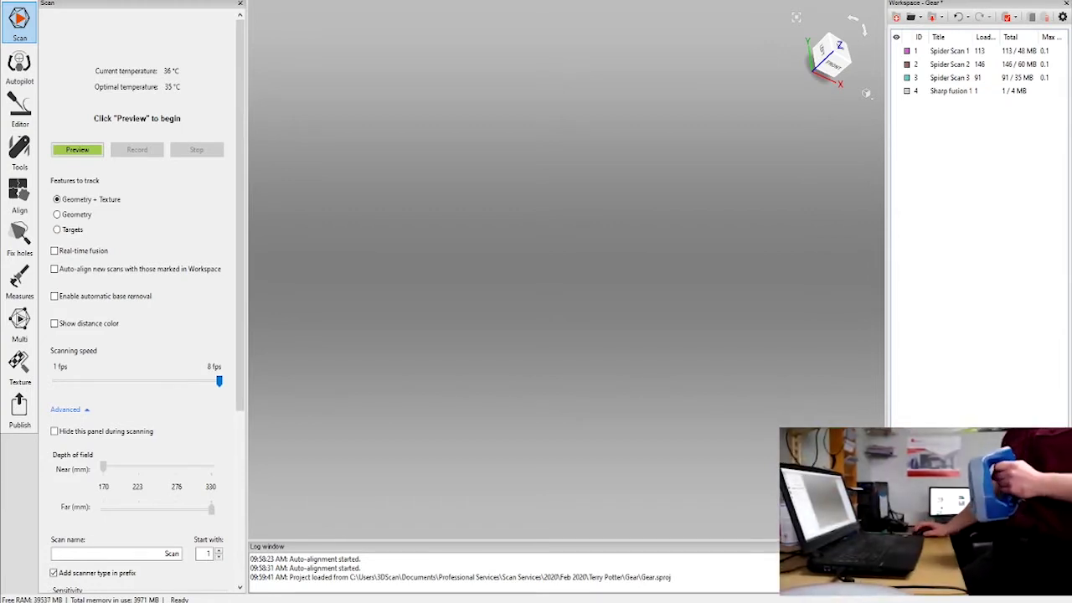
# Record Geometry + Texture scans of the gear on the turntable in several orientations, stopping each capture when its coverage is complete
pyautogui.click(827, 63)
pyautogui.click(839, 63)
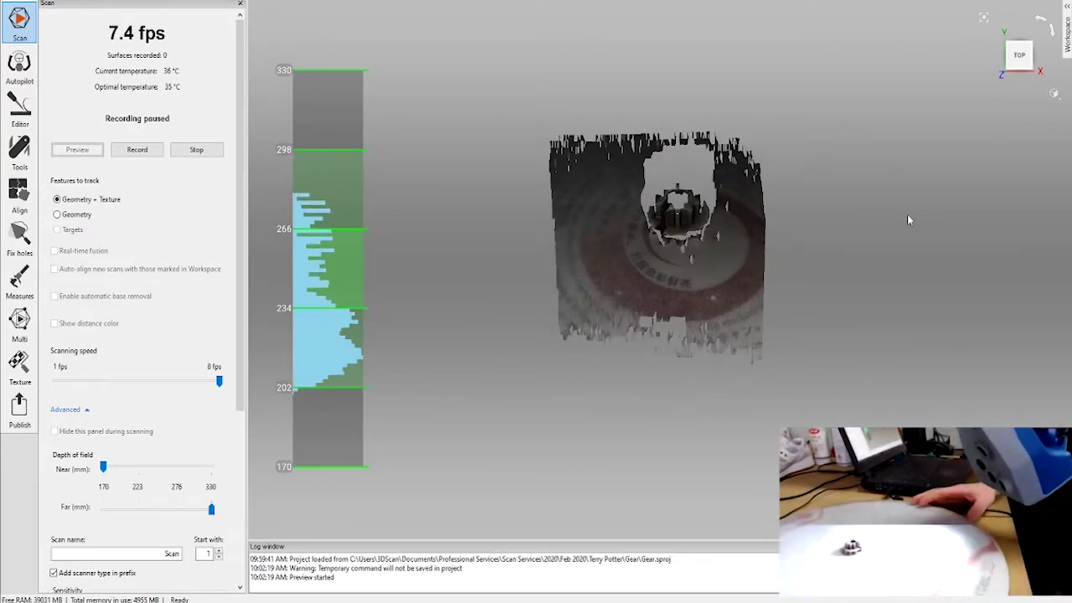
pyautogui.press('F10')
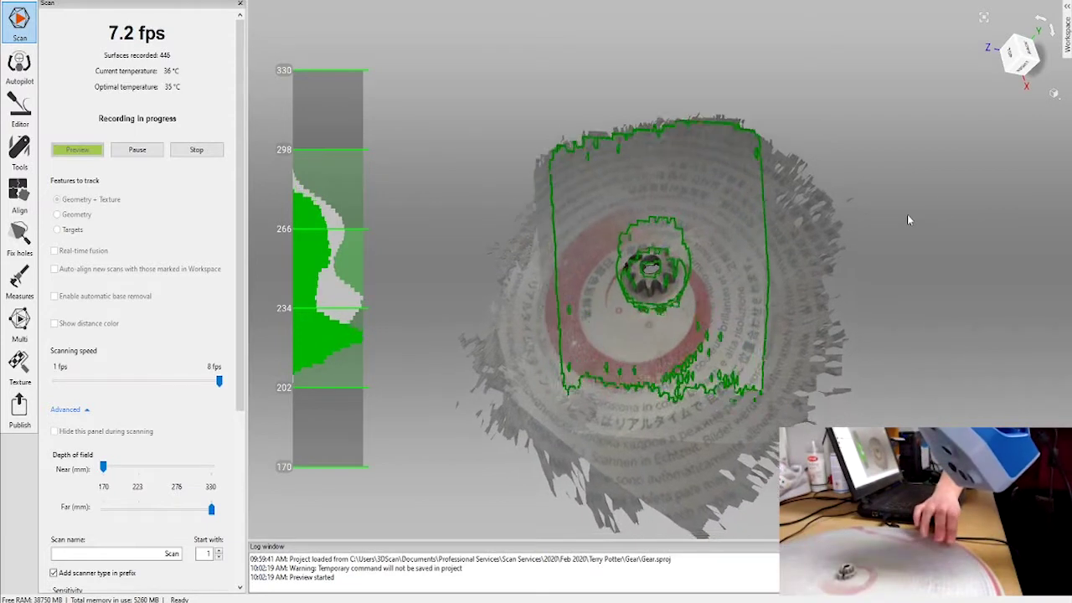
pyautogui.press('Escape')
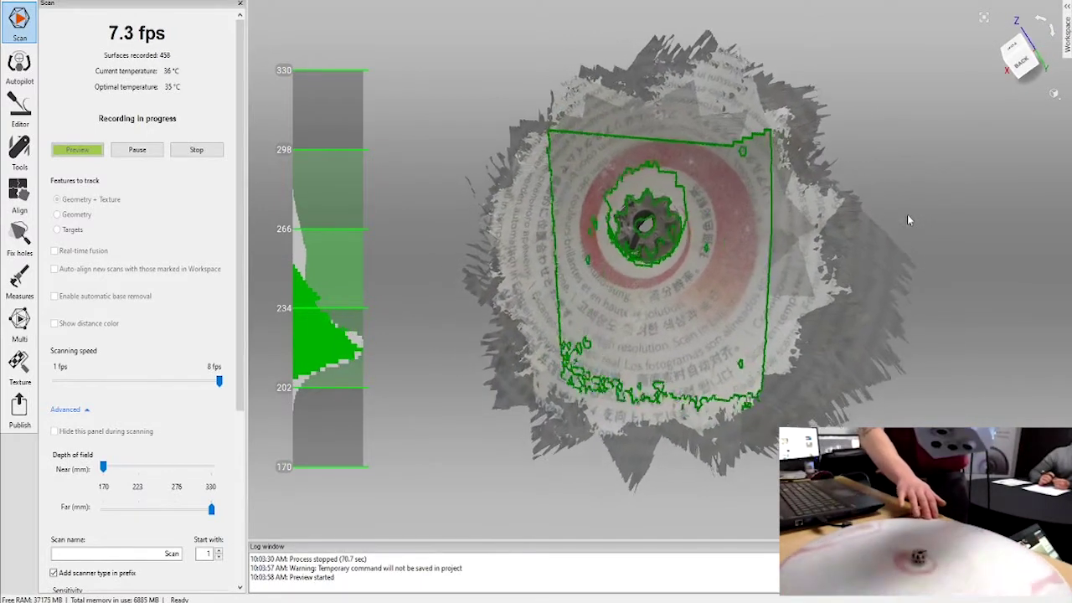
pyautogui.press('Escape')
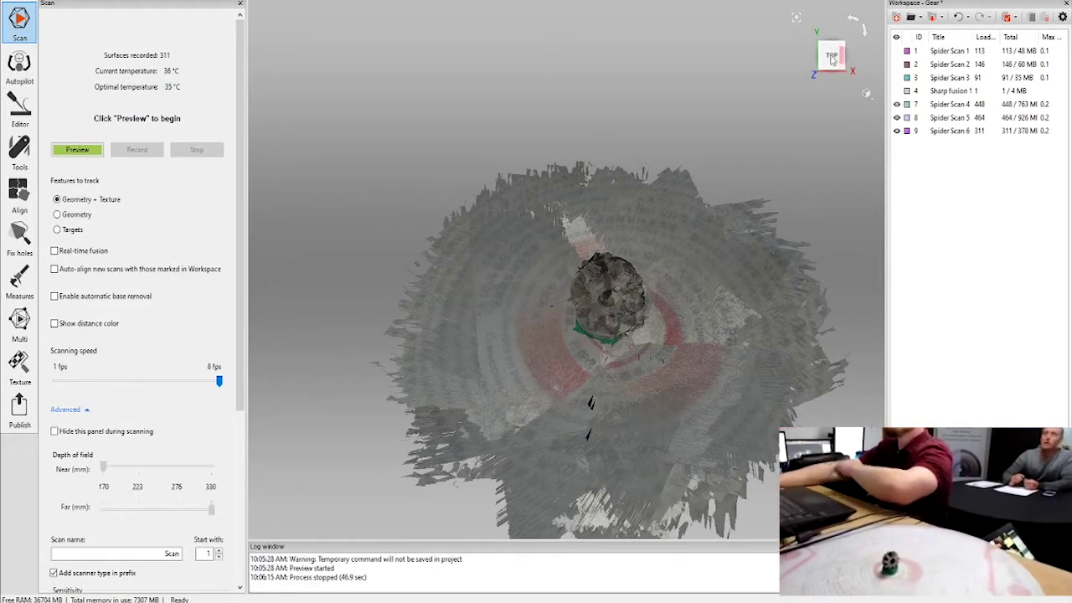
# Color the model by scan color and inspect how the three new gear scans overlap from several sides
pyautogui.scroll(-2, 656, 285)
pyautogui.moveTo(655, 285); pyautogui.dragTo(712, 126)
pyautogui.click(866, 95)
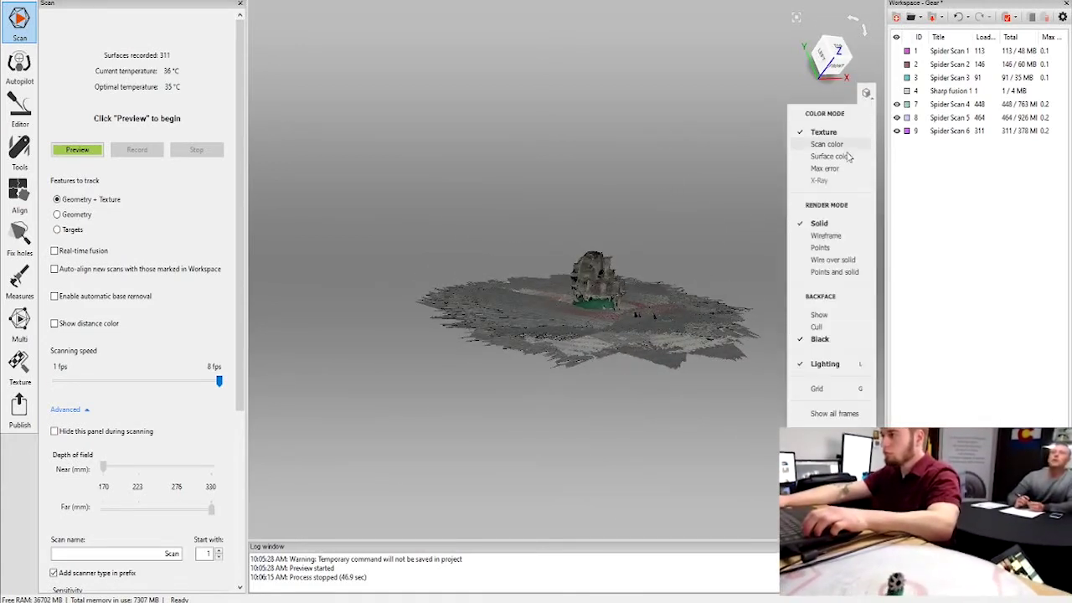
pyautogui.click(833, 144)
pyautogui.moveTo(494, 118); pyautogui.dragTo(611, 236)
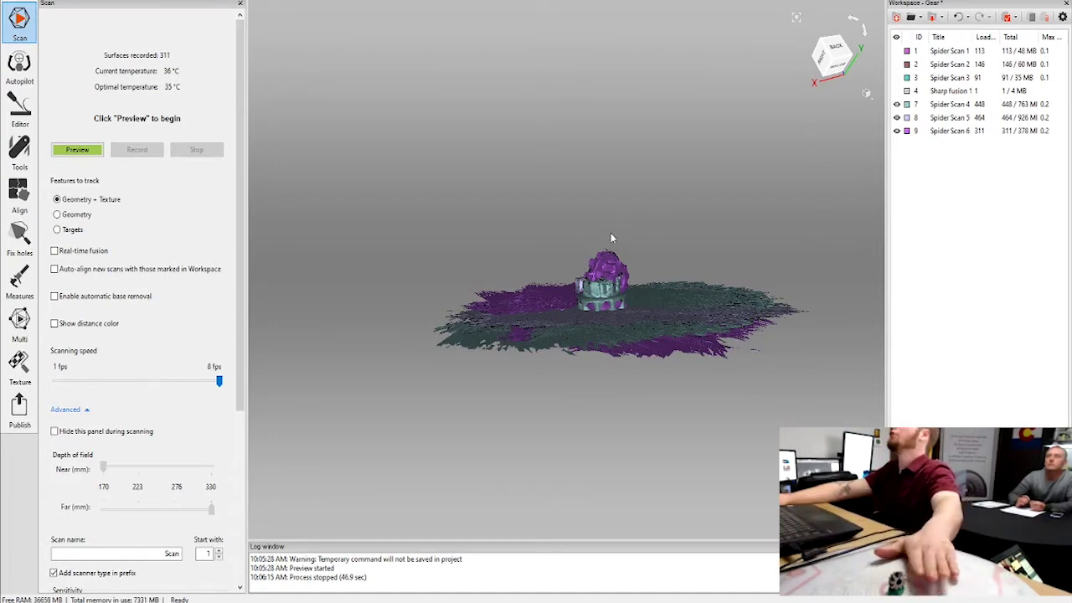
pyautogui.scroll(3, 681, 239)
pyautogui.moveTo(703, 257); pyautogui.dragTo(670, 257, button='middle')
pyautogui.moveTo(670, 256); pyautogui.dragTo(545, 269)
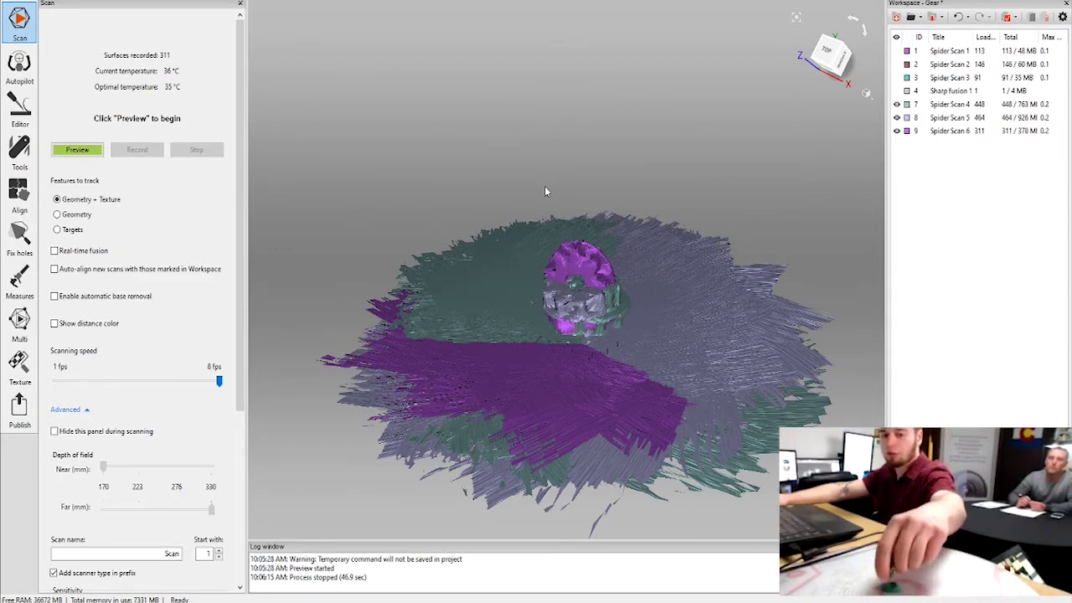
# Show only Spider Scan 4 and erase the turntable surface around the gear with the Eraser's cutoff-plane selection
pyautogui.click(19, 107)
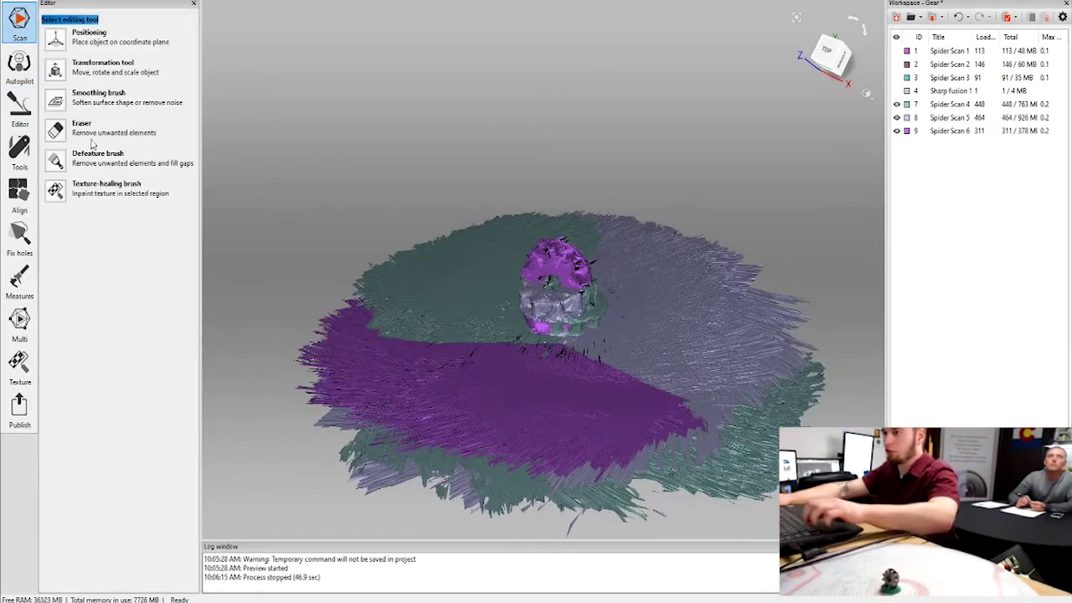
pyautogui.click(54, 138)
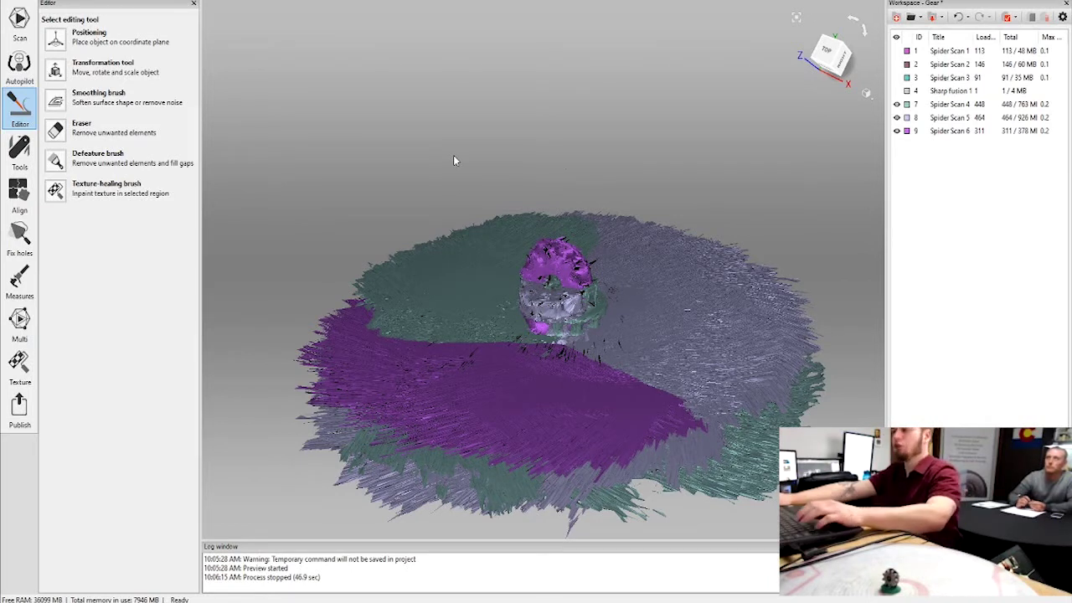
pyautogui.click(896, 118)
pyautogui.click(896, 130)
pyautogui.moveTo(722, 300); pyautogui.dragTo(416, 347)
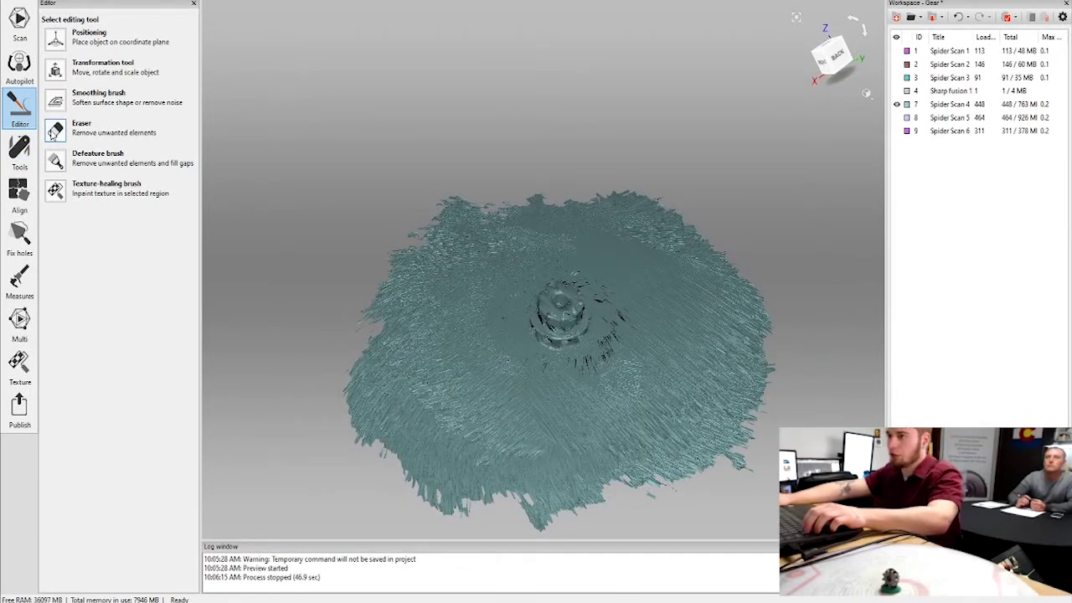
pyautogui.click(56, 129)
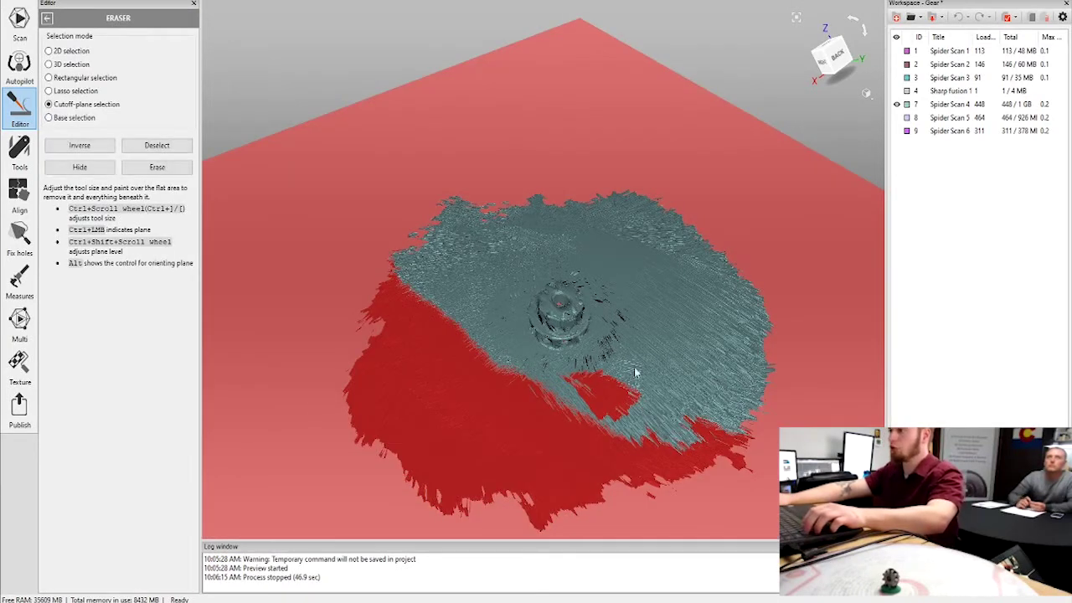
pyautogui.moveTo(636, 376); pyautogui.dragTo(646, 299)
pyautogui.keyDown('ctrl'); pyautogui.keyDown('shift'); pyautogui.scroll(3, 646, 299); pyautogui.keyUp('shift'); pyautogui.keyUp('ctrl')
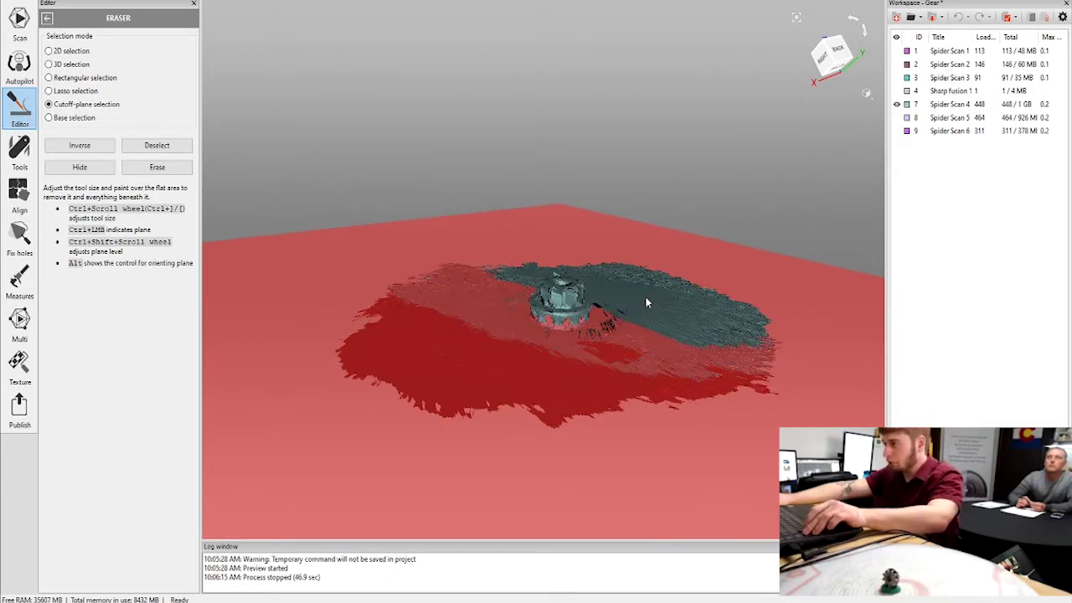
pyautogui.moveTo(572, 203); pyautogui.dragTo(483, 277)
pyautogui.click(142, 171)
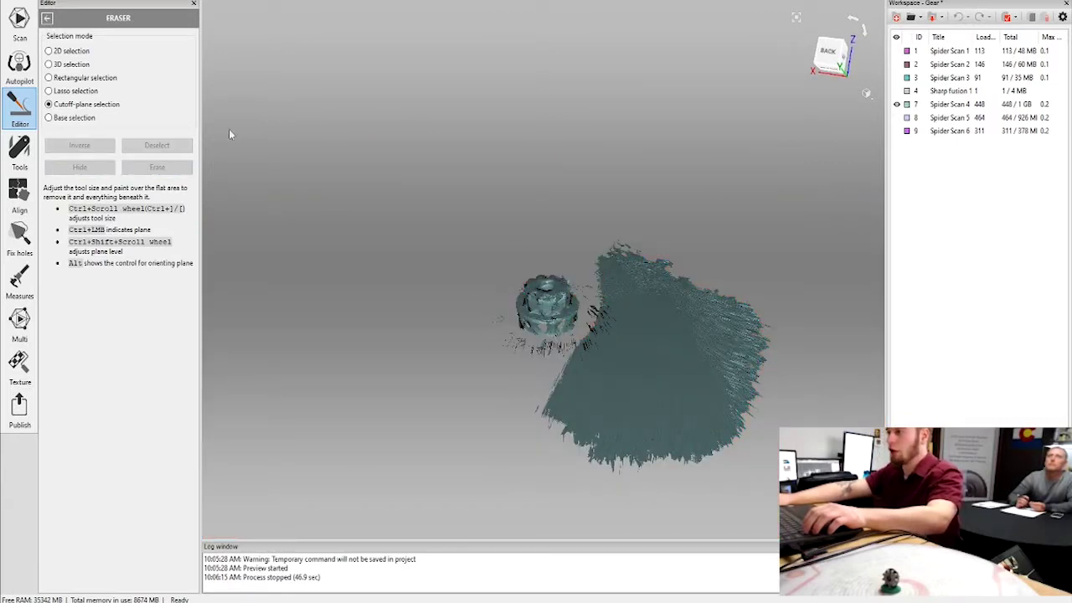
# Lasso the remaining patch of turntable beside the gear in Spider Scan 4, selecting through, and erase it
pyautogui.click(81, 93)
pyautogui.moveTo(523, 267); pyautogui.dragTo(474, 197, button='middle')
pyautogui.moveTo(475, 197); pyautogui.dragTo(464, 273)
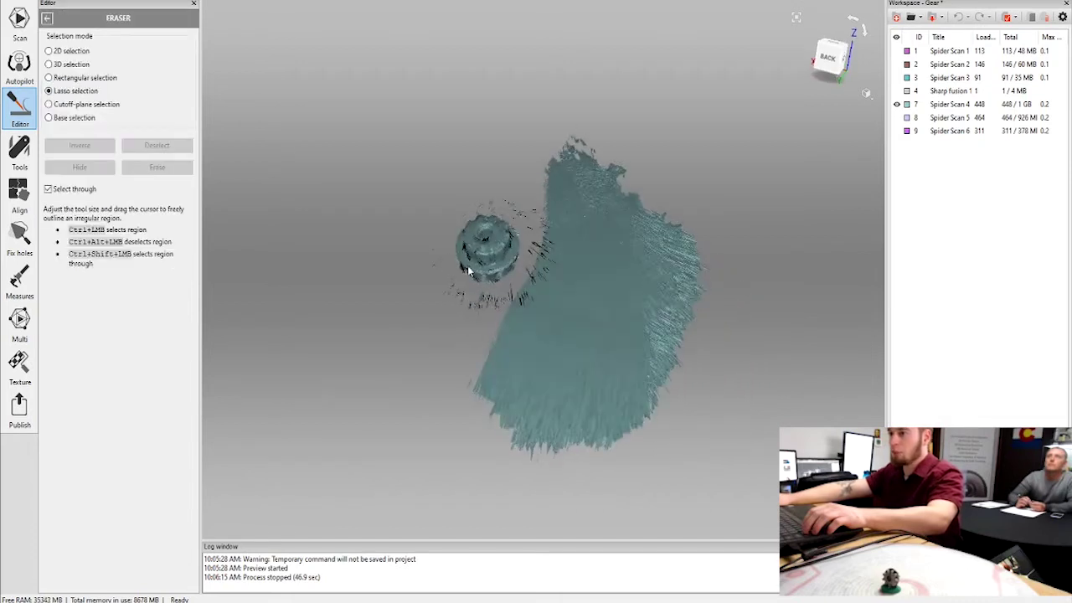
pyautogui.keyDown('ctrl'); pyautogui.moveTo(474, 342); pyautogui.dragTo(499, 311); pyautogui.keyUp('ctrl')
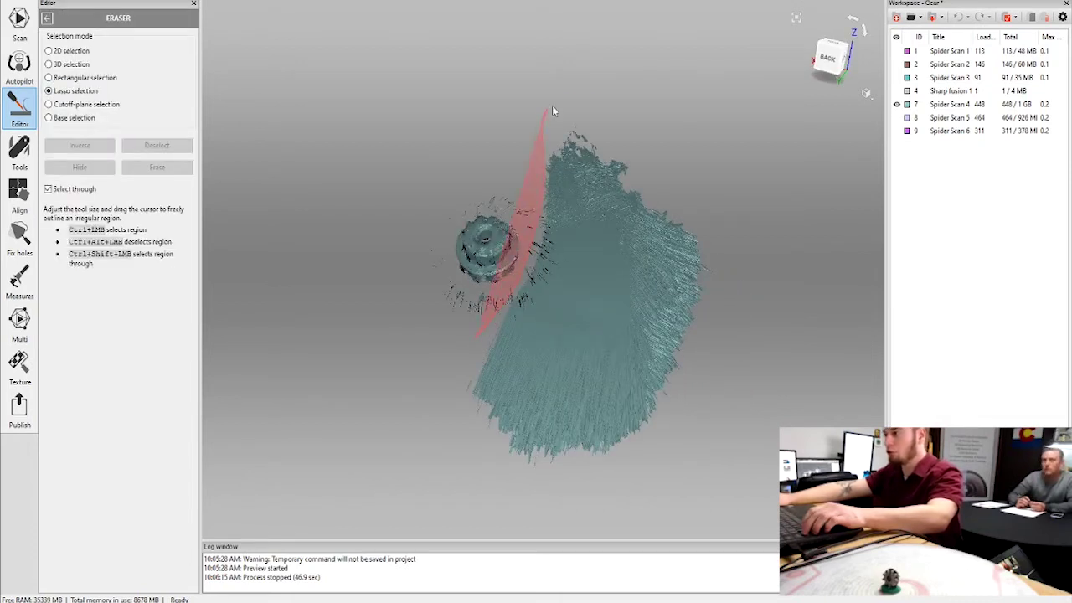
pyautogui.moveTo(563, 105)
pyautogui.keyDown('ctrl'); pyautogui.mouseDown()
pyautogui.moveTo(787, 412)
pyautogui.moveTo(561, 545)
pyautogui.moveTo(536, 465)
pyautogui.mouseUp(); pyautogui.keyUp('ctrl')
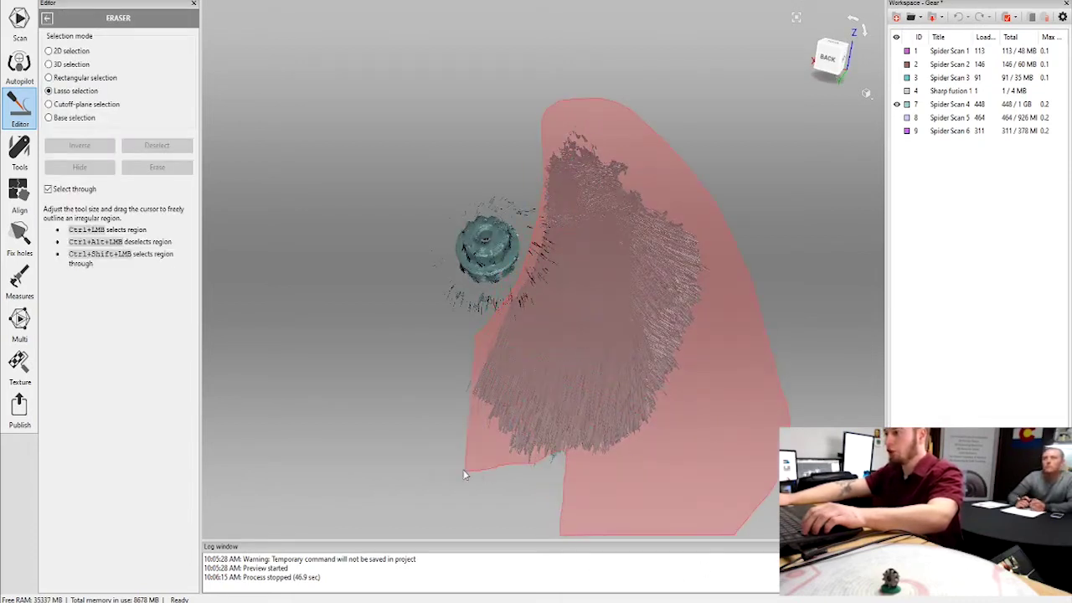
pyautogui.keyDown('ctrl'); pyautogui.moveTo(462, 472); pyautogui.dragTo(421, 436); pyautogui.keyUp('ctrl')
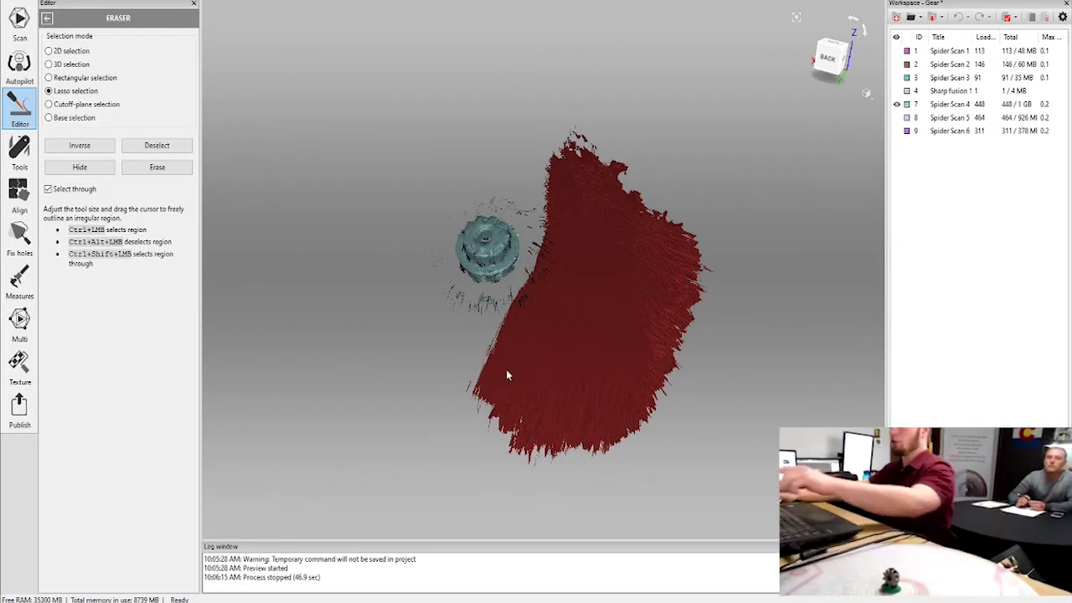
pyautogui.moveTo(541, 353); pyautogui.dragTo(577, 271)
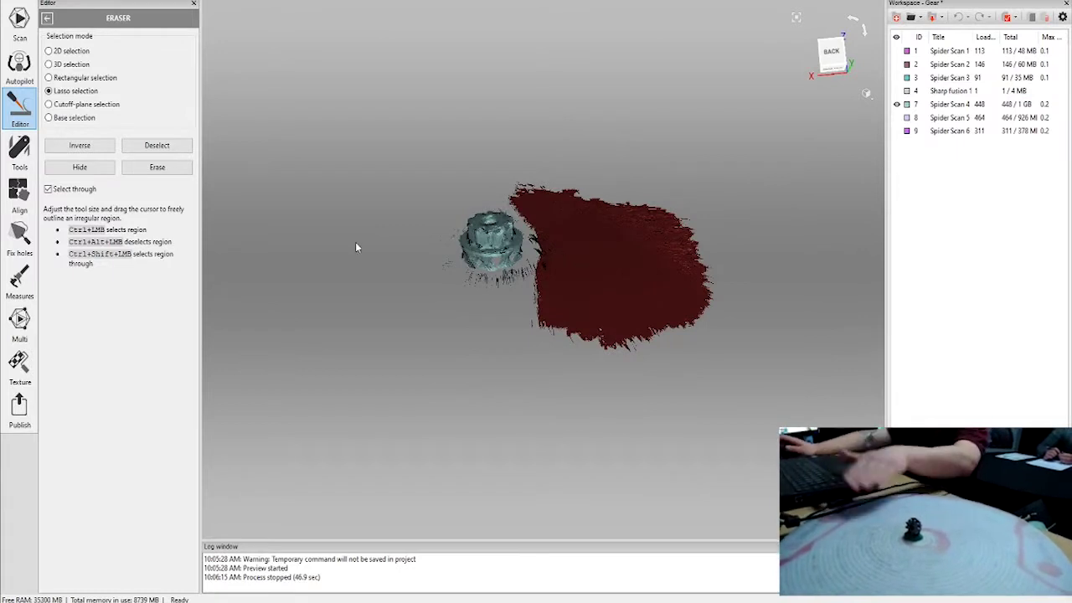
pyautogui.click(156, 167)
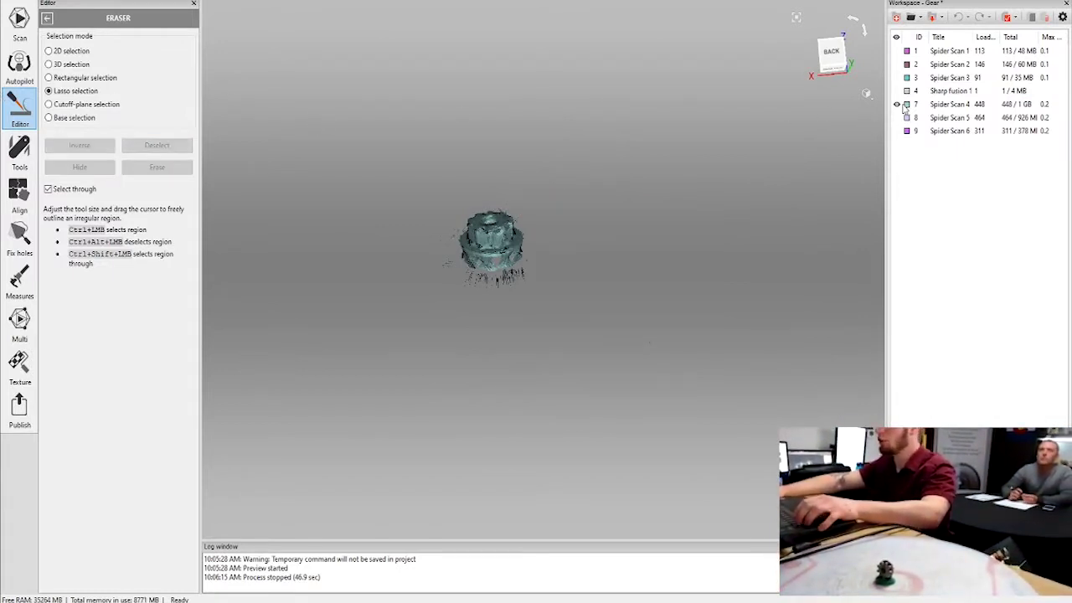
# Show only Spider Scan 5 and erase its turntable surface with a cutoff-plane selection
pyautogui.click(897, 105)
pyautogui.moveTo(586, 171); pyautogui.dragTo(570, 281)
pyautogui.click(109, 104)
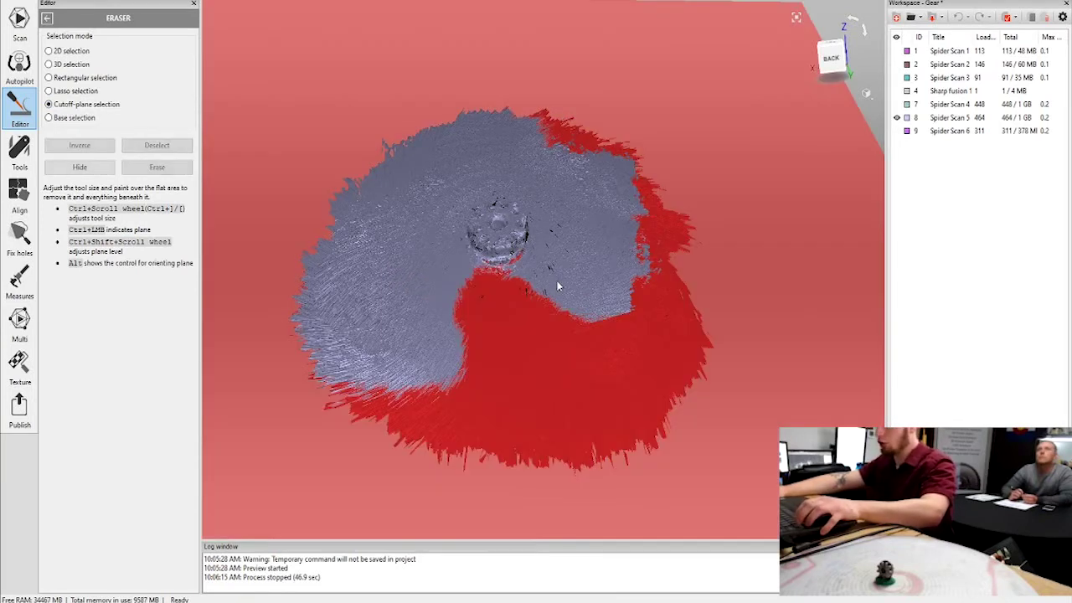
pyautogui.moveTo(557, 287); pyautogui.dragTo(560, 210)
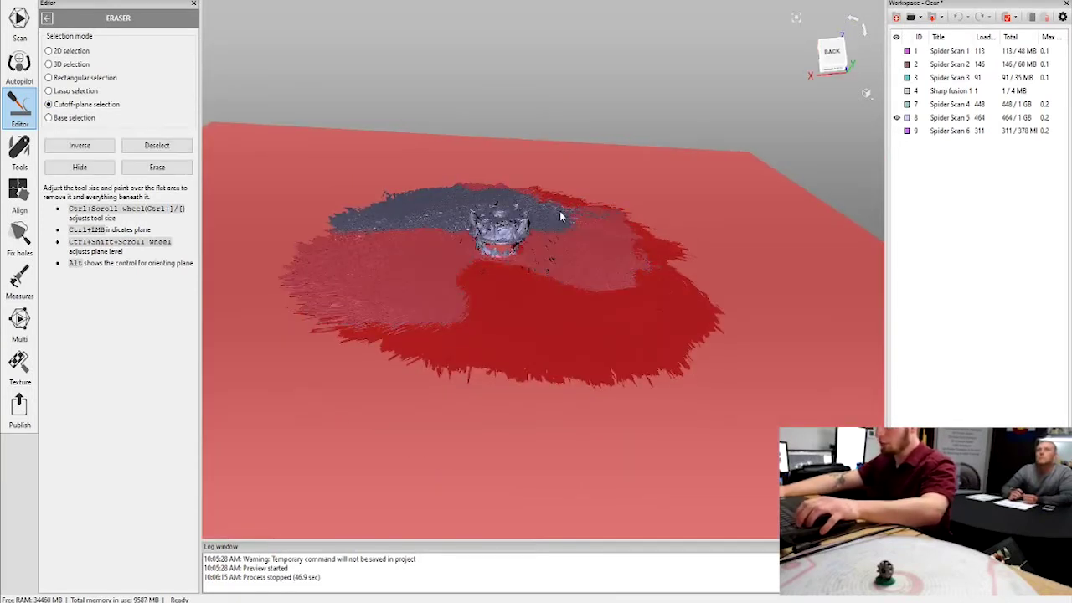
pyautogui.click(153, 170)
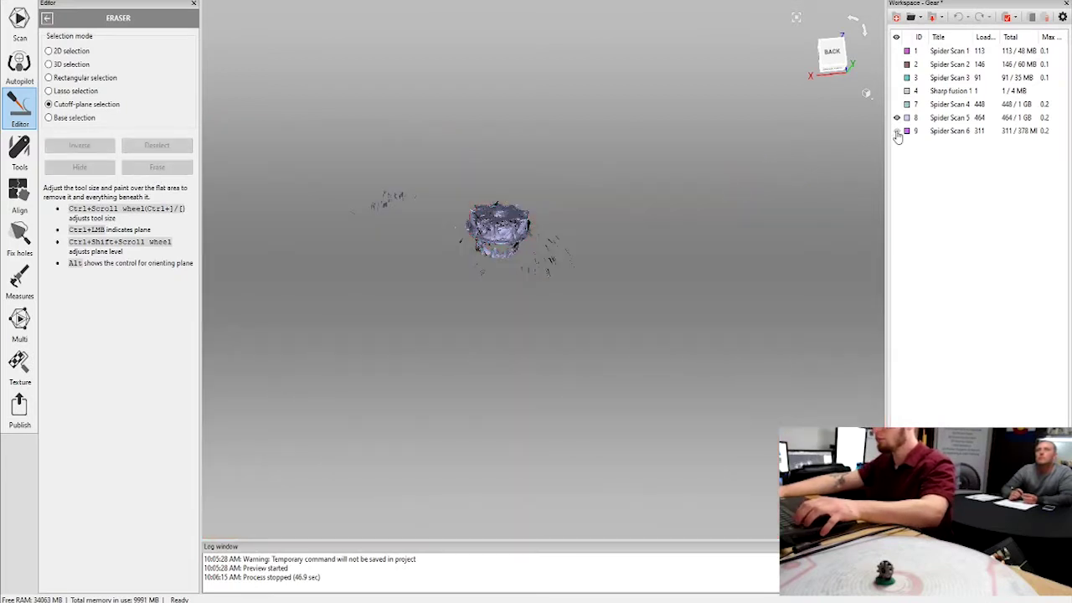
# Show only Spider Scan 6, raise the cutoff plane above the support under the gear, erase everything below it and close the Eraser
pyautogui.click(897, 131)
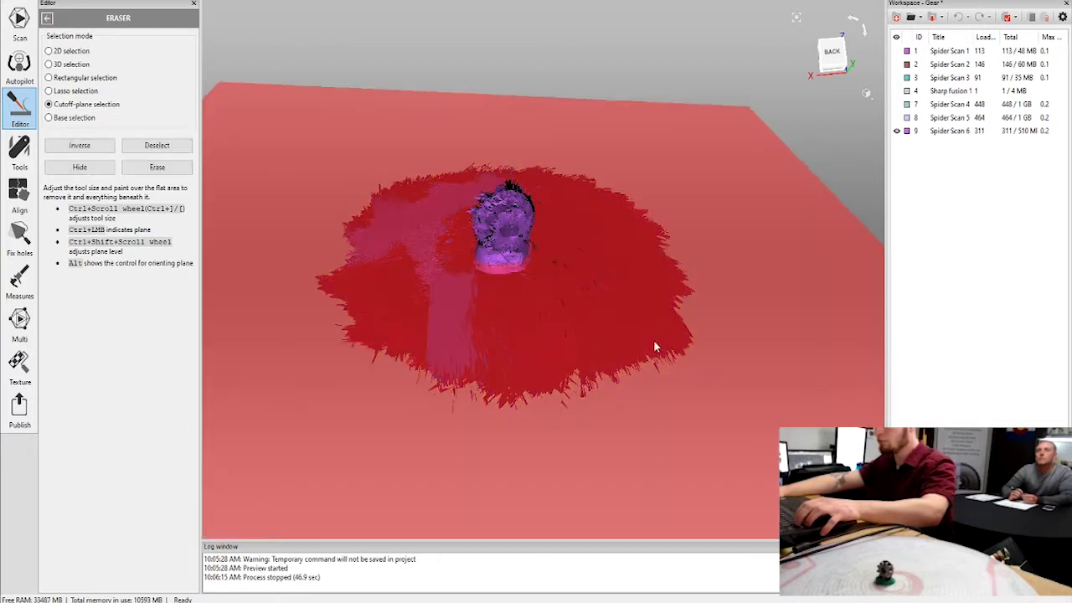
pyautogui.keyDown('ctrl'); pyautogui.keyDown('shift'); pyautogui.scroll(3, 654, 341); pyautogui.keyUp('shift'); pyautogui.keyUp('ctrl')
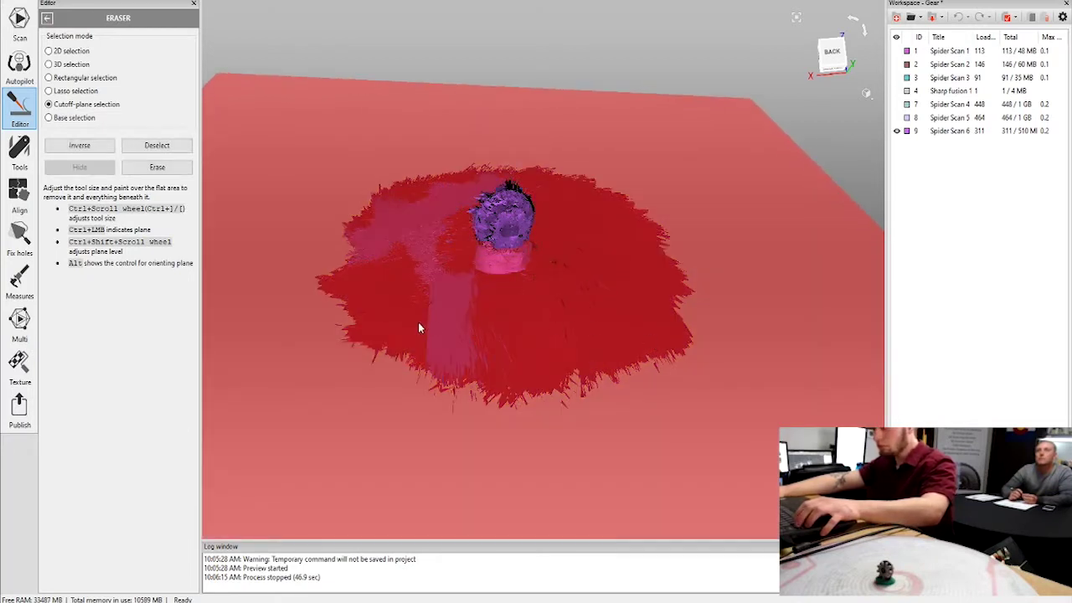
pyautogui.moveTo(519, 296); pyautogui.dragTo(704, 204)
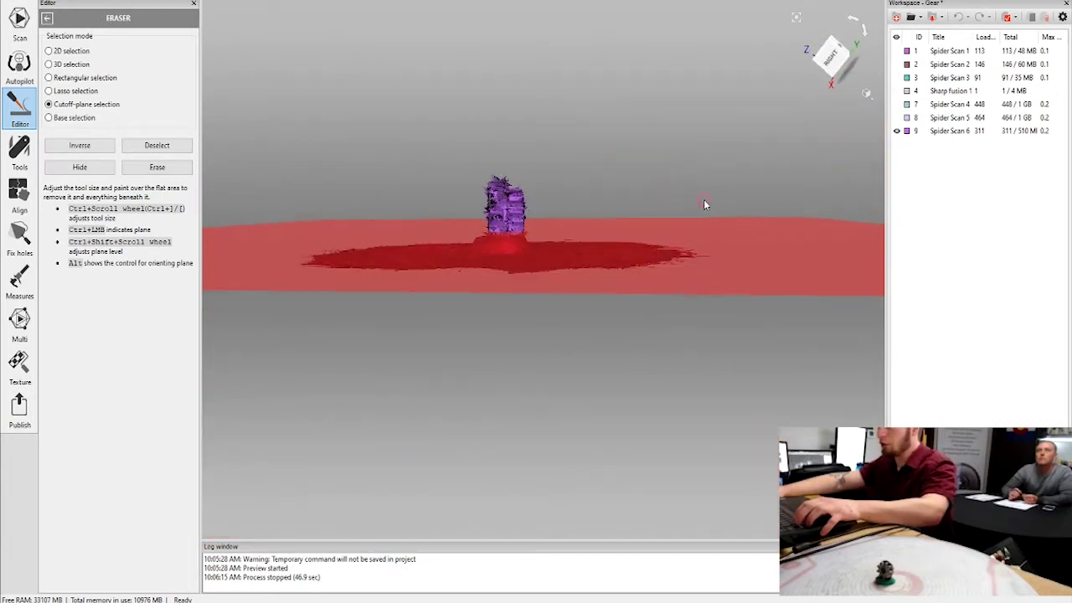
pyautogui.keyDown('ctrl'); pyautogui.keyDown('shift'); pyautogui.scroll(1, 701, 199); pyautogui.keyUp('shift'); pyautogui.keyUp('ctrl')
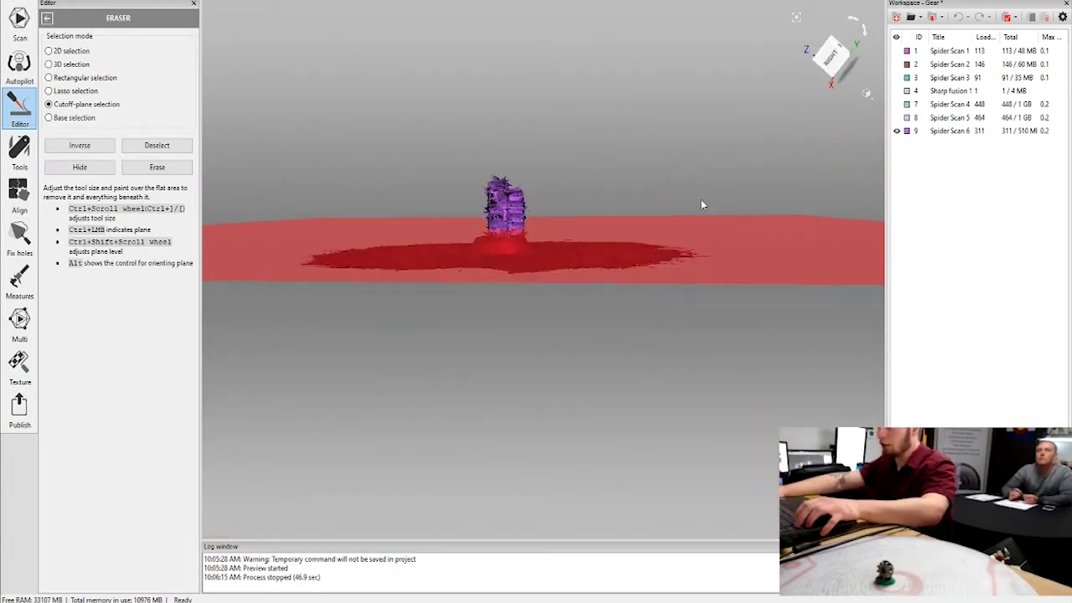
pyautogui.click(185, 168)
pyautogui.moveTo(461, 210); pyautogui.dragTo(566, 265)
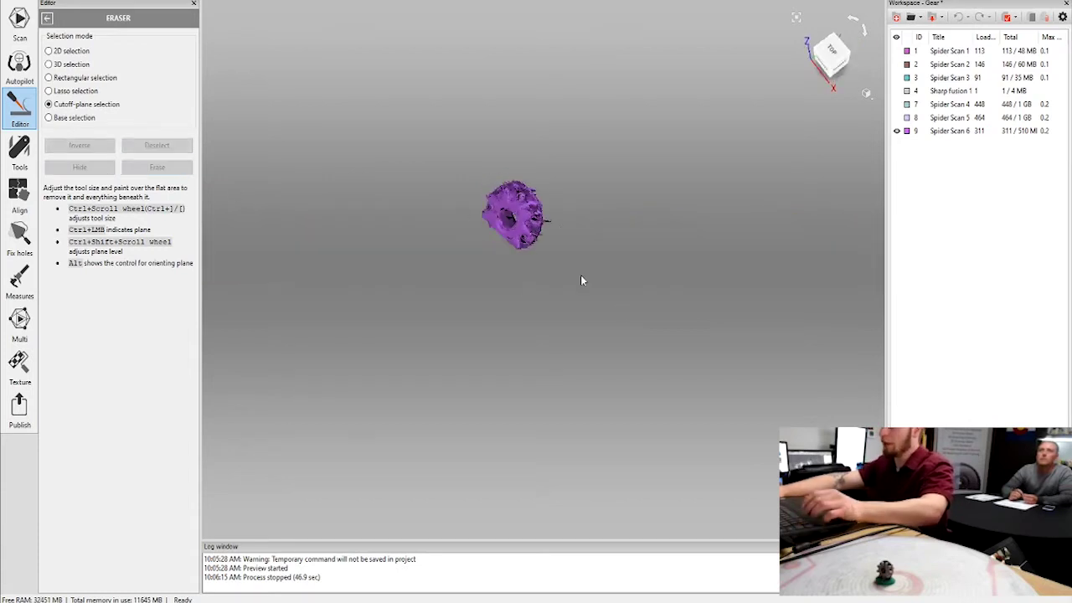
pyautogui.moveTo(597, 200); pyautogui.dragTo(537, 200)
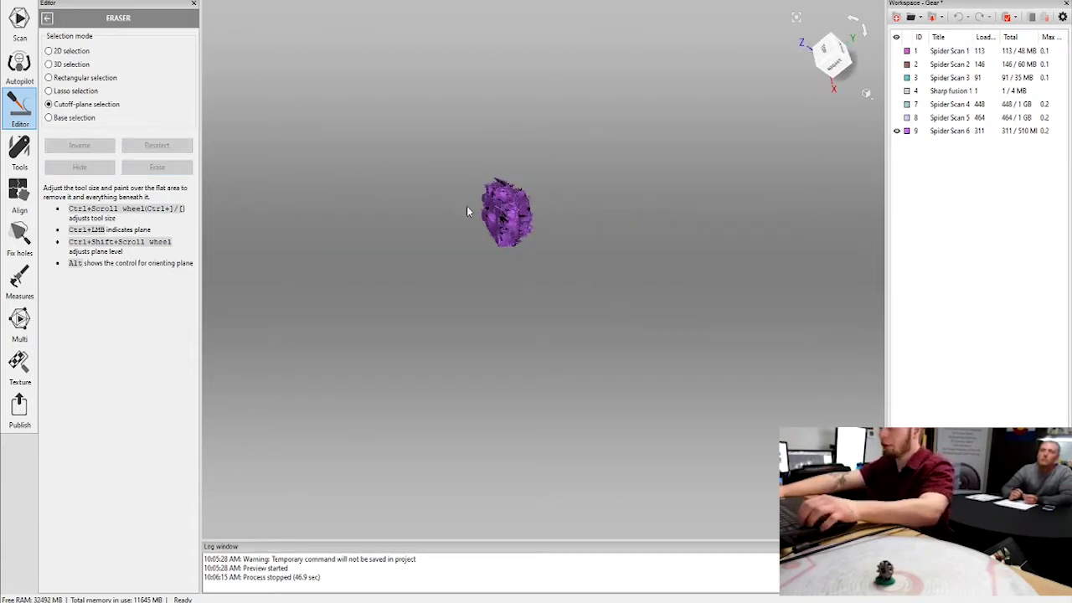
pyautogui.moveTo(470, 220); pyautogui.dragTo(442, 186)
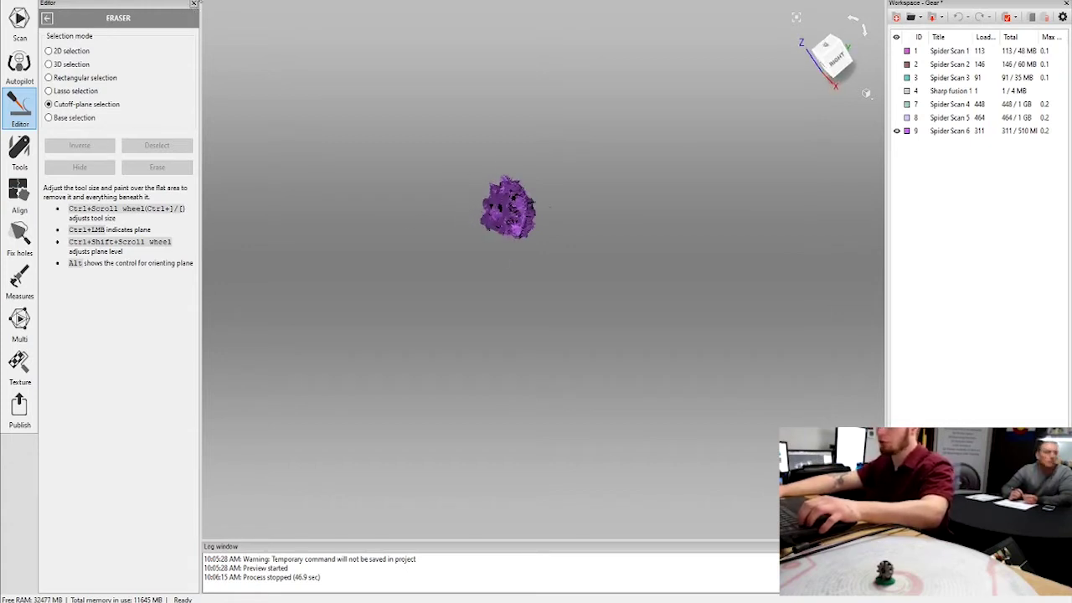
pyautogui.press('Escape')
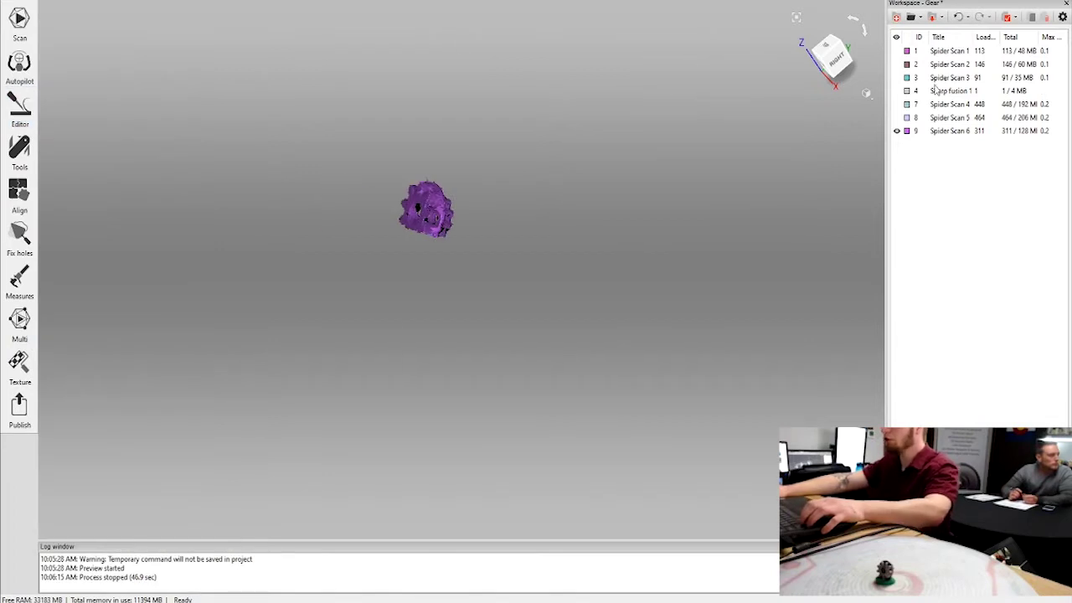
# Show Spider Scan 4 and Spider Scan 5 together with Spider Scan 6 and view the three cleaned scans up close
pyautogui.click(896, 118)
pyautogui.click(896, 104)
pyautogui.moveTo(352, 117); pyautogui.dragTo(650, 173)
pyautogui.scroll(5, 461, 125)
pyautogui.moveTo(461, 120); pyautogui.dragTo(650, 267, button='middle')
pyautogui.moveTo(650, 267); pyautogui.dragTo(592, 181, button='right')
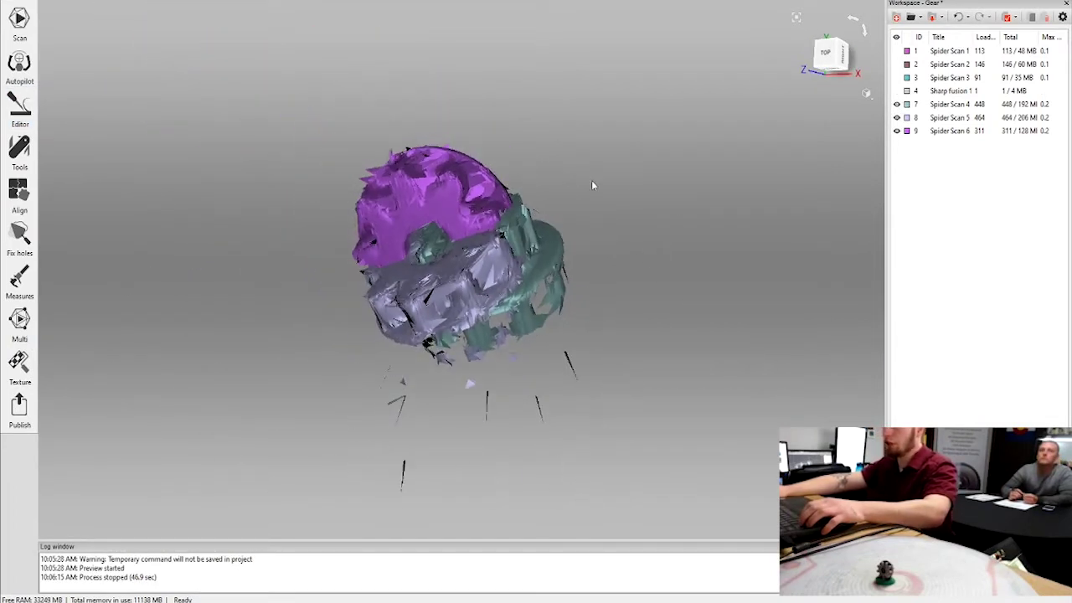
# Start a rigid alignment of the three visible scans and display only Spider Scan 6 as the registered reference
pyautogui.click(20, 194)
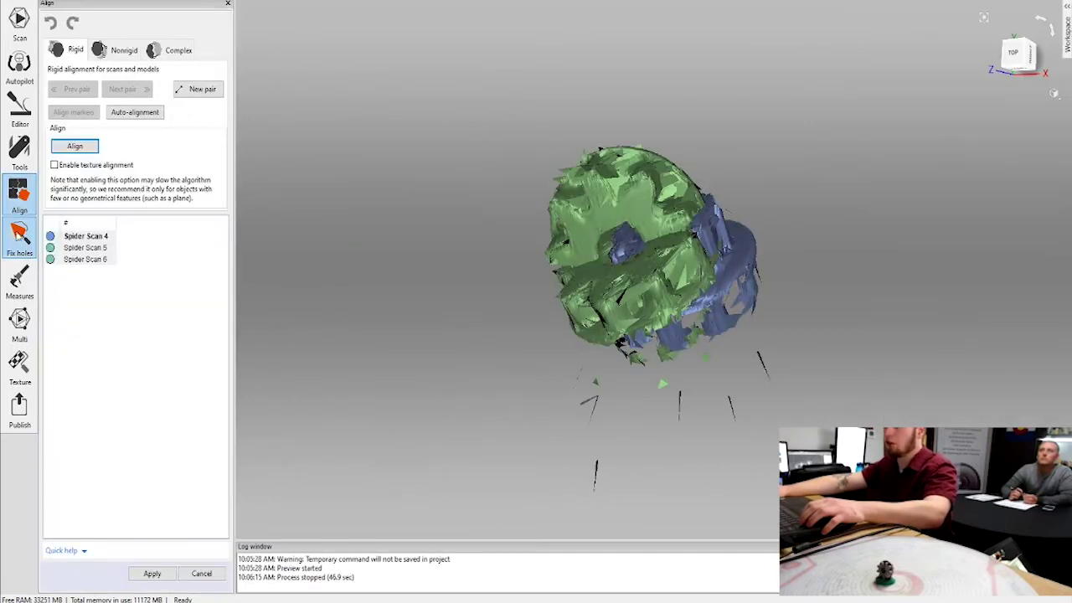
pyautogui.click(87, 236)
pyautogui.doubleClick(93, 240)
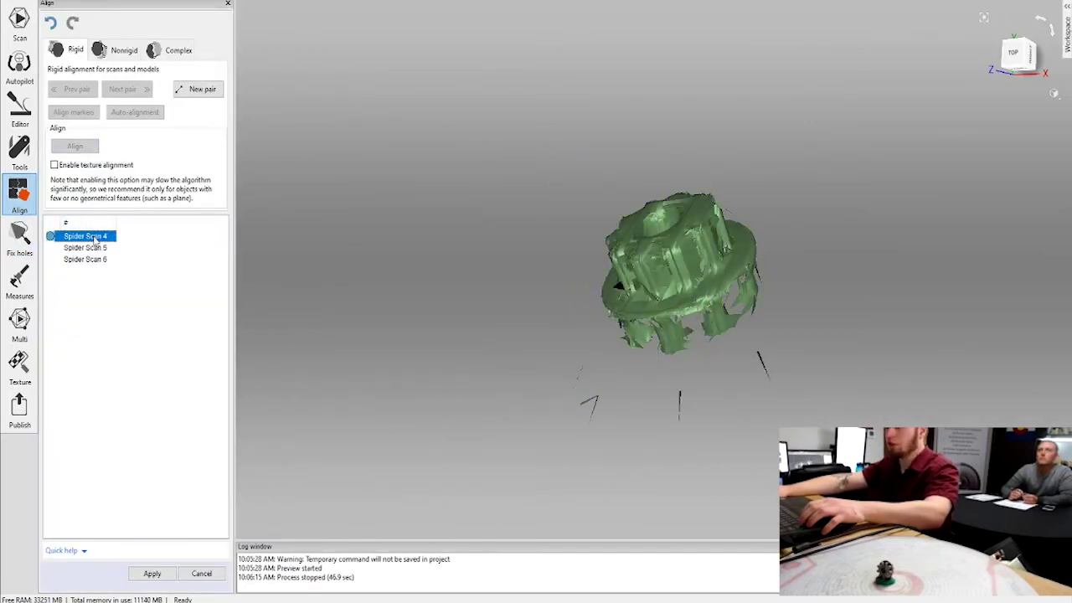
pyautogui.click(87, 259)
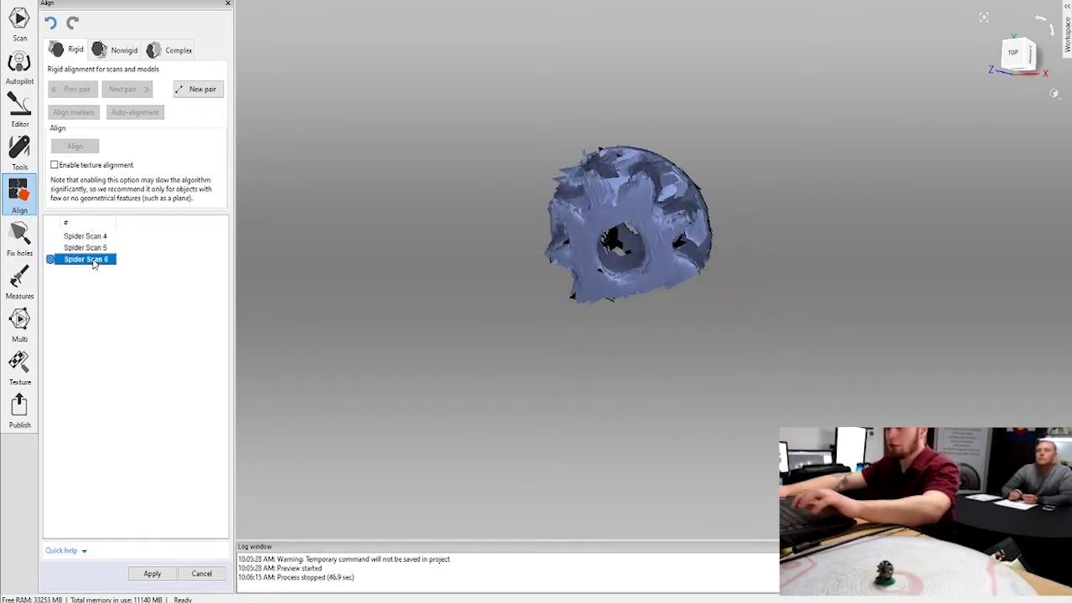
pyautogui.moveTo(360, 269); pyautogui.dragTo(473, 303)
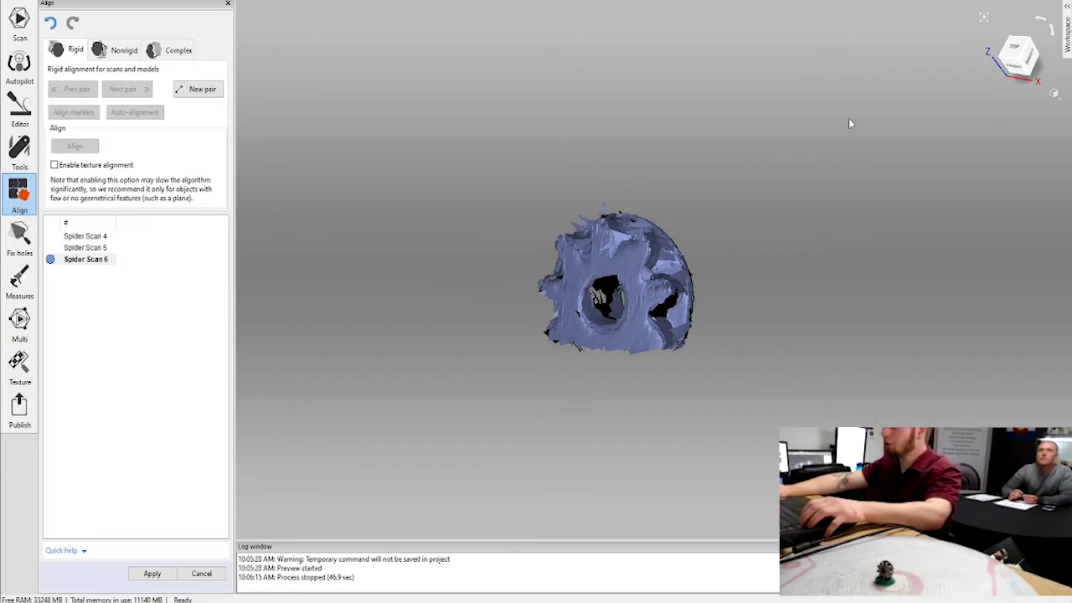
# Display Spider Scan 6 in Texture color mode and face the end of the gear with the bore
pyautogui.click(1057, 96)
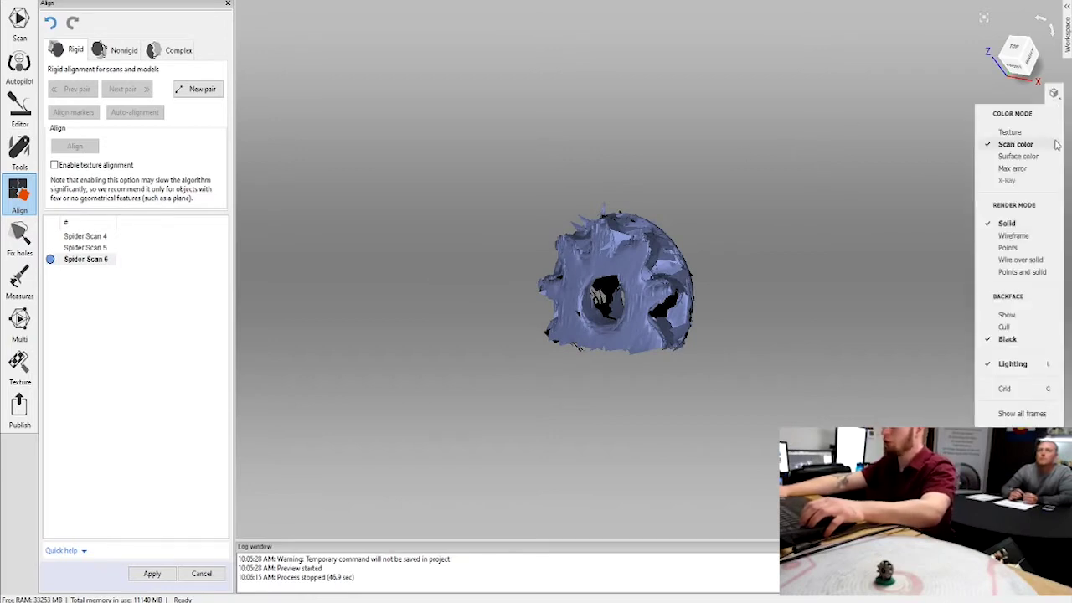
pyautogui.click(1032, 132)
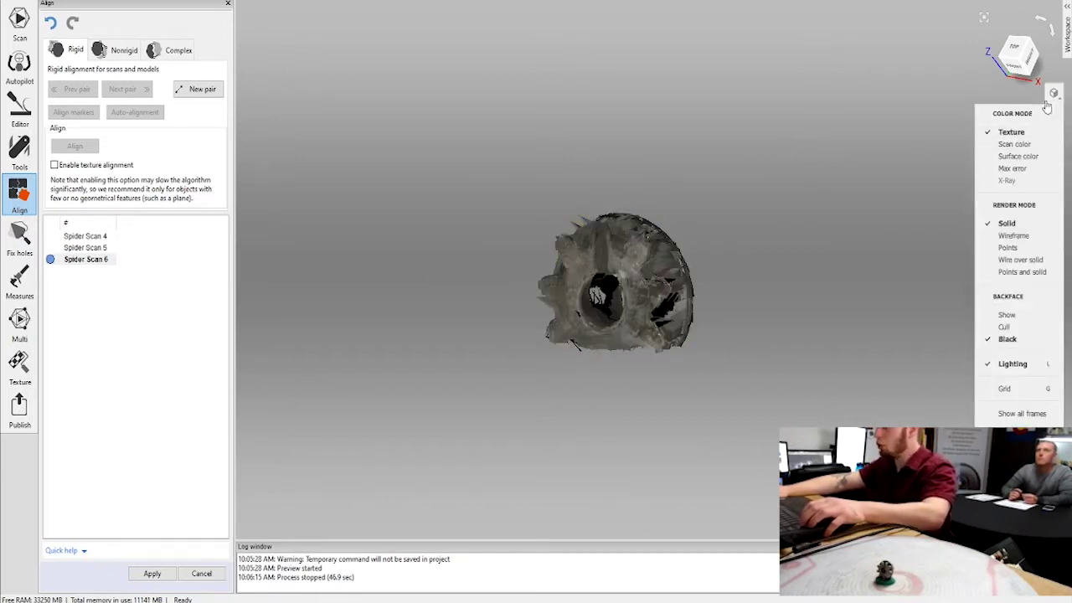
pyautogui.moveTo(917, 104); pyautogui.dragTo(681, 99)
pyautogui.scroll(5, 664, 191)
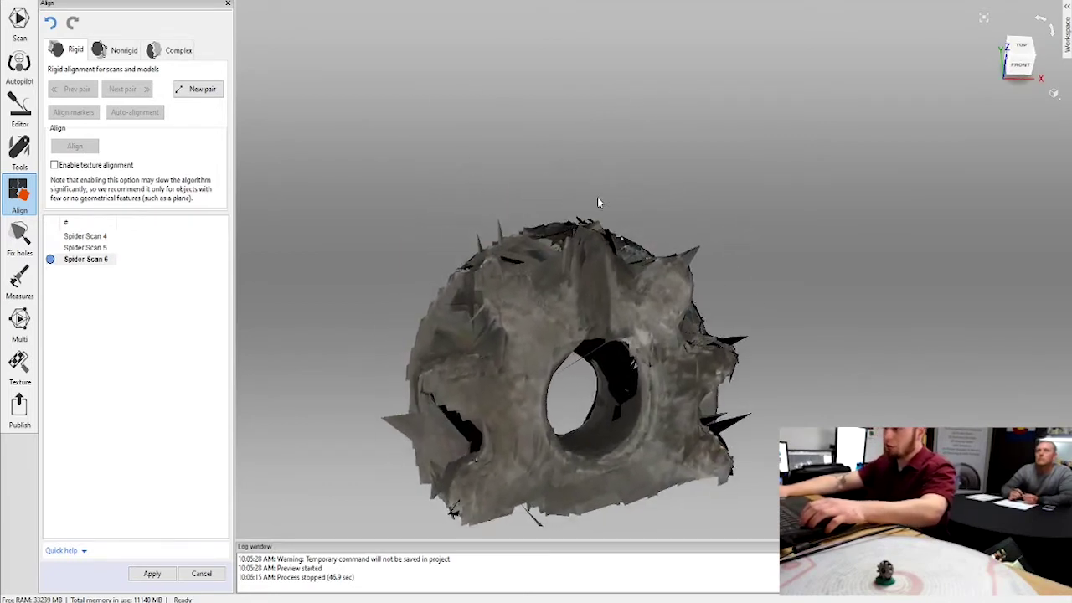
pyautogui.moveTo(612, 226); pyautogui.dragTo(497, 145)
# Move Spider Scan 5 beside Spider Scan 6, pair three matching points on their gear faces and align the two scans
pyautogui.click(82, 248)
pyautogui.keyDown('shift'); pyautogui.moveTo(488, 246); pyautogui.dragTo(802, 216); pyautogui.keyUp('shift')
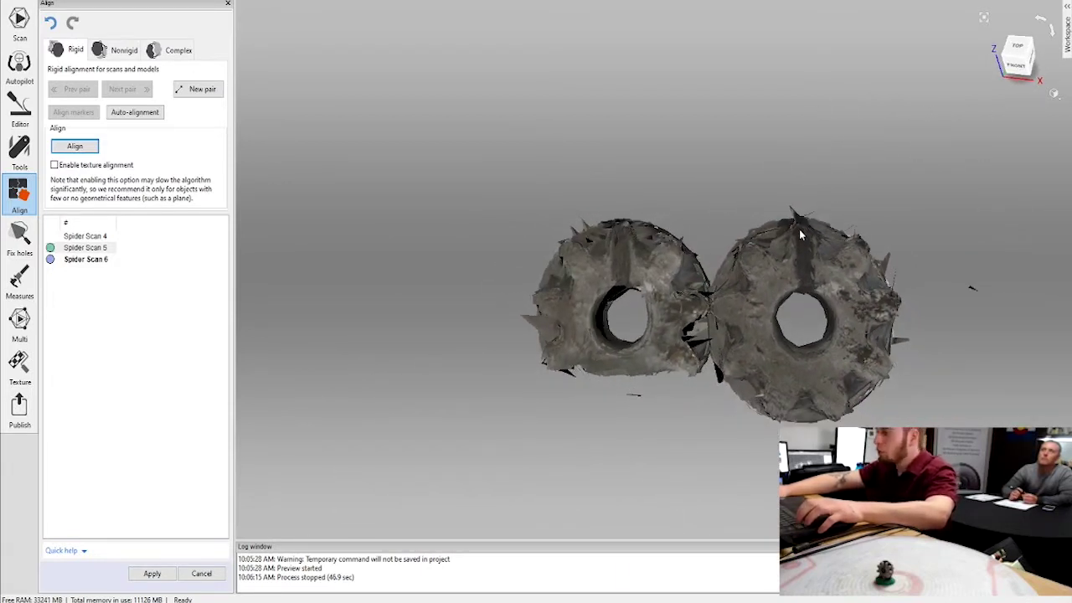
pyautogui.click(799, 227)
pyautogui.click(625, 237)
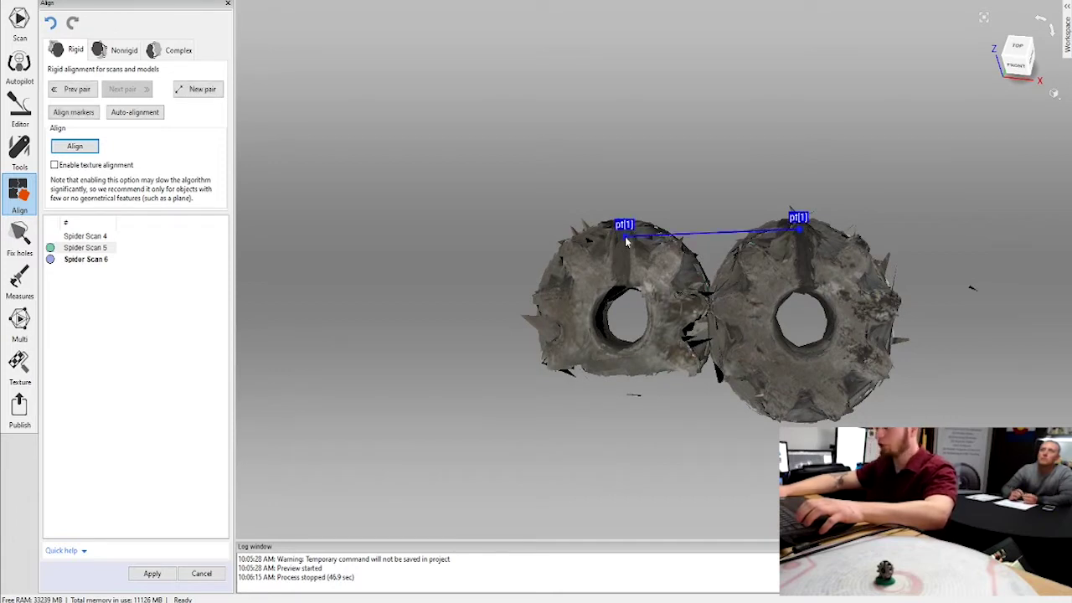
pyautogui.click(623, 351)
pyautogui.click(800, 365)
pyautogui.click(743, 308)
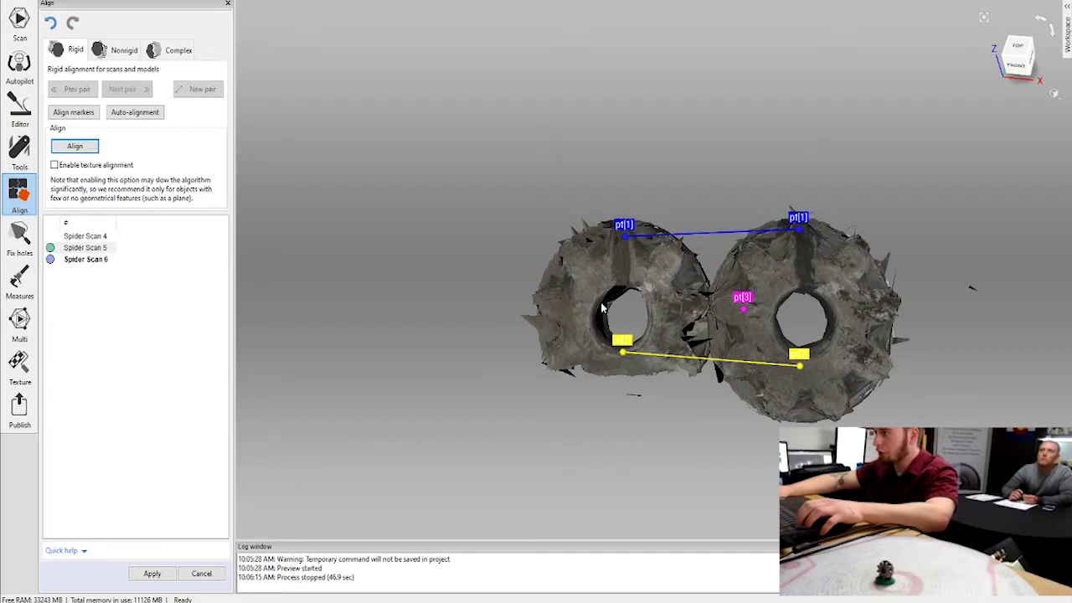
pyautogui.click(556, 300)
pyautogui.moveTo(630, 342); pyautogui.dragTo(650, 181)
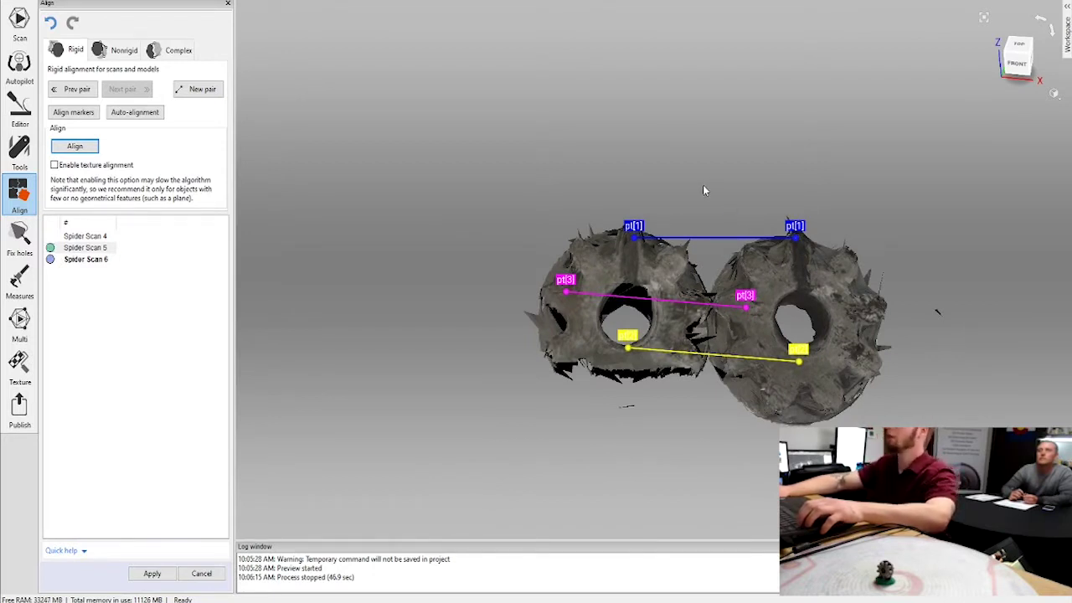
pyautogui.click(75, 146)
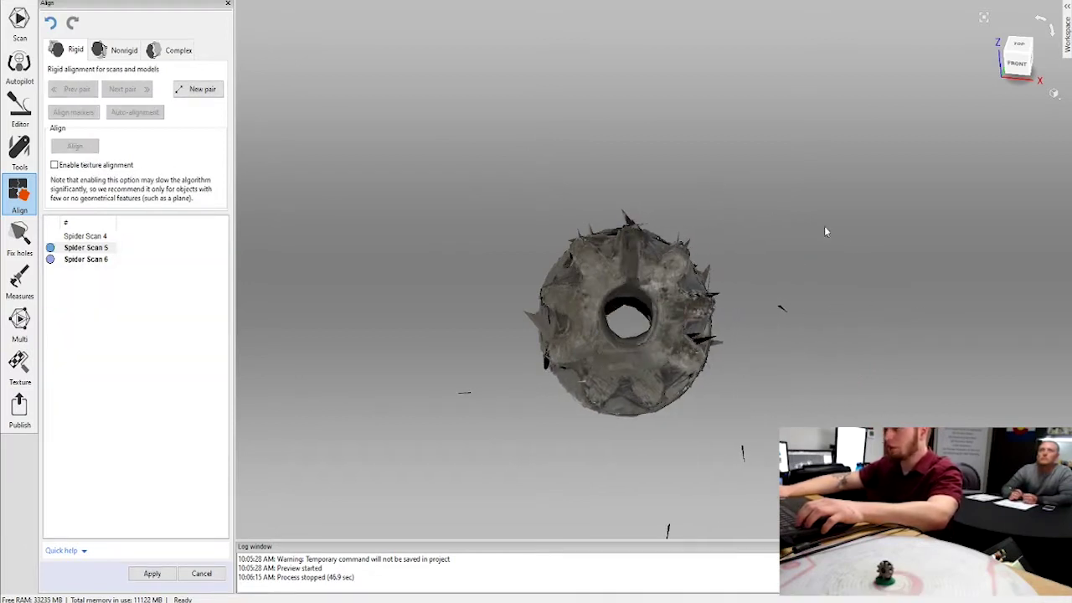
pyautogui.moveTo(848, 247); pyautogui.dragTo(710, 263)
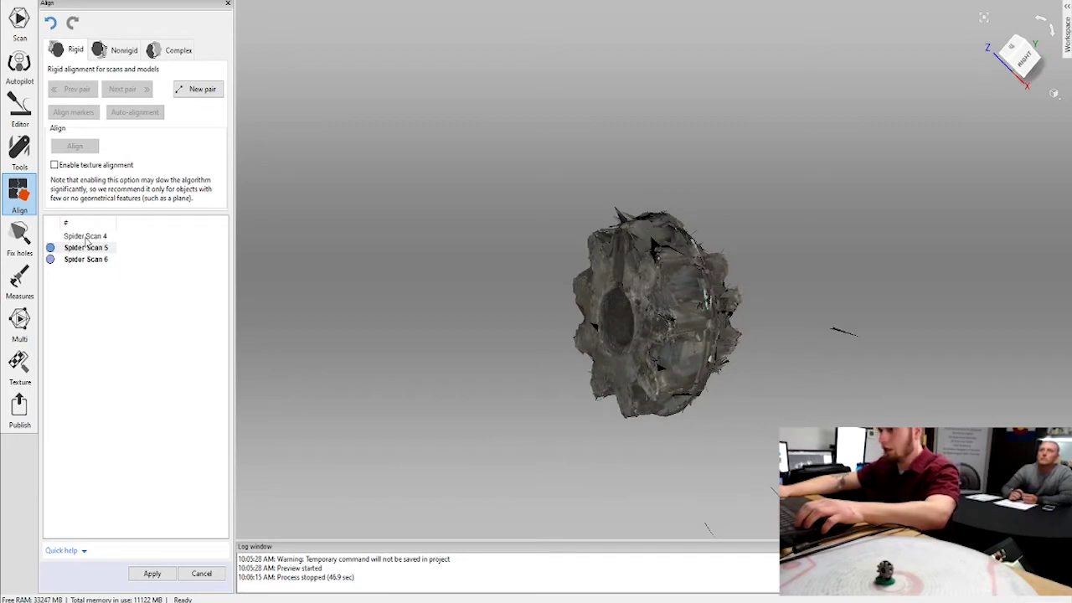
# Align Spider Scan 4 to the two aligned scans using three matching point pairs, and apply the whole alignment
pyautogui.click(86, 236)
pyautogui.moveTo(277, 126); pyautogui.dragTo(821, 198)
pyautogui.scroll(2, 817, 95)
pyautogui.click(660, 130)
pyautogui.click(505, 342)
pyautogui.click(588, 176)
pyautogui.click(441, 363)
pyautogui.click(599, 321)
pyautogui.click(680, 105)
pyautogui.click(74, 146)
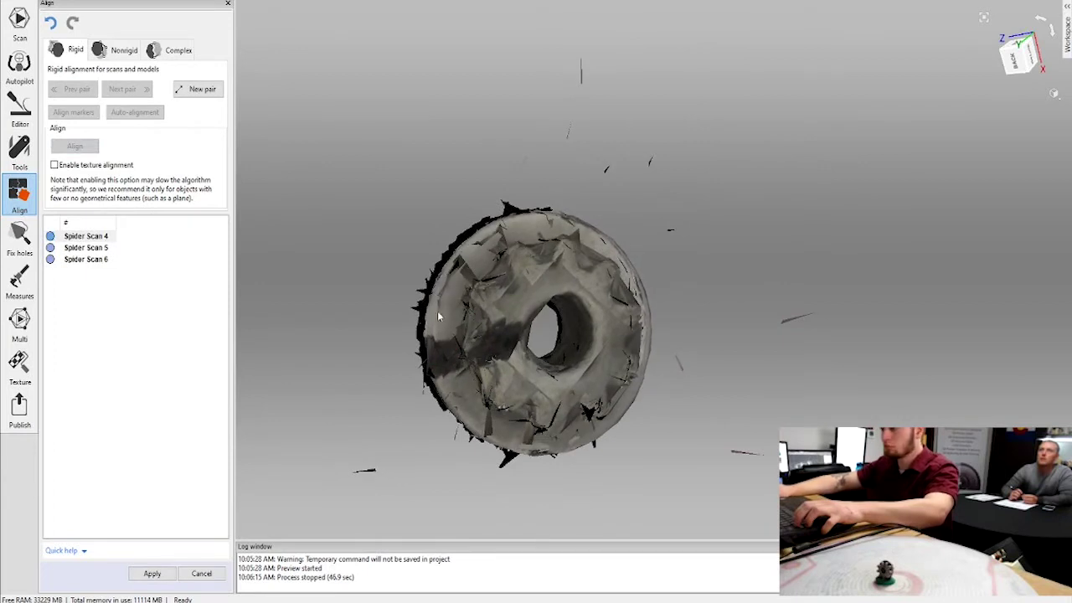
pyautogui.moveTo(434, 308); pyautogui.dragTo(849, 236)
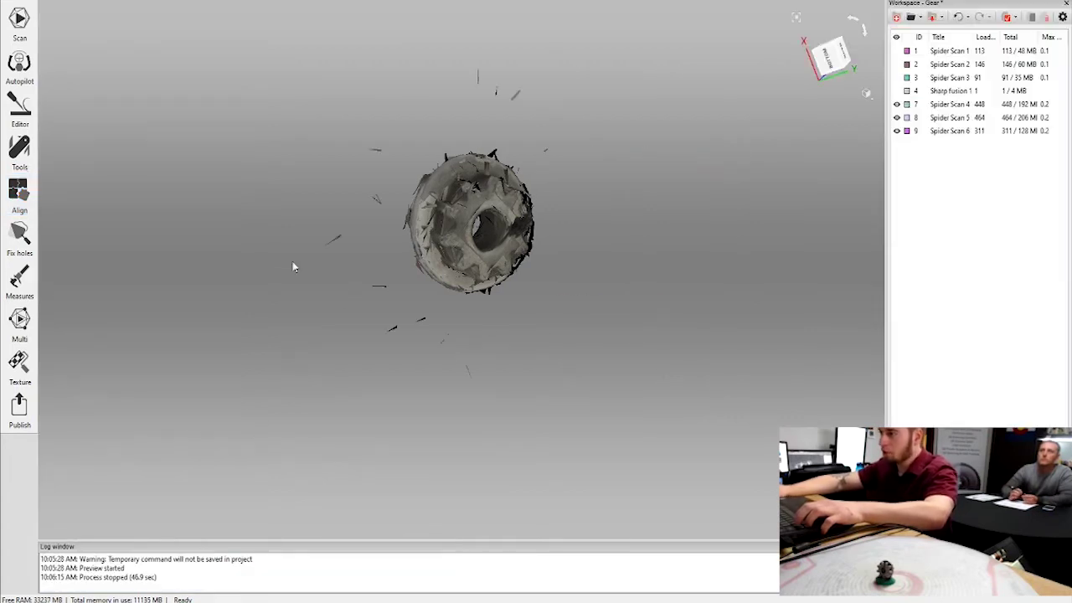
# Examine the parameters of Global registration, Outlier removal, Fast fusion and Smooth fusion
pyautogui.click(16, 144)
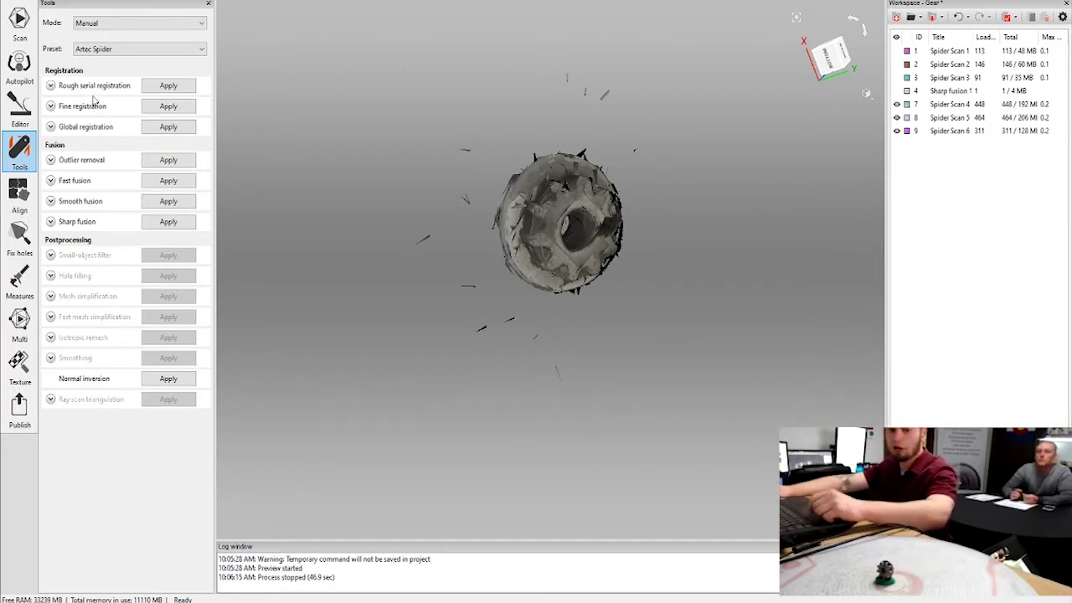
pyautogui.click(65, 127)
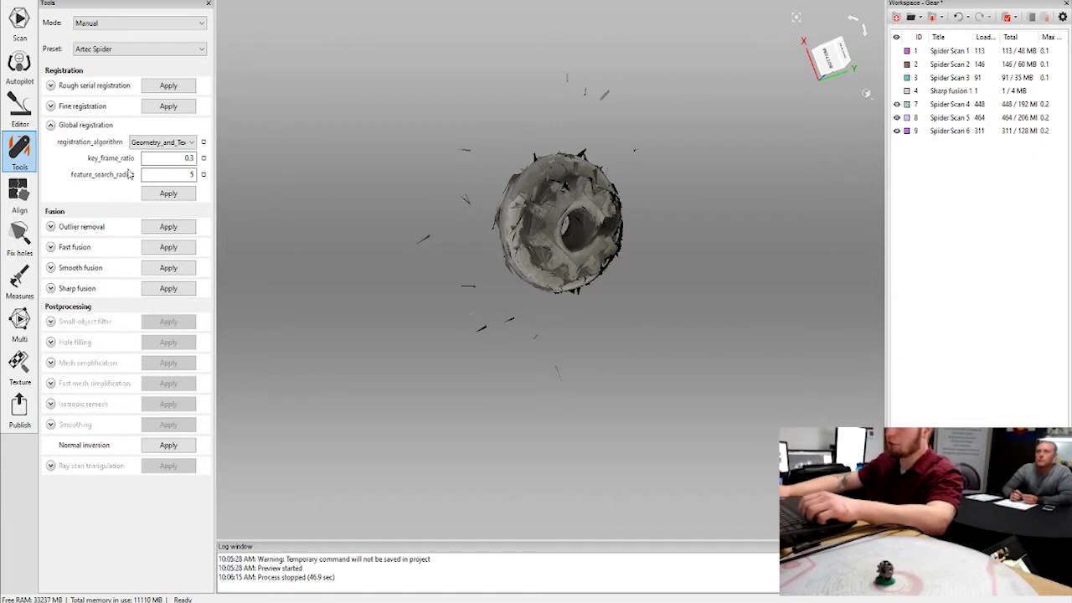
pyautogui.click(77, 234)
pyautogui.click(75, 298)
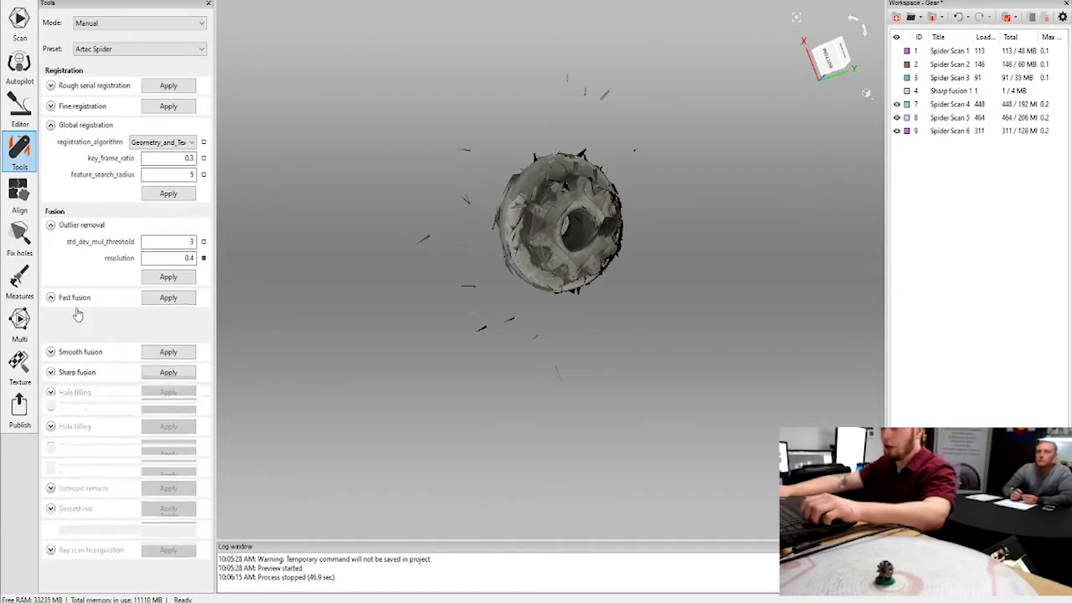
pyautogui.click(81, 355)
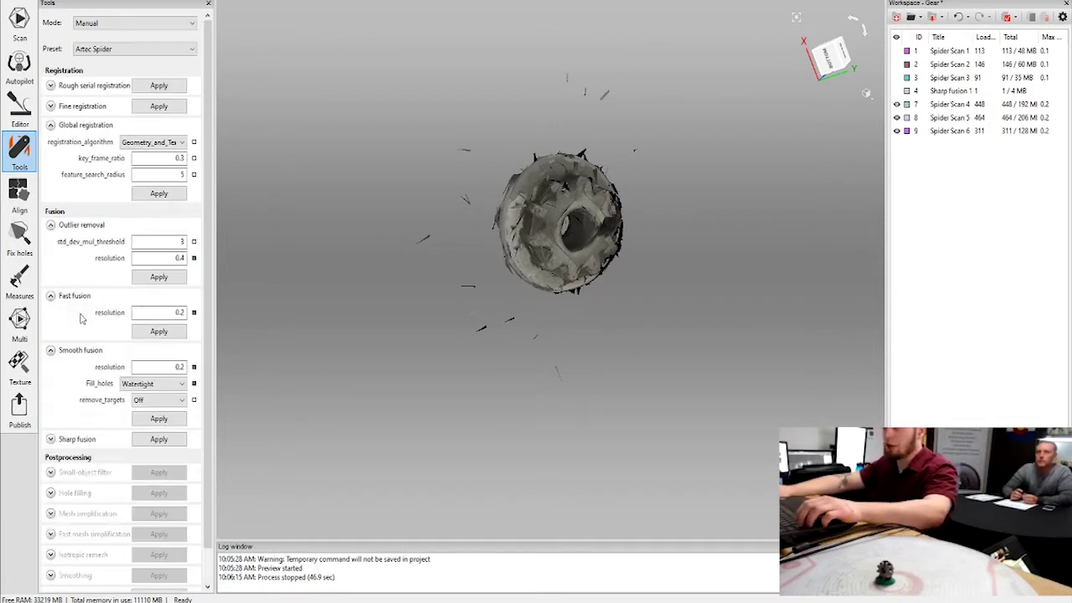
pyautogui.click(68, 226)
pyautogui.click(70, 247)
pyautogui.click(71, 267)
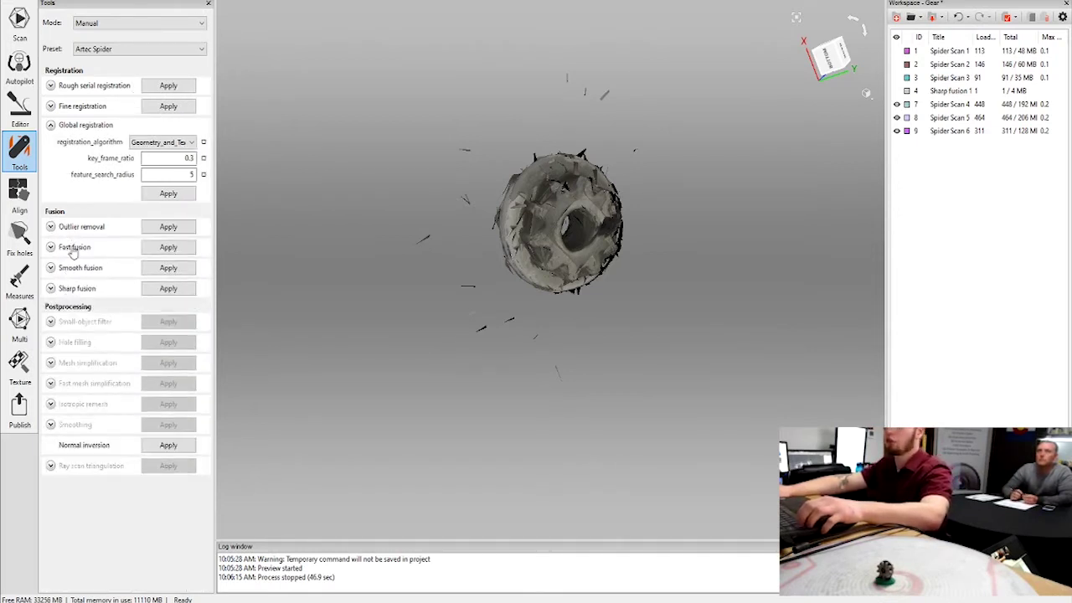
# Reset the Fast fusion resolution to its default of 0.3
pyautogui.click(73, 248)
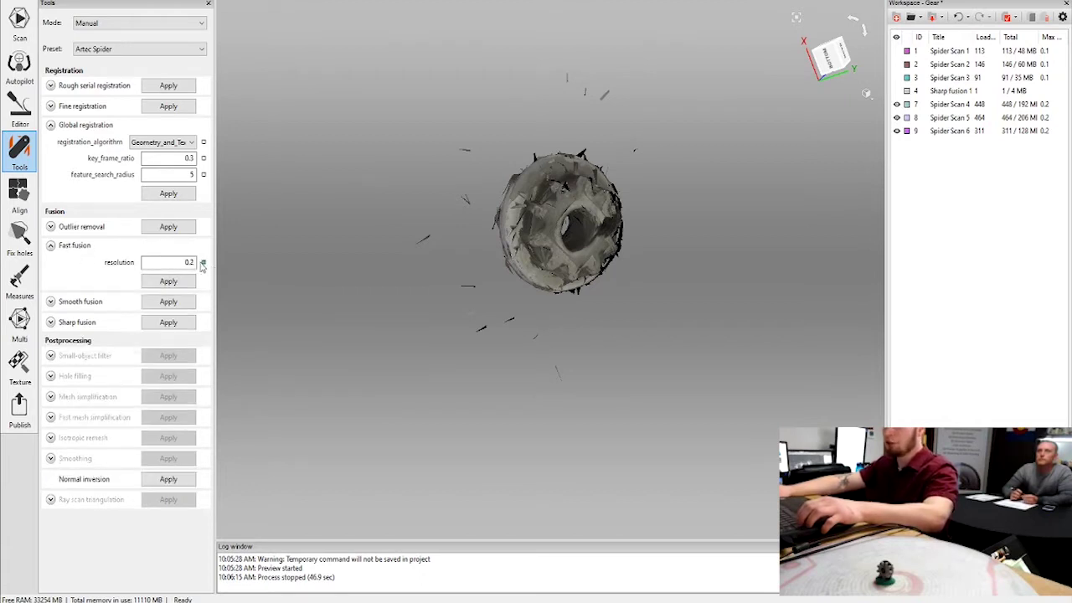
pyautogui.click(204, 262)
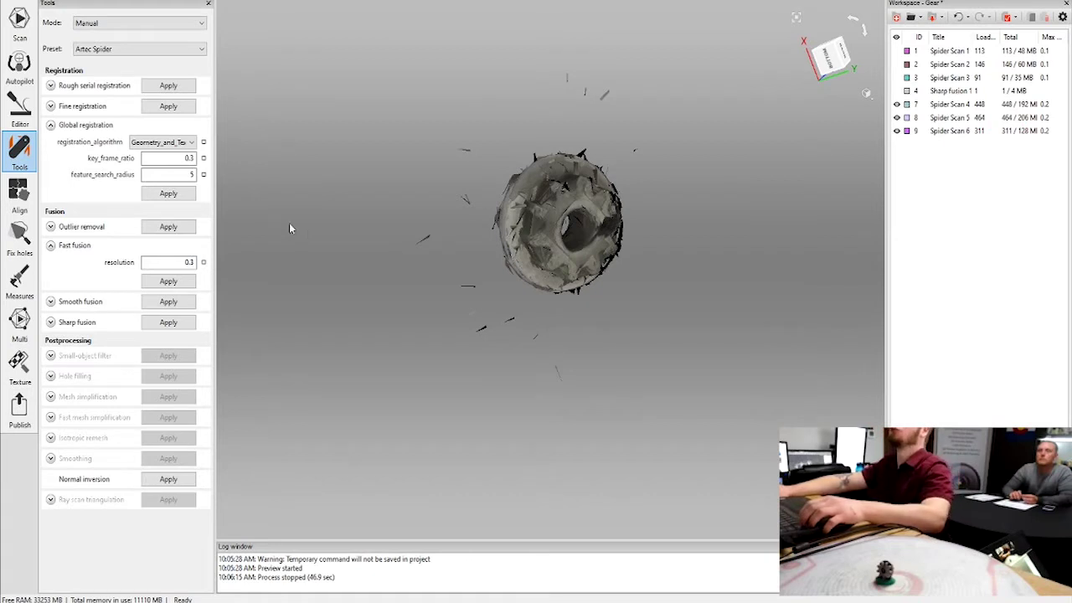
pyautogui.click(77, 245)
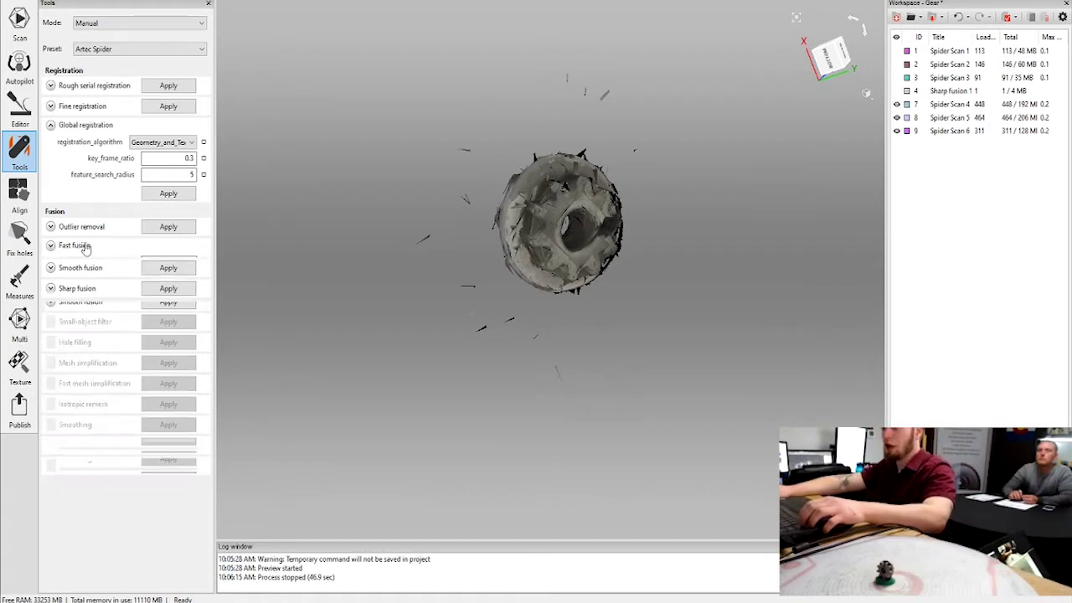
# Run Global registration on the three aligned scans with the geometry-and-texture algorithm, key frame ratio 0.3 and feature search radius 5
pyautogui.click(61, 126)
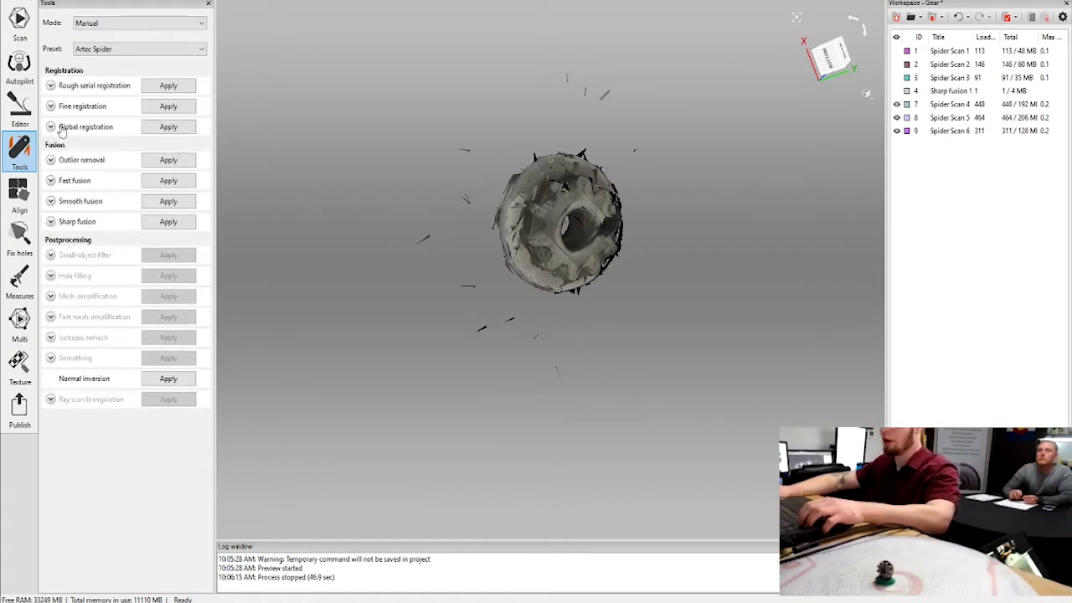
pyautogui.click(61, 126)
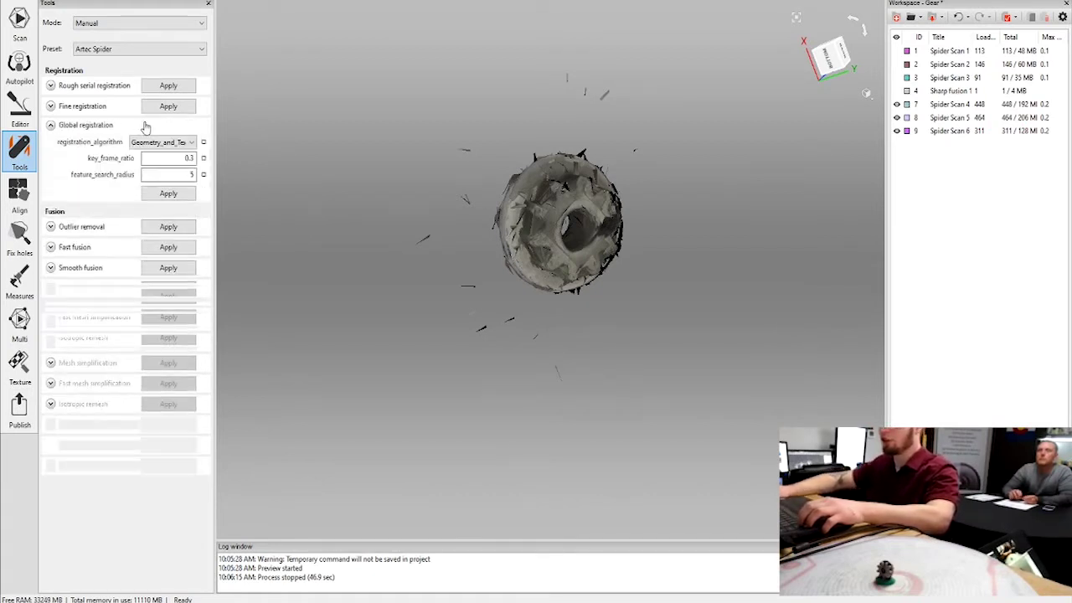
pyautogui.click(170, 194)
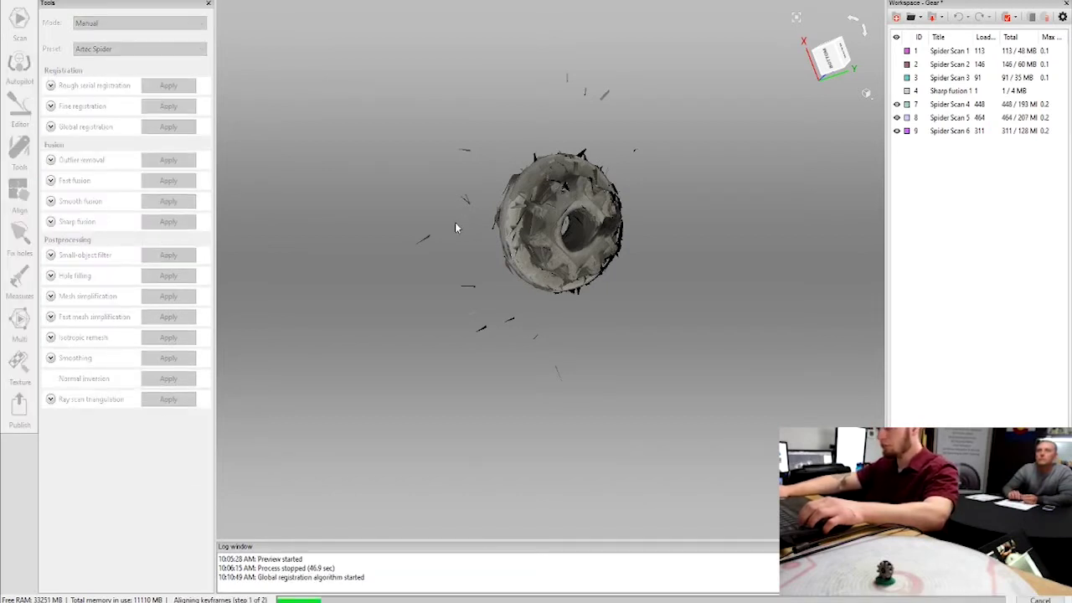
pyautogui.moveTo(454, 227); pyautogui.dragTo(694, 94)
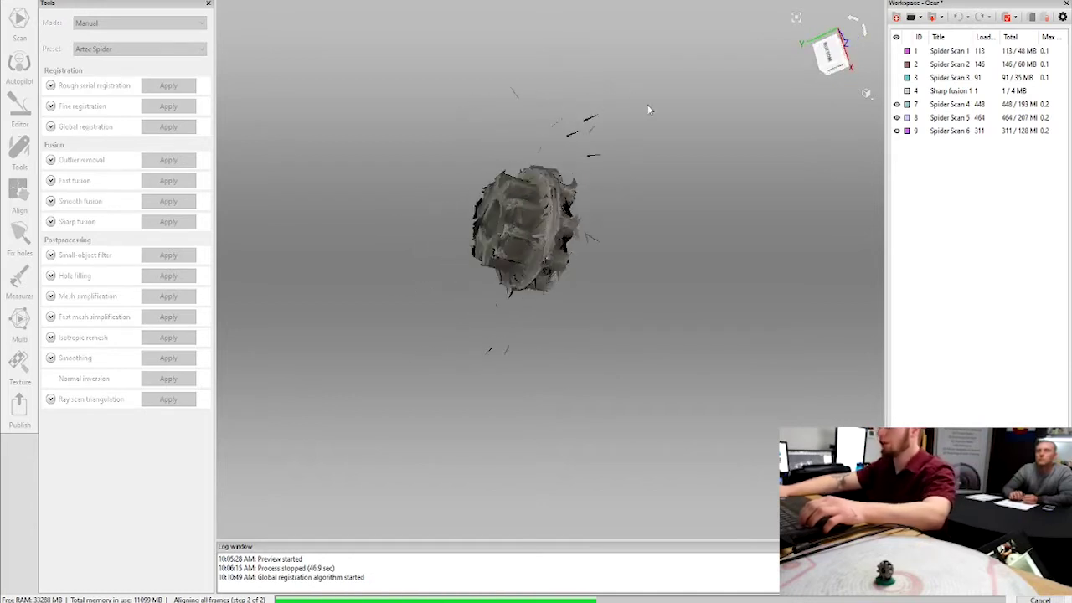
pyautogui.moveTo(647, 109); pyautogui.dragTo(705, 76)
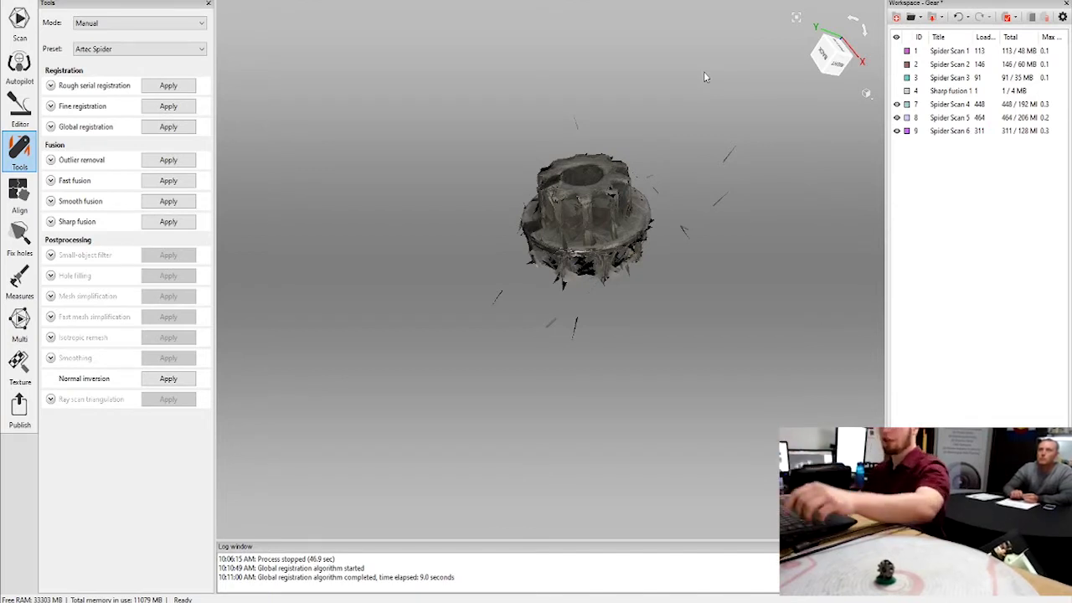
# Open the surface list of Spider Scan 4 and sort its frames by max error, highest first
pyautogui.moveTo(645, 101); pyautogui.dragTo(595, 149, button='right')
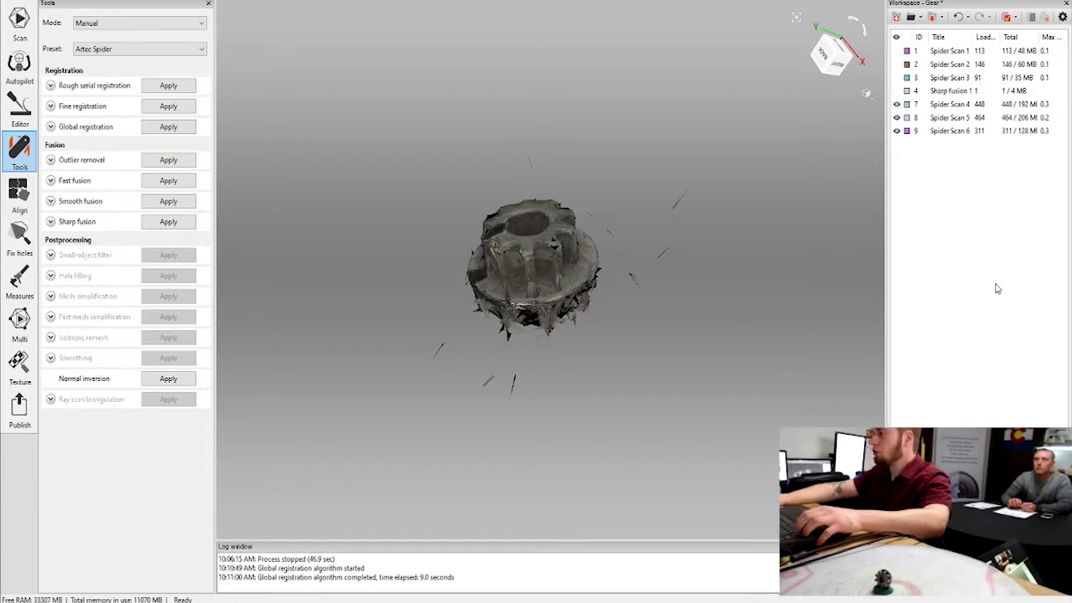
pyautogui.moveTo(770, 208); pyautogui.dragTo(813, 206, button='middle')
pyautogui.scroll(1, 444, 236)
pyautogui.scroll(3, 444, 232)
pyautogui.moveTo(469, 259); pyautogui.dragTo(504, 261)
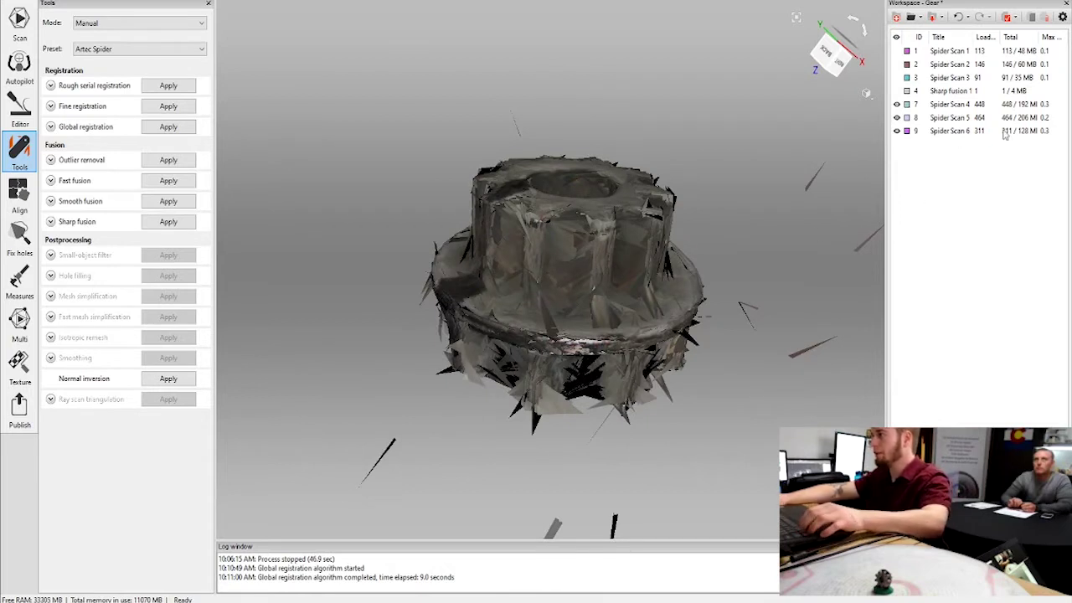
pyautogui.doubleClick(1039, 106)
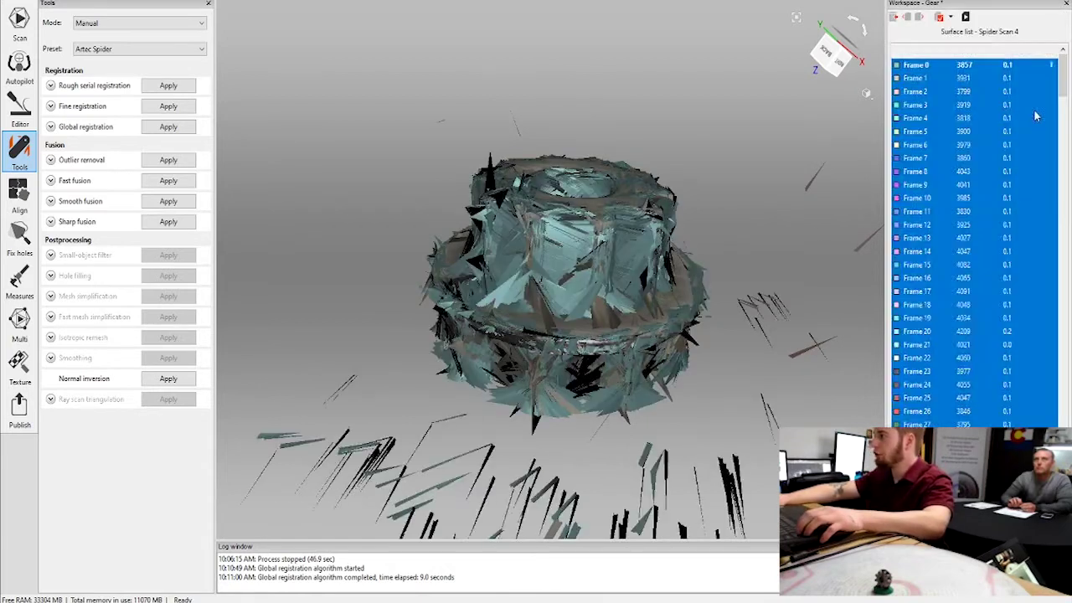
pyautogui.click(1009, 51)
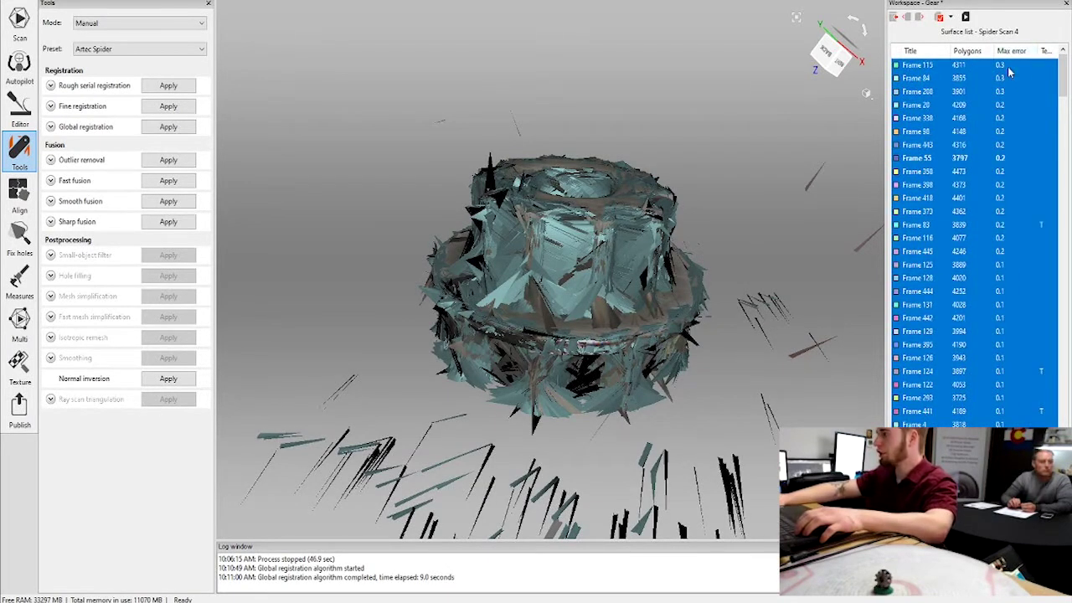
# Delete the frames of Spider Scan 4 with a max error of 0.2 or higher, from Frame 115 through Frame 445
pyautogui.click(1009, 67)
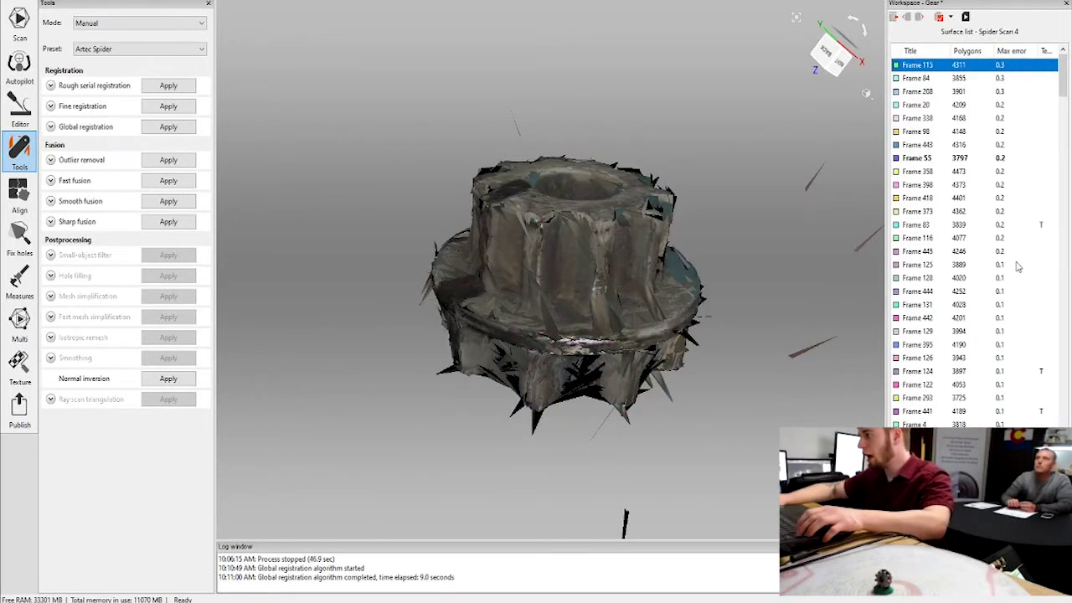
pyautogui.keyDown('shift'); pyautogui.click(1011, 252); pyautogui.keyUp('shift')
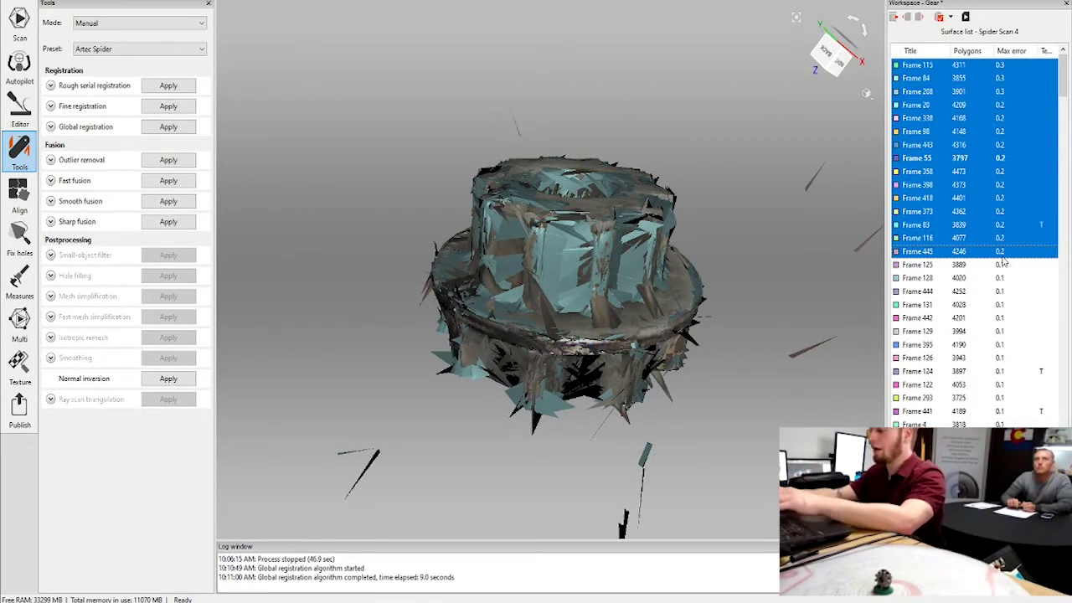
pyautogui.press('Delete')
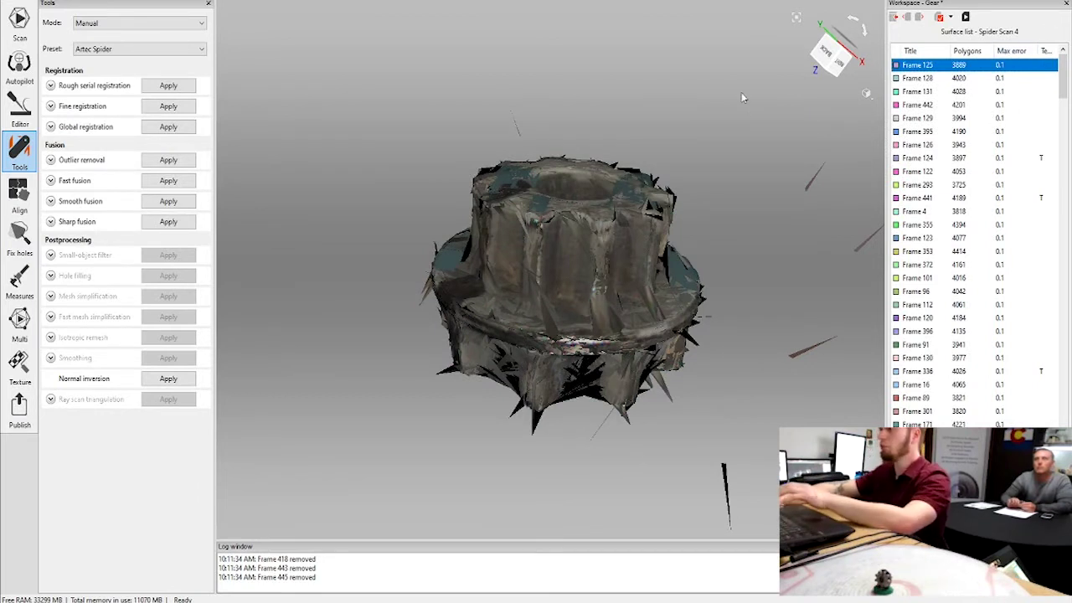
# Delete the frames of Spider Scan 5 with a max error of 0.2, from Frame 251 through Frame 36
pyautogui.click(894, 17)
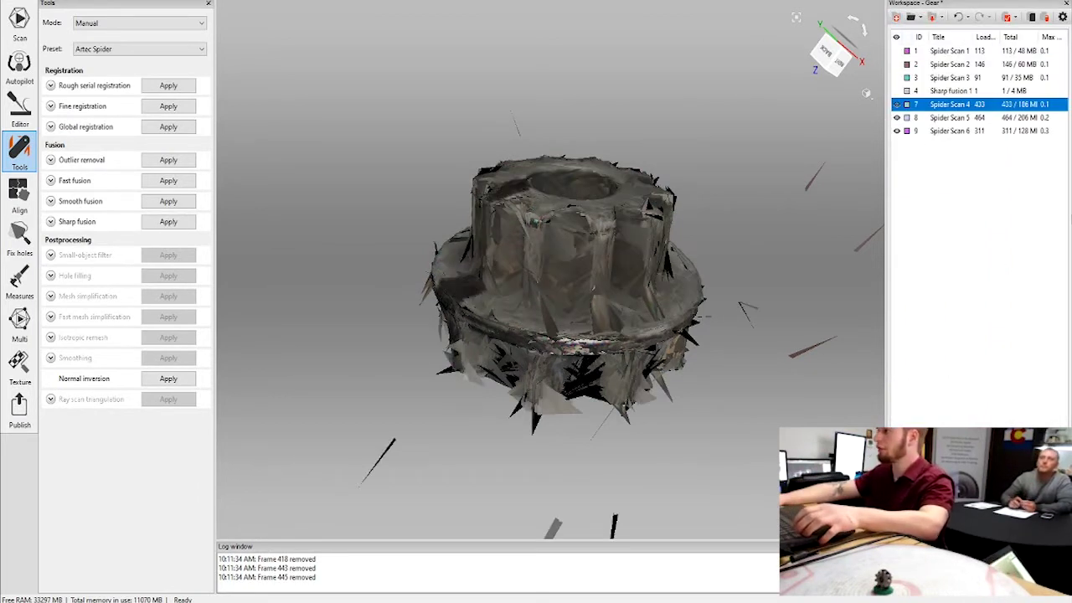
pyautogui.doubleClick(1058, 118)
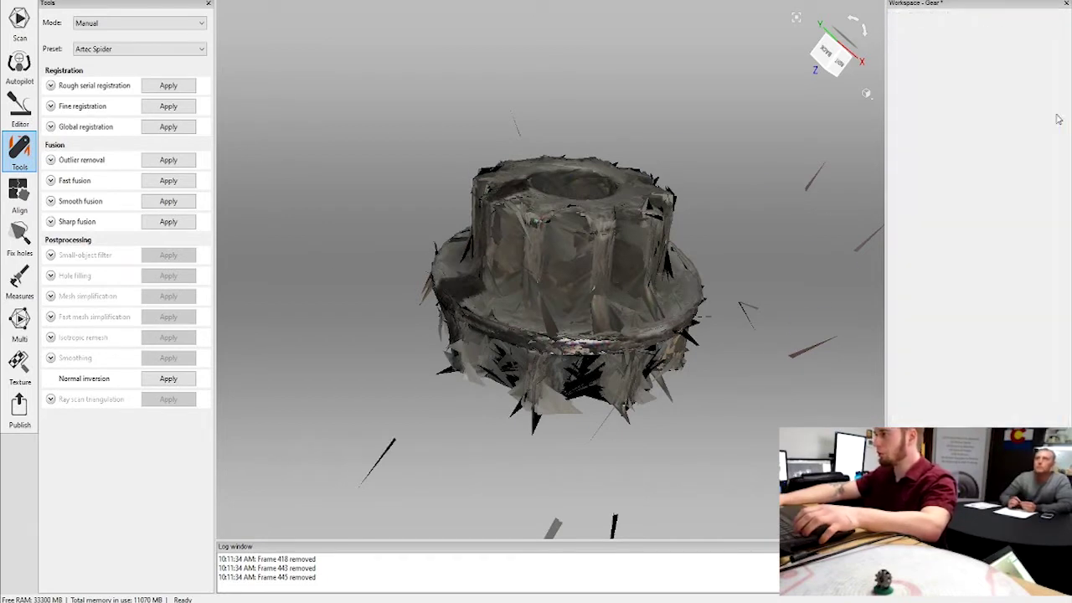
pyautogui.click(1034, 68)
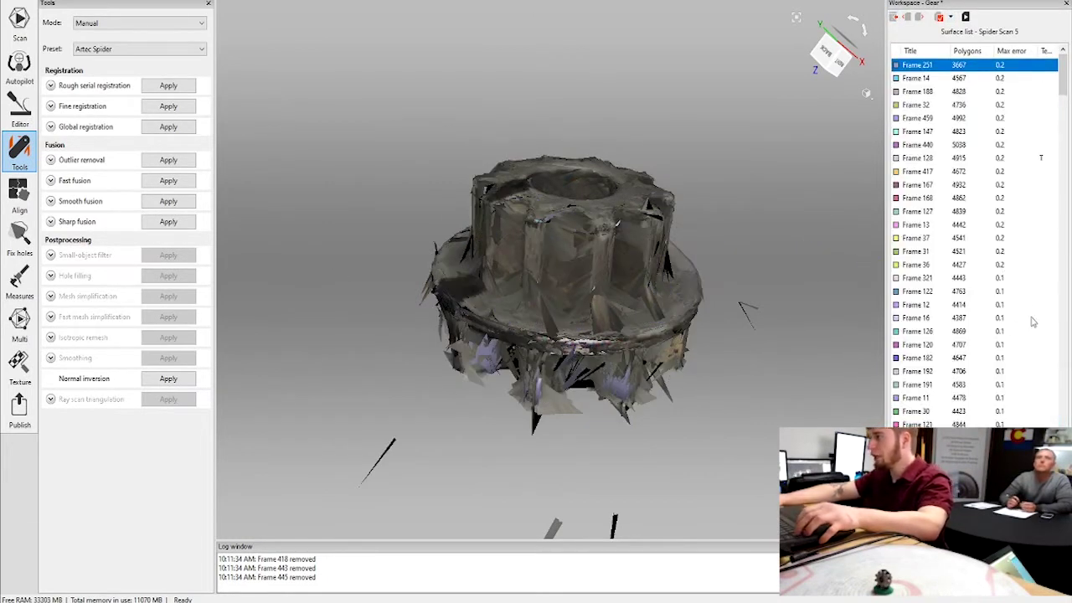
pyautogui.keyDown('shift'); pyautogui.click(1016, 265); pyautogui.keyUp('shift')
pyautogui.press('Delete')
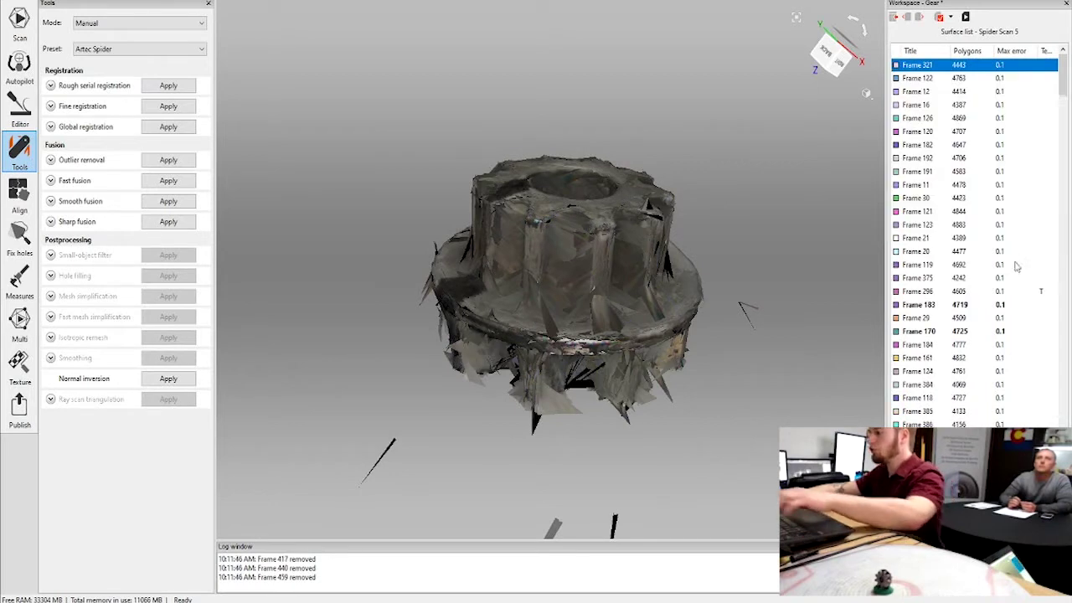
# Delete the frames of Spider Scan 6 with a max error of 0.2 or higher, from Frame 64 through Frame 125, and return to the scan list
pyautogui.click(905, 19)
pyautogui.doubleClick(1041, 130)
pyautogui.click(1020, 65)
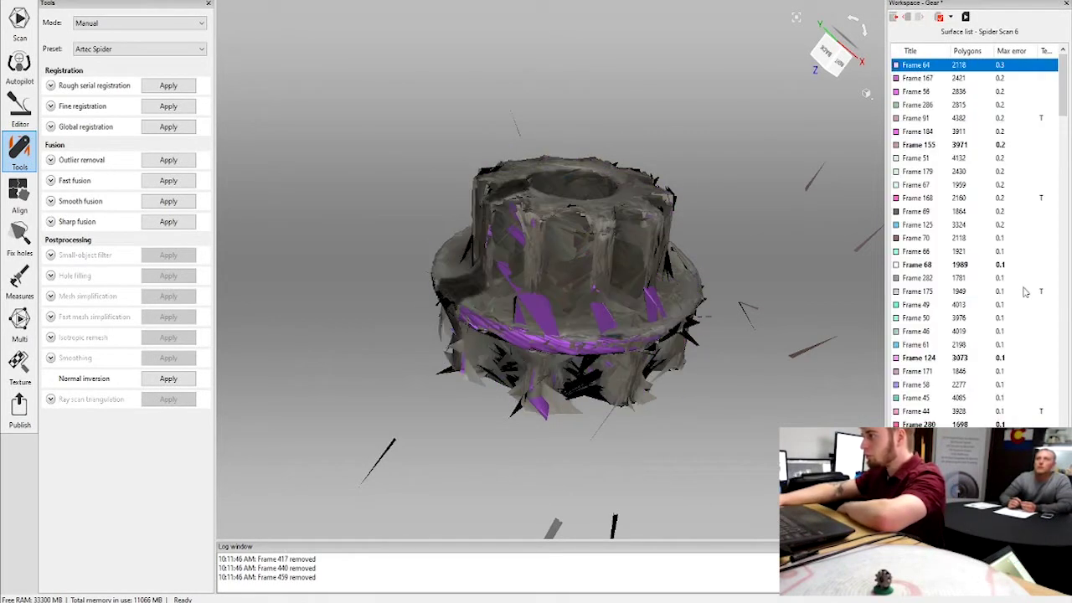
pyautogui.keyDown('shift'); pyautogui.click(1018, 226); pyautogui.keyUp('shift')
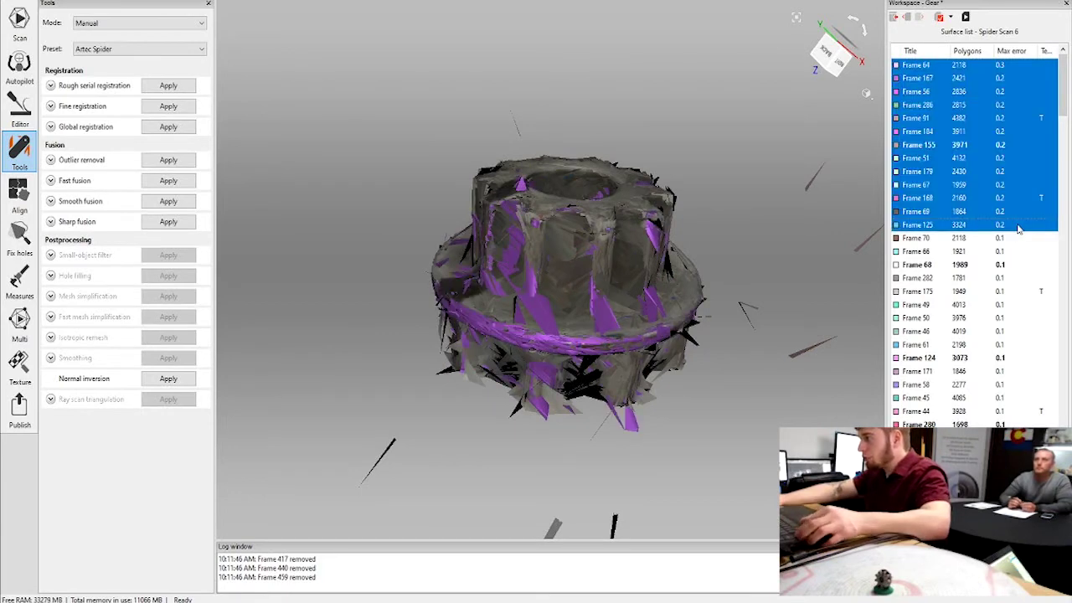
pyautogui.press('Delete')
pyautogui.click(895, 18)
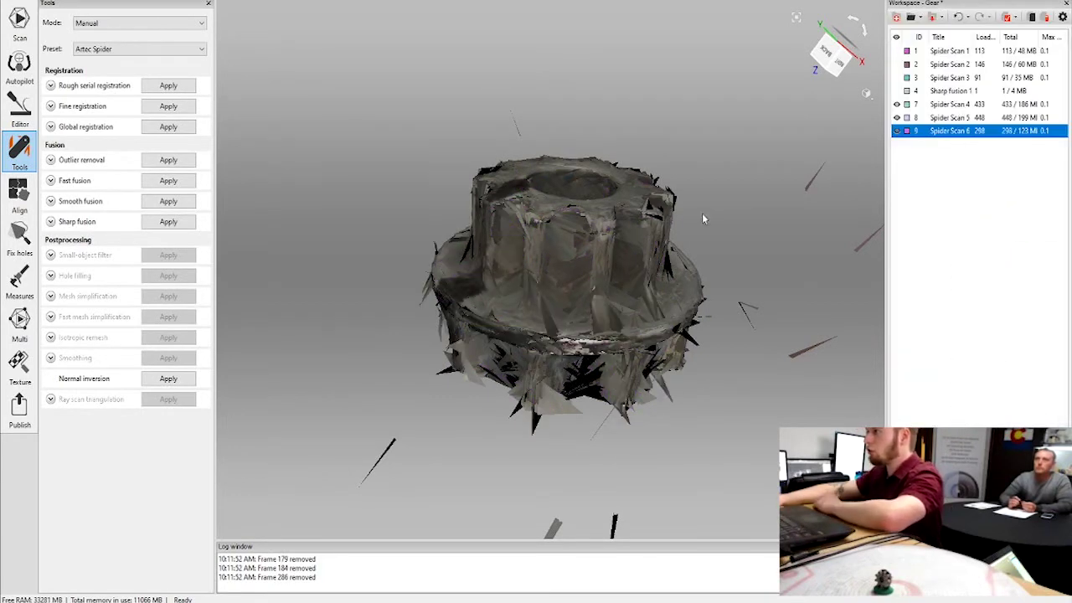
# Run Sharp fusion on the visible Spider Scans 4, 5 and 6
pyautogui.click(657, 127)
pyautogui.moveTo(641, 173); pyautogui.dragTo(613, 271)
pyautogui.click(86, 225)
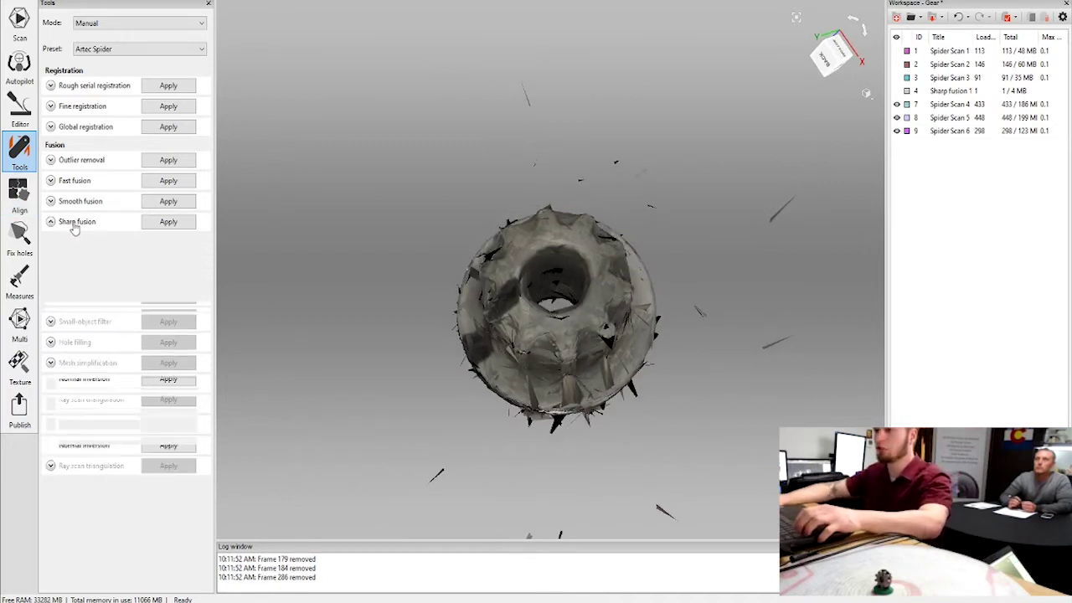
pyautogui.click(180, 289)
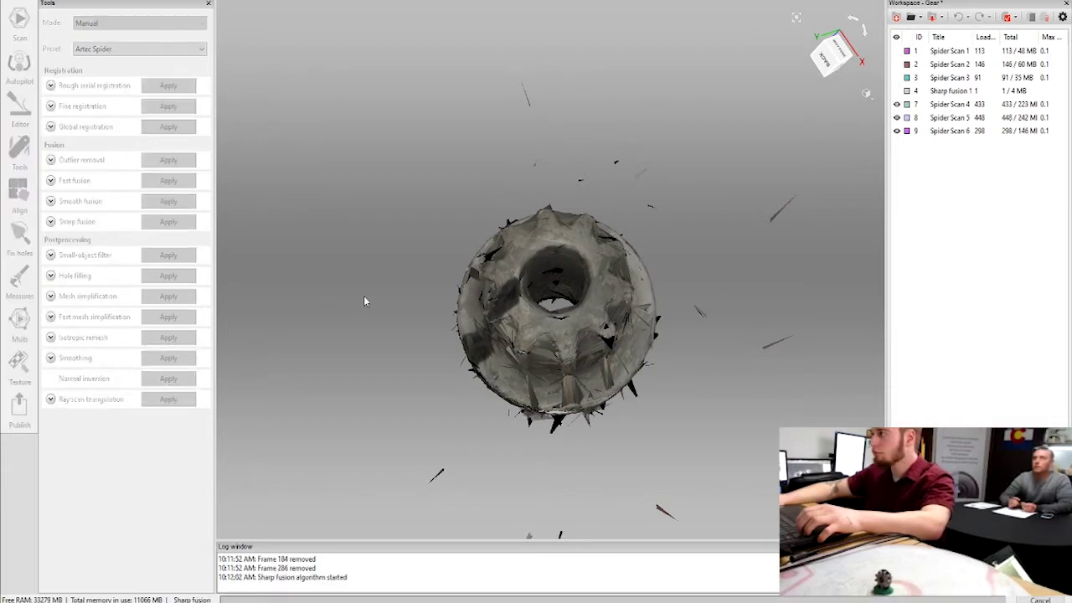
# Remove the floating fragments around the fused gear with the Small-object filter, keeping only the biggest object
pyautogui.scroll(-2, 360, 257)
pyautogui.moveTo(360, 261); pyautogui.dragTo(394, 174)
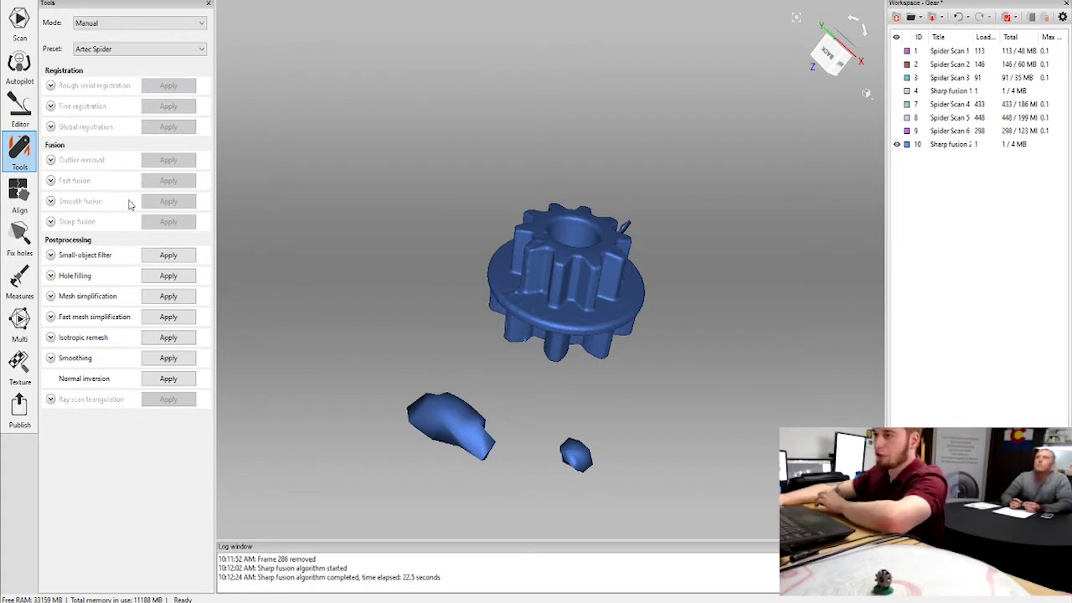
pyautogui.moveTo(277, 191); pyautogui.dragTo(334, 227)
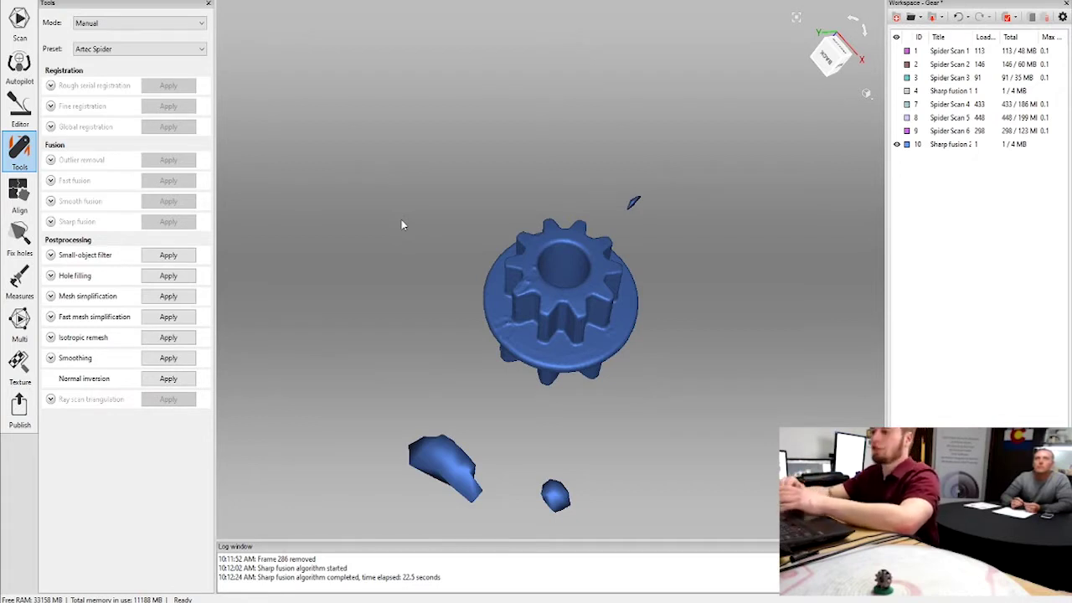
pyautogui.moveTo(589, 168); pyautogui.dragTo(754, 216)
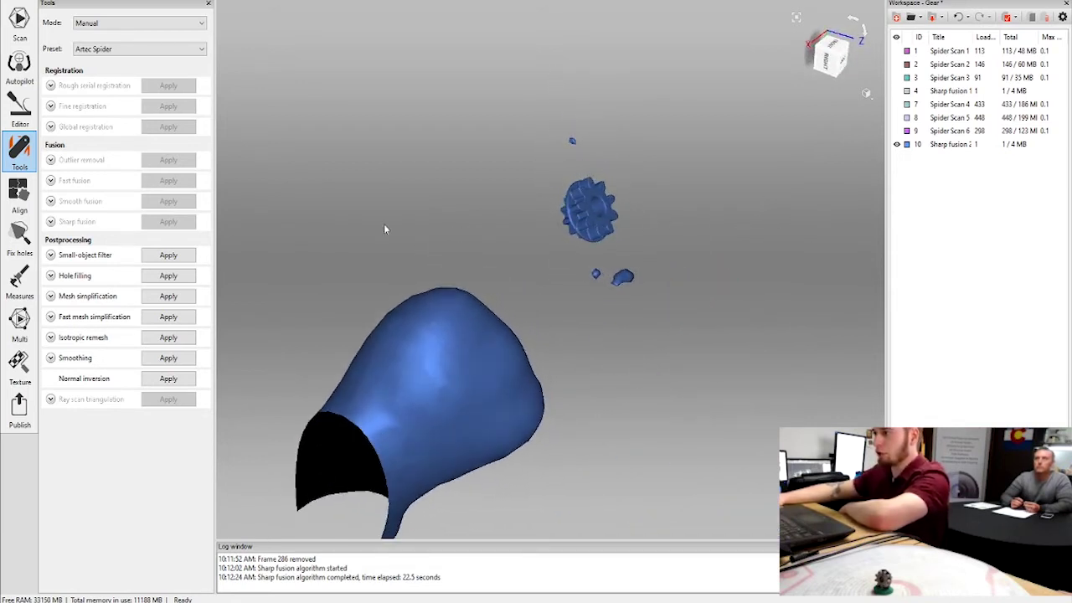
pyautogui.click(84, 255)
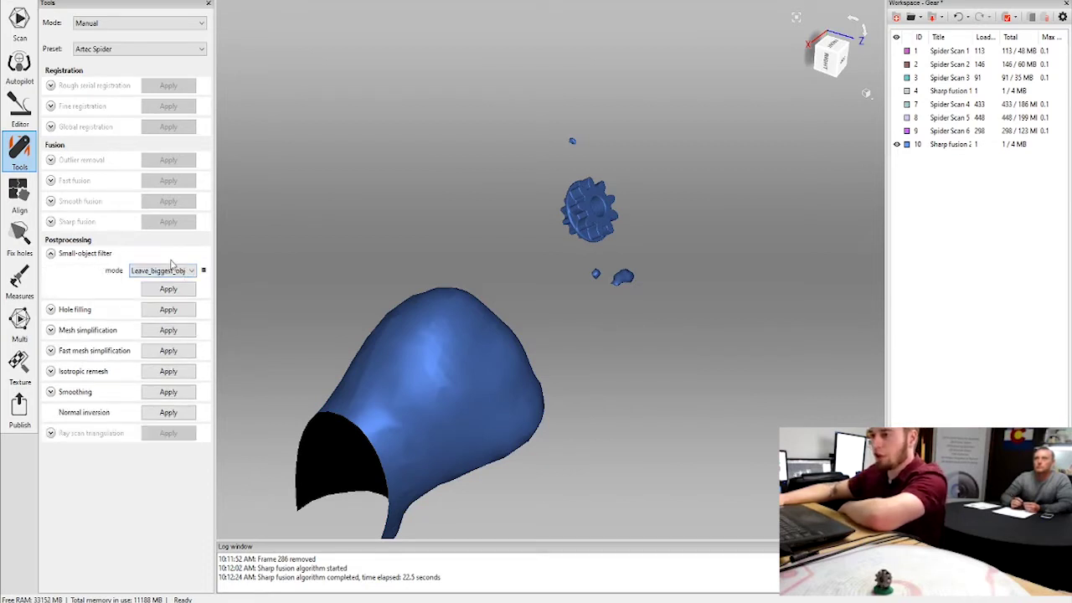
pyautogui.click(168, 289)
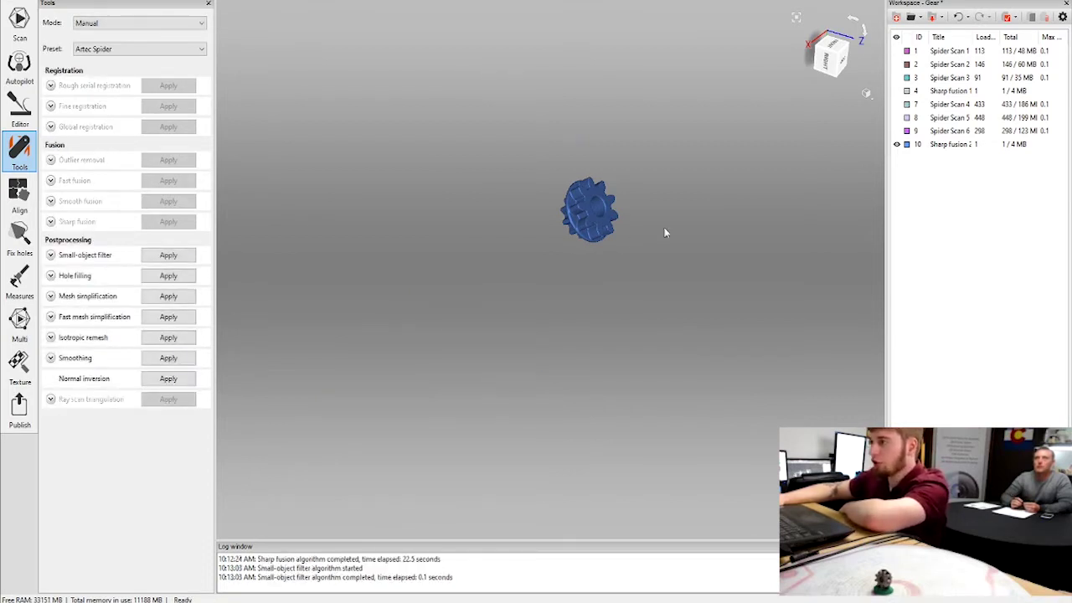
# Examine the teeth, bore and flange of the fused gear up close from several sides
pyautogui.moveTo(659, 231); pyautogui.dragTo(567, 75)
pyautogui.moveTo(567, 74); pyautogui.dragTo(759, 170, button='right')
pyautogui.moveTo(759, 170); pyautogui.dragTo(658, 387, button='middle')
pyautogui.moveTo(658, 387); pyautogui.dragTo(487, 380)
pyautogui.moveTo(486, 380); pyautogui.dragTo(508, 327, button='middle')
pyautogui.moveTo(507, 327); pyautogui.dragTo(689, 449, button='right')
pyautogui.moveTo(690, 452); pyautogui.dragTo(432, 388)
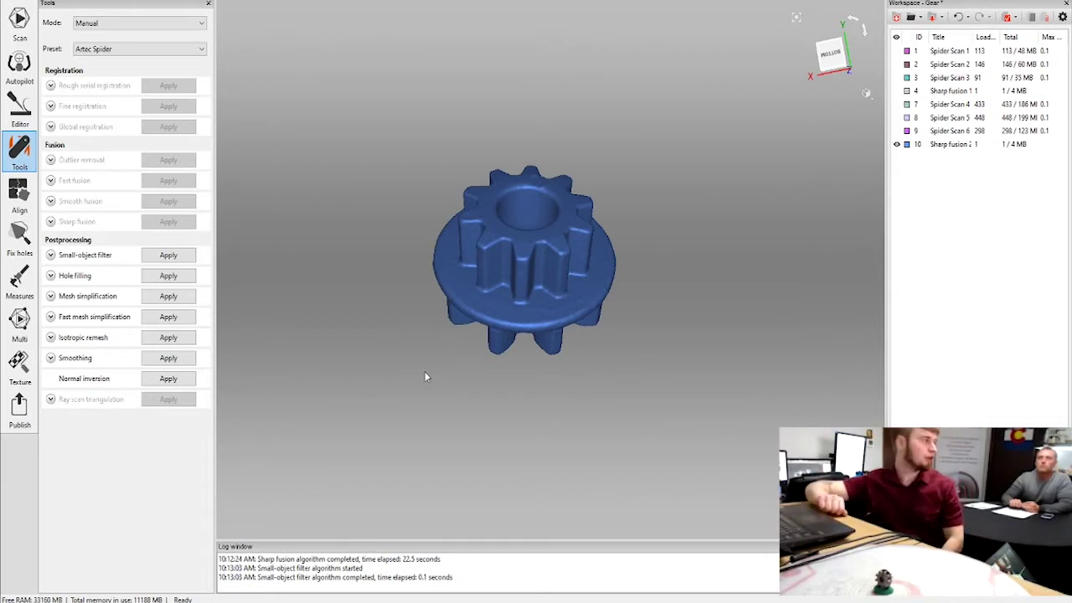
pyautogui.moveTo(406, 172); pyautogui.dragTo(406, 186)
pyautogui.scroll(6, 617, 302)
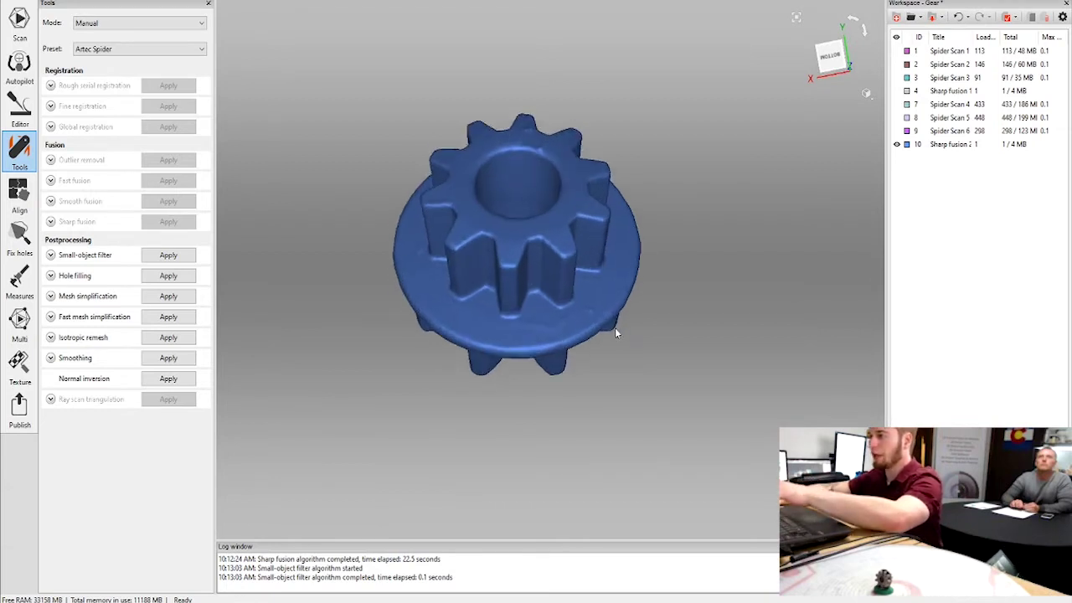
pyautogui.scroll(-3, 756, 395)
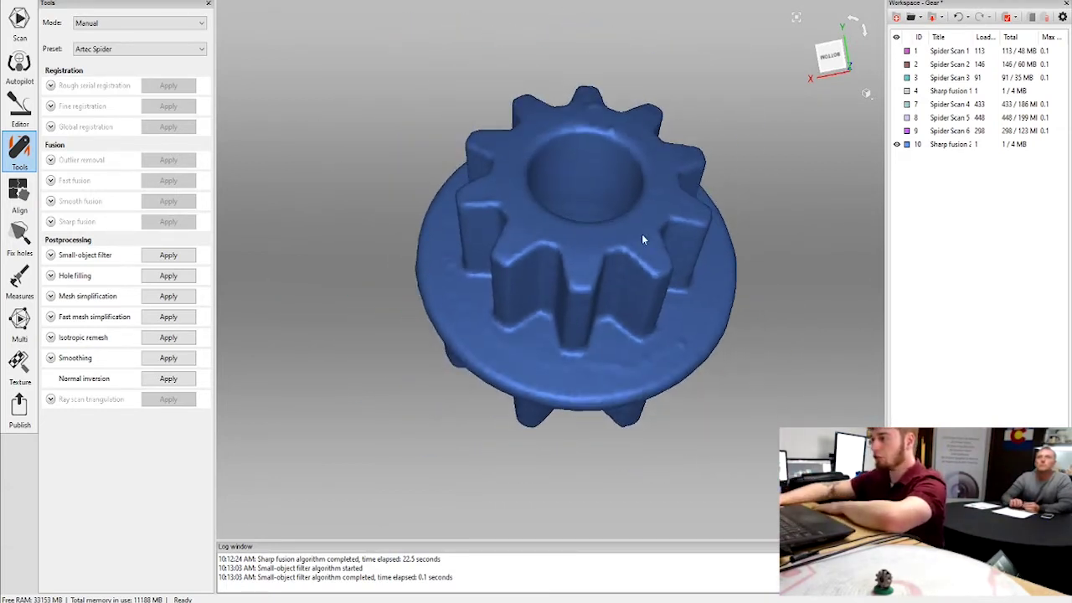
pyautogui.moveTo(615, 344); pyautogui.dragTo(534, 220)
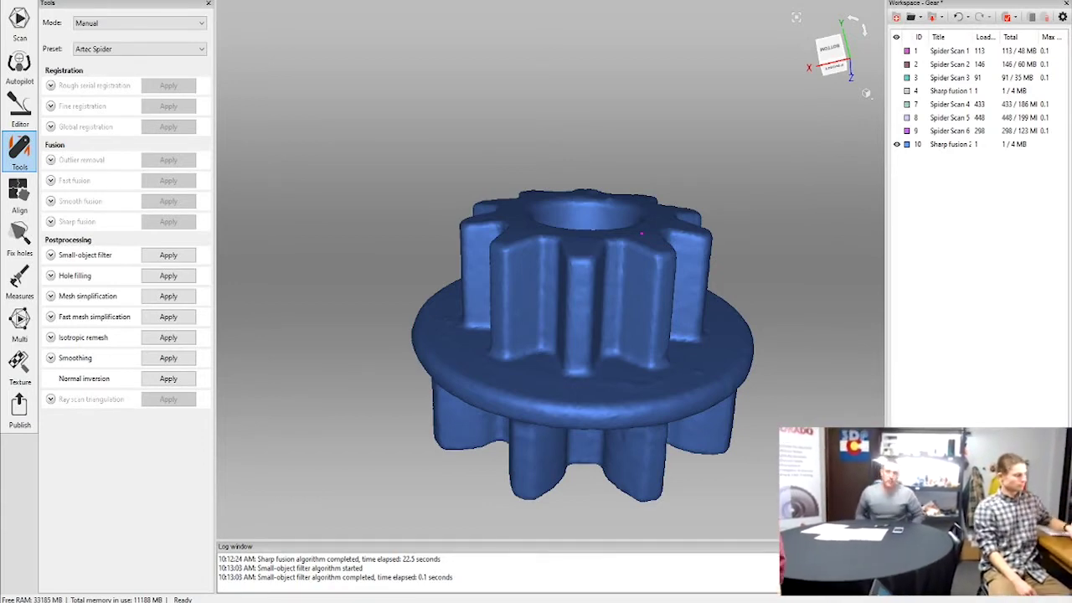
# Switch to Geomagic Design X and examine the Gear1 mesh and its orientation to the reference planes
pyautogui.hotkey('alt', 'Tab')
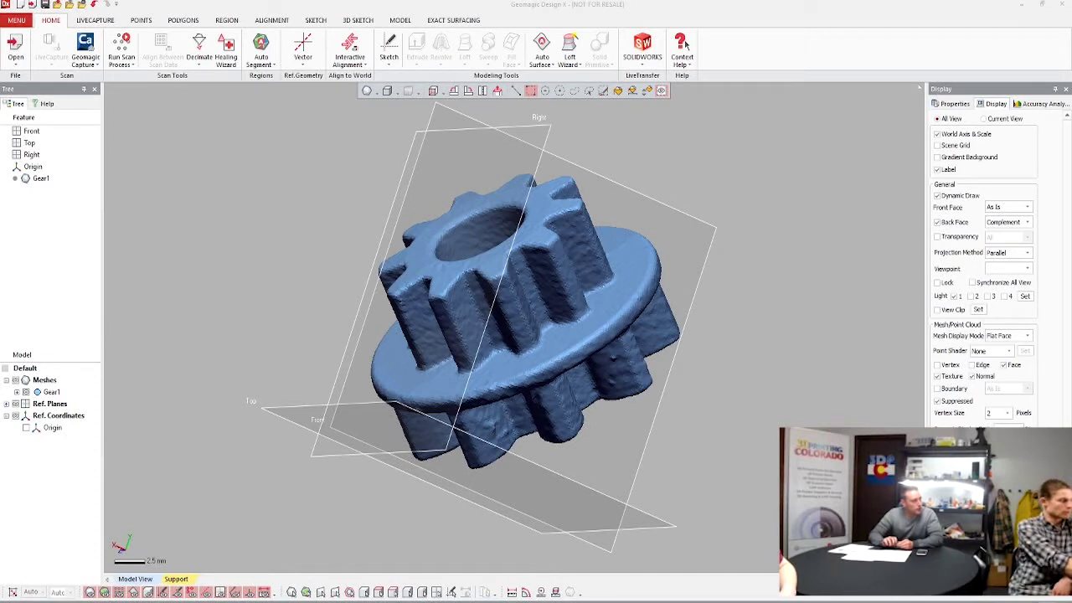
pyautogui.moveTo(721, 531); pyautogui.dragTo(555, 507, button='right')
pyautogui.moveTo(360, 310); pyautogui.dragTo(321, 318, button='right')
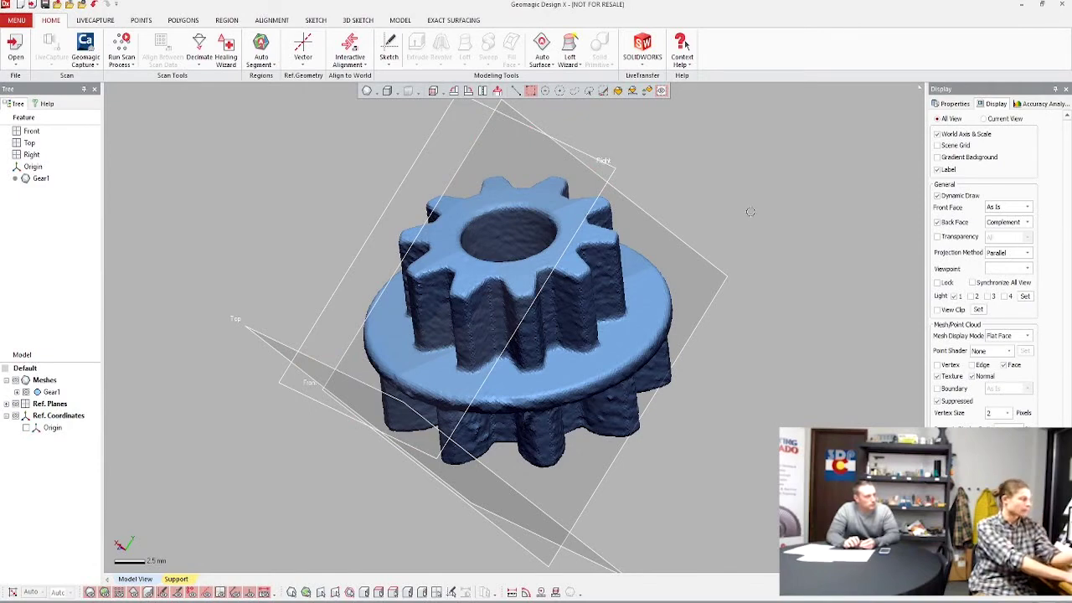
pyautogui.moveTo(729, 209); pyautogui.dragTo(618, 226, button='right')
pyautogui.moveTo(612, 281); pyautogui.dragTo(641, 321, button='right')
pyautogui.moveTo(693, 362); pyautogui.dragTo(526, 284, button='right')
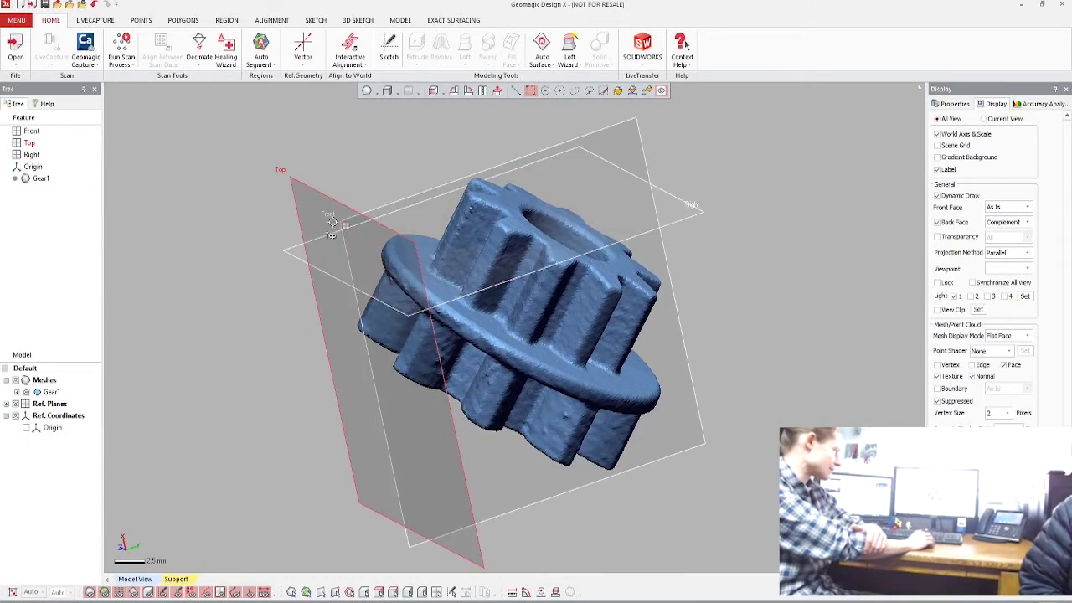
pyautogui.moveTo(298, 276); pyautogui.dragTo(549, 263, button='right')
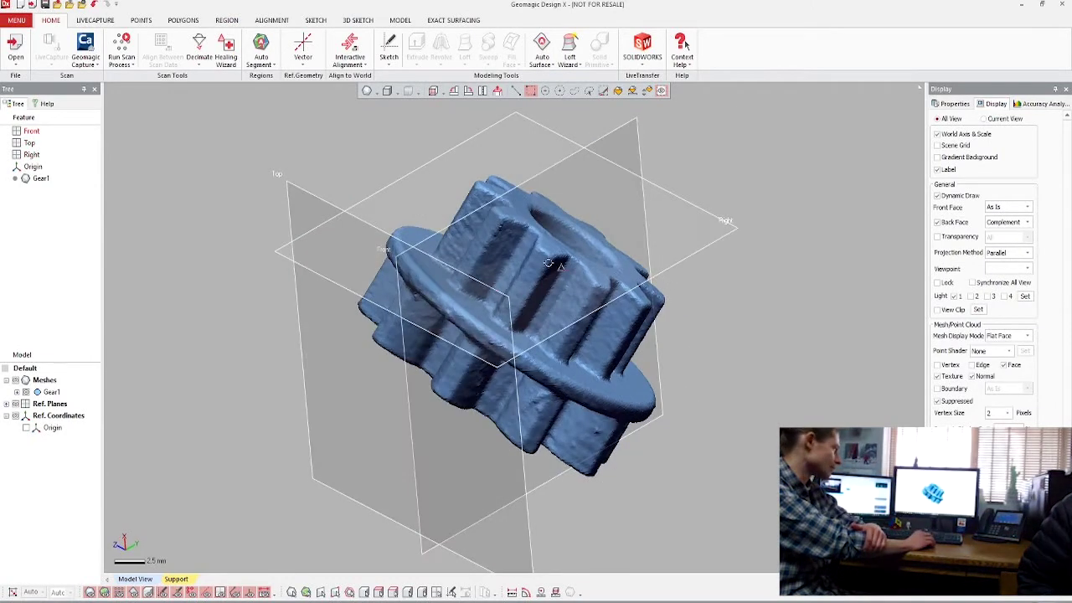
# Auto Segment the Gear1 mesh into regions with a sensitivity of 20
pyautogui.click(261, 51)
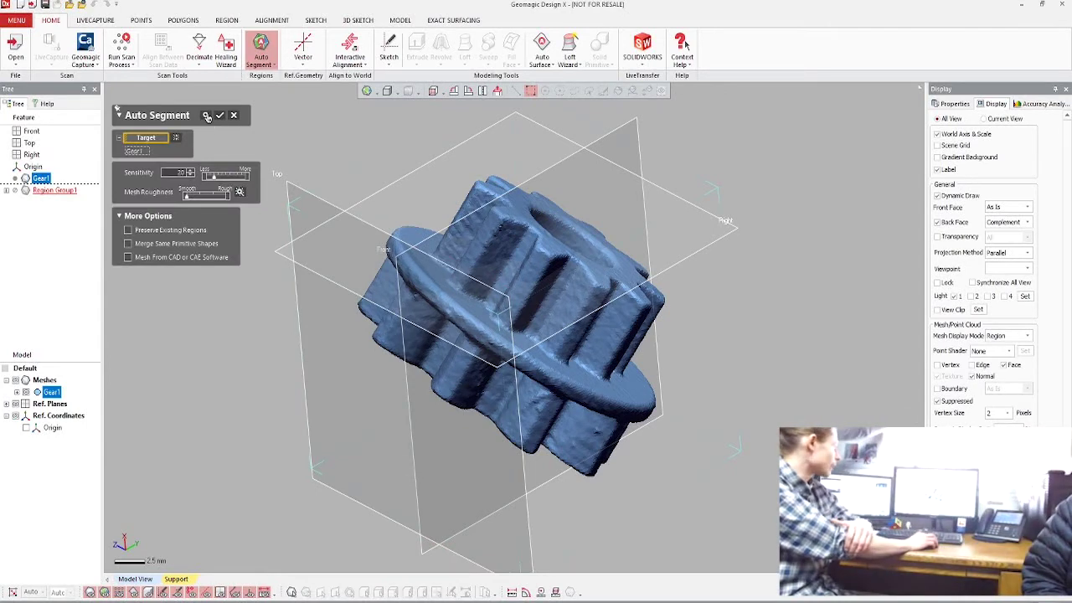
pyautogui.click(207, 117)
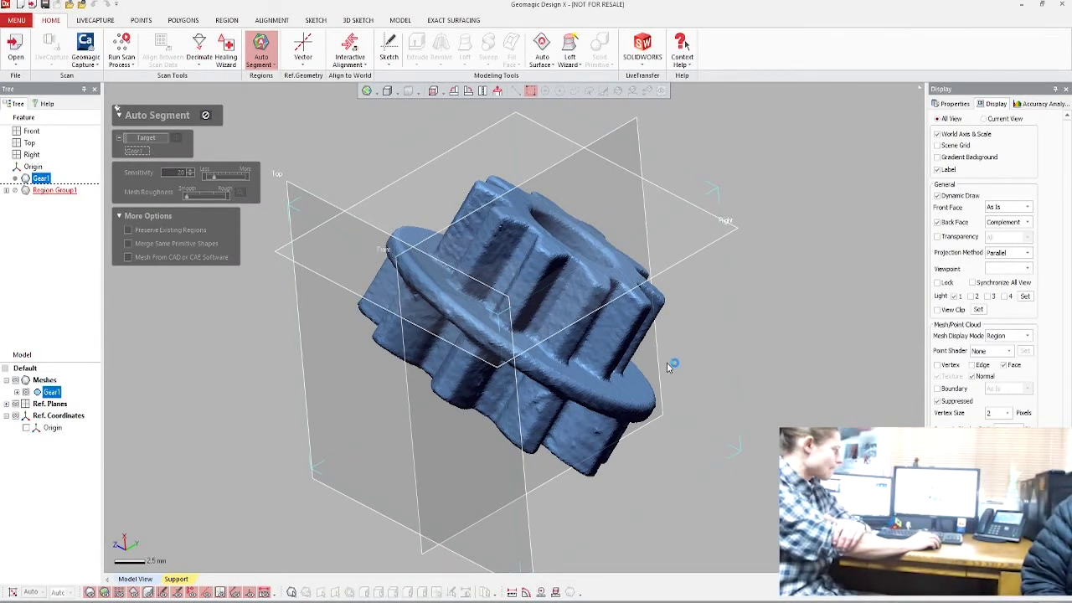
pyautogui.moveTo(692, 171)
pyautogui.mouseDown(button='right')
pyautogui.moveTo(541, 177)
pyautogui.moveTo(601, 278)
pyautogui.mouseUp(button='right')
pyautogui.moveTo(458, 438); pyautogui.dragTo(485, 396, button='right')
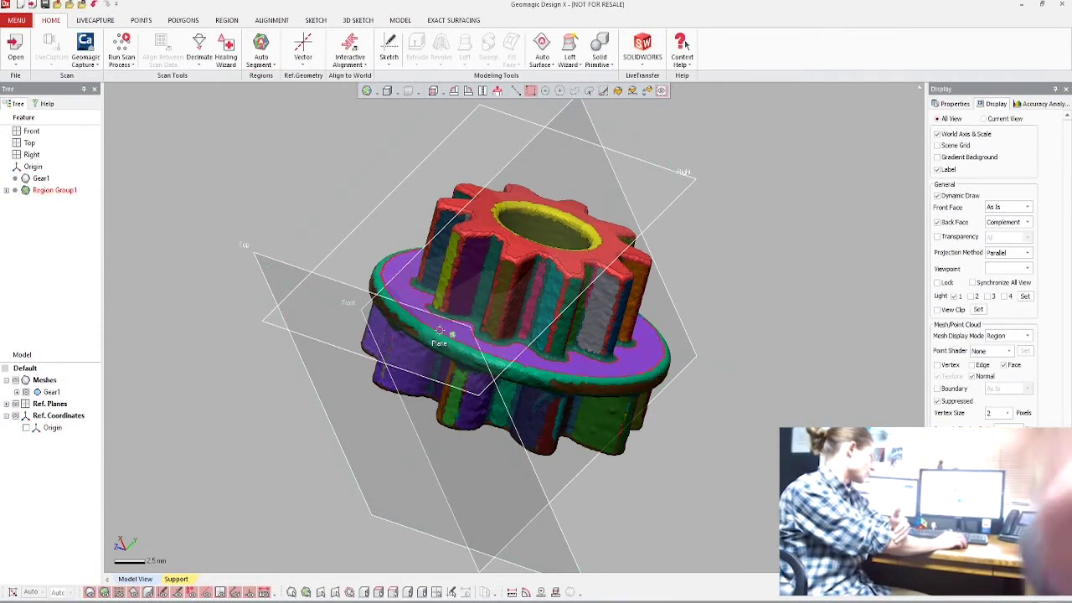
# Hide all reference planes so only the segmented gear is displayed
pyautogui.moveTo(255, 197)
pyautogui.mouseDown(button='right')
pyautogui.moveTo(259, 217)
pyautogui.moveTo(511, 321)
pyautogui.moveTo(491, 420)
pyautogui.mouseUp(button='right')
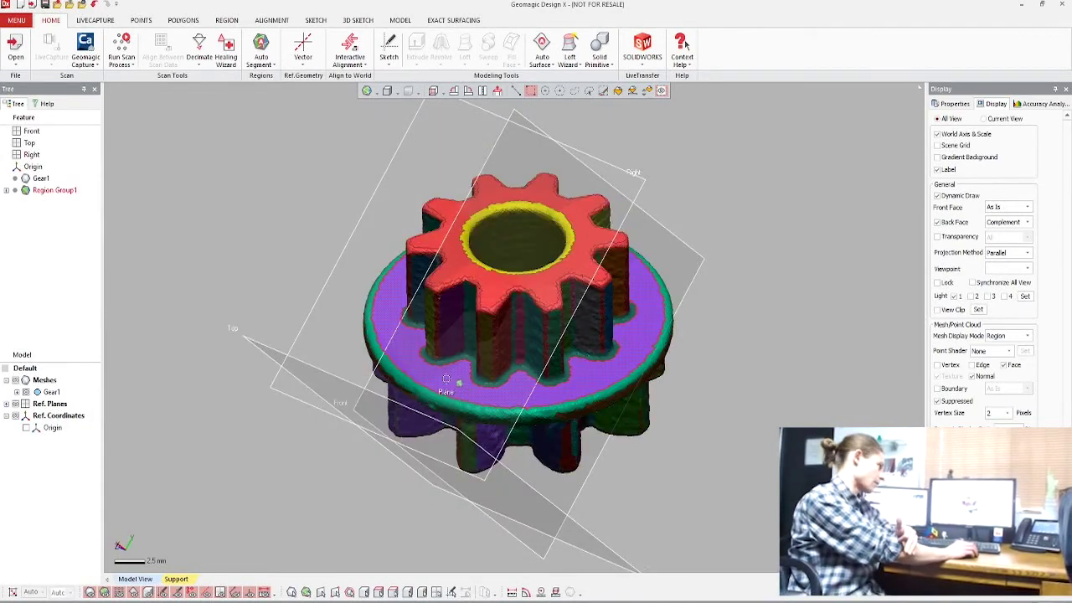
pyautogui.click(538, 375)
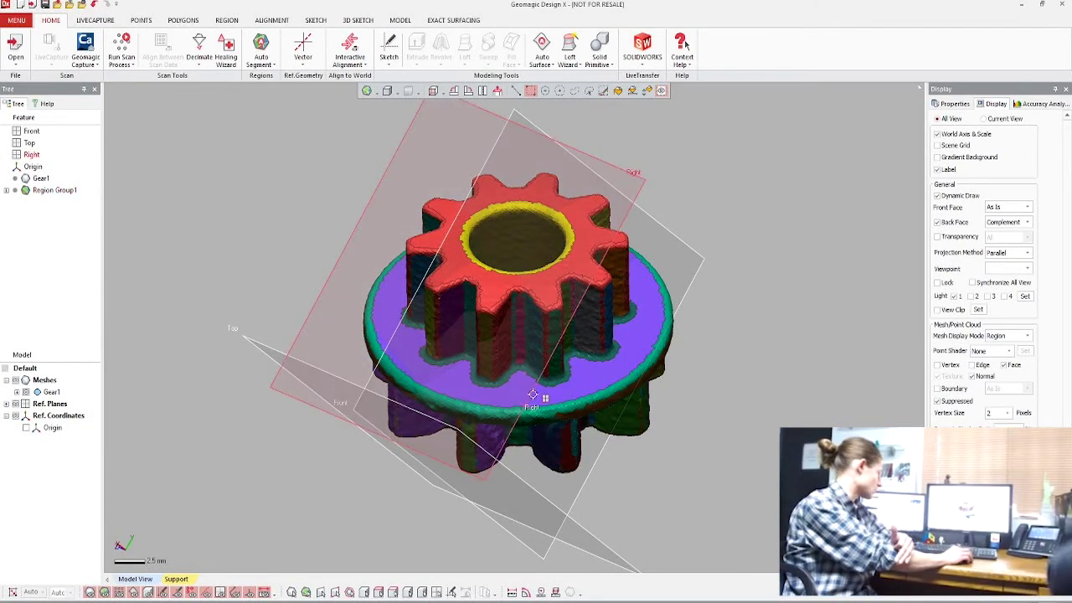
pyautogui.click(15, 404)
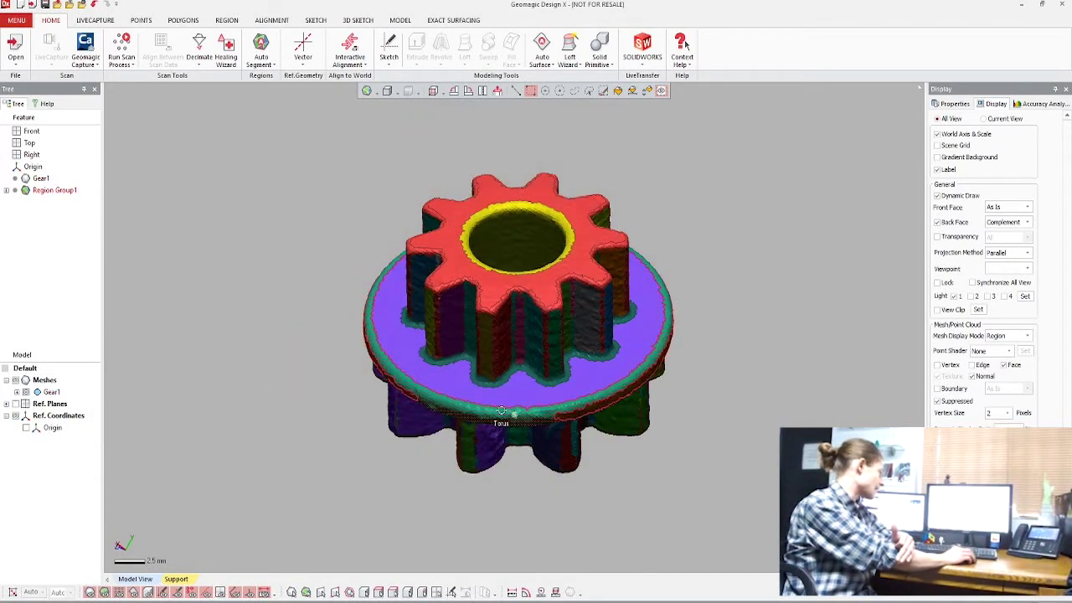
# Add a reference vector along the axis of the gear's central bore region using the Find Cylinder Axis method
pyautogui.moveTo(514, 413); pyautogui.dragTo(478, 249, button='right')
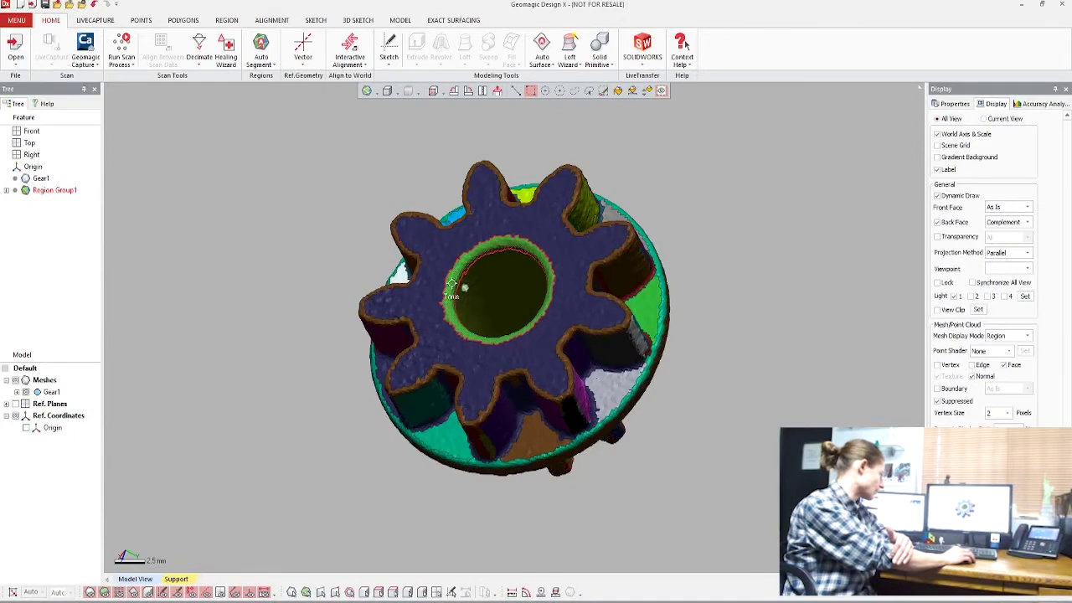
pyautogui.moveTo(475, 266)
pyautogui.mouseDown(button='right')
pyautogui.moveTo(660, 218)
pyautogui.moveTo(355, 282)
pyautogui.moveTo(357, 329)
pyautogui.moveTo(244, 237)
pyautogui.mouseUp(button='right')
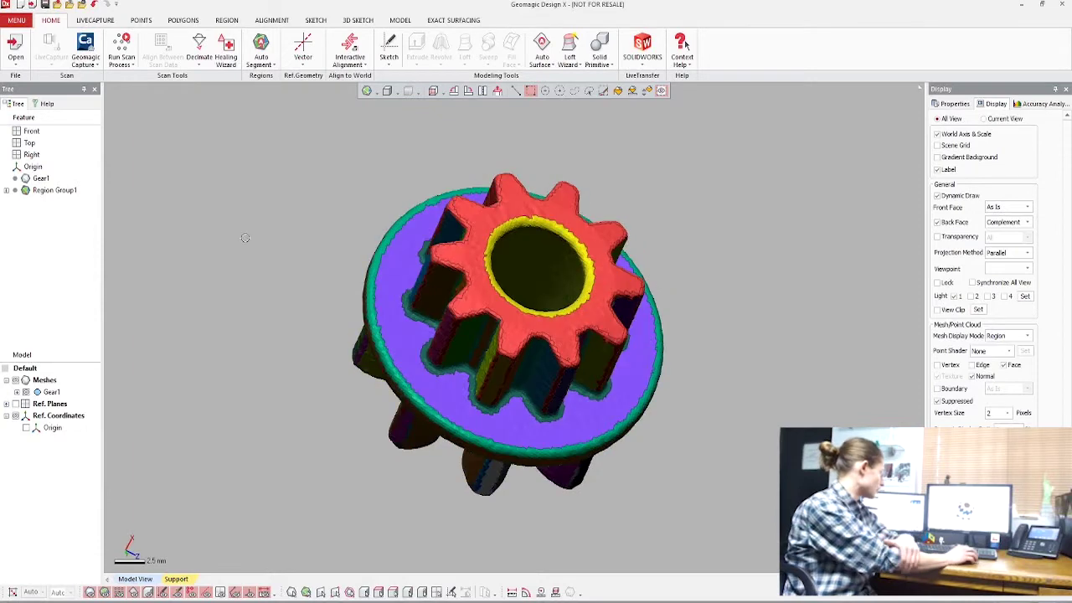
pyautogui.click(303, 47)
pyautogui.click(550, 273)
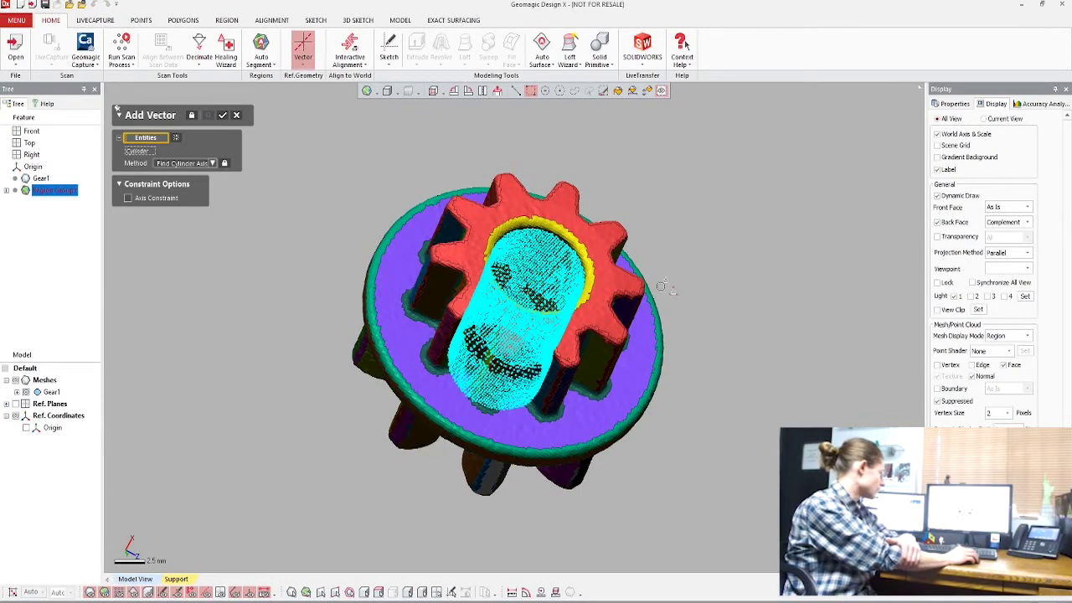
pyautogui.moveTo(672, 270); pyautogui.dragTo(573, 279, button='right')
pyautogui.click(222, 115)
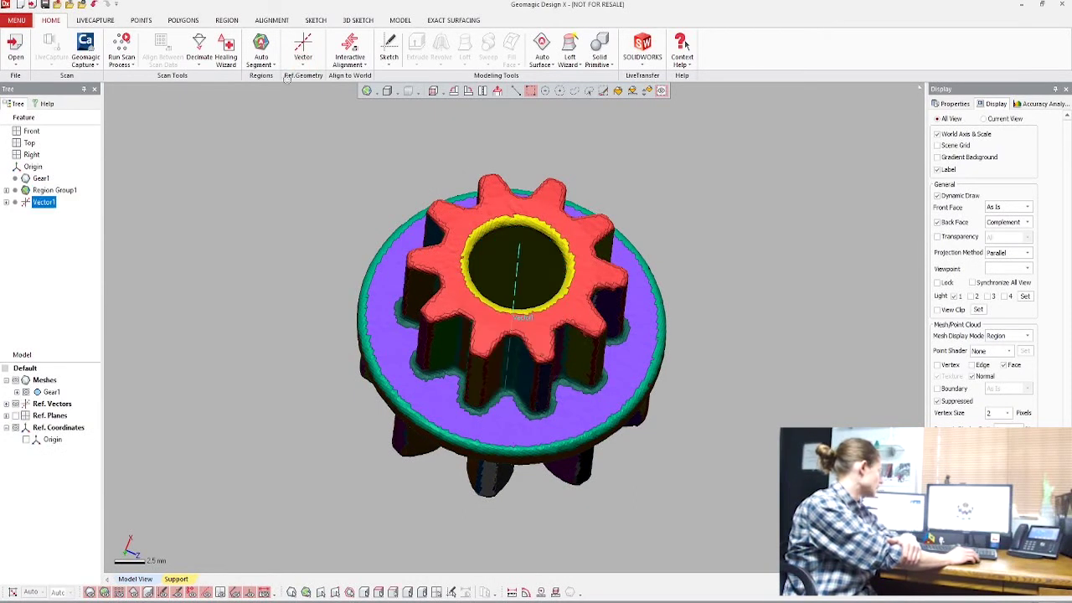
# Start an Interactive Alignment of the Gear1 mesh using the X-Y-Z method and define its position from Vector1 and the flange's planar region
pyautogui.click(350, 51)
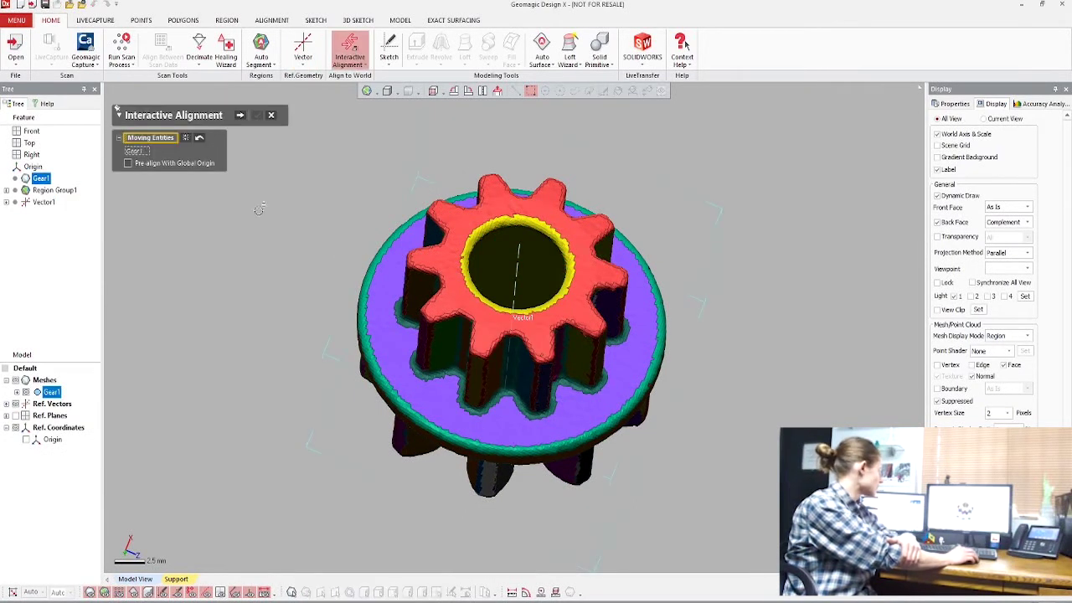
pyautogui.click(240, 115)
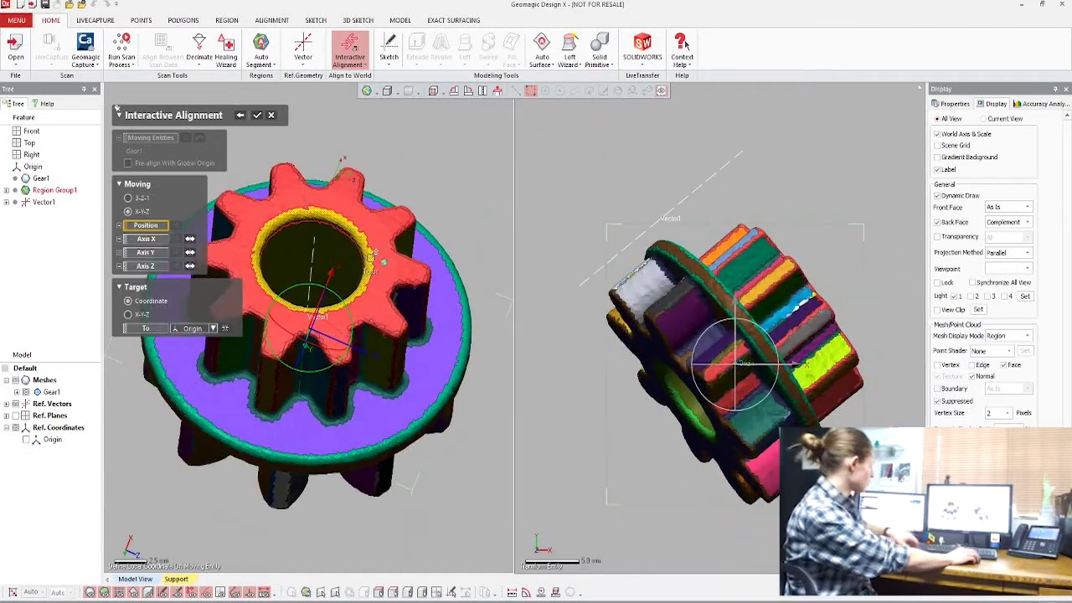
pyautogui.scroll(-2, 365, 266)
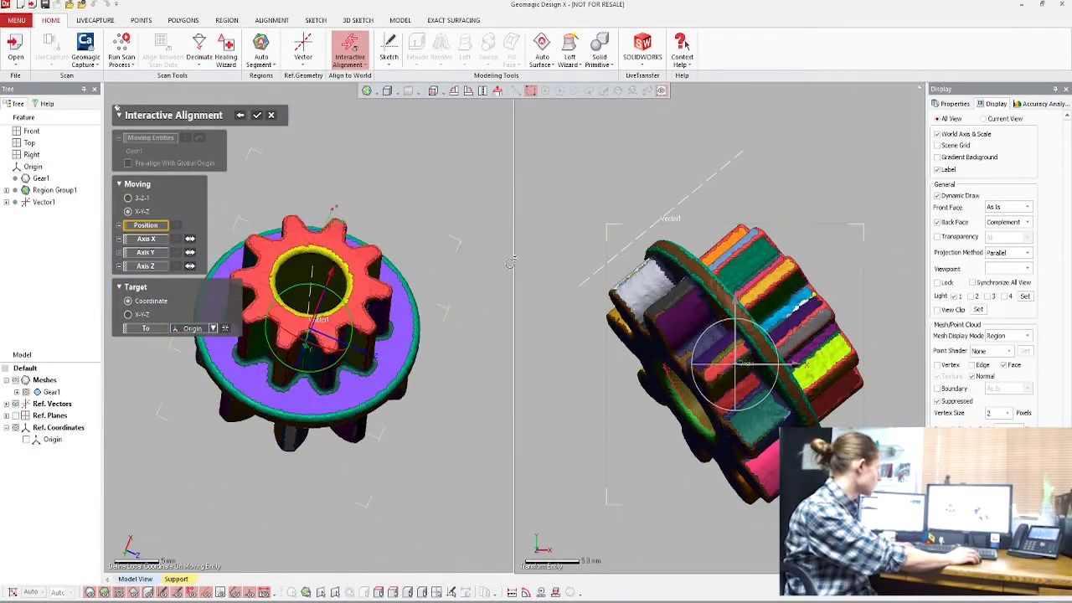
pyautogui.moveTo(515, 262); pyautogui.dragTo(579, 256)
pyautogui.scroll(-2, 390, 306)
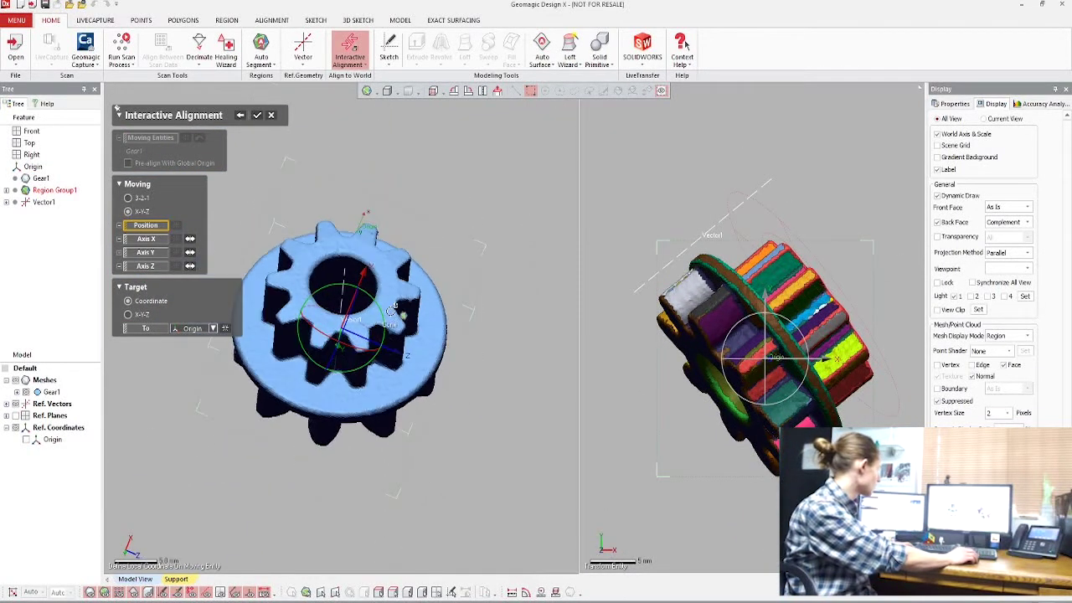
pyautogui.click(346, 275)
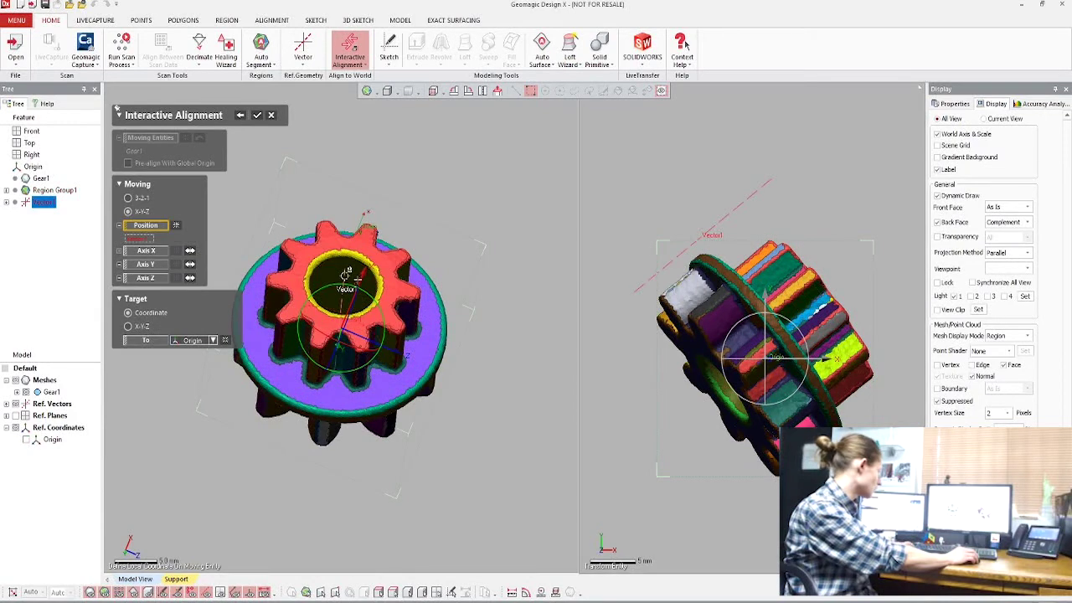
pyautogui.click(421, 356)
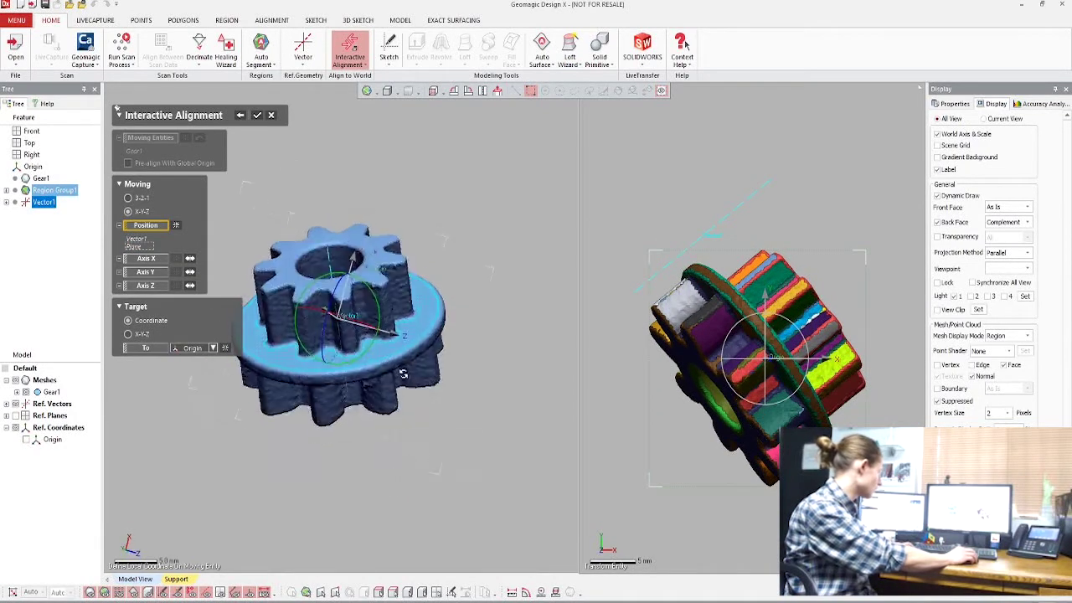
# Assign Vector1 as the Z axis of the moving gear and apply the alignment to the global origin
pyautogui.click(150, 289)
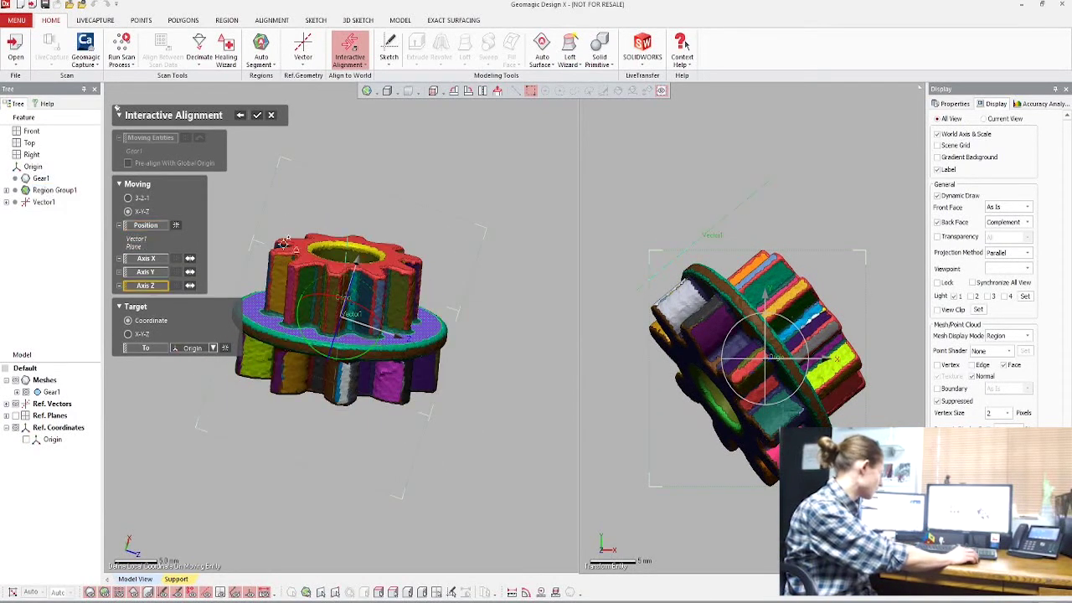
pyautogui.click(353, 239)
pyautogui.moveTo(400, 496); pyautogui.dragTo(255, 454, button='right')
pyautogui.scroll(2, 324, 342)
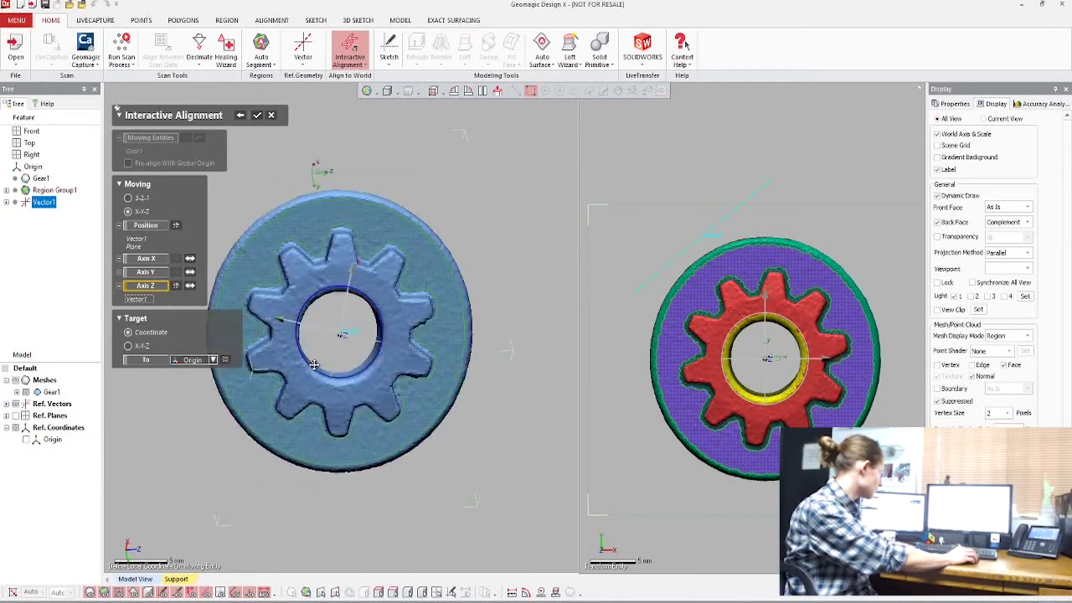
pyautogui.keyDown('ctrl'); pyautogui.moveTo(320, 363); pyautogui.dragTo(362, 360, button='right'); pyautogui.keyUp('ctrl')
pyautogui.scroll(-1, 400, 298)
pyautogui.scroll(3, 400, 298)
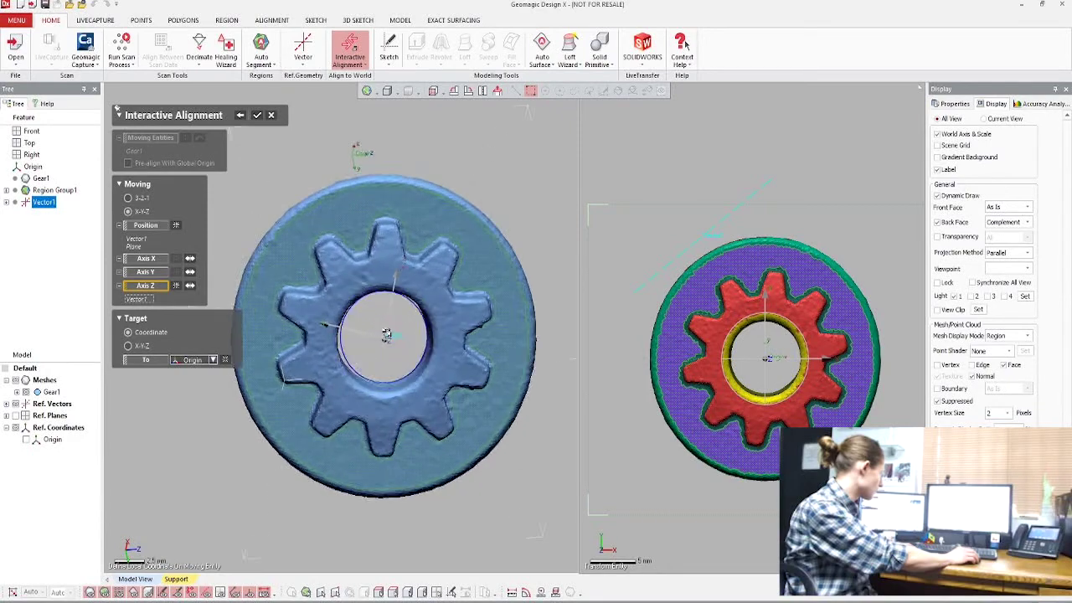
pyautogui.moveTo(420, 302); pyautogui.dragTo(425, 305)
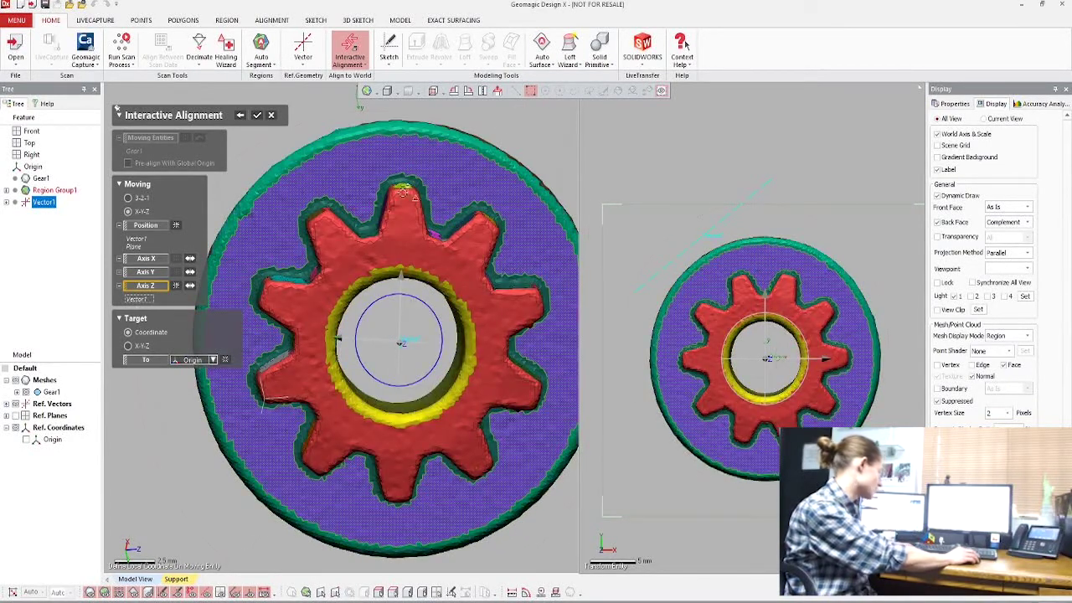
pyautogui.click(256, 117)
# Show the reference planes to check the aligned gear against them, and hide them again
pyautogui.scroll(-3, 515, 337)
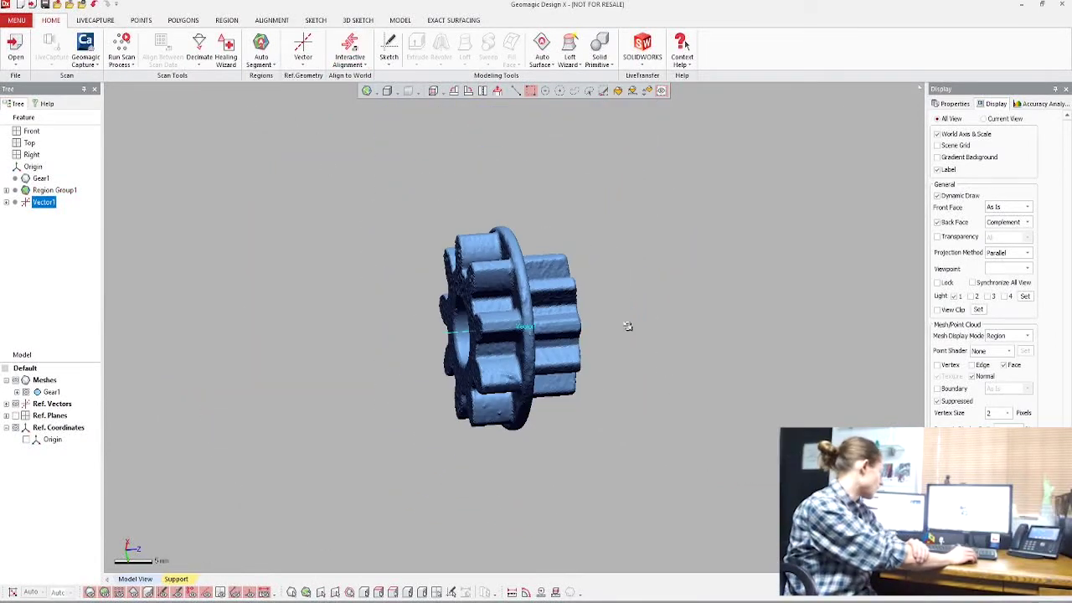
pyautogui.moveTo(515, 336); pyautogui.dragTo(397, 461, button='right')
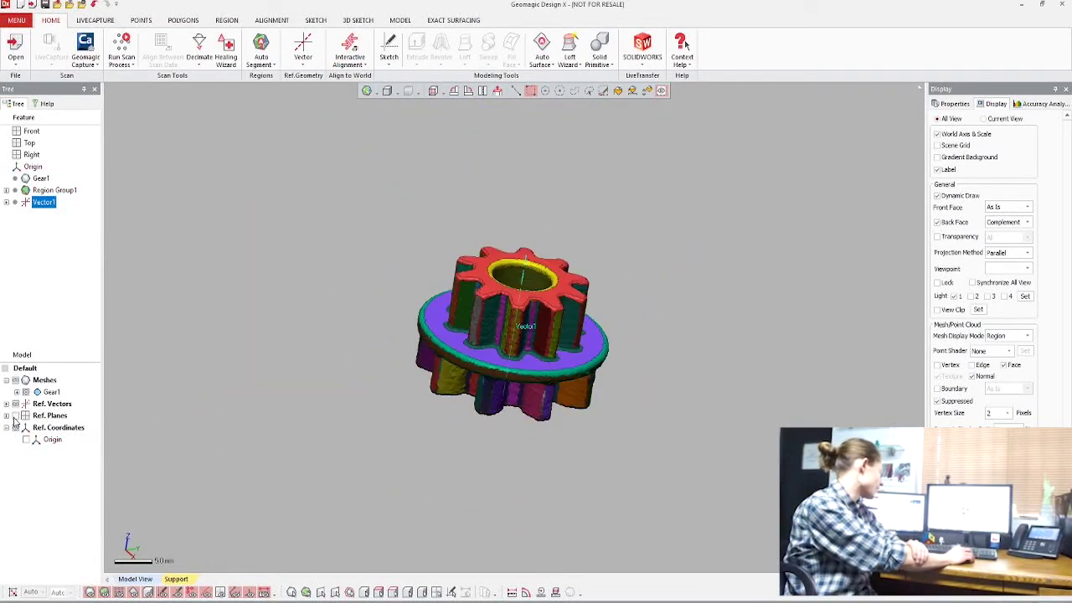
pyautogui.click(15, 416)
pyautogui.moveTo(641, 448)
pyautogui.mouseDown(button='right')
pyautogui.moveTo(586, 411)
pyautogui.moveTo(495, 397)
pyautogui.moveTo(583, 332)
pyautogui.moveTo(469, 474)
pyautogui.moveTo(546, 400)
pyautogui.mouseUp(button='right')
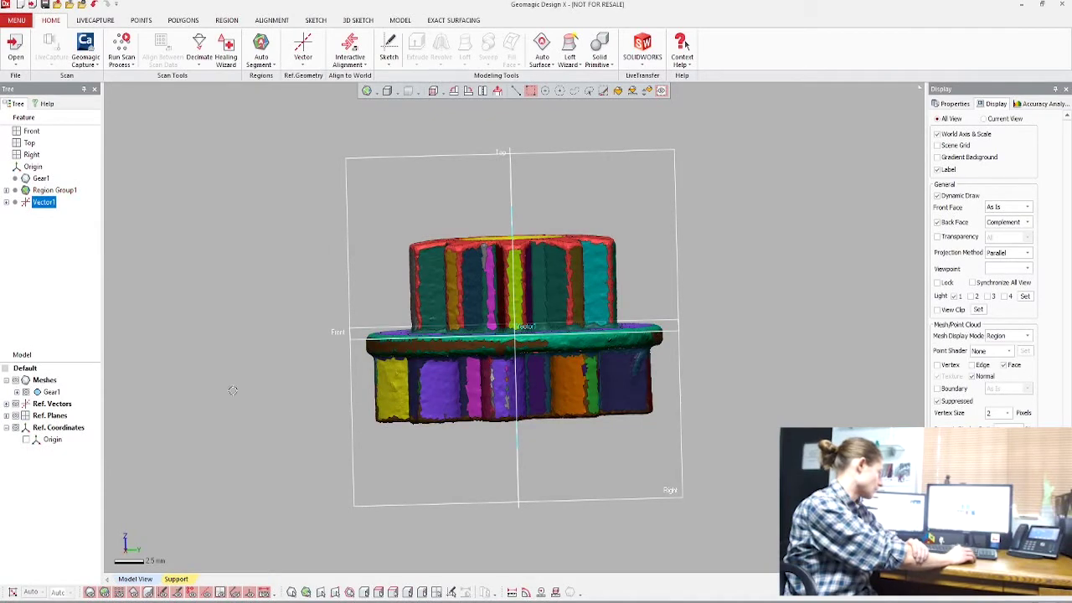
pyautogui.moveTo(264, 375); pyautogui.dragTo(454, 442, button='right')
pyautogui.click(15, 415)
# Turn the reference planes on again with the Top and Right planes hidden, leaving only the Front plane displayed
pyautogui.scroll(-1, 633, 383)
pyautogui.moveTo(633, 382); pyautogui.dragTo(706, 354, button='right')
pyautogui.click(7, 416)
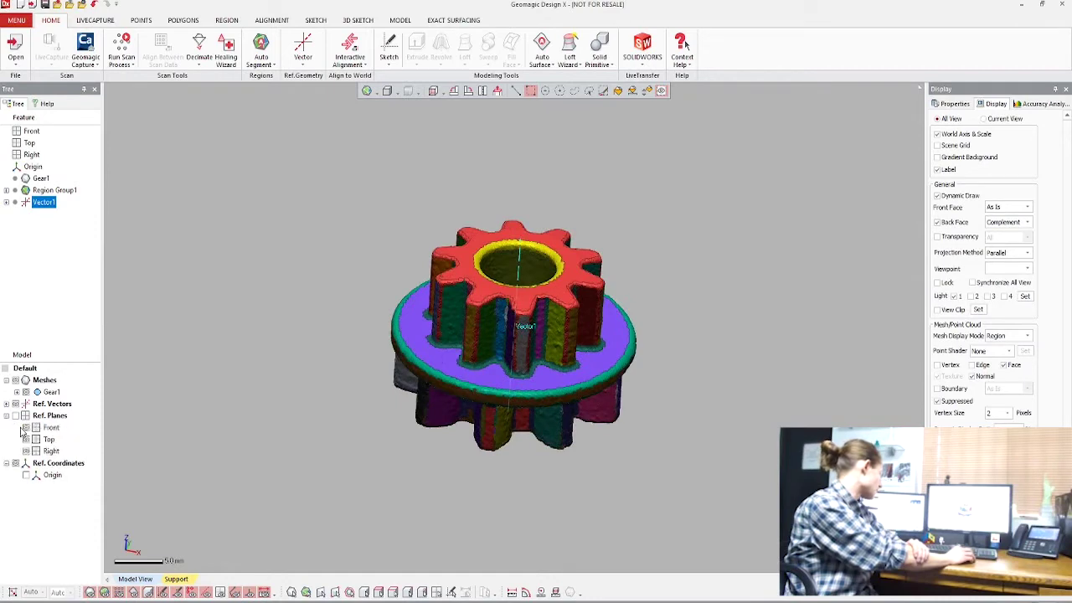
pyautogui.click(15, 416)
pyautogui.click(26, 438)
pyautogui.click(26, 450)
pyautogui.scroll(2, 344, 310)
pyautogui.moveTo(344, 311); pyautogui.dragTo(469, 324, button='right')
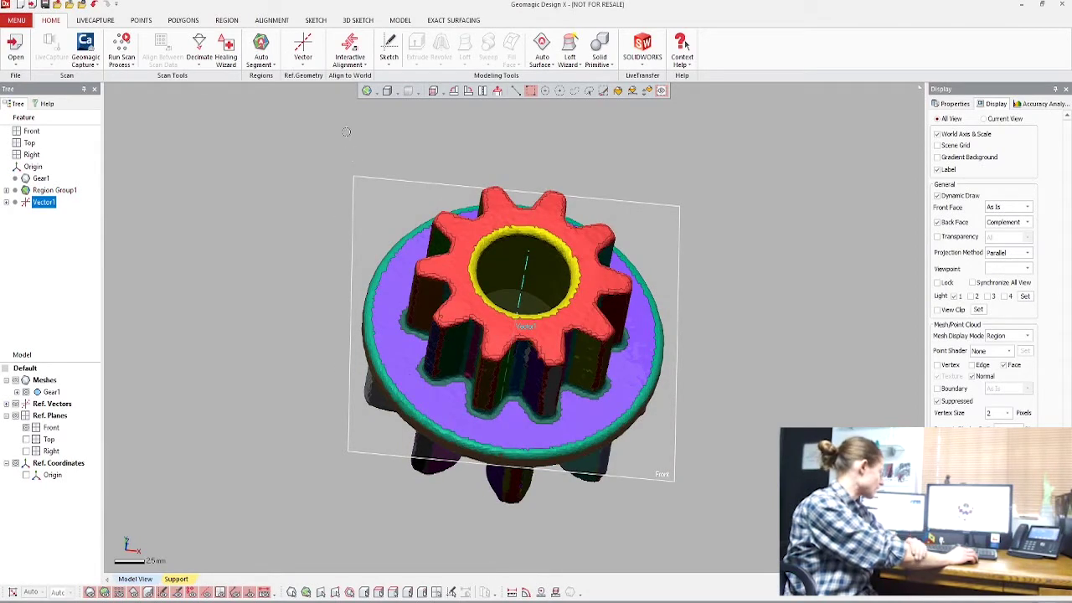
# Create a mesh sketch on the Front plane with the section polyline offset 0.8 mm through the gear's flange
pyautogui.click(316, 20)
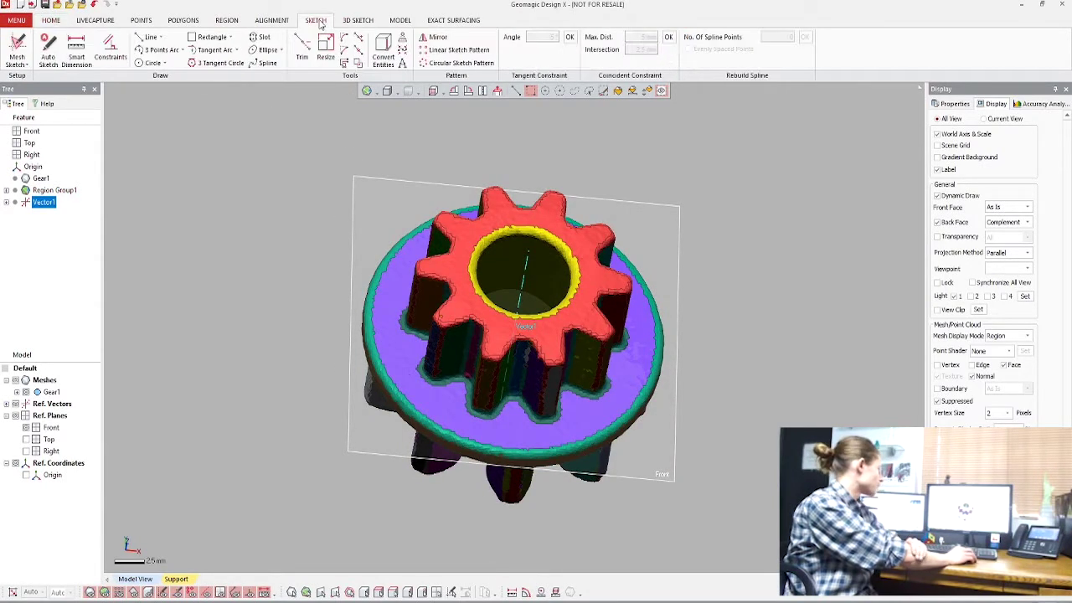
pyautogui.click(15, 49)
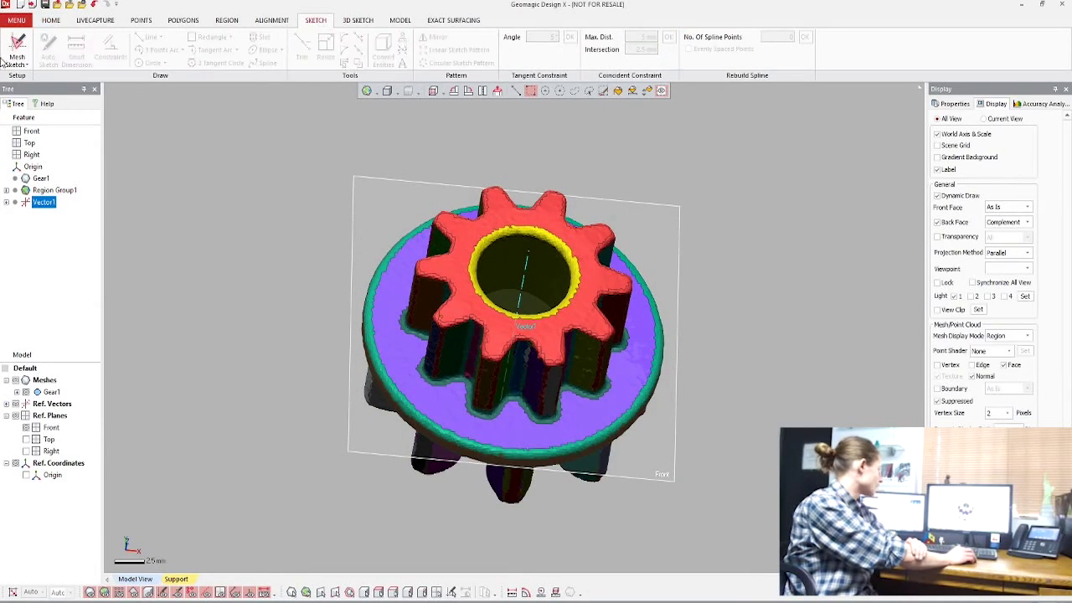
pyautogui.click(369, 208)
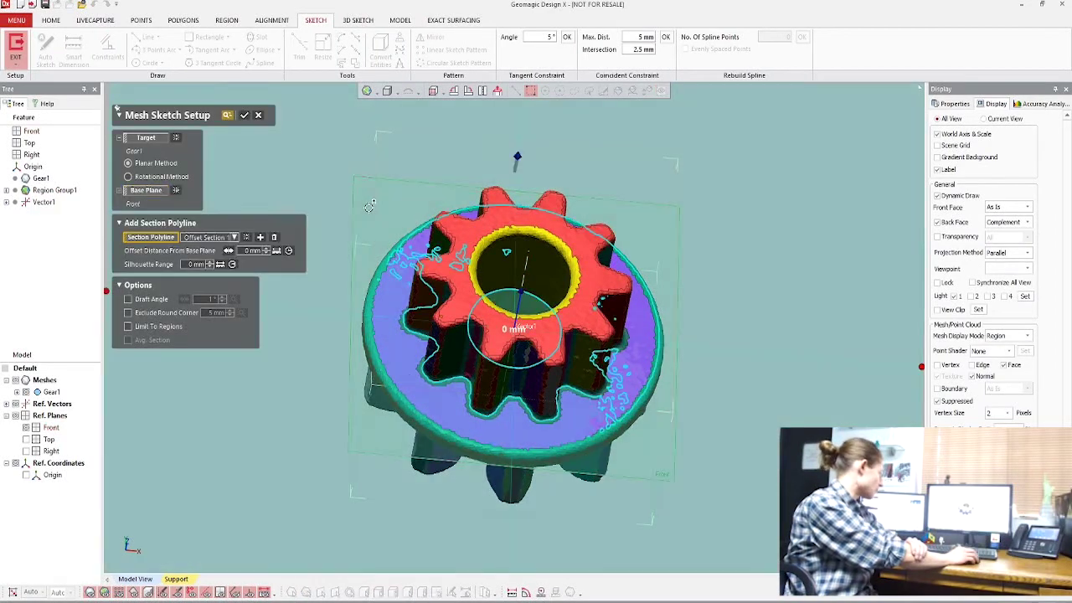
pyautogui.moveTo(696, 394); pyautogui.dragTo(553, 343, button='right')
pyautogui.scroll(3, 502, 311)
pyautogui.moveTo(489, 297); pyautogui.dragTo(496, 304)
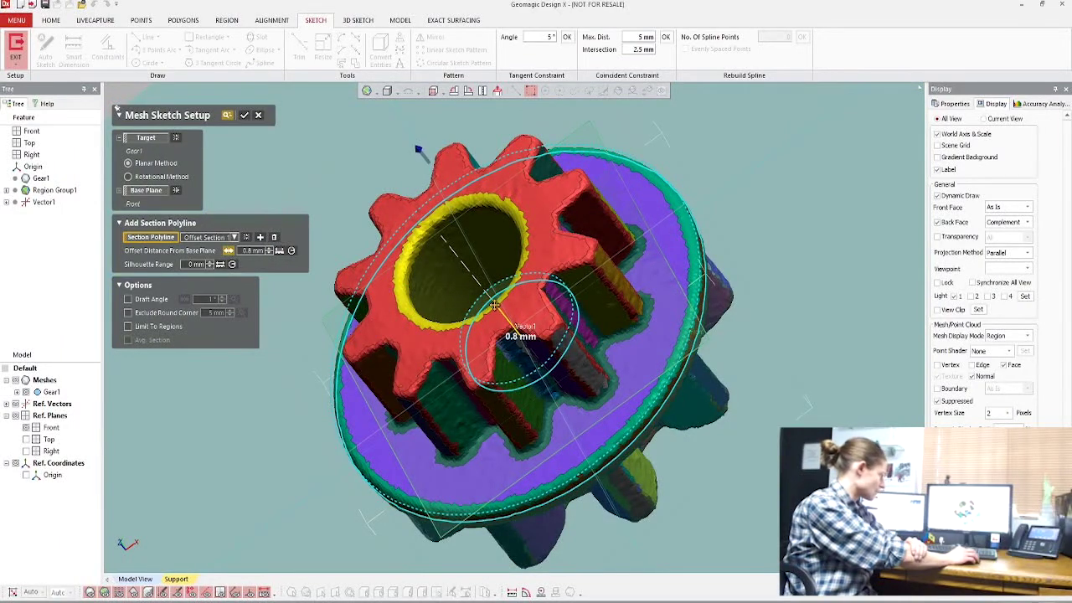
pyautogui.click(245, 115)
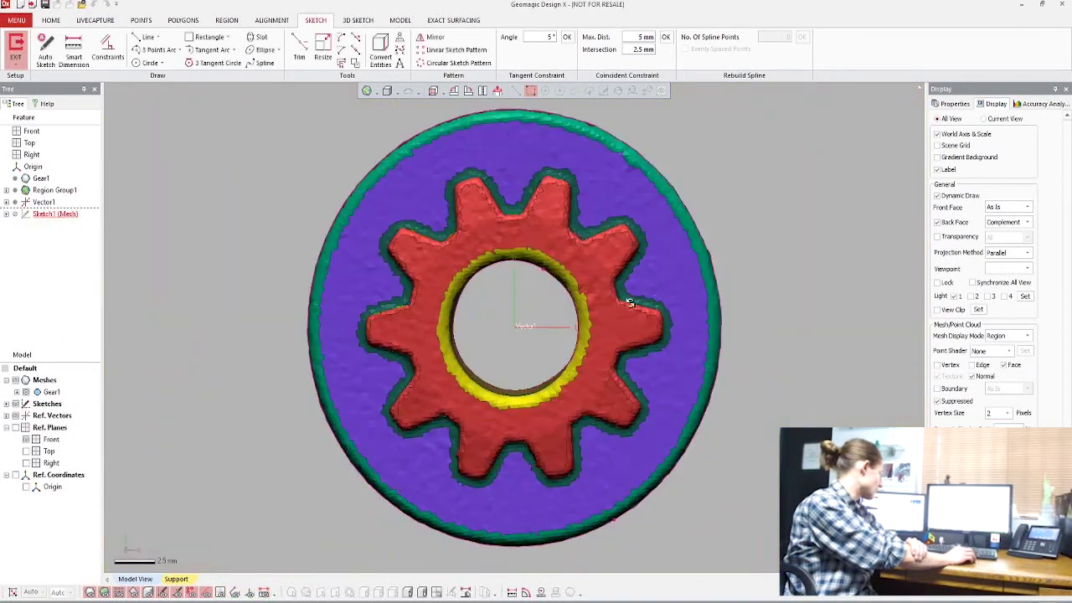
# Hide the gear mesh and sketch a circle of about 12.6 mm radius centred on the origin along the outer section polyline
pyautogui.click(26, 392)
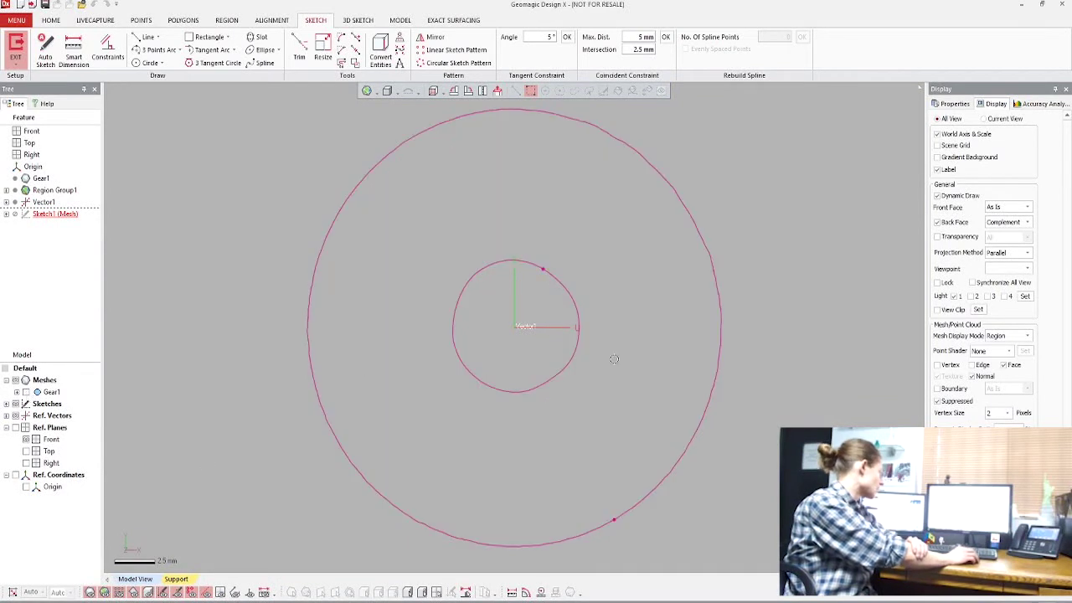
pyautogui.click(147, 63)
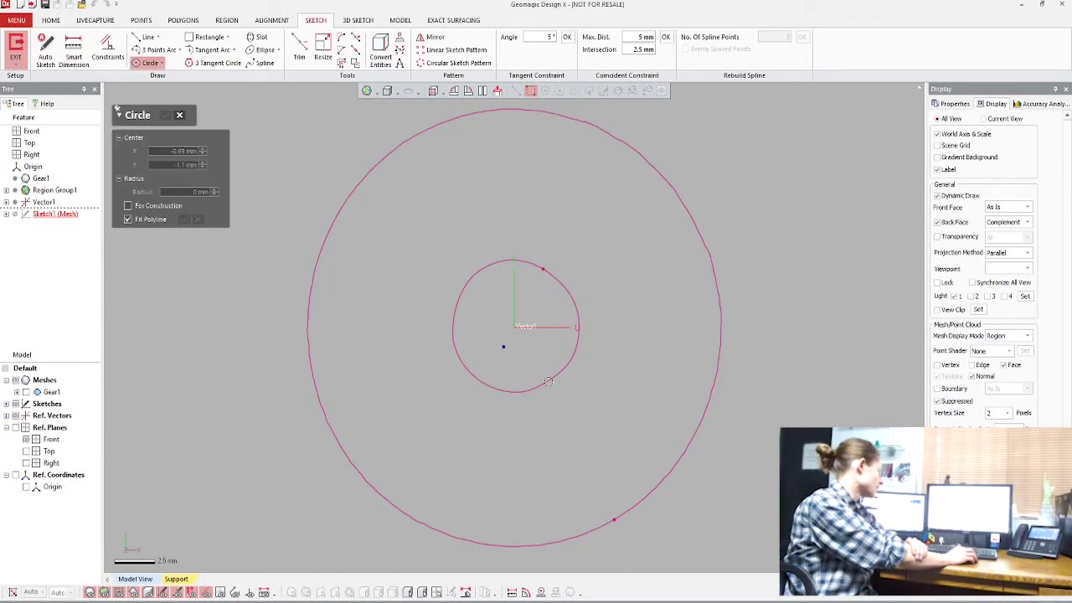
pyautogui.click(514, 327)
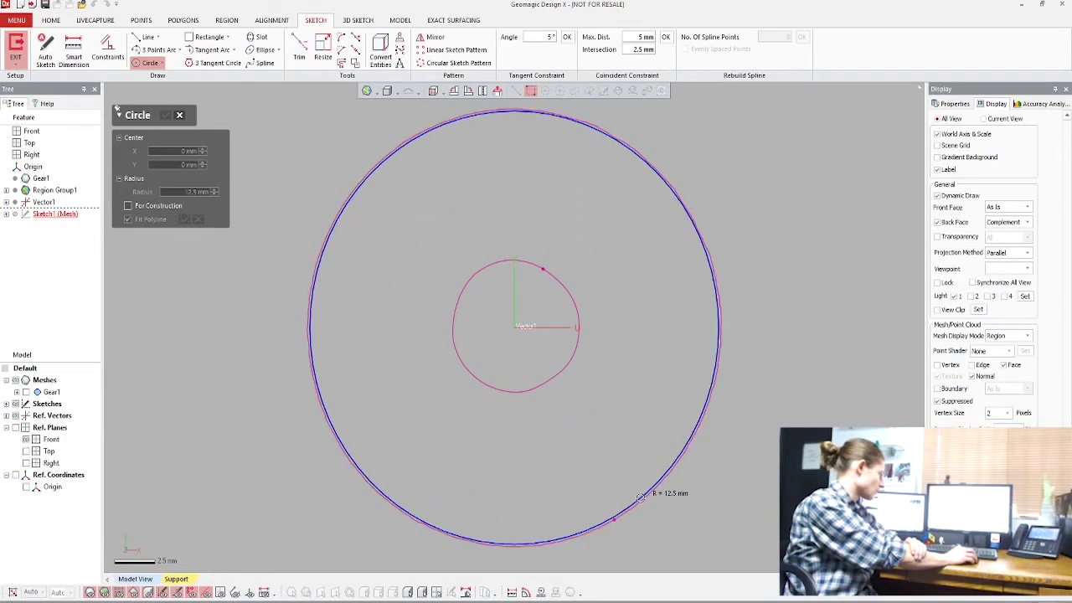
pyautogui.click(640, 500)
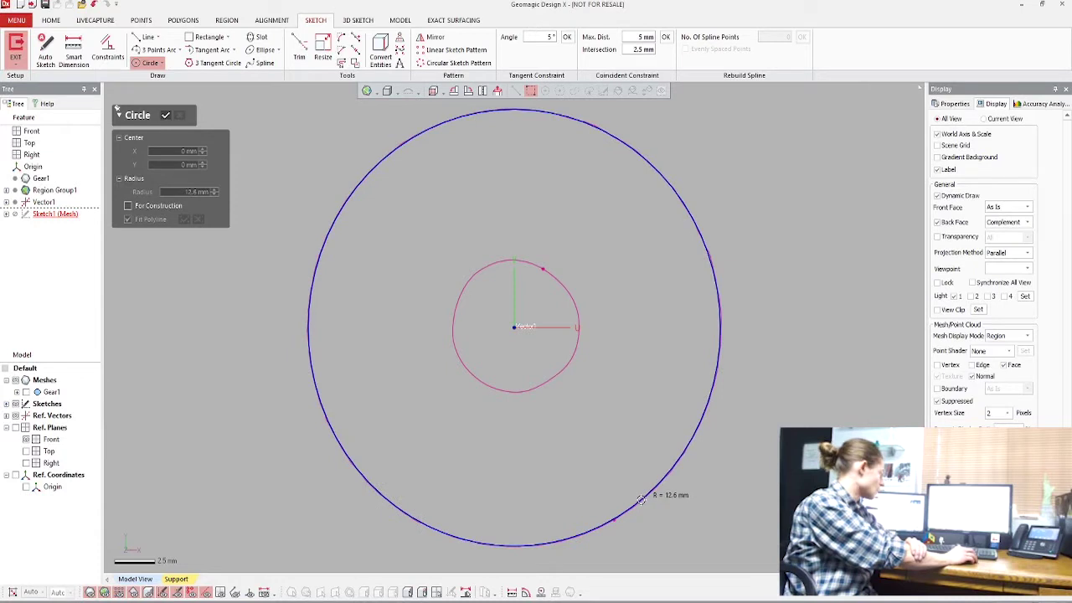
pyautogui.click(165, 116)
# Dimension the outer circle's radius with Smart Dimension and exit the mesh sketch
pyautogui.click(73, 52)
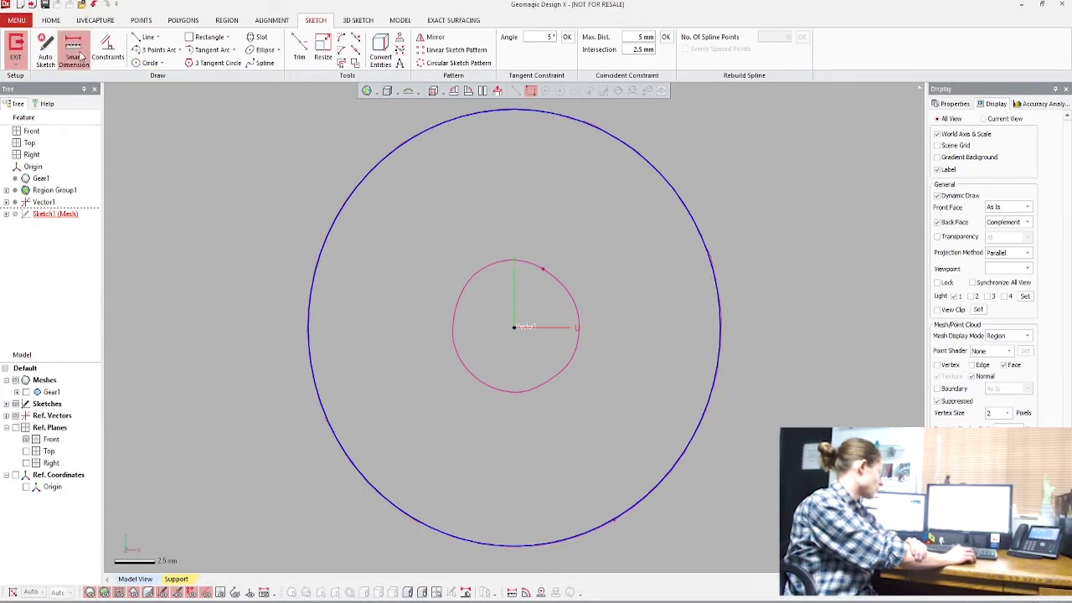
pyautogui.click(308, 353)
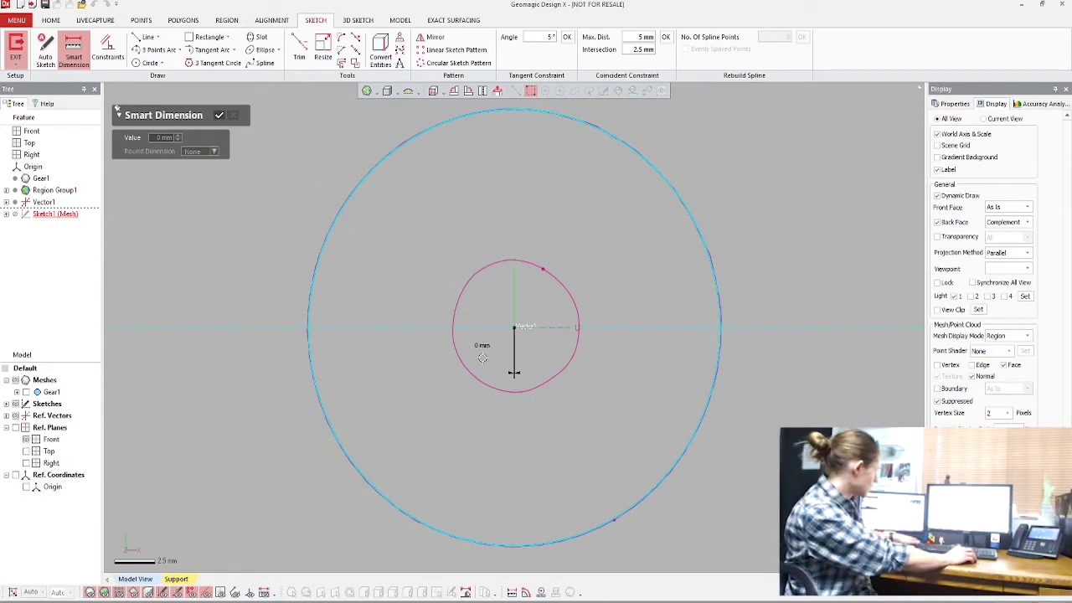
pyautogui.press('Escape')
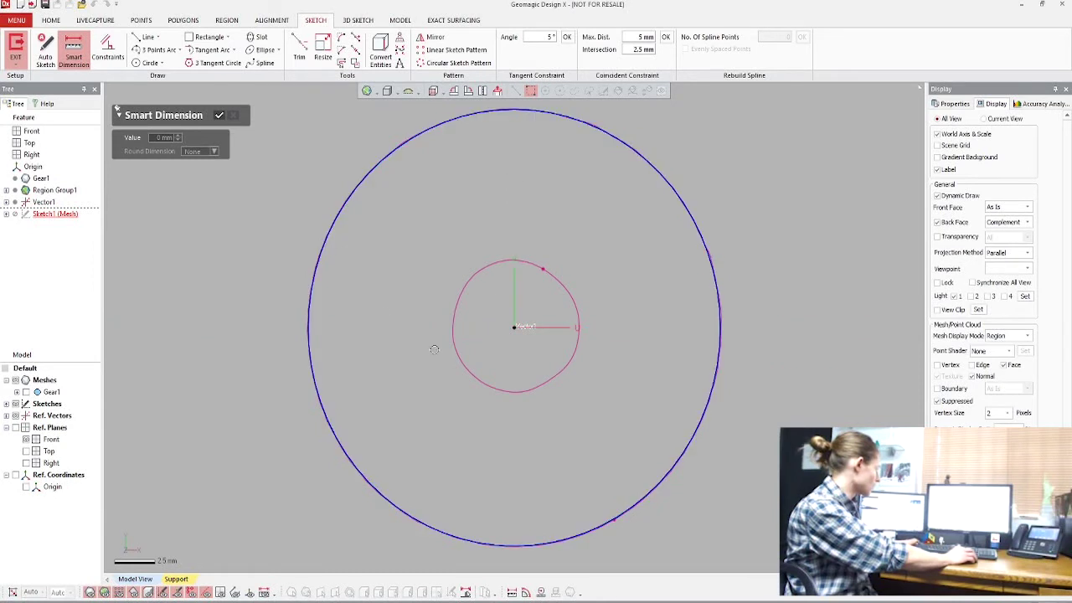
pyautogui.click(346, 461)
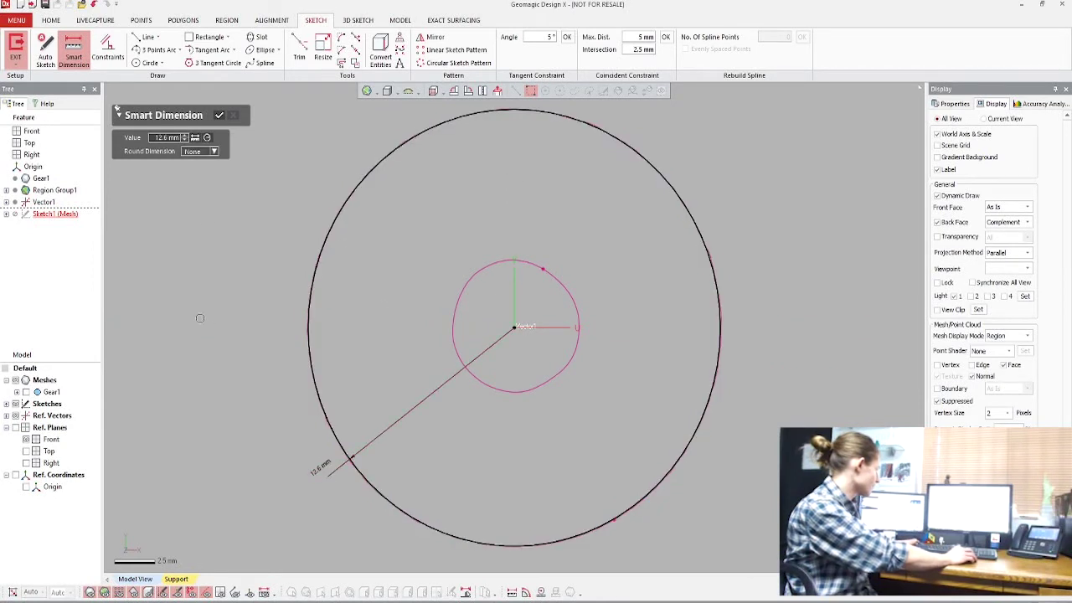
pyautogui.click(219, 117)
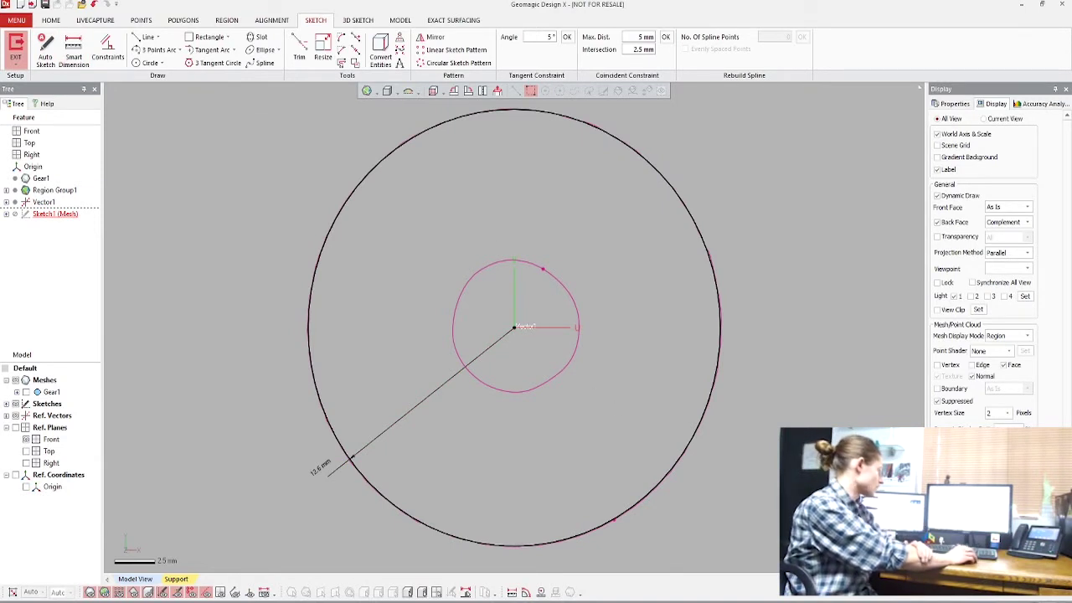
pyautogui.click(15, 47)
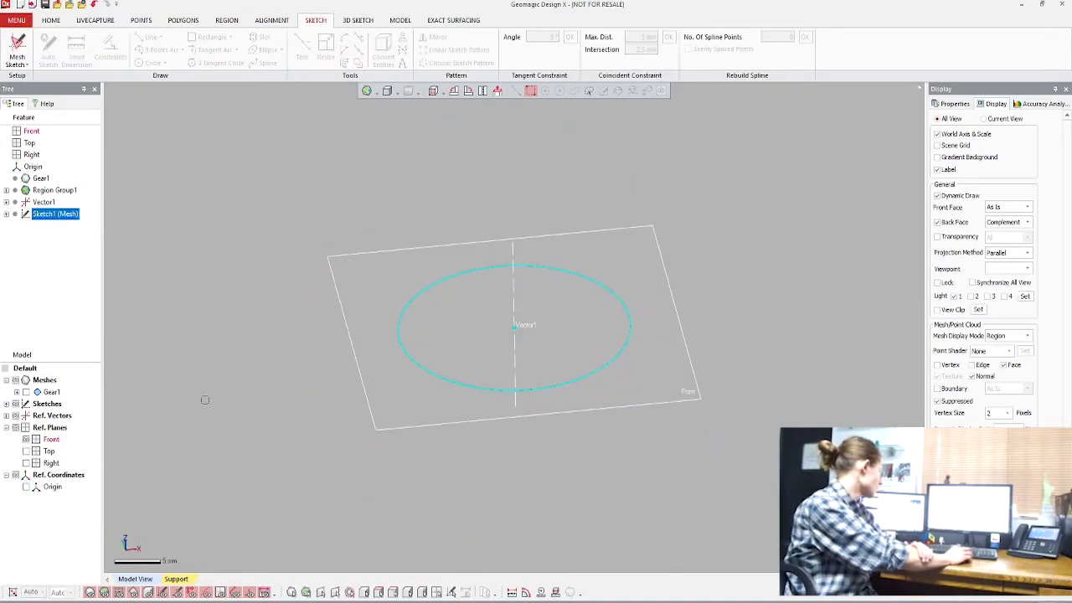
# Show the gear mesh and extrude the flange circle in the reversed direction by about 1.5 mm to match the mesh flange
pyautogui.click(26, 392)
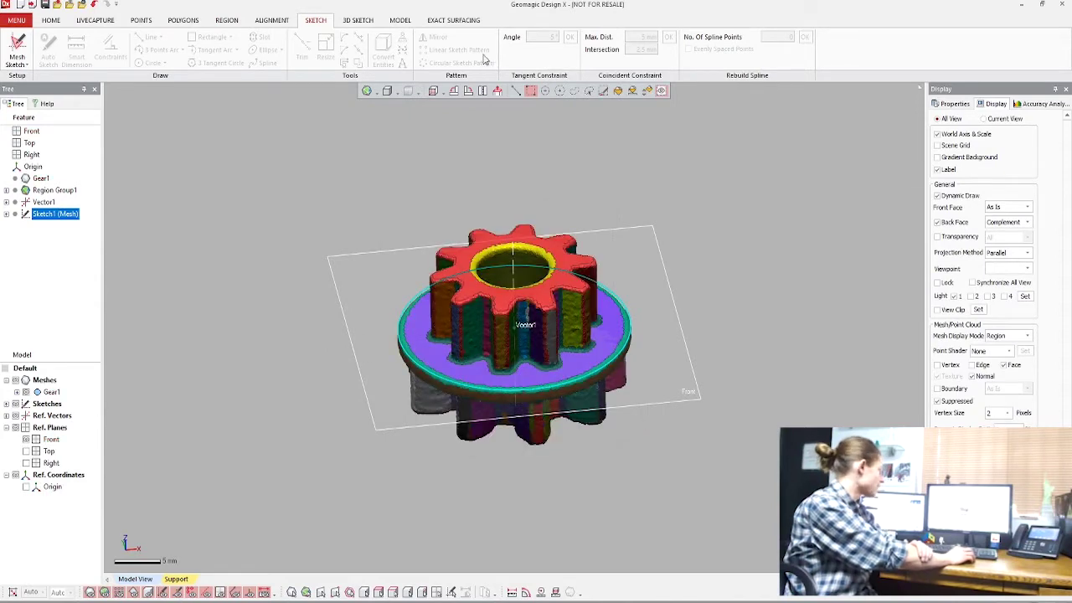
pyautogui.click(400, 20)
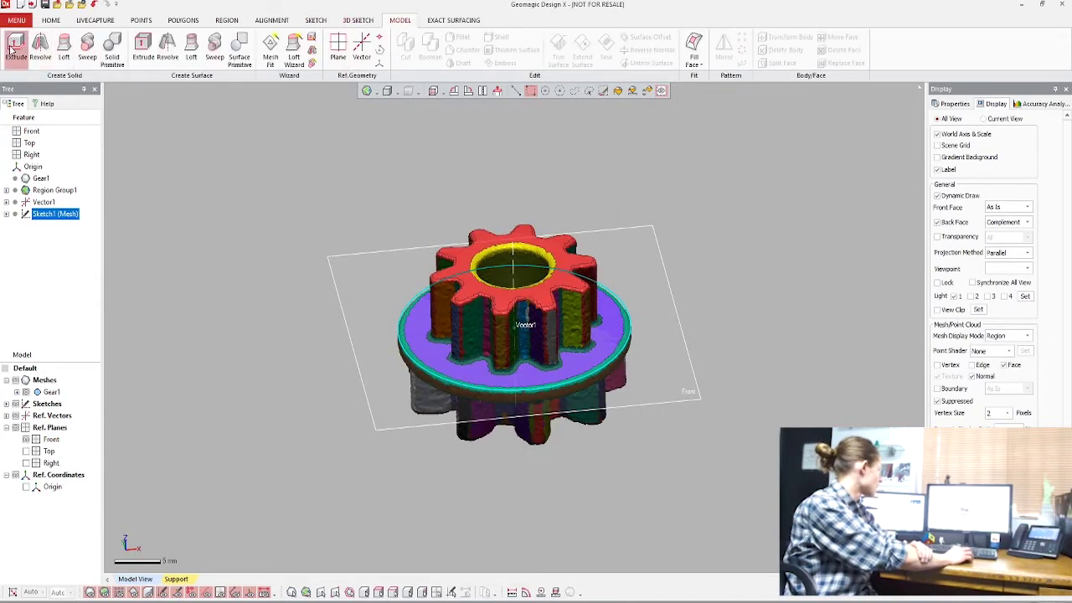
pyautogui.click(16, 48)
pyautogui.moveTo(293, 286); pyautogui.dragTo(585, 322, button='right')
pyautogui.scroll(3, 560, 425)
pyautogui.moveTo(498, 489); pyautogui.dragTo(503, 382)
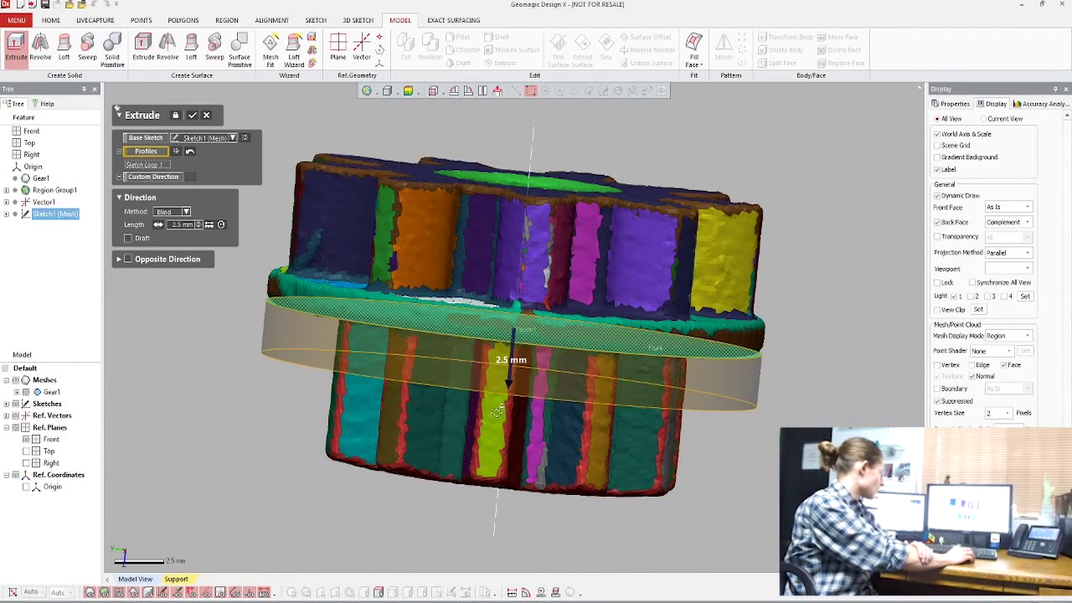
pyautogui.moveTo(617, 215); pyautogui.dragTo(566, 283, button='right')
pyautogui.scroll(1, 568, 273)
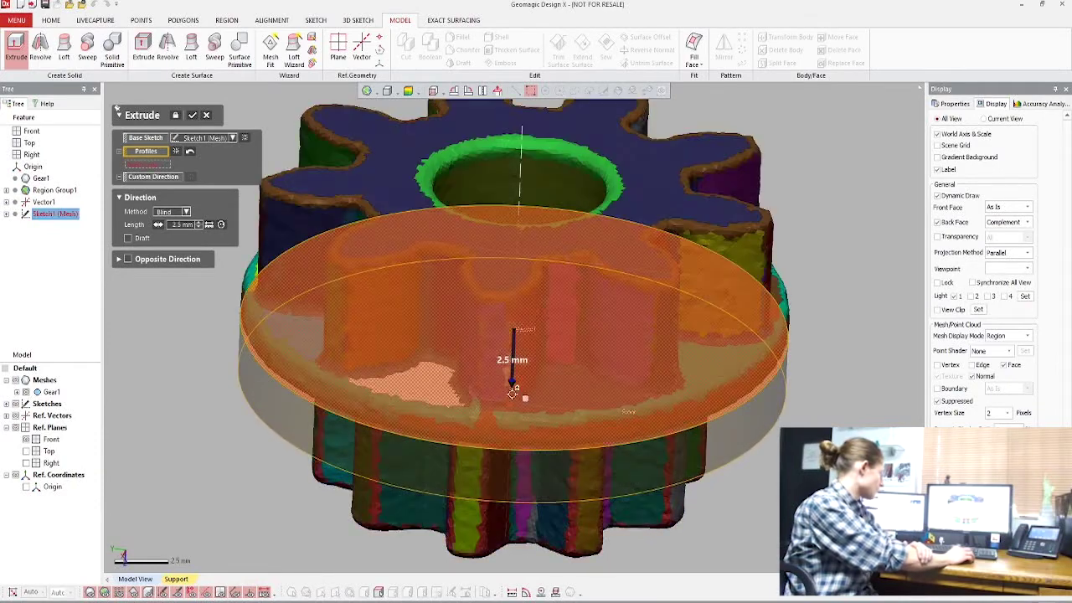
pyautogui.moveTo(512, 380); pyautogui.dragTo(515, 298)
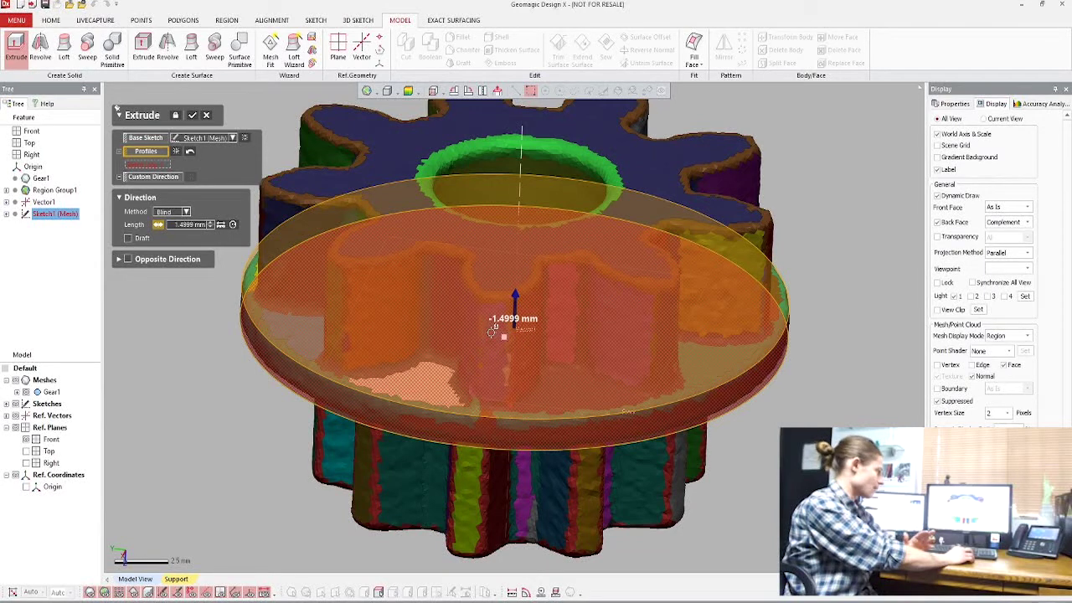
pyautogui.click(502, 334)
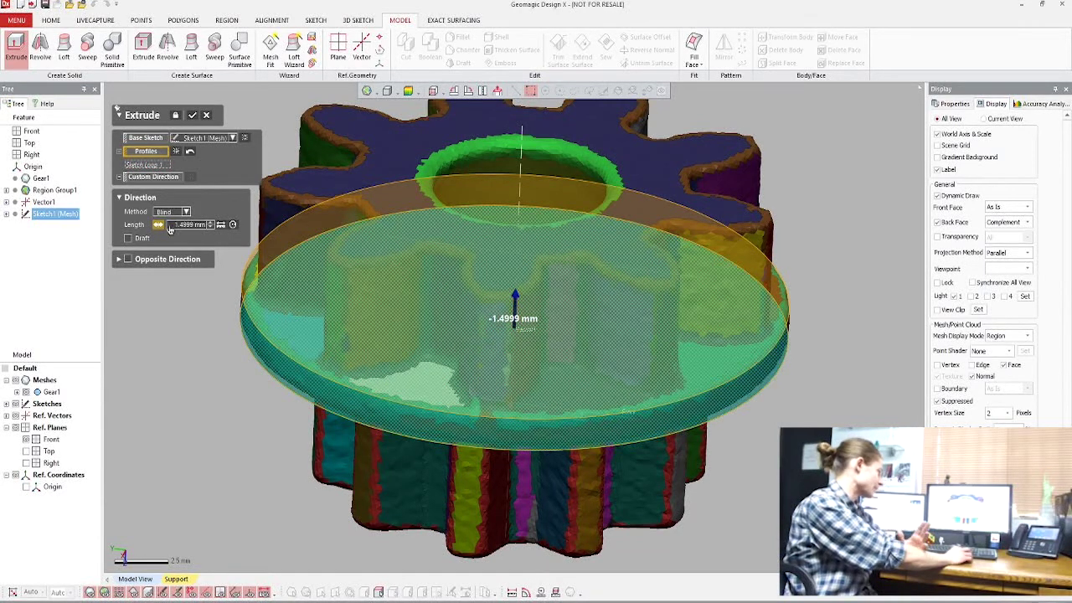
# Set the flange extrusion length to 1.5 mm and accept the solid
pyautogui.doubleClick(192, 225)
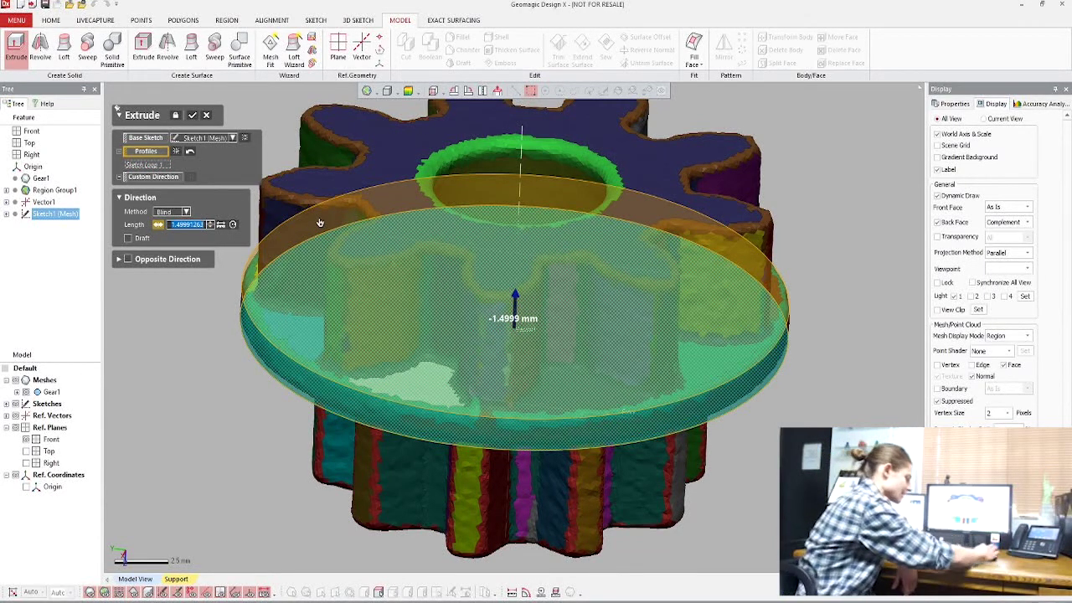
pyautogui.press('BackSpace')
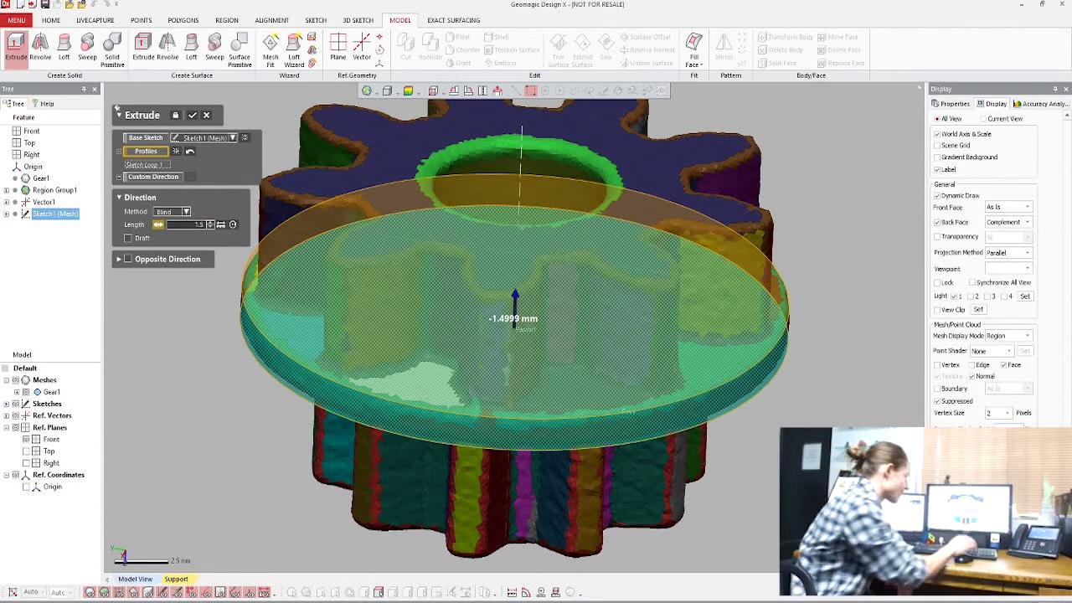
pyautogui.write('1.5')
pyautogui.press('Return')
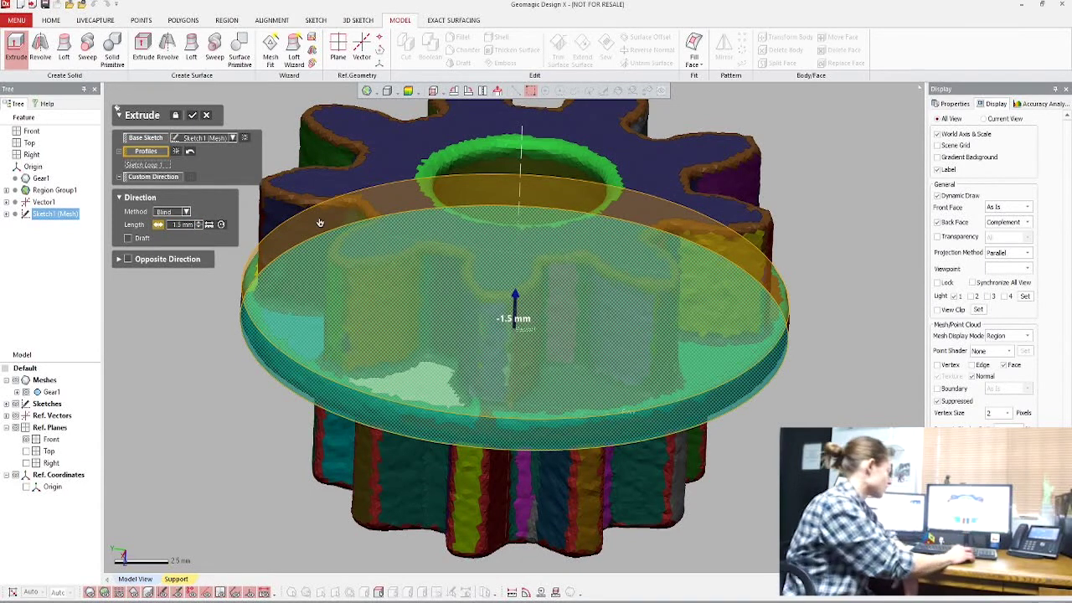
pyautogui.click(194, 116)
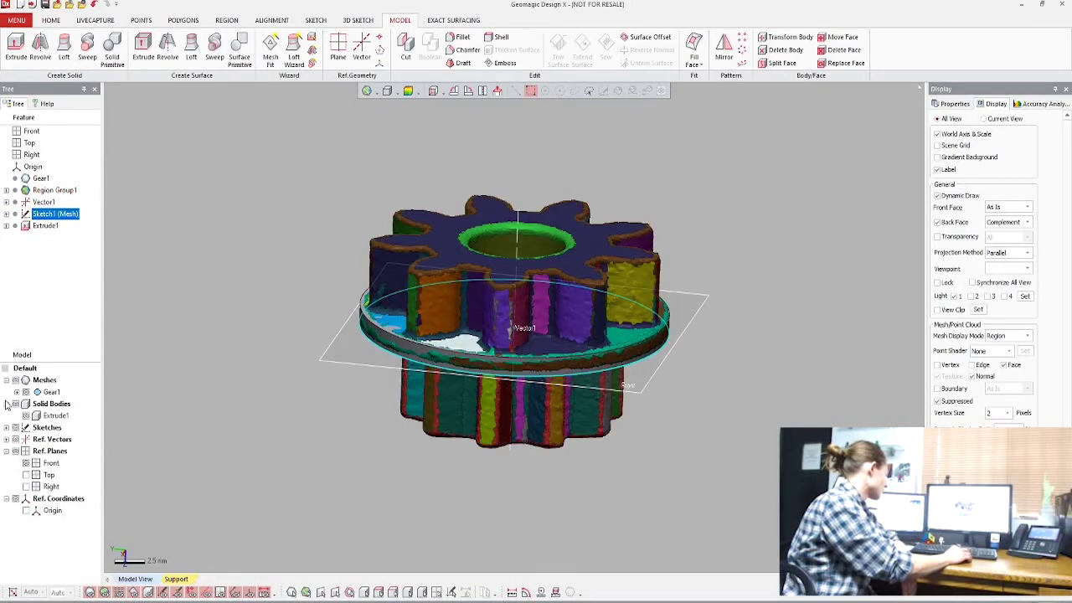
# Compare the flange solid with and without the gear mesh, and hide the Front plane
pyautogui.click(25, 392)
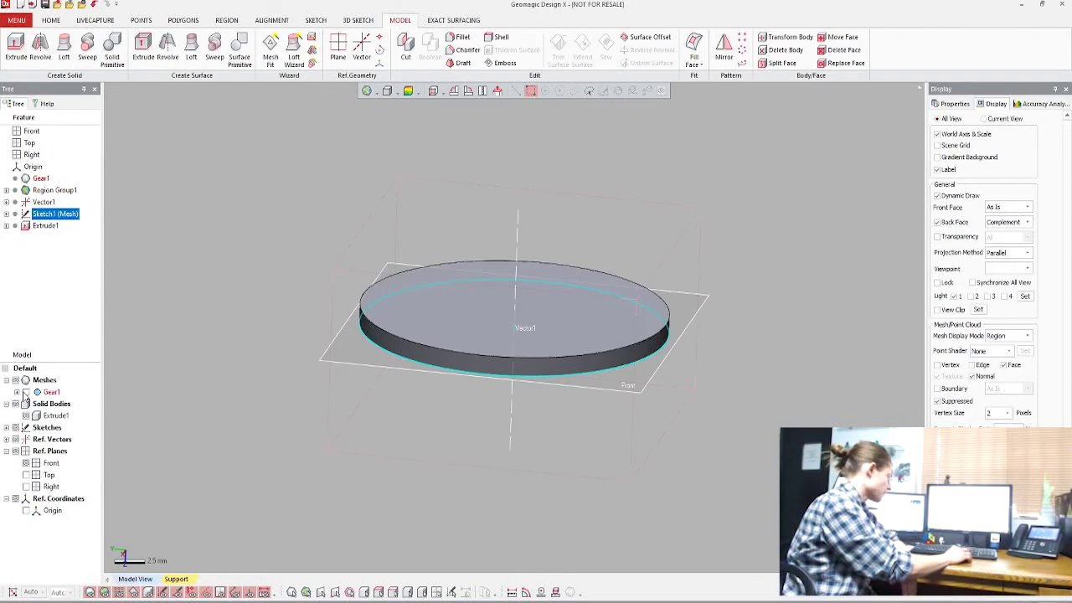
pyautogui.click(25, 393)
pyautogui.click(293, 161)
pyautogui.moveTo(290, 346)
pyautogui.mouseDown(button='right')
pyautogui.moveTo(260, 280)
pyautogui.moveTo(239, 426)
pyautogui.moveTo(352, 373)
pyautogui.moveTo(527, 356)
pyautogui.moveTo(696, 371)
pyautogui.moveTo(687, 387)
pyautogui.mouseUp(button='right')
pyautogui.click(26, 463)
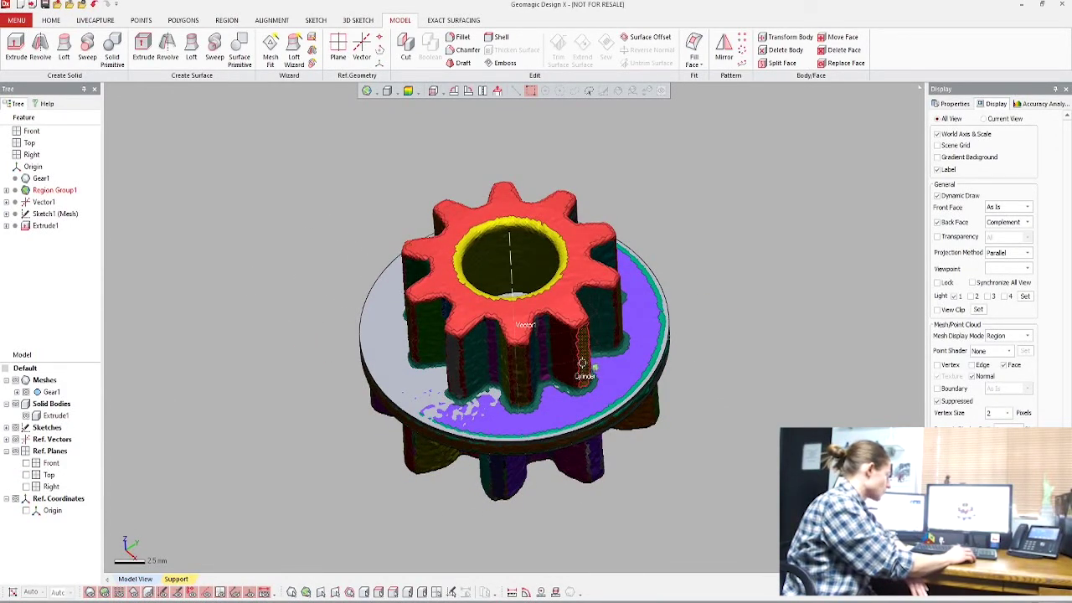
# Create a mesh sketch on the flange solid's upper face with the section polyline offset up through the upper gear teeth
pyautogui.moveTo(589, 442)
pyautogui.mouseDown(button='right')
pyautogui.moveTo(578, 415)
pyautogui.moveTo(612, 426)
pyautogui.moveTo(625, 414)
pyautogui.mouseUp(button='right')
pyautogui.scroll(3, 392, 205)
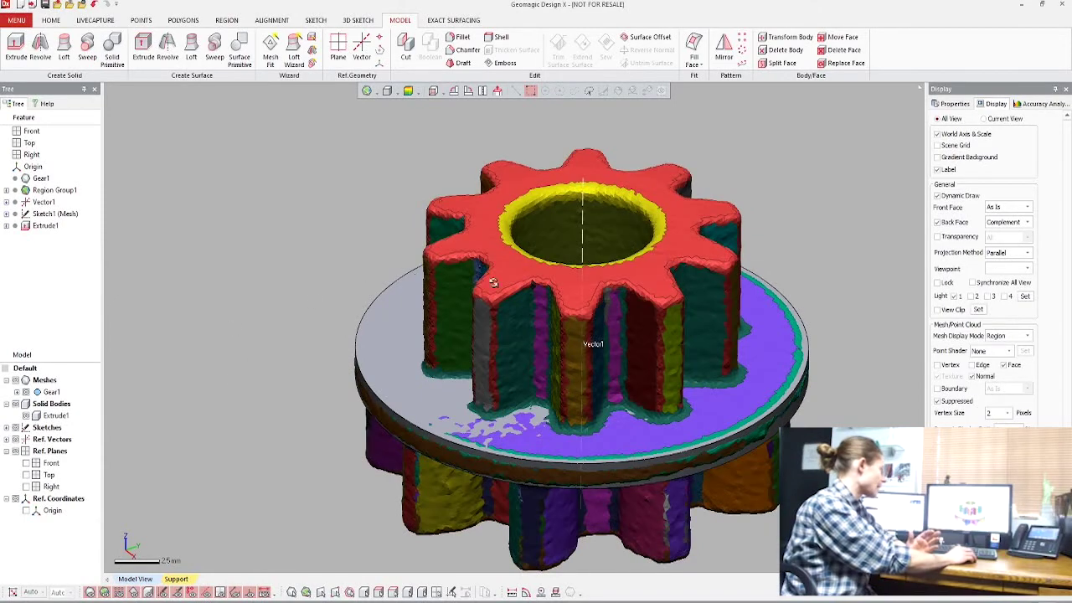
pyautogui.scroll(-1, 347, 167)
pyautogui.moveTo(362, 275)
pyautogui.mouseDown(button='right')
pyautogui.moveTo(338, 172)
pyautogui.moveTo(477, 238)
pyautogui.moveTo(550, 241)
pyautogui.moveTo(519, 195)
pyautogui.moveTo(511, 279)
pyautogui.mouseUp(button='right')
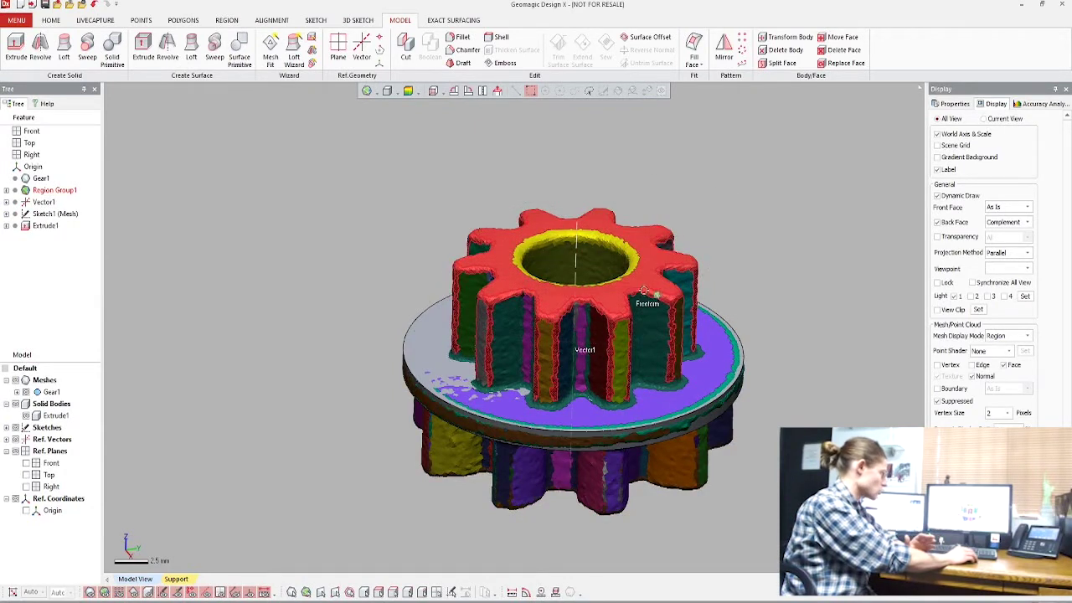
pyautogui.scroll(2, 734, 278)
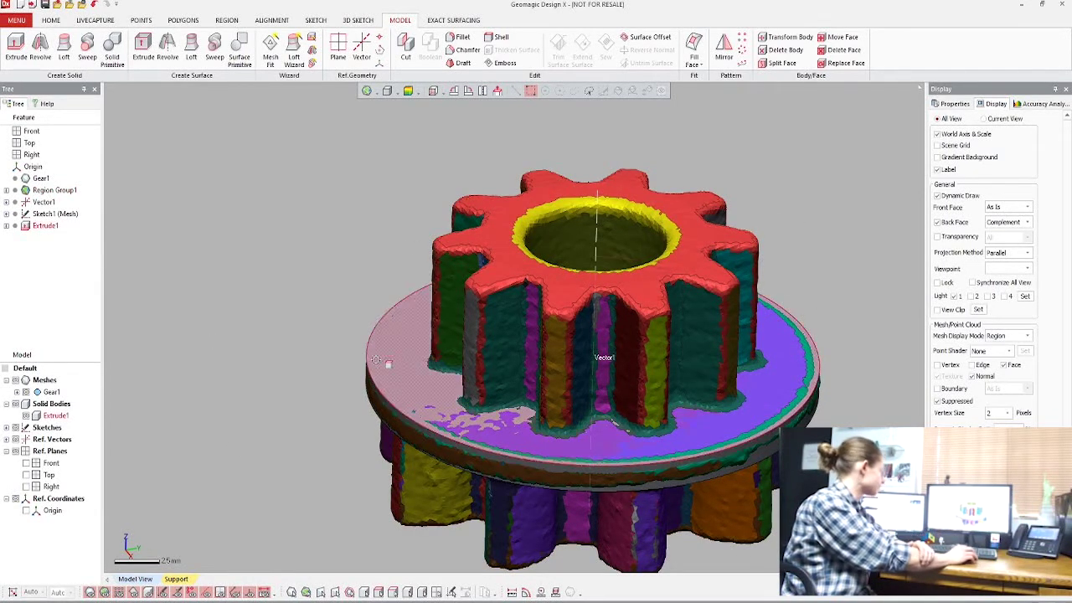
pyautogui.click(323, 22)
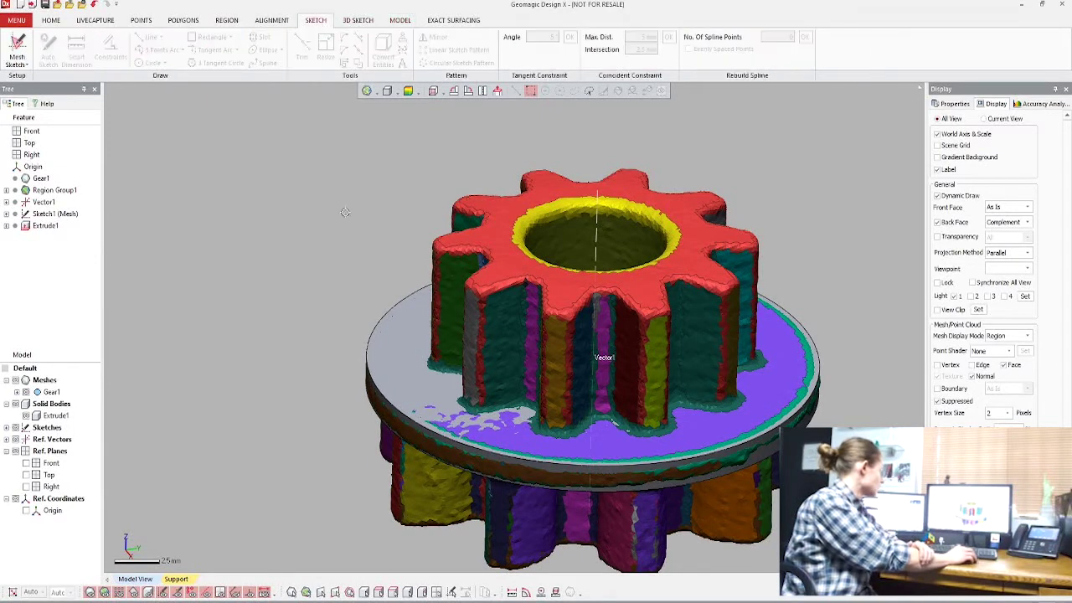
pyautogui.click(391, 350)
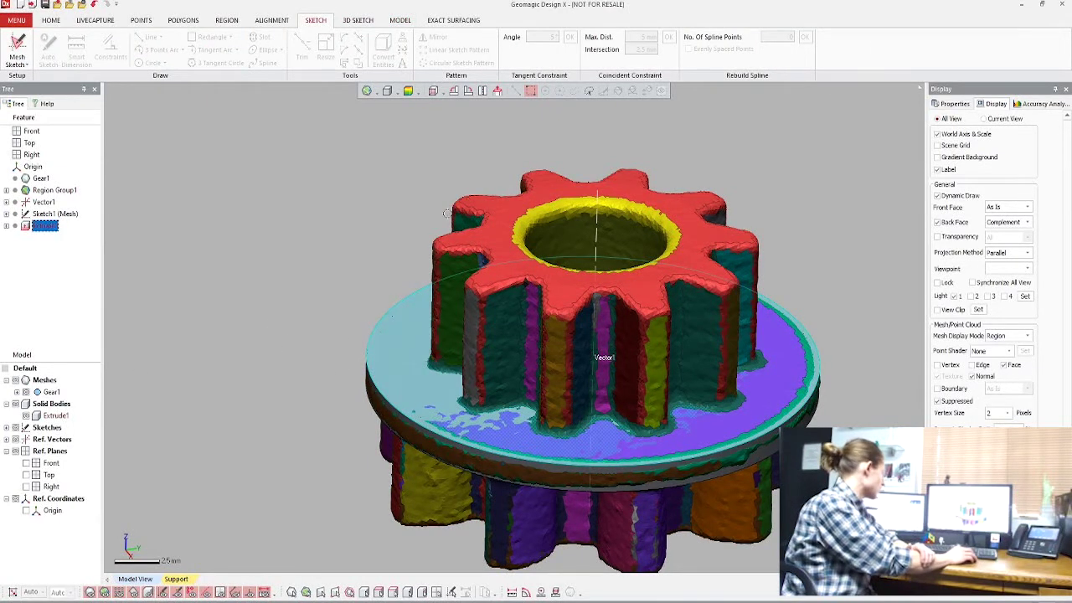
pyautogui.click(32, 67)
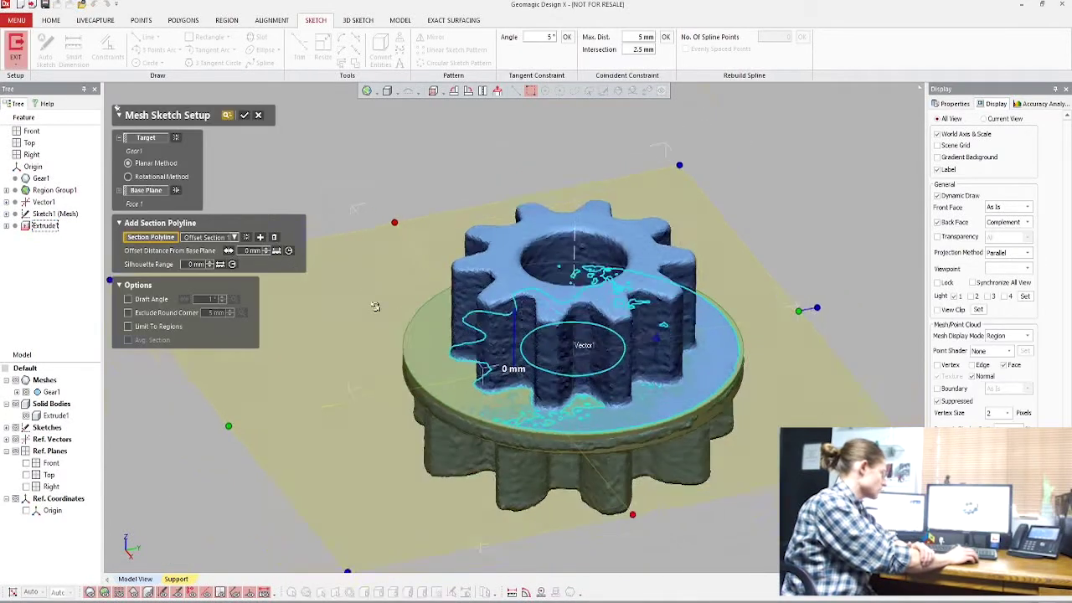
pyautogui.moveTo(514, 321); pyautogui.dragTo(505, 290)
pyautogui.click(244, 114)
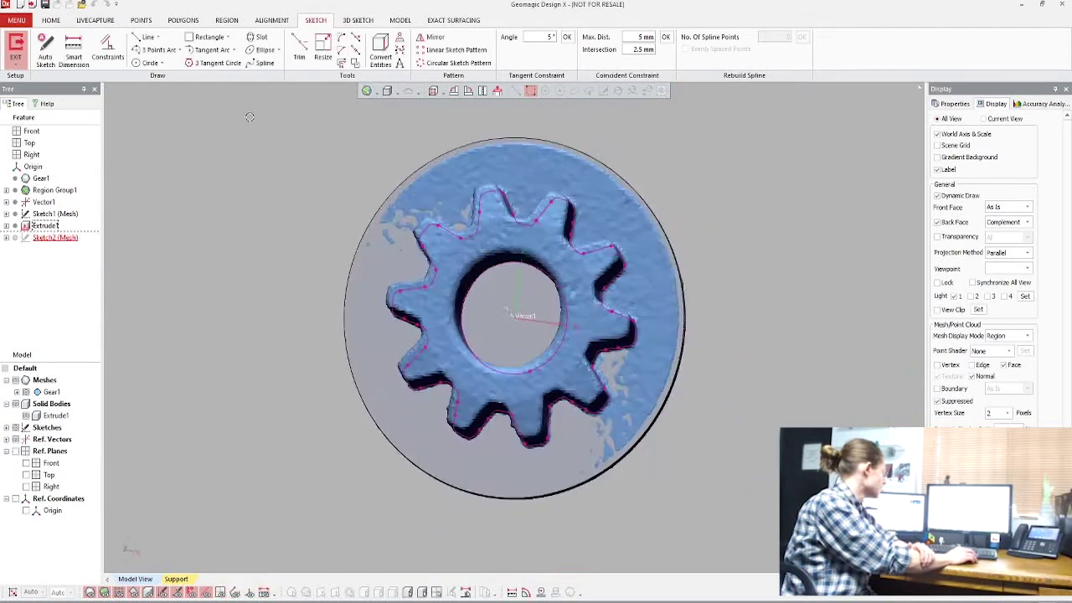
# Hide the gear mesh and sketch two circles centred on the origin, 9.05 mm radius at the tooth tips and 6.6 mm at the roots
pyautogui.click(25, 392)
pyautogui.scroll(2, 489, 230)
pyautogui.click(149, 63)
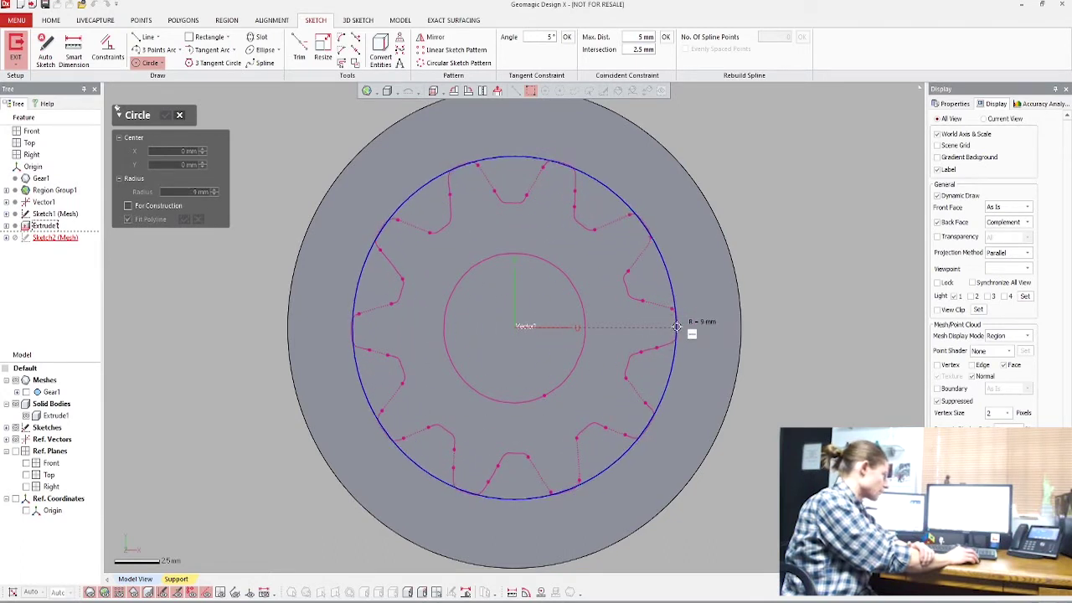
pyautogui.click(677, 327)
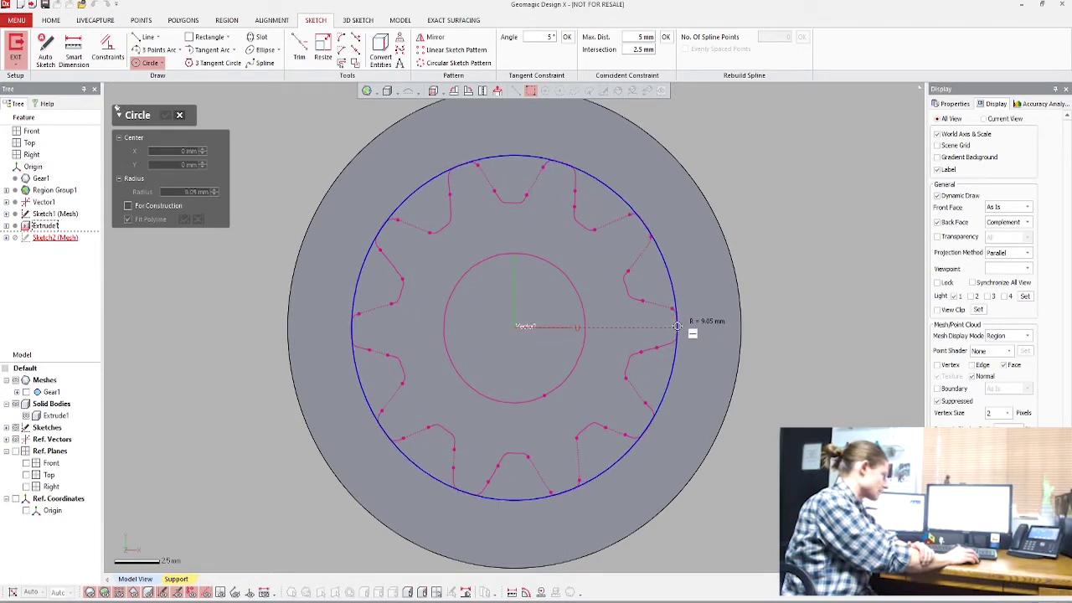
pyautogui.click(515, 327)
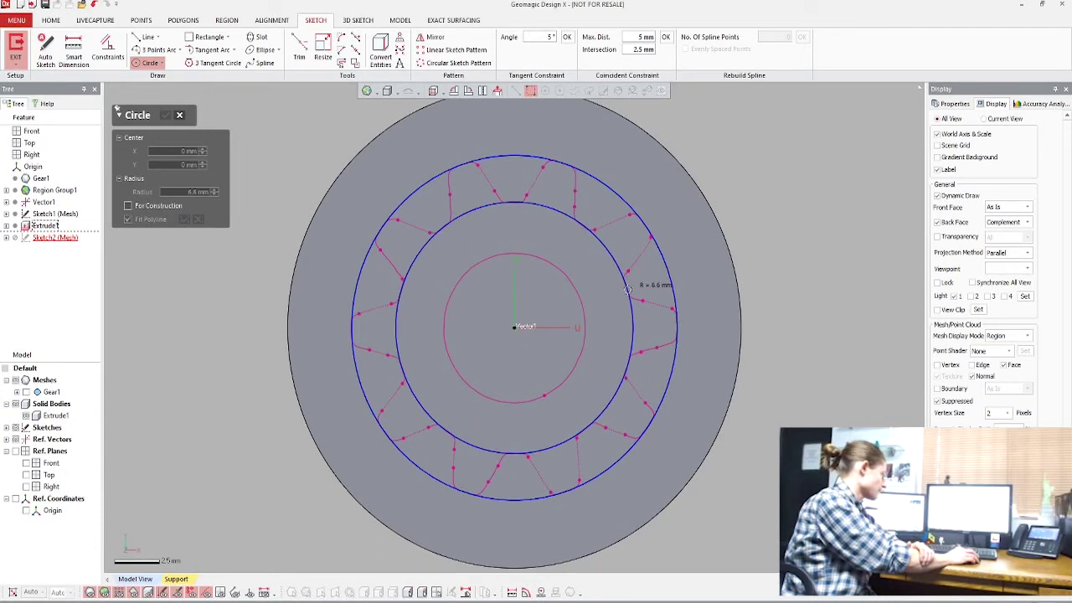
pyautogui.click(628, 289)
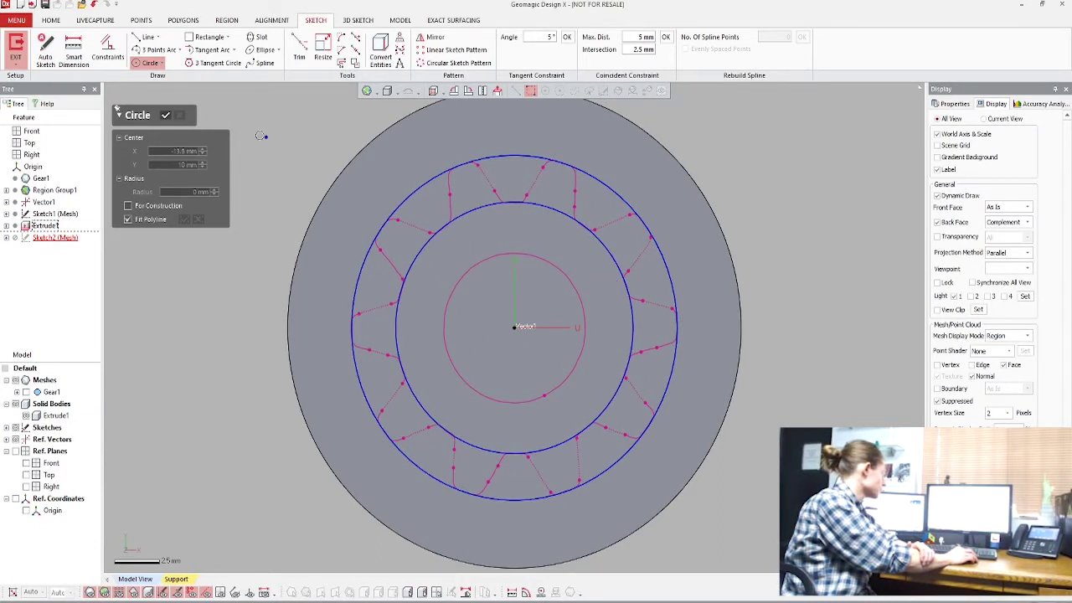
pyautogui.click(165, 114)
# Dimension the radii of the tooth tip and root circles with Smart Dimension
pyautogui.click(74, 50)
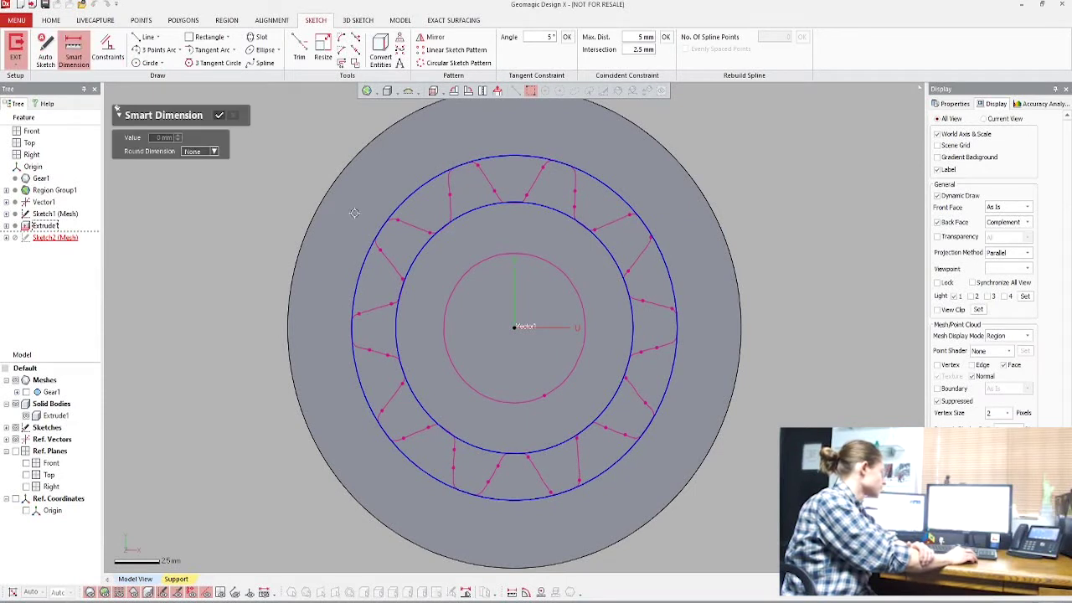
pyautogui.click(368, 270)
pyautogui.click(216, 252)
pyautogui.click(399, 372)
pyautogui.click(263, 400)
pyautogui.click(218, 115)
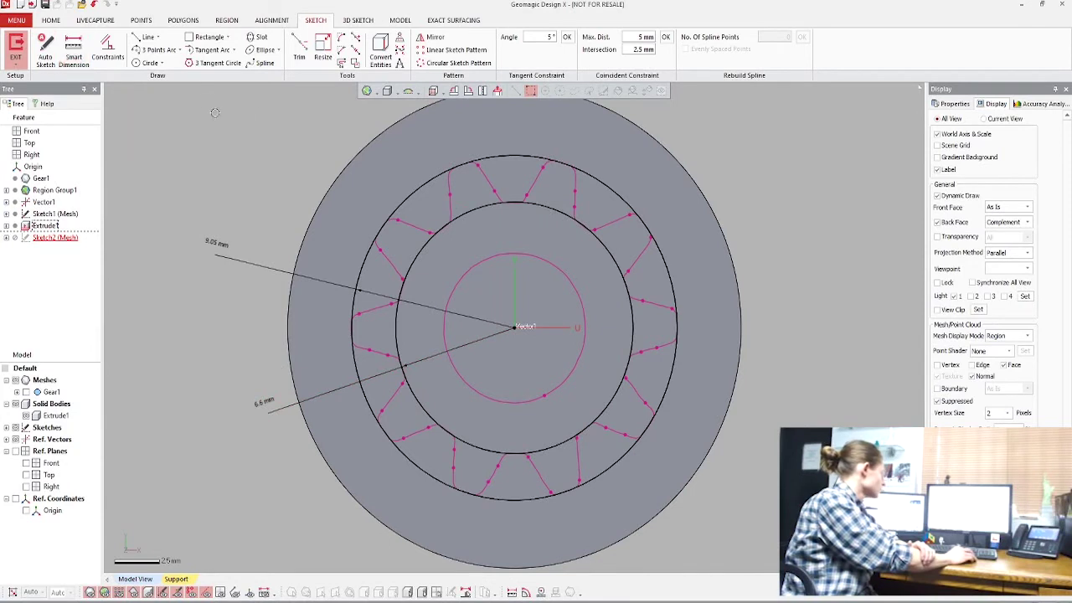
# Fit two lines to the section polyline along both flanks of one lower gear tooth
pyautogui.click(148, 36)
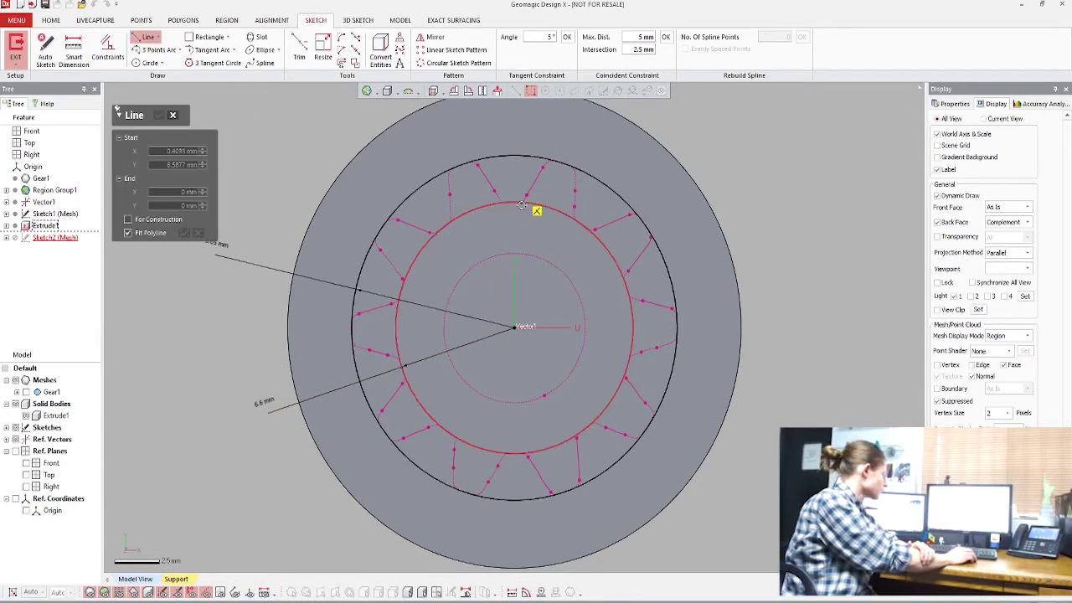
pyautogui.scroll(3, 545, 268)
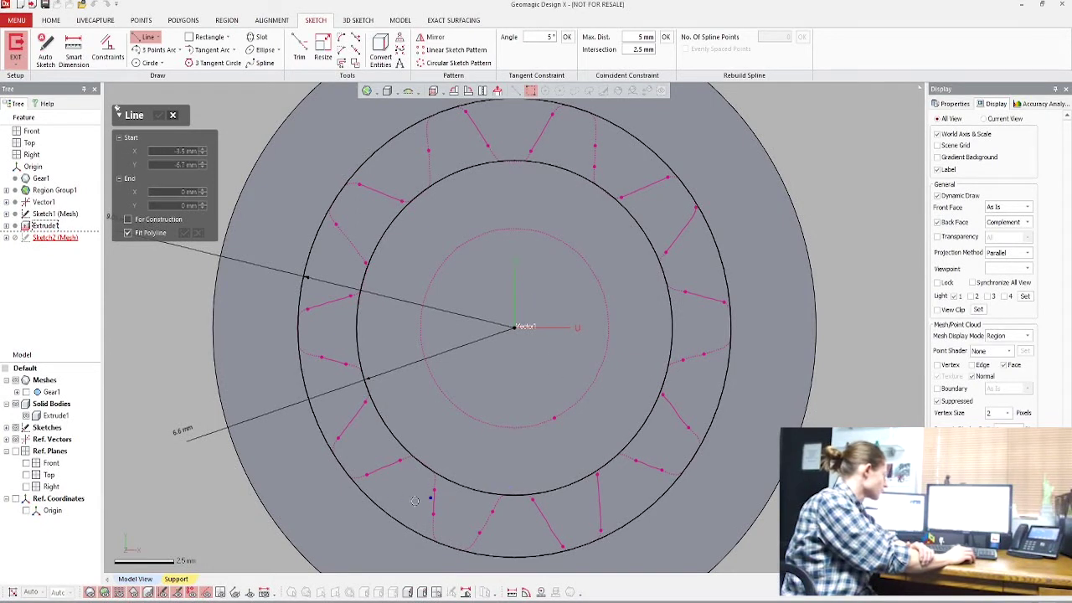
pyautogui.click(550, 525)
pyautogui.click(599, 505)
pyautogui.click(161, 116)
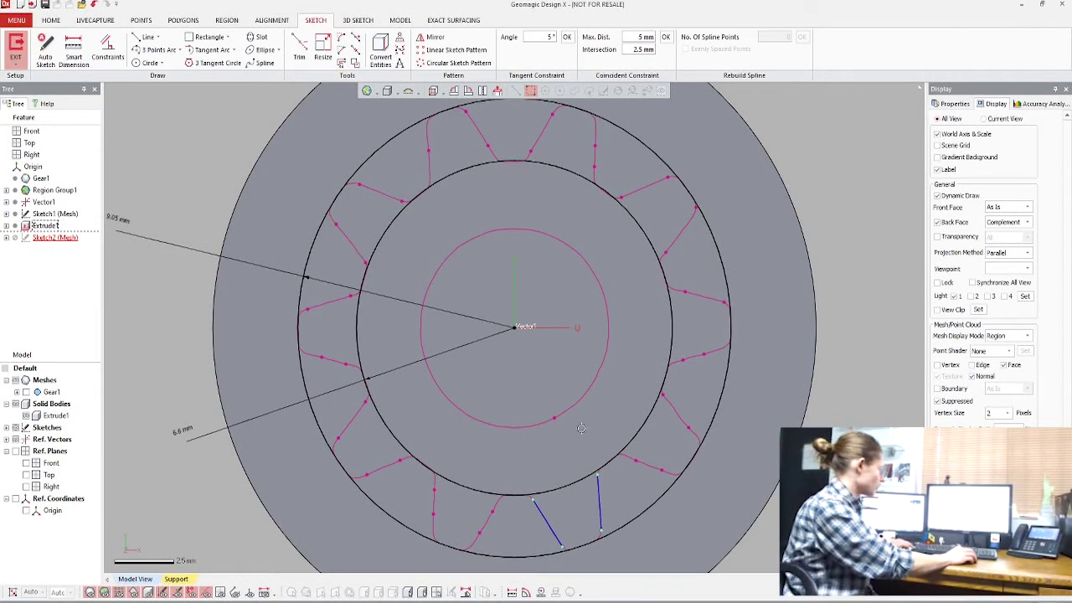
# Extend both tooth flank lines to meet the root and tip circles
pyautogui.moveTo(569, 425)
pyautogui.keyDown('ctrl'); pyautogui.mouseDown(button='right')
pyautogui.moveTo(577, 404)
pyautogui.moveTo(536, 308)
pyautogui.mouseUp(button='right'); pyautogui.keyUp('ctrl')
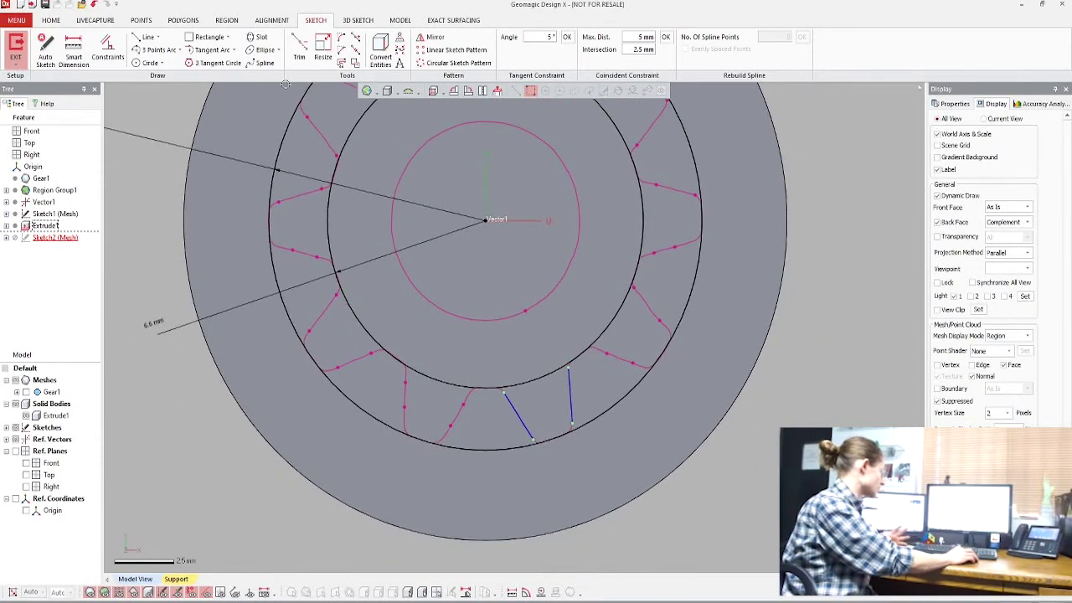
pyautogui.click(356, 38)
pyautogui.click(509, 409)
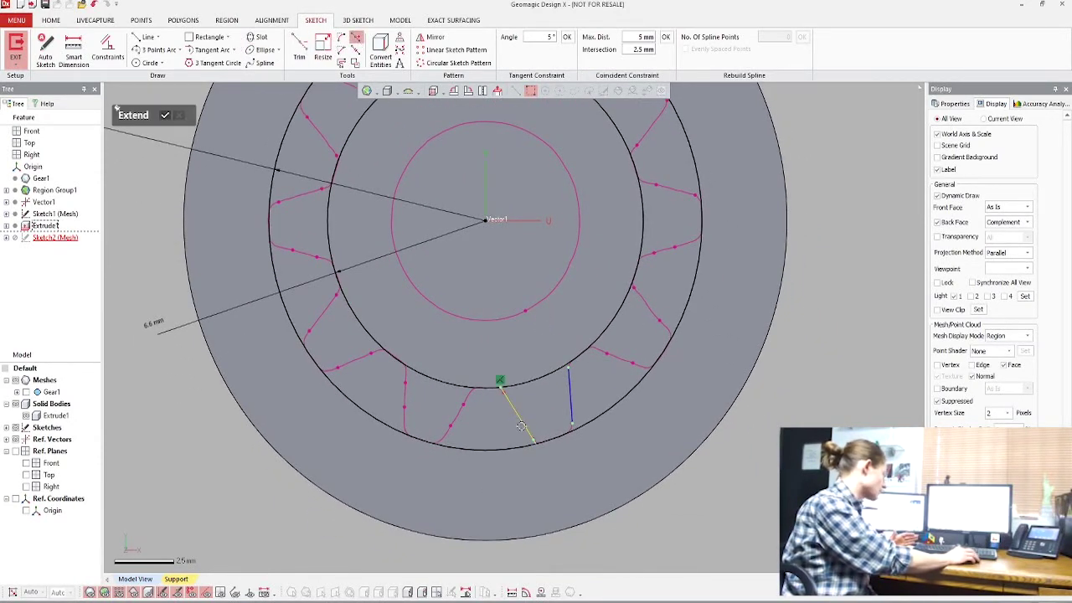
pyautogui.click(570, 397)
pyautogui.click(570, 407)
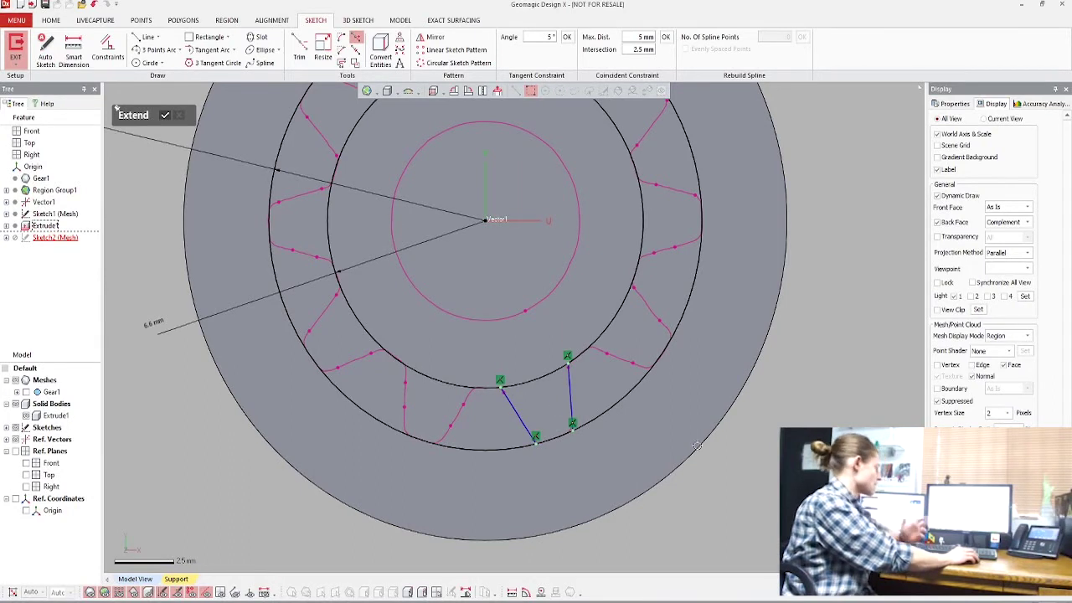
# Power Trim the tip circle outside the lower tooth and the root circle across the tooth's base
pyautogui.scroll(2, 691, 397)
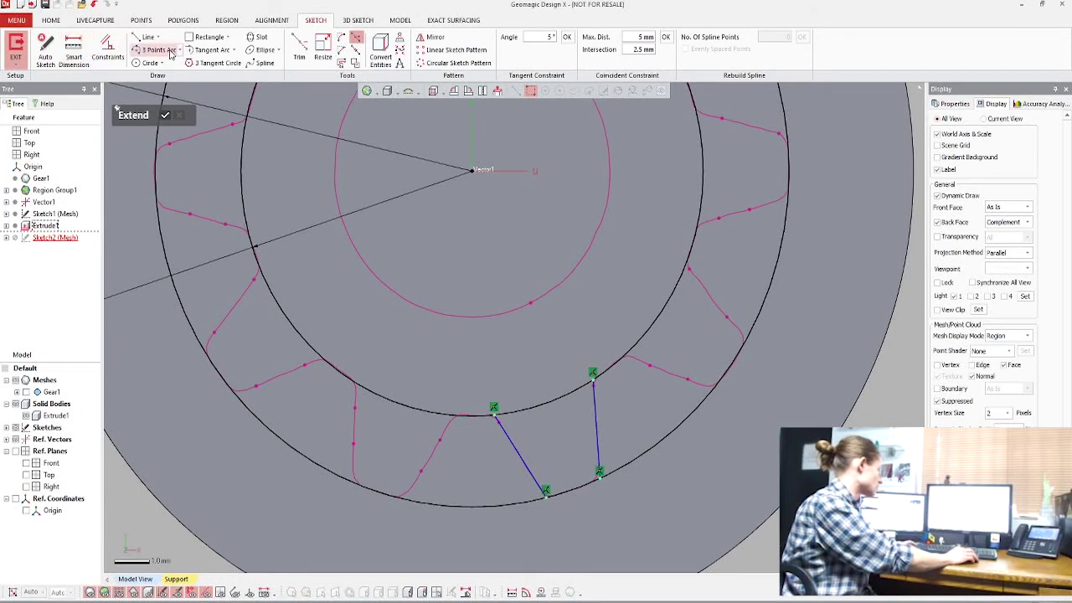
pyautogui.click(299, 49)
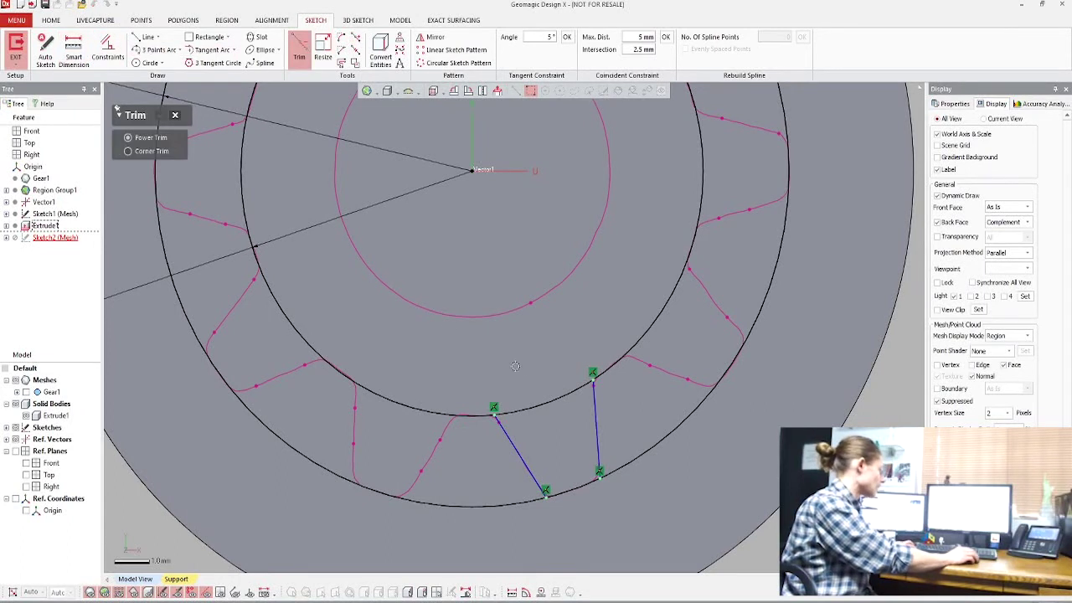
pyautogui.scroll(-1, 520, 367)
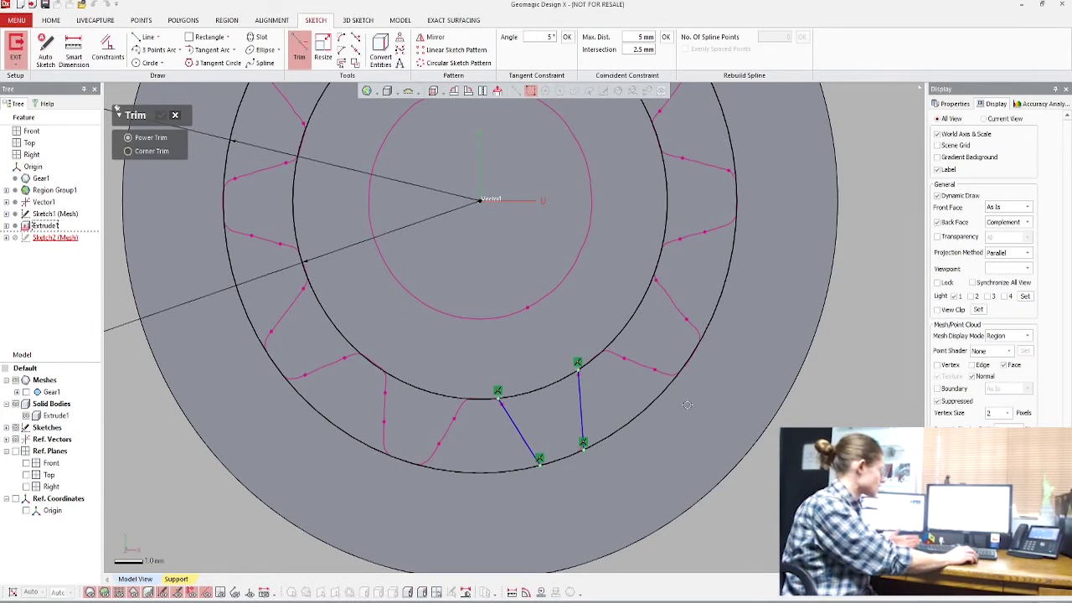
pyautogui.scroll(-2, 505, 450)
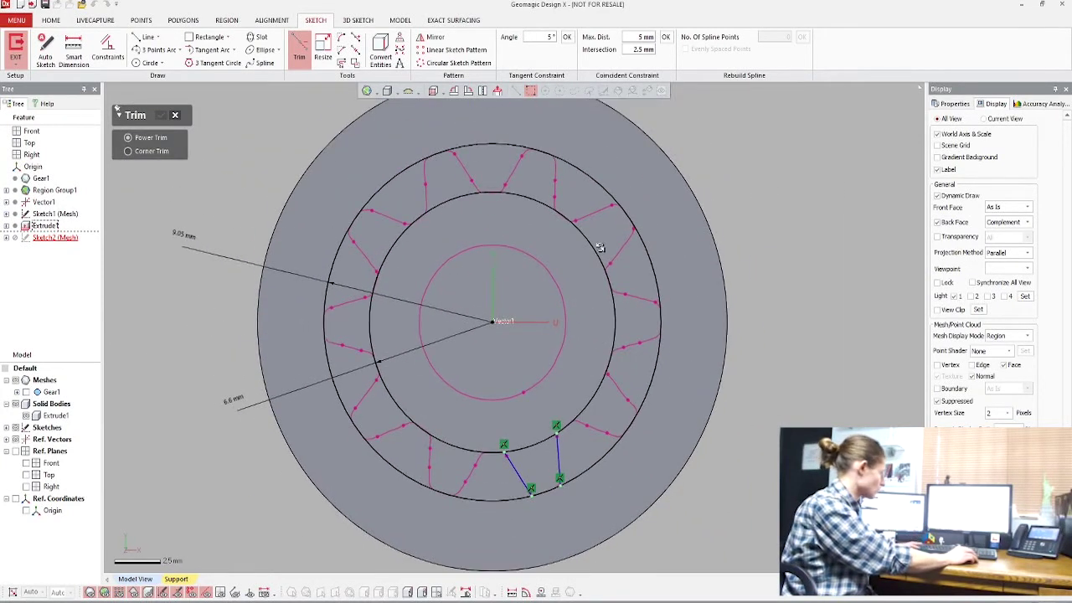
pyautogui.scroll(2, 578, 467)
pyautogui.keyDown('ctrl'); pyautogui.moveTo(674, 462); pyautogui.dragTo(613, 390, button='right'); pyautogui.keyUp('ctrl')
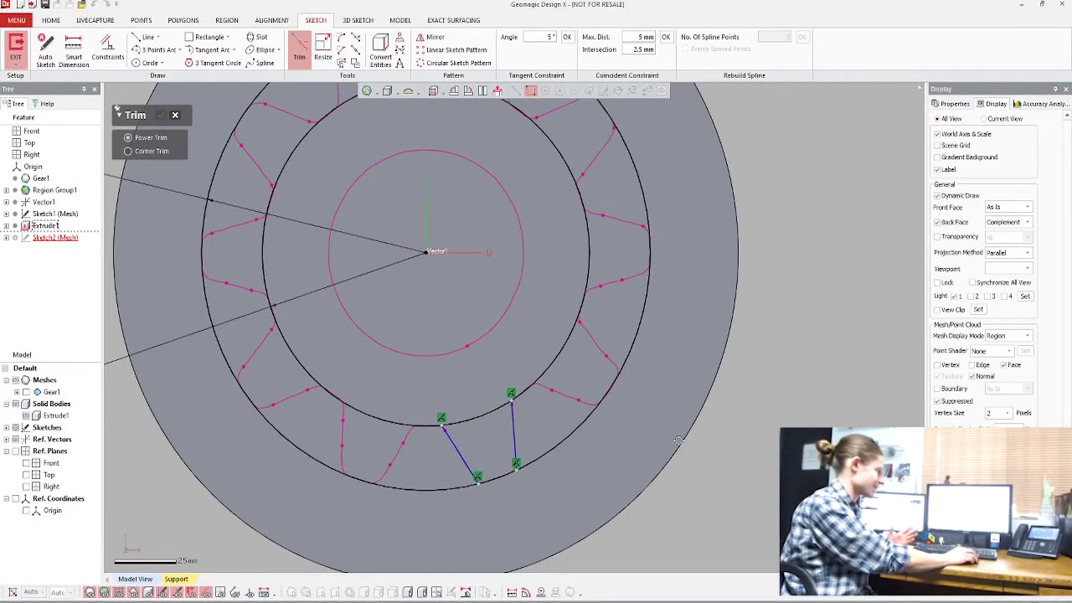
pyautogui.click(576, 443)
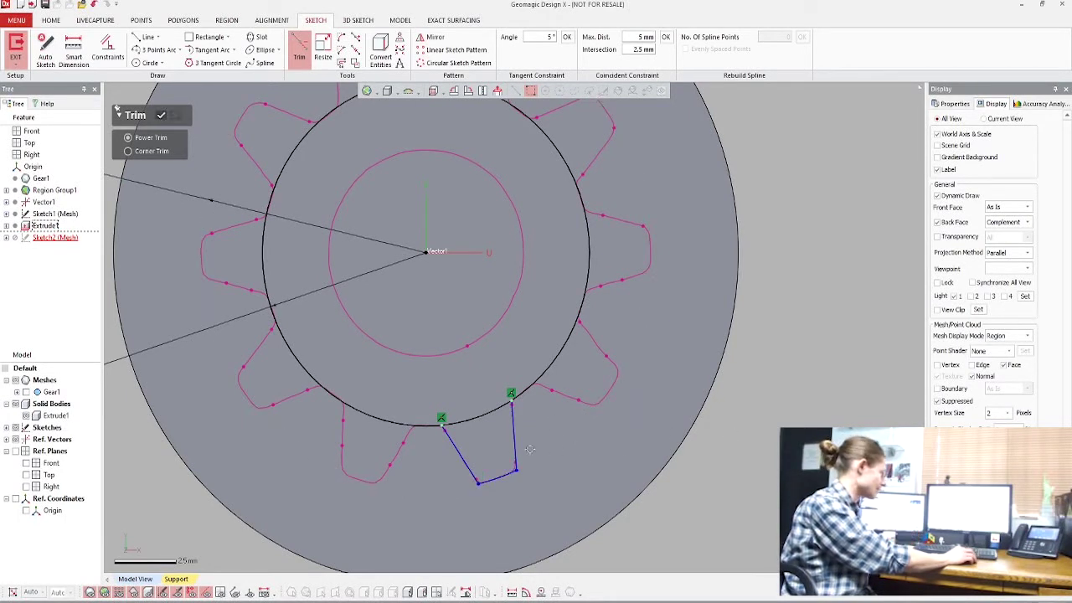
pyautogui.click(475, 416)
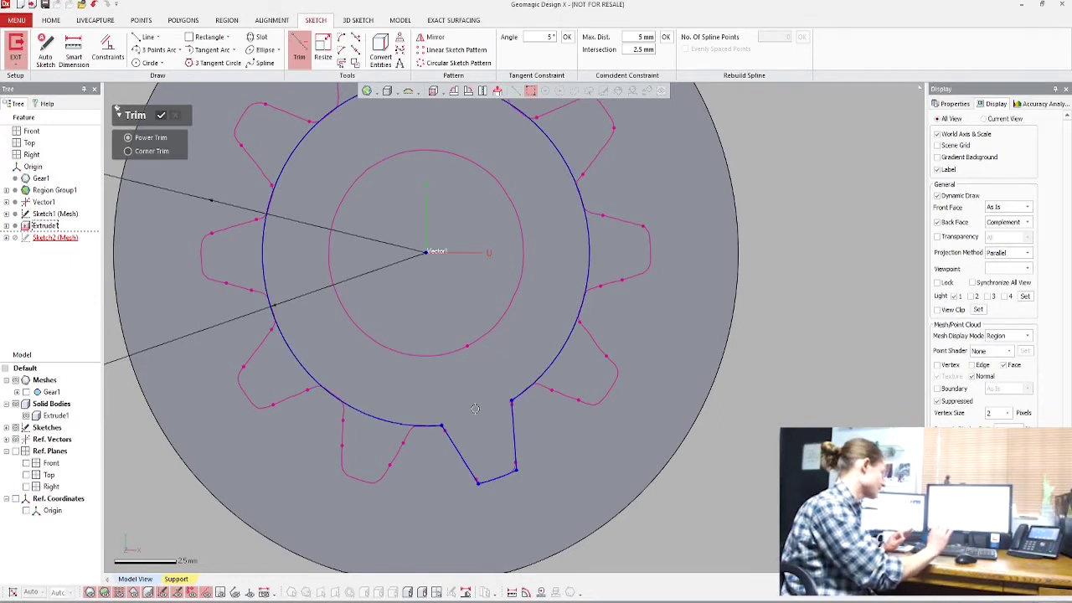
pyautogui.click(159, 116)
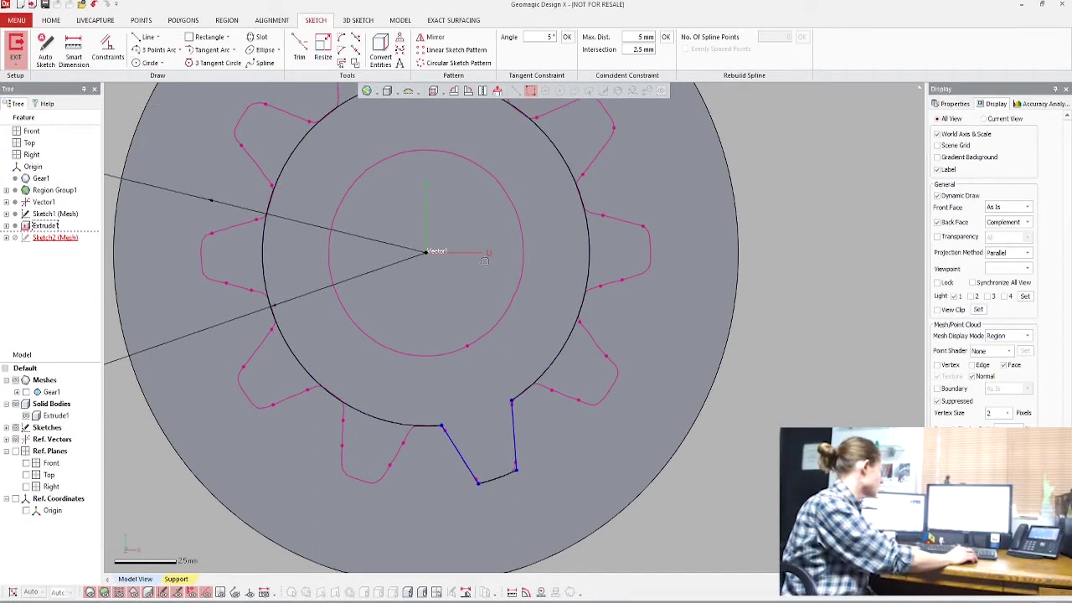
# Circular-pattern the tooth's two flank lines and tip arc about base point 0, 0 mm, with 10 instances over 360°
pyautogui.click(434, 66)
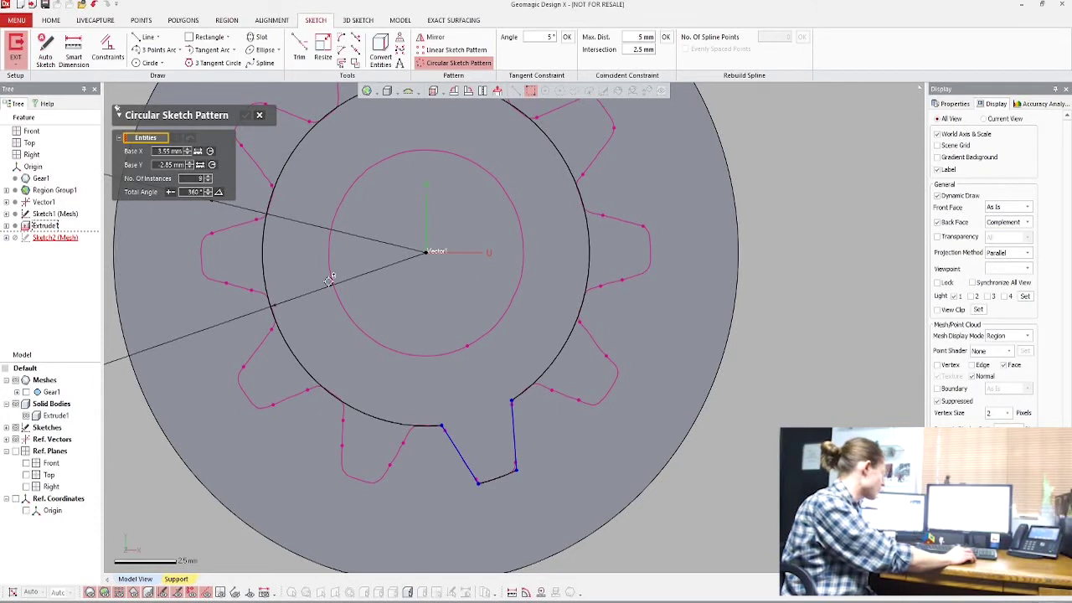
pyautogui.click(163, 151)
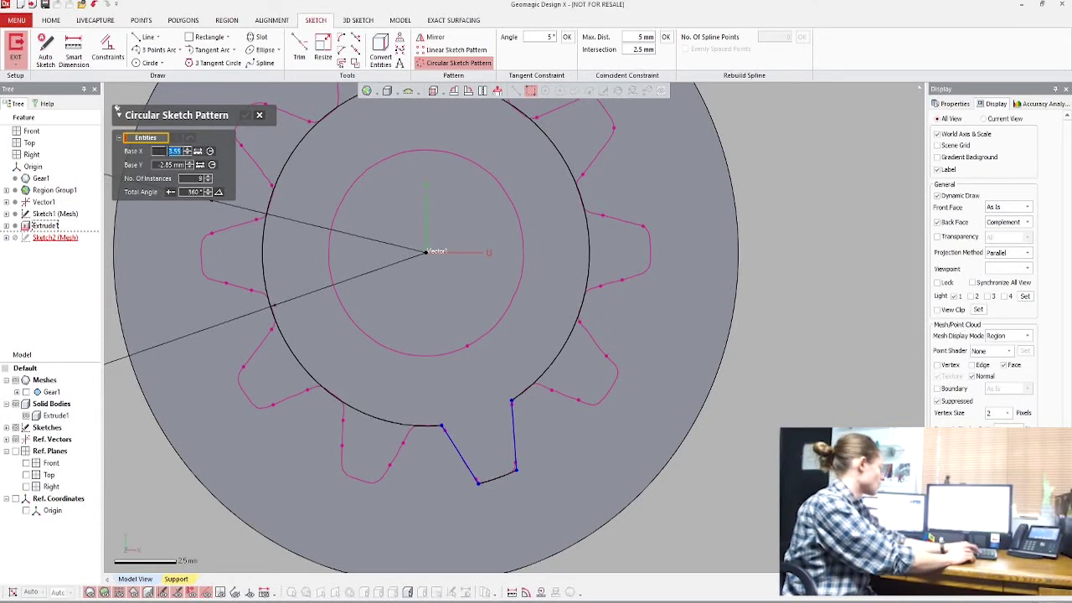
pyautogui.click(170, 165)
pyautogui.write('0')
pyautogui.click(508, 500)
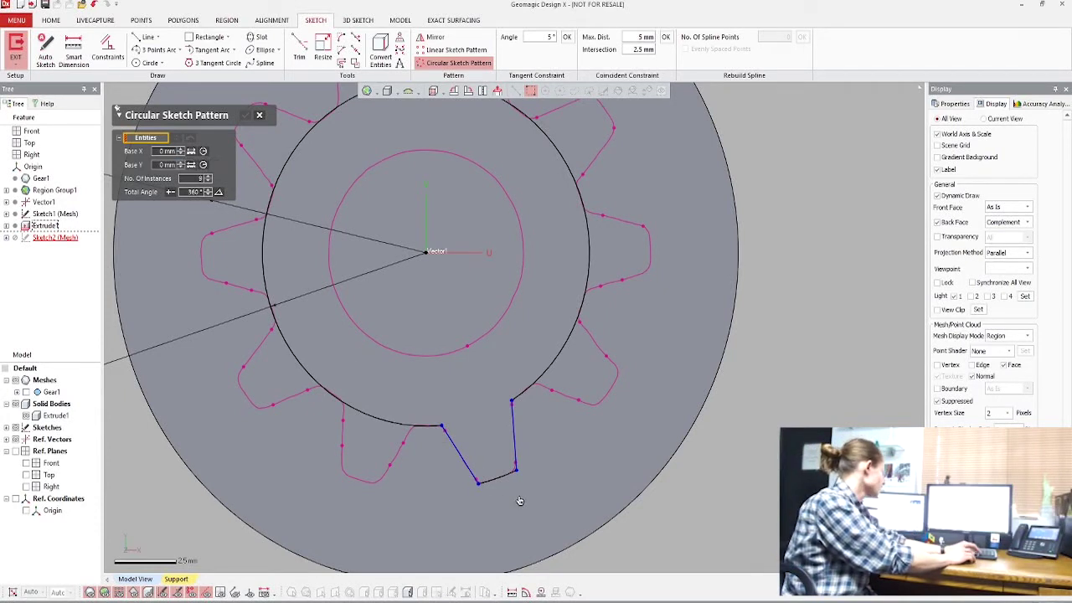
pyautogui.click(471, 466)
pyautogui.click(496, 477)
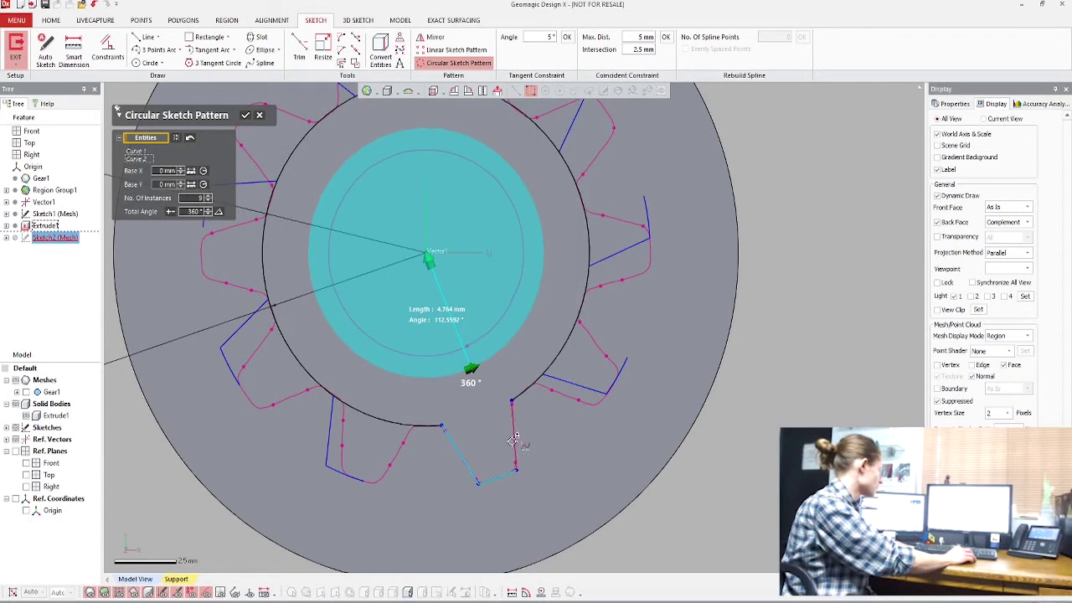
pyautogui.click(514, 437)
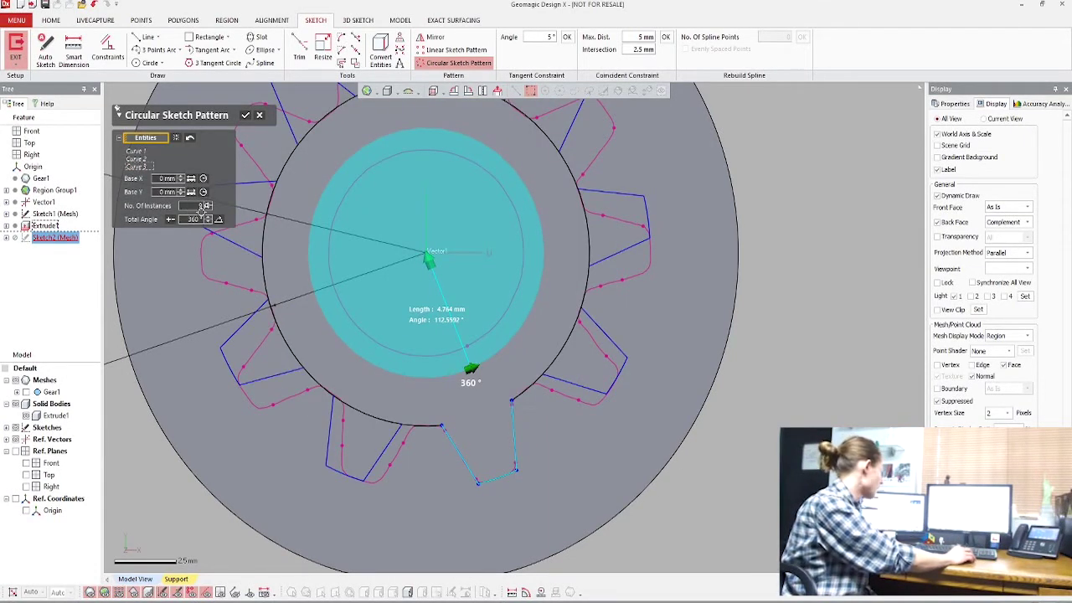
pyautogui.write('10')
pyautogui.scroll(-2, 607, 413)
pyautogui.keyDown('ctrl'); pyautogui.moveTo(638, 334); pyautogui.dragTo(655, 391, button='right'); pyautogui.keyUp('ctrl')
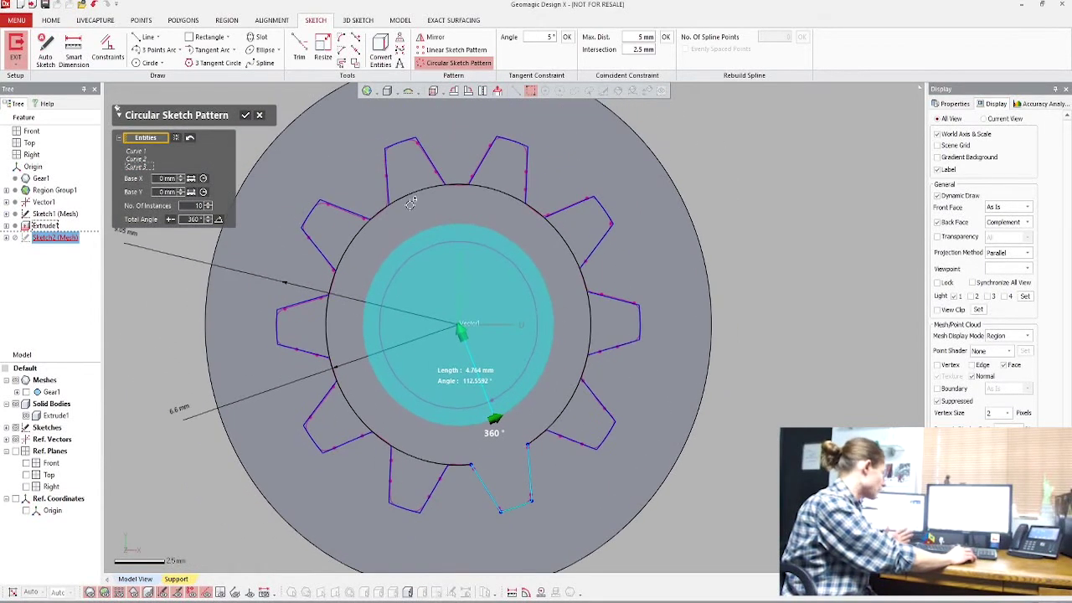
pyautogui.click(246, 115)
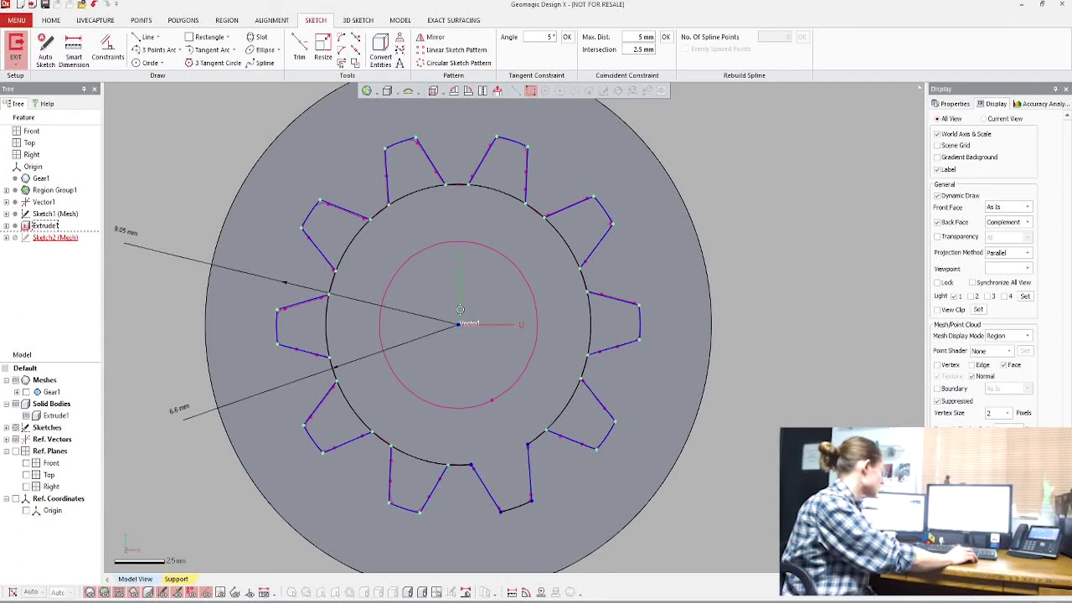
# Power Trim the root circle segments beneath the patterned teeth to leave one closed gear outline
pyautogui.click(303, 50)
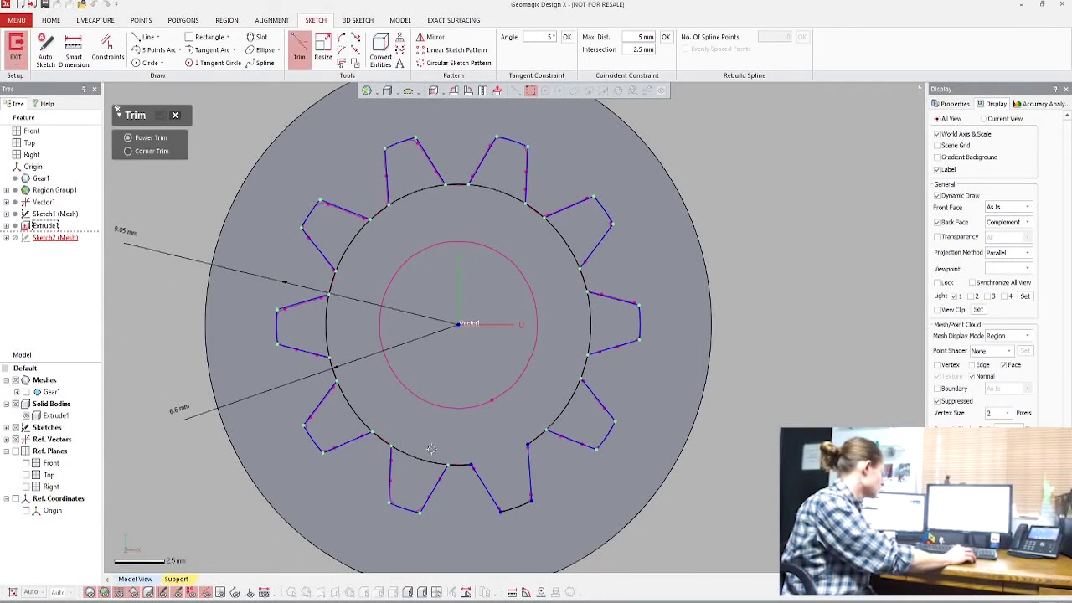
pyautogui.moveTo(430, 450)
pyautogui.mouseDown()
pyautogui.moveTo(389, 401)
pyautogui.moveTo(355, 409)
pyautogui.mouseUp()
pyautogui.moveTo(338, 327); pyautogui.dragTo(348, 245)
pyautogui.moveTo(413, 213); pyautogui.dragTo(442, 222)
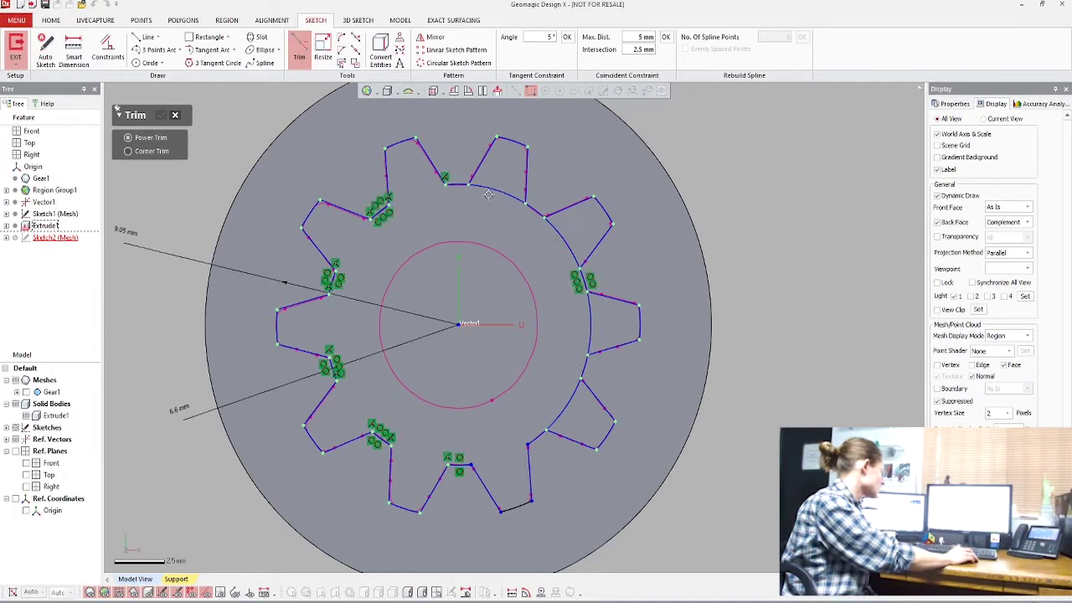
pyautogui.moveTo(490, 193)
pyautogui.mouseDown()
pyautogui.moveTo(514, 241)
pyautogui.moveTo(565, 238)
pyautogui.mouseUp()
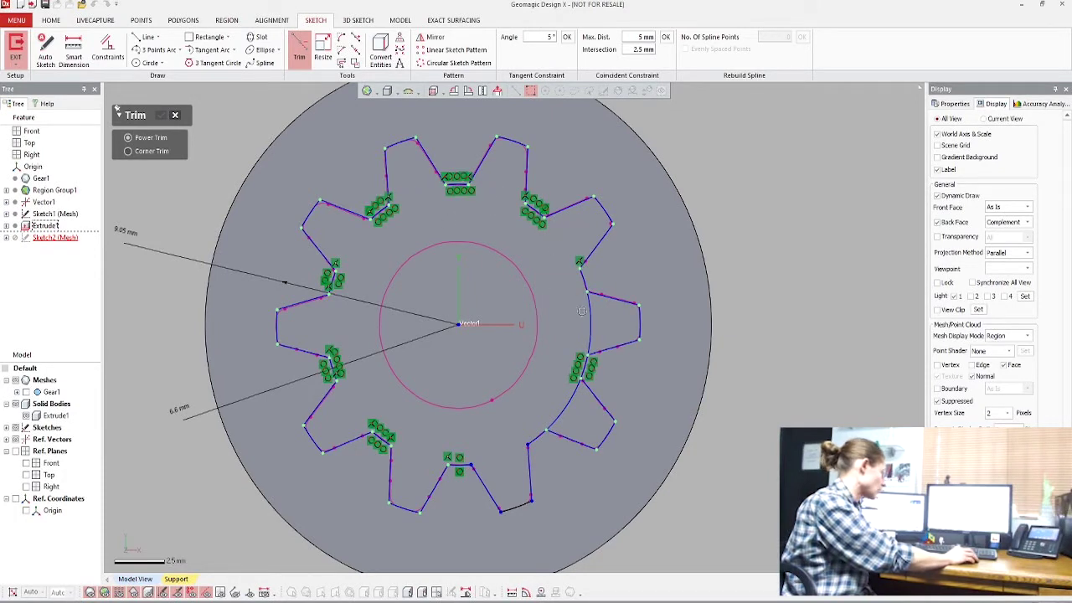
pyautogui.moveTo(584, 312); pyautogui.dragTo(555, 359)
pyautogui.moveTo(563, 406); pyautogui.dragTo(540, 431)
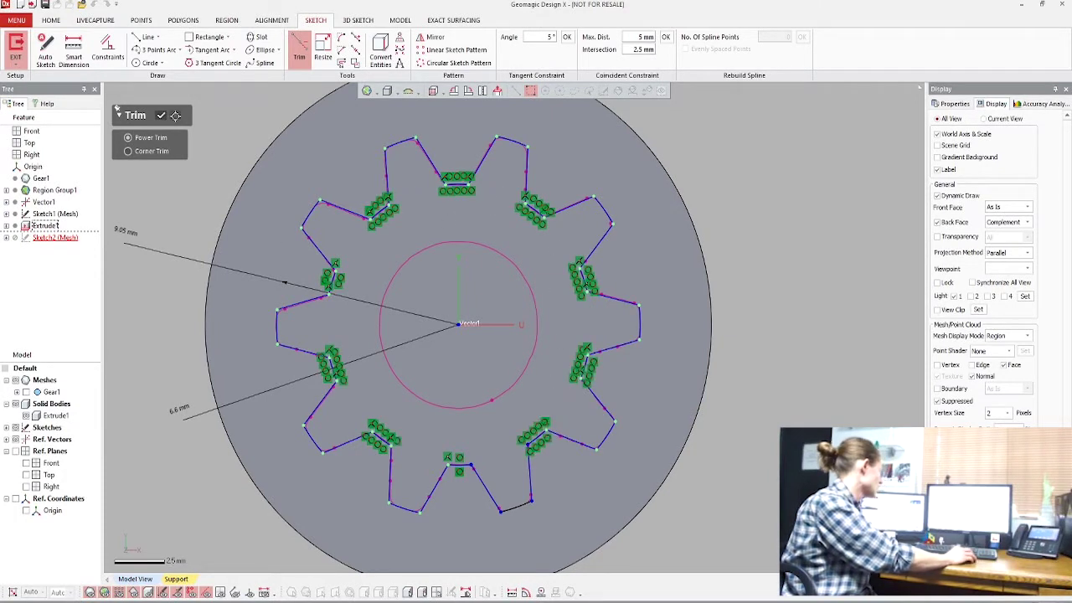
pyautogui.click(161, 114)
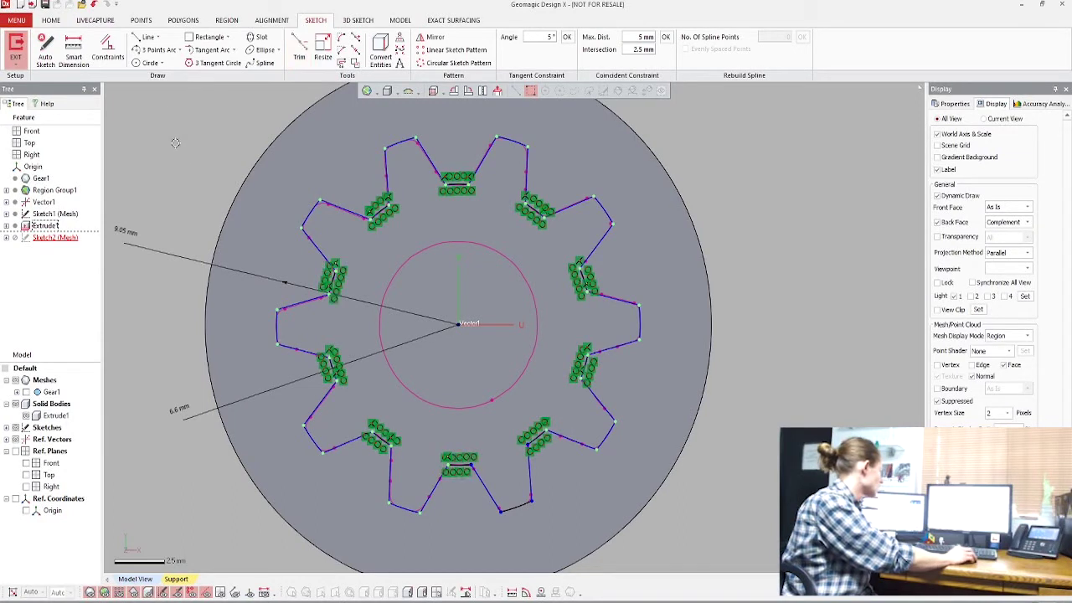
# Exit the gear tooth sketch and start a solid blind Extrude of its outline from the flange
pyautogui.click(400, 20)
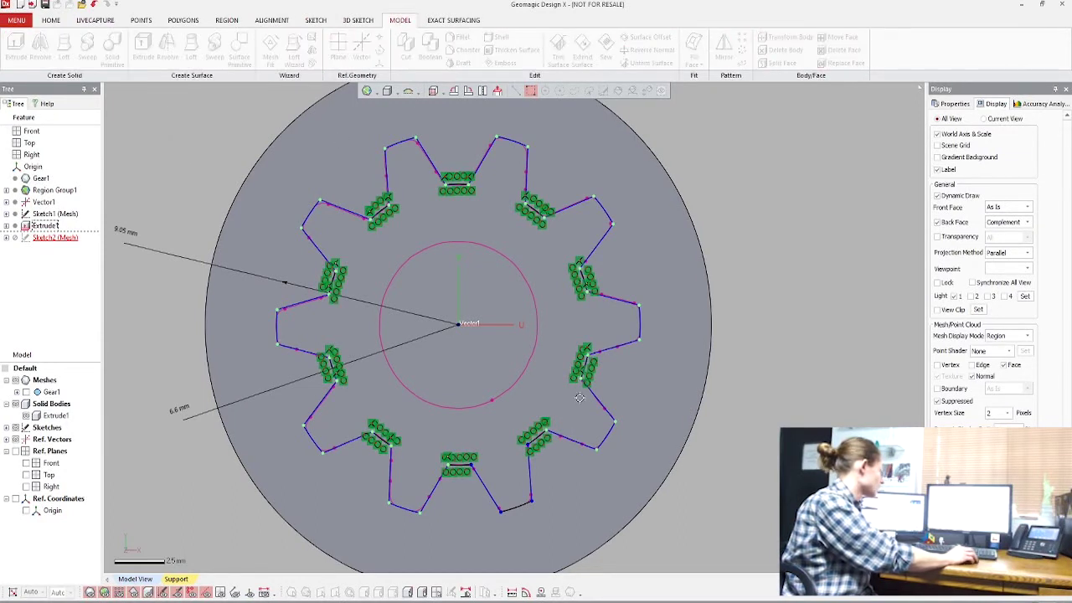
pyautogui.click(907, 556)
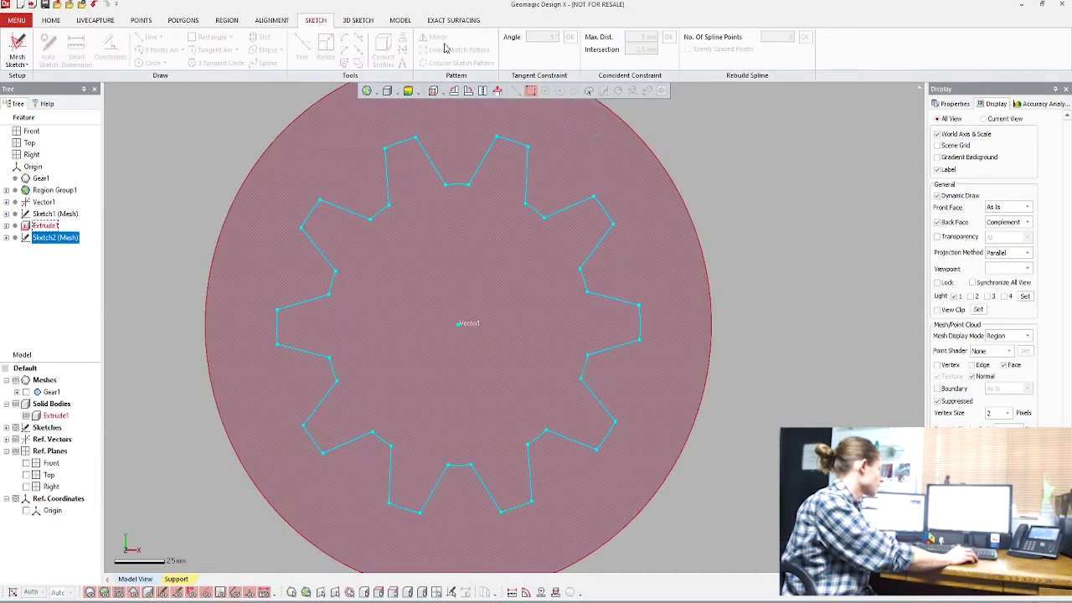
pyautogui.click(402, 20)
pyautogui.click(16, 50)
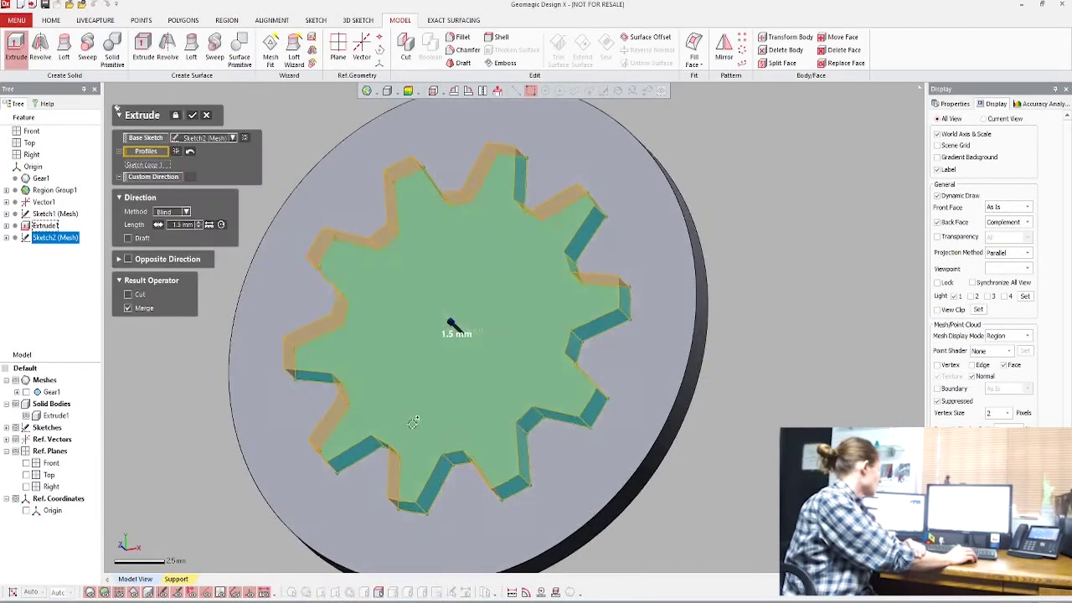
pyautogui.click(368, 276)
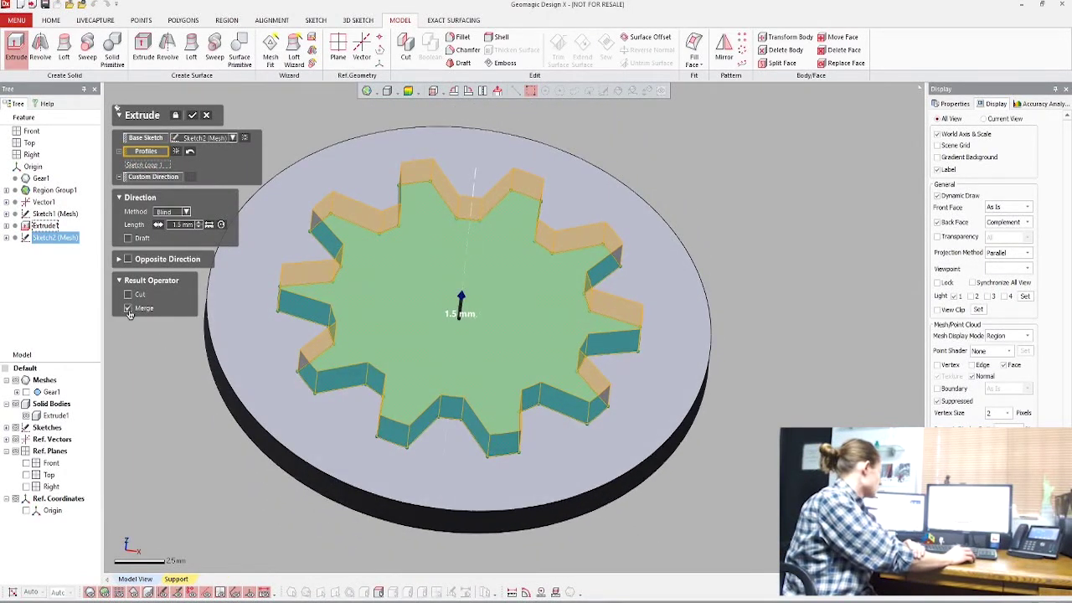
pyautogui.scroll(-3, 244, 395)
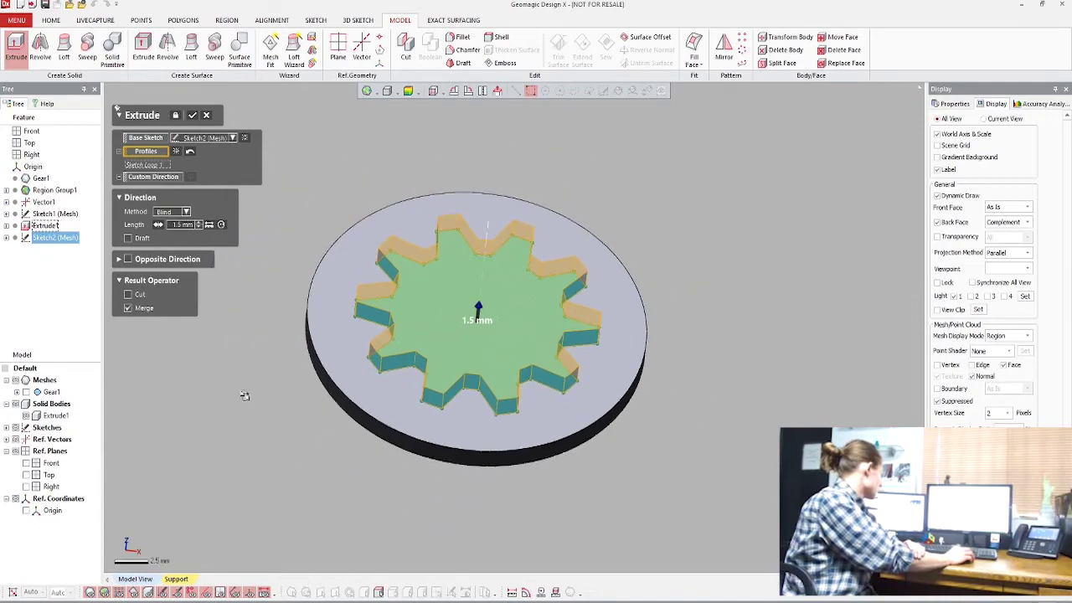
# Show the gear mesh for reference, extend the extrusion to 10 mm past the upper gear's top, and accept it merged with the flange
pyautogui.click(26, 392)
pyautogui.moveTo(509, 457); pyautogui.dragTo(493, 259, button='right')
pyautogui.hotkey('ctrl', '2')
pyautogui.scroll(4, 505, 217)
pyautogui.moveTo(571, 253); pyautogui.dragTo(438, 216, button='right')
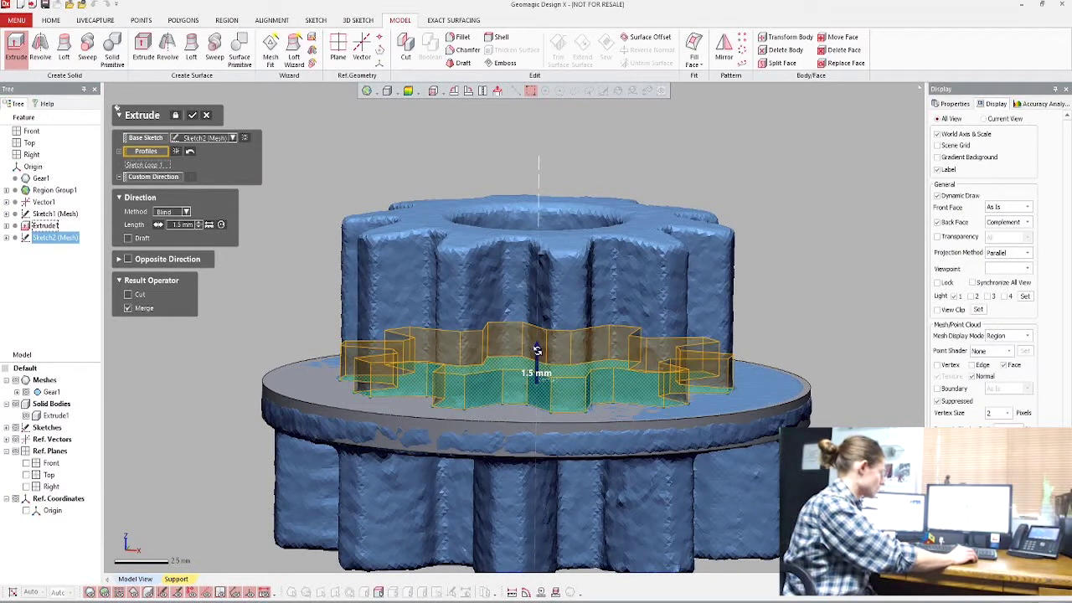
pyautogui.hotkey('ctrl', '2')
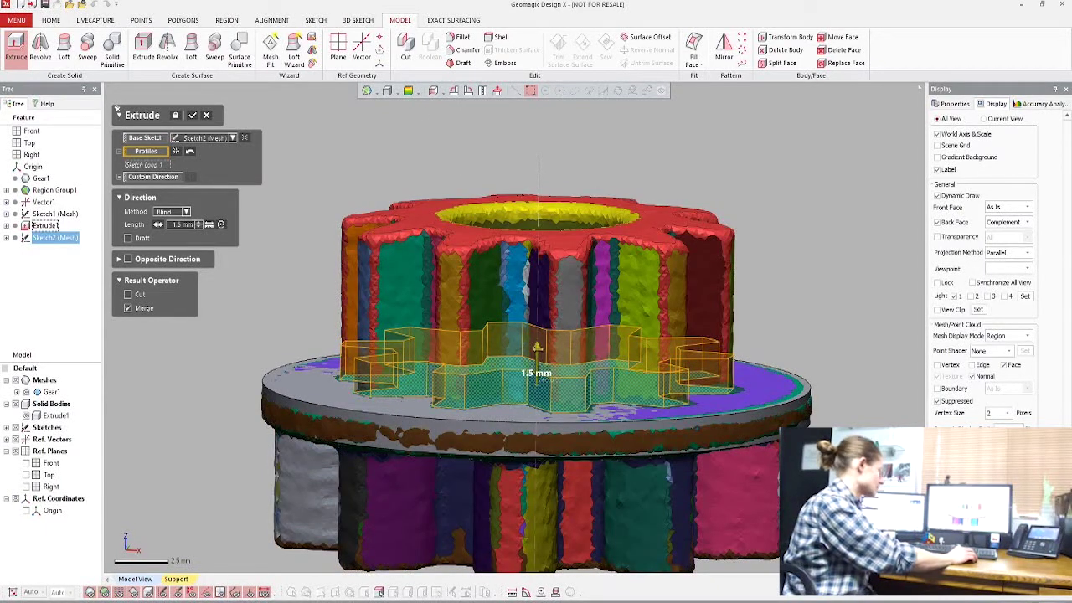
pyautogui.moveTo(537, 347); pyautogui.dragTo(539, 151)
pyautogui.moveTo(566, 355); pyautogui.dragTo(571, 219, button='right')
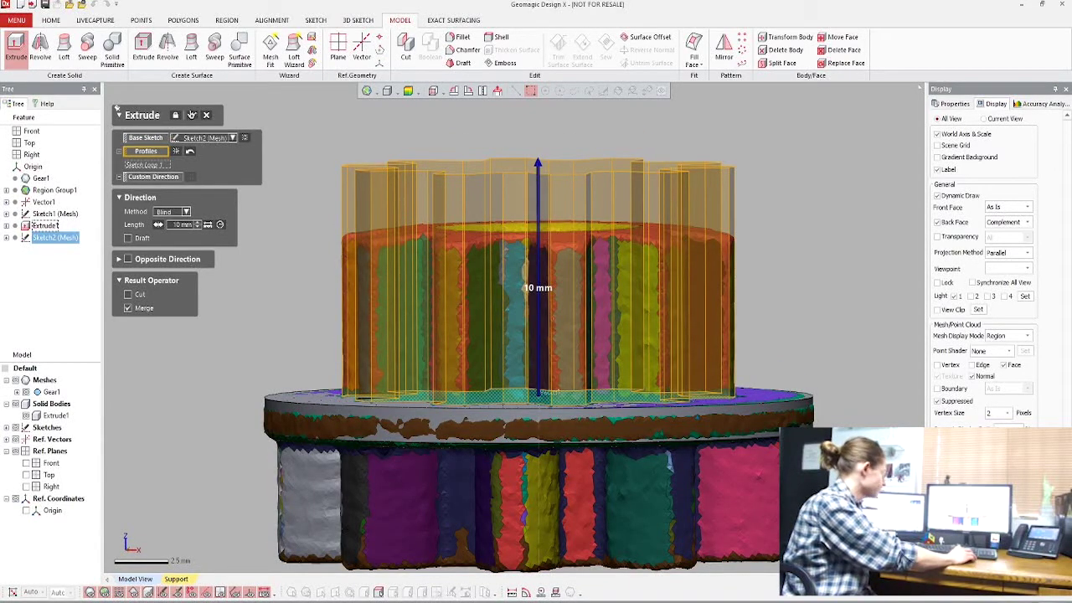
pyautogui.click(193, 115)
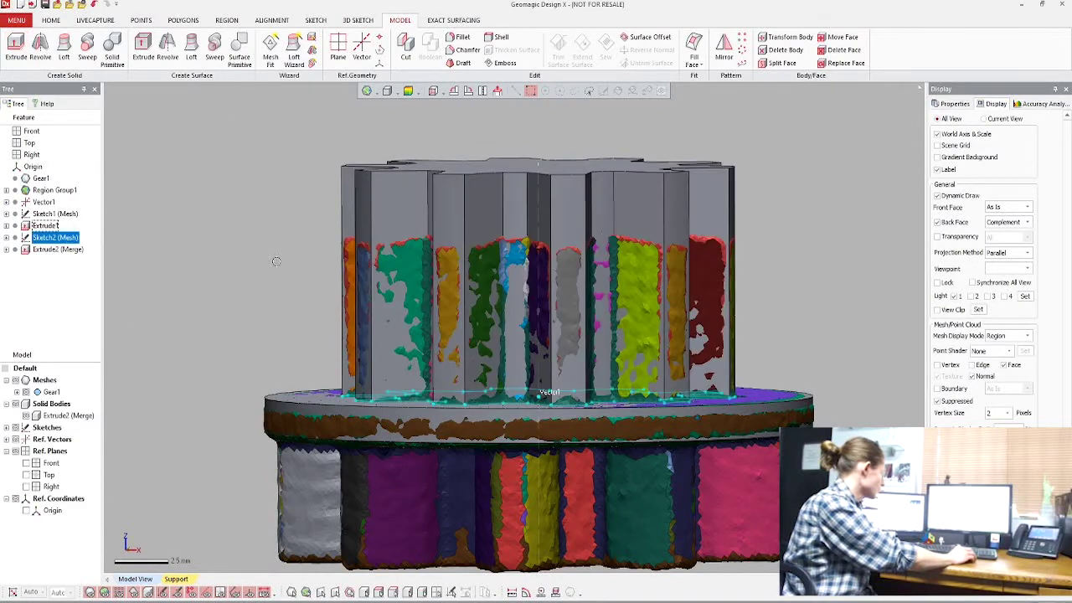
# Hide the merged solid body and show the Top reference plane through the gear mesh
pyautogui.moveTo(586, 218); pyautogui.dragTo(592, 312, button='right')
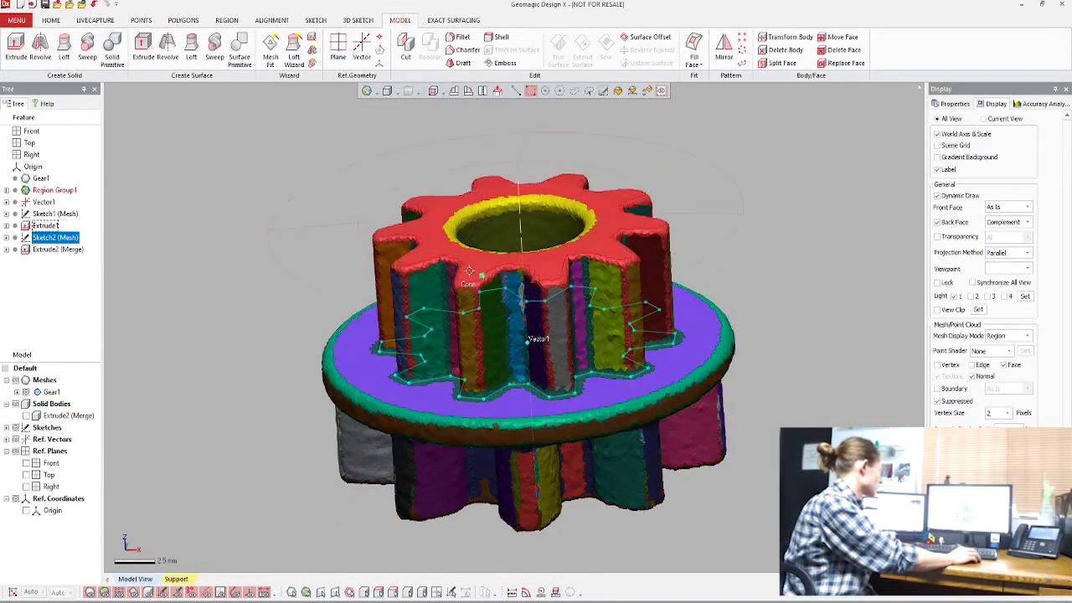
pyautogui.moveTo(468, 271); pyautogui.dragTo(596, 209, button='right')
pyautogui.press('Escape')
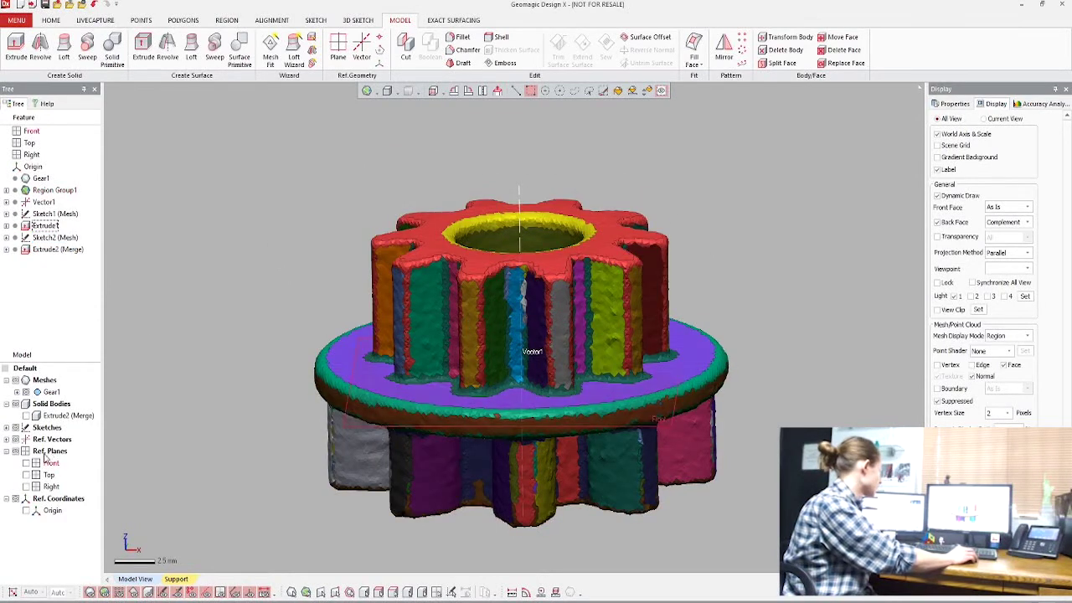
pyautogui.click(25, 475)
pyautogui.hotkey('ctrl', '2')
pyautogui.scroll(-2, 558, 484)
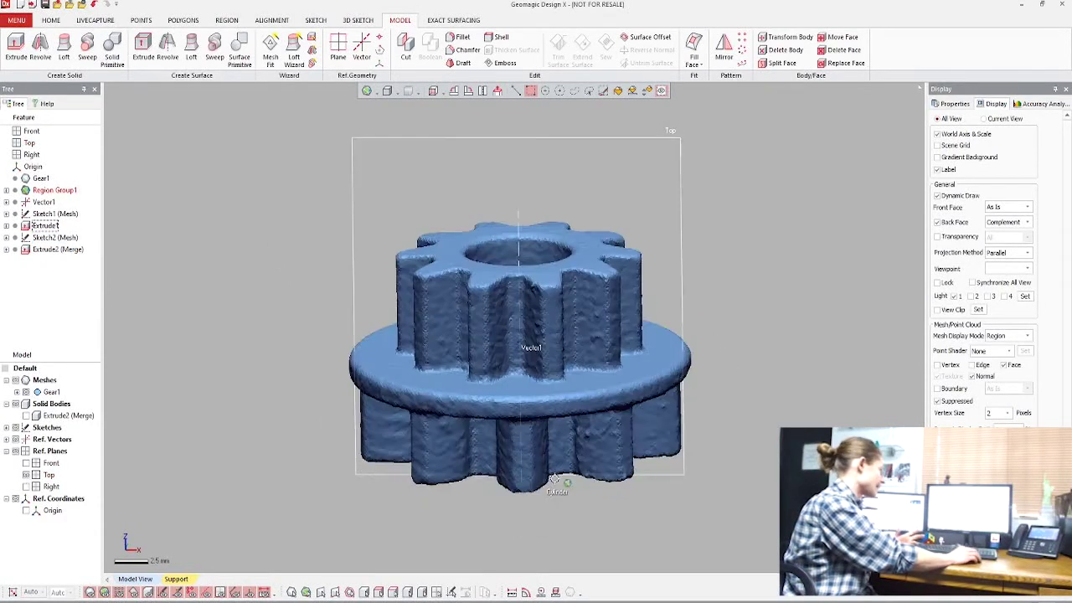
# Start a Mesh Sketch of the gear mesh on the Top plane and set it to the Rotational Method
pyautogui.moveTo(557, 484); pyautogui.dragTo(674, 422, button='right')
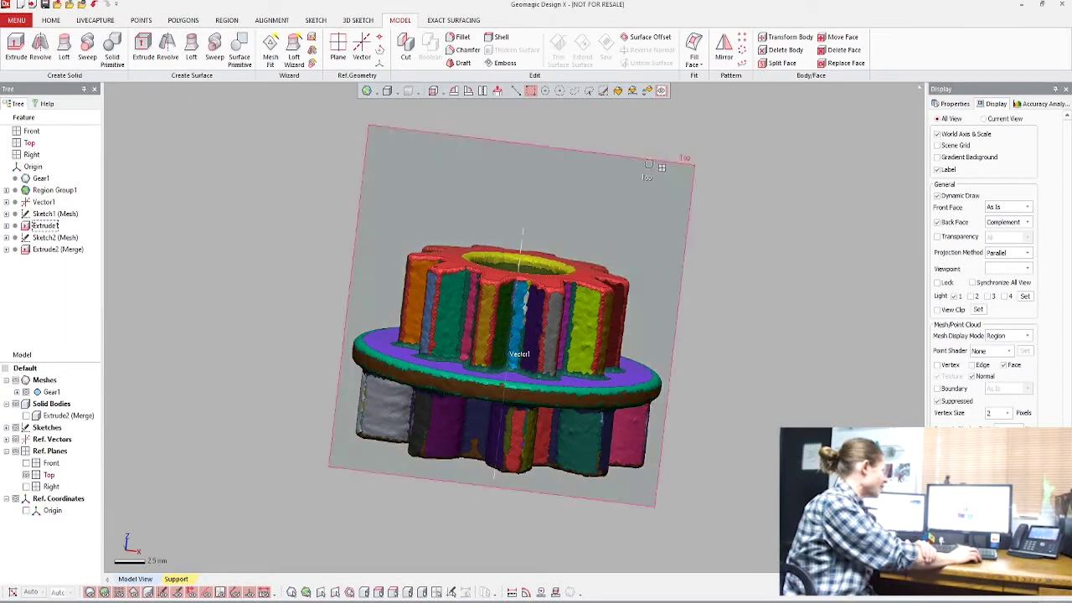
pyautogui.click(316, 20)
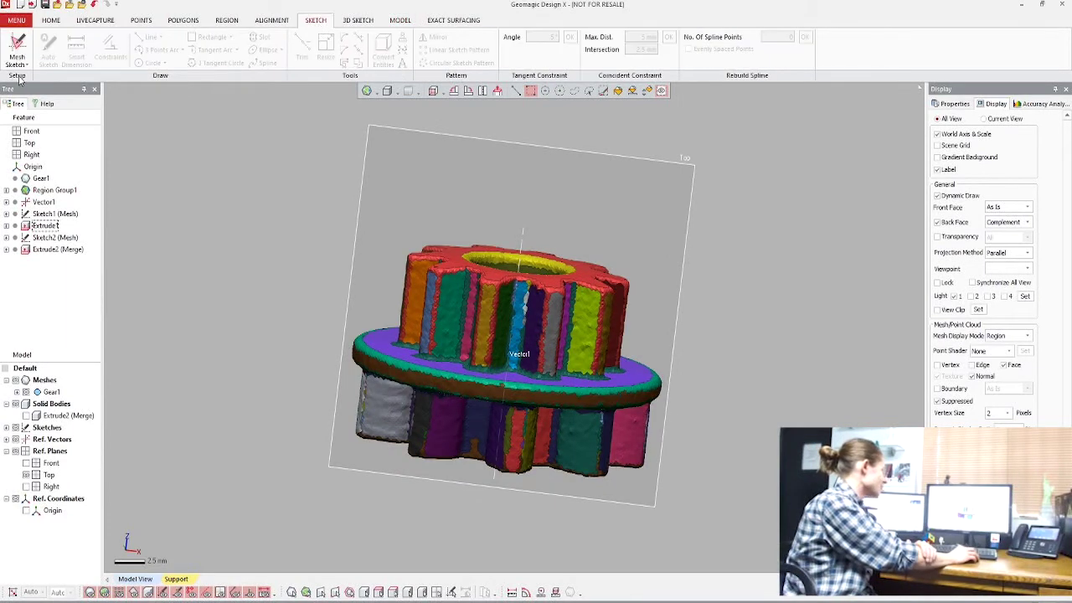
pyautogui.click(16, 47)
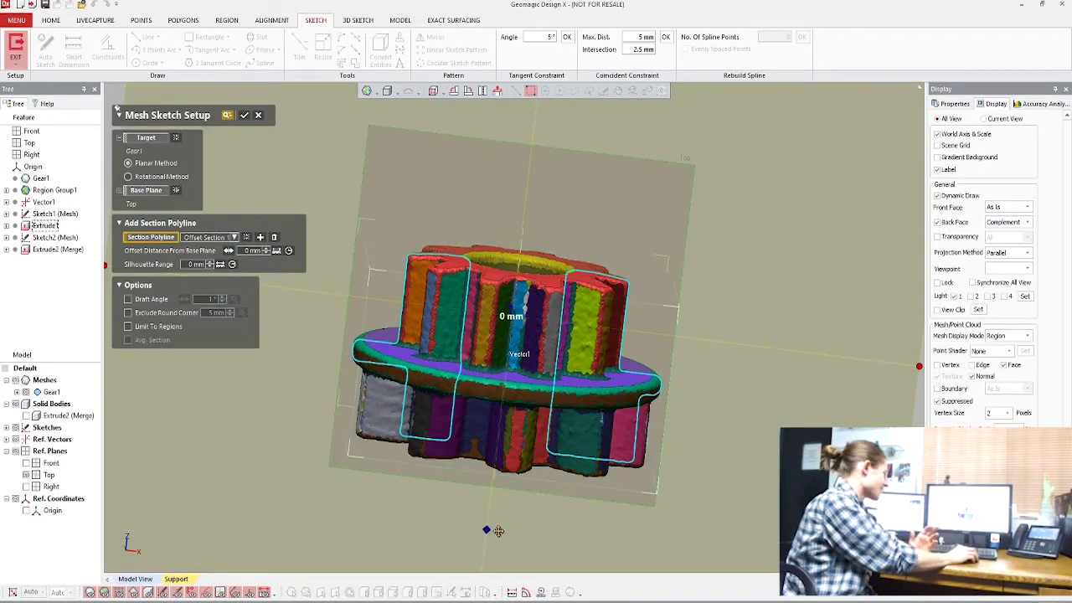
pyautogui.moveTo(611, 450)
pyautogui.mouseDown(button='right')
pyautogui.moveTo(748, 376)
pyautogui.moveTo(697, 353)
pyautogui.mouseUp(button='right')
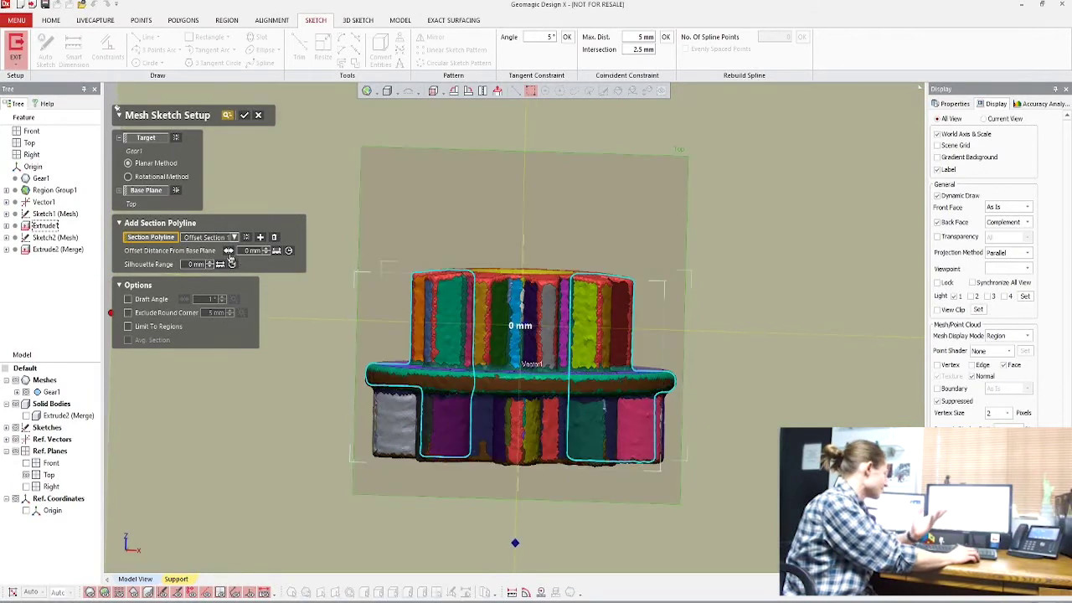
pyautogui.moveTo(369, 310); pyautogui.dragTo(377, 369, button='right')
pyautogui.click(128, 176)
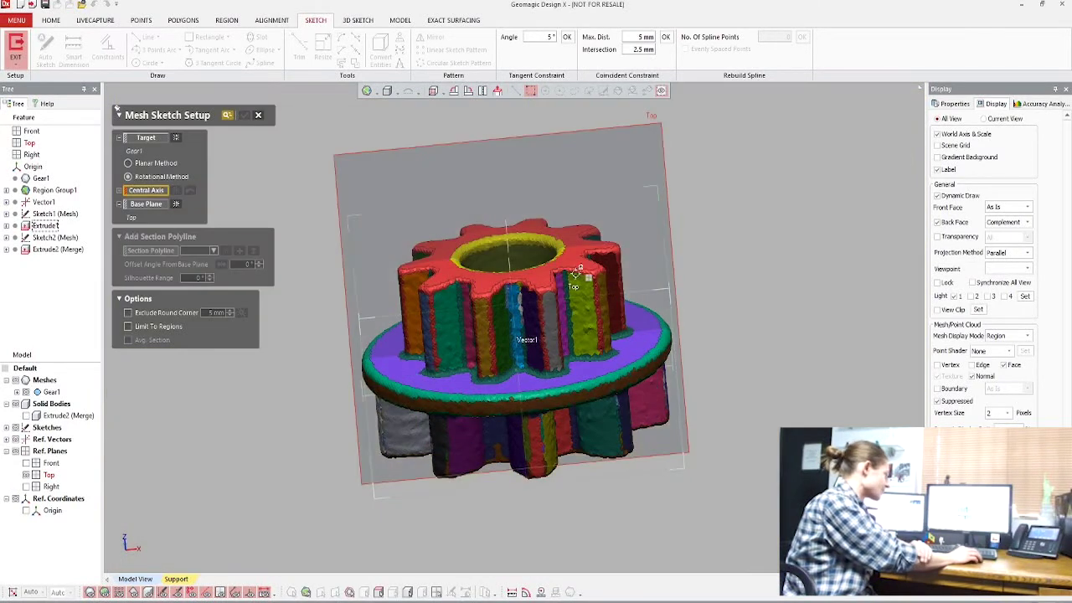
# Use Vector1 as the central axis, widen the silhouette range to 67.9°, and accept the mesh sketch setup
pyautogui.click(638, 194)
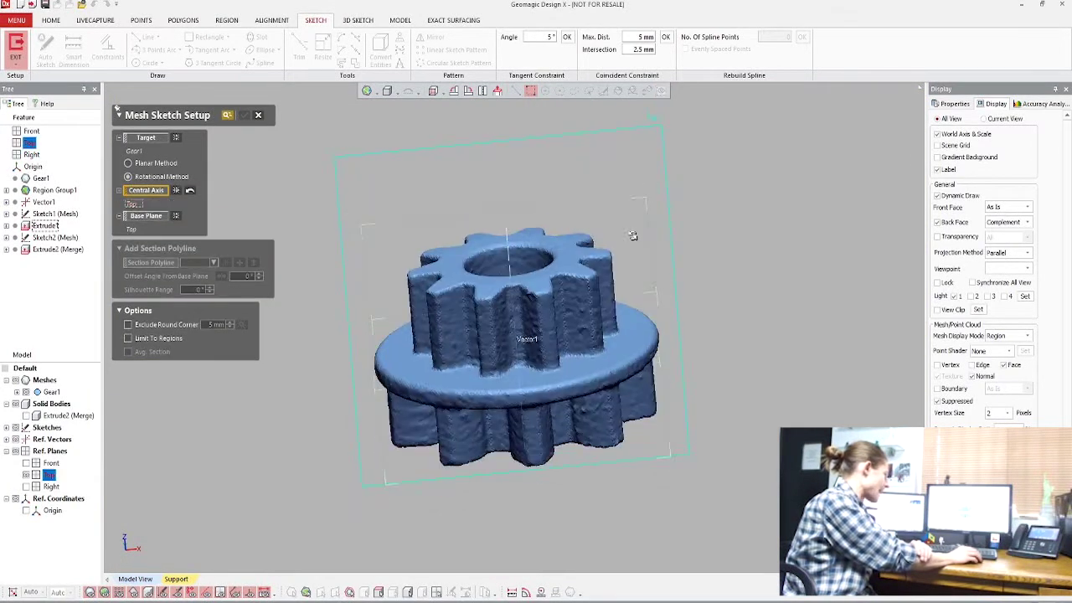
pyautogui.moveTo(634, 238); pyautogui.dragTo(620, 251, button='right')
pyautogui.moveTo(490, 285)
pyautogui.mouseDown(button='right')
pyautogui.moveTo(507, 330)
pyautogui.moveTo(499, 357)
pyautogui.mouseUp(button='right')
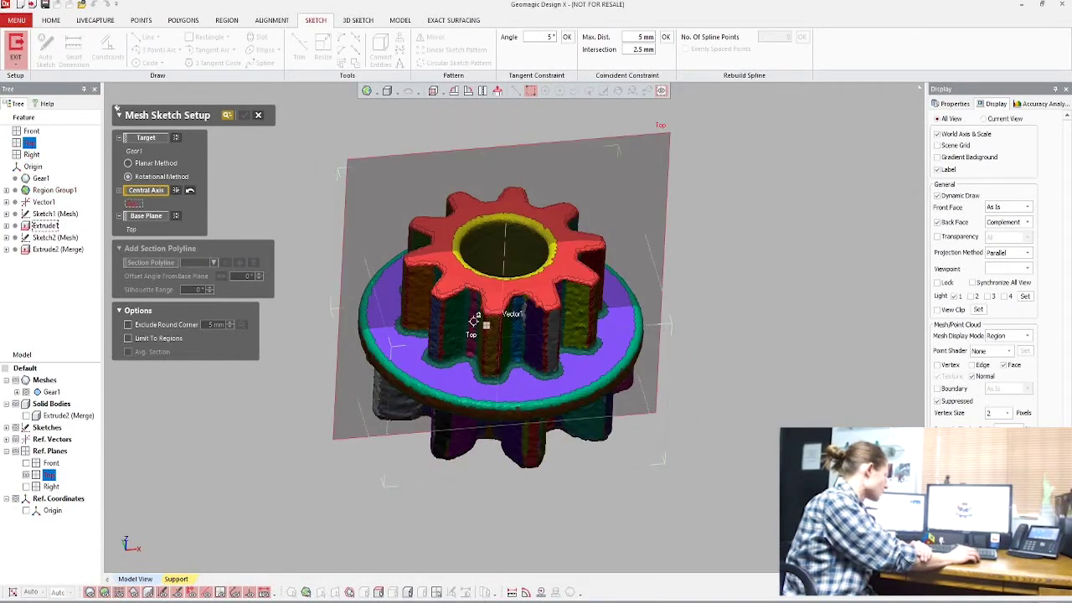
pyautogui.click(473, 330)
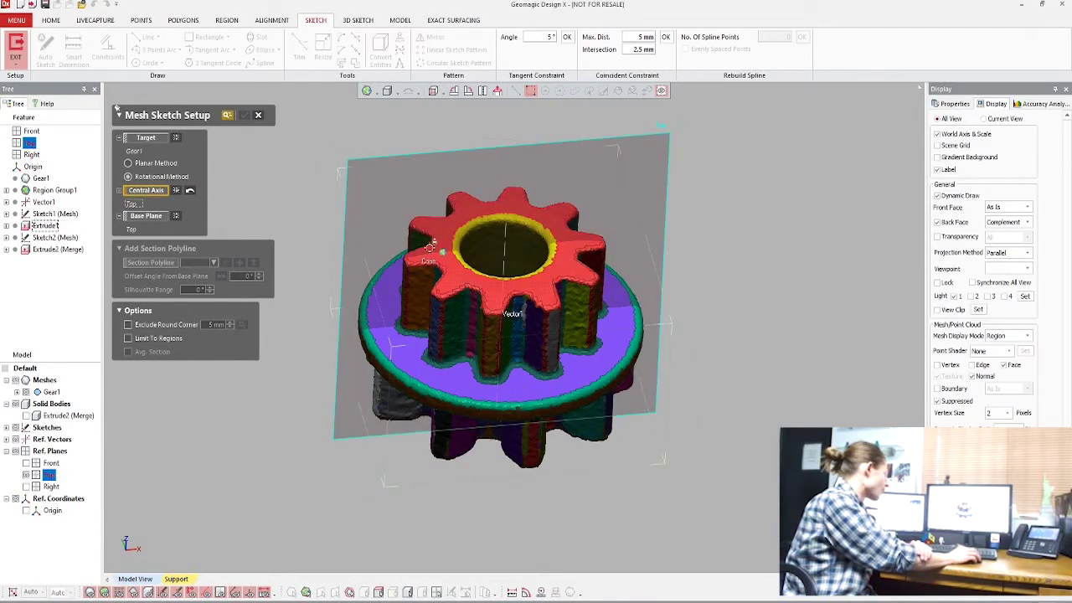
pyautogui.click(561, 168)
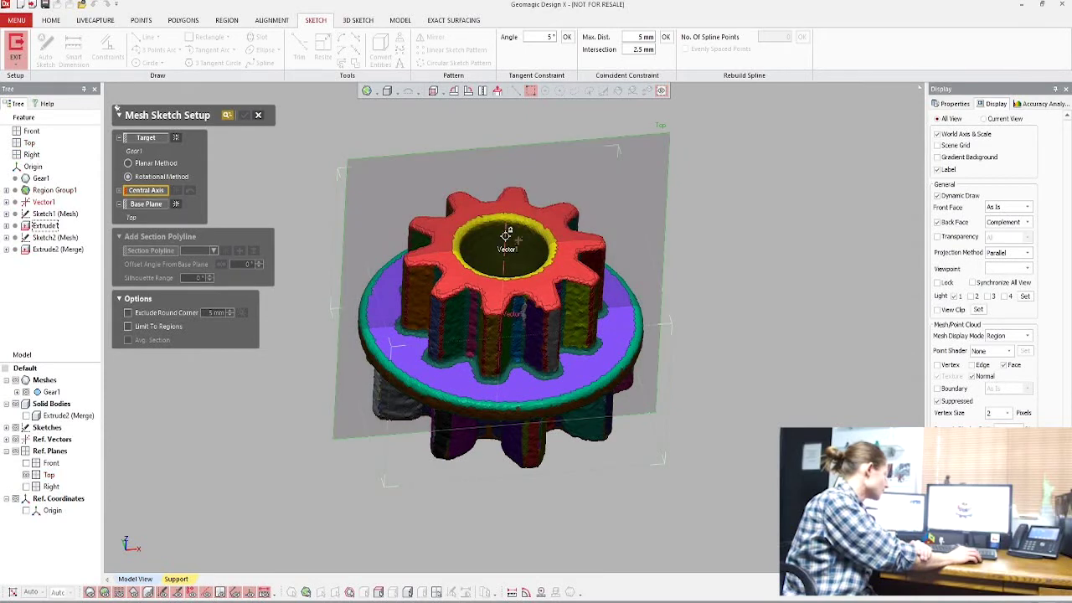
pyautogui.click(505, 234)
pyautogui.moveTo(451, 300); pyautogui.dragTo(487, 299)
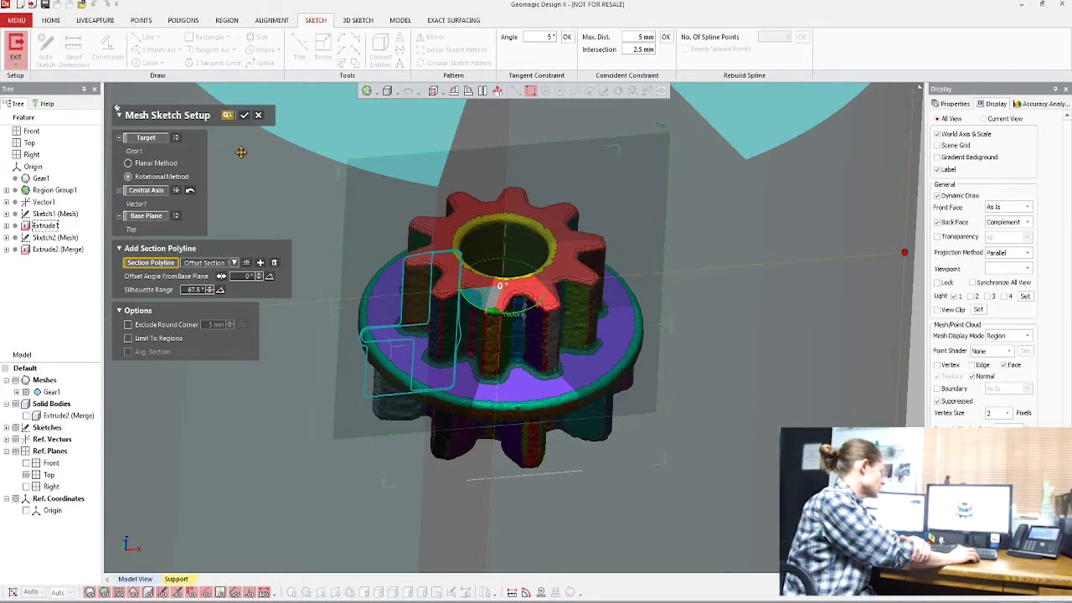
pyautogui.click(244, 117)
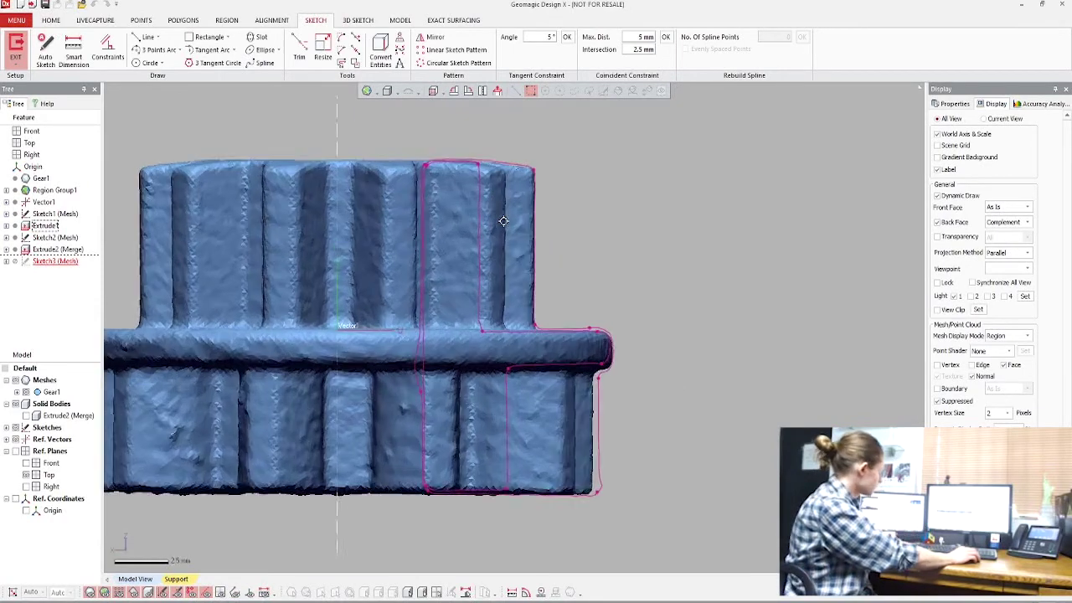
# Hide the gear mesh and show the merged solid body behind the section polylines
pyautogui.scroll(1, 509, 247)
pyautogui.keyDown('ctrl'); pyautogui.moveTo(514, 290); pyautogui.dragTo(598, 328, button='right'); pyautogui.keyUp('ctrl')
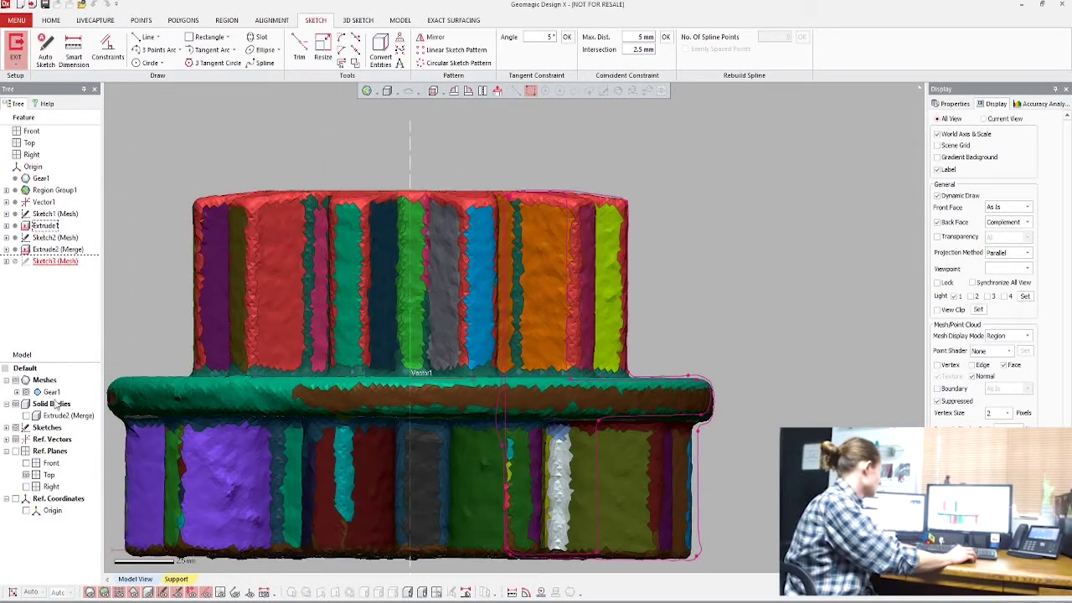
pyautogui.click(26, 392)
pyautogui.click(26, 417)
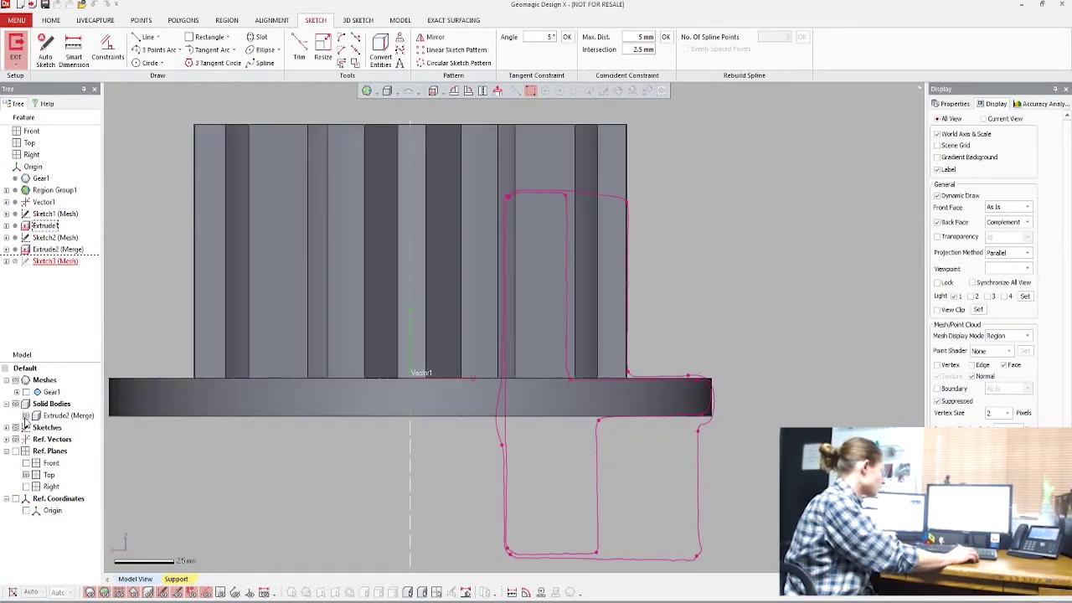
pyautogui.scroll(3, 648, 274)
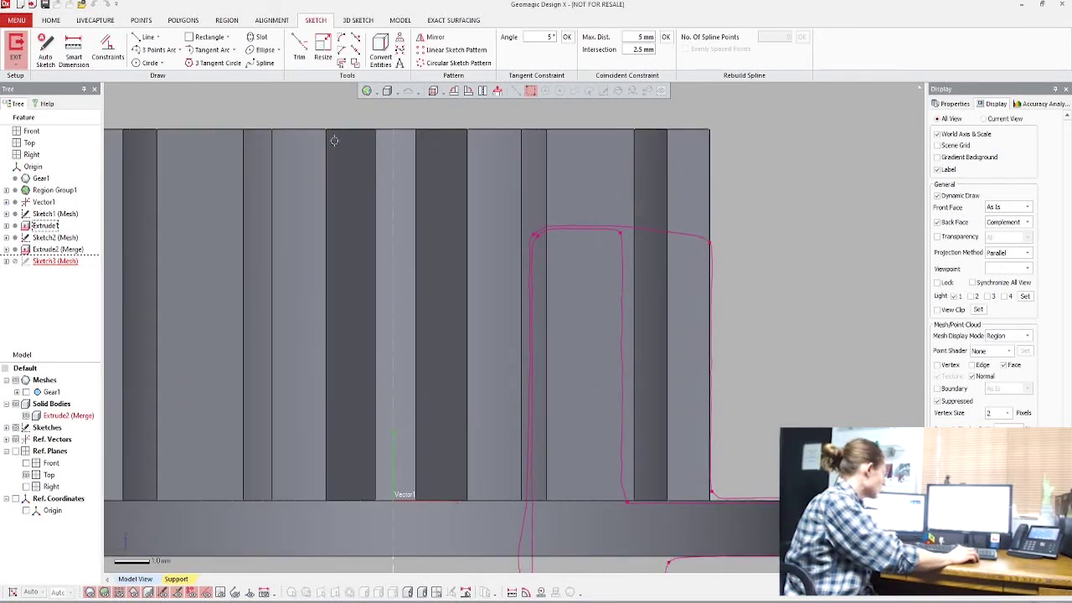
# Convert the Vector1 axis into a sketch line with Convert Entities
pyautogui.click(380, 51)
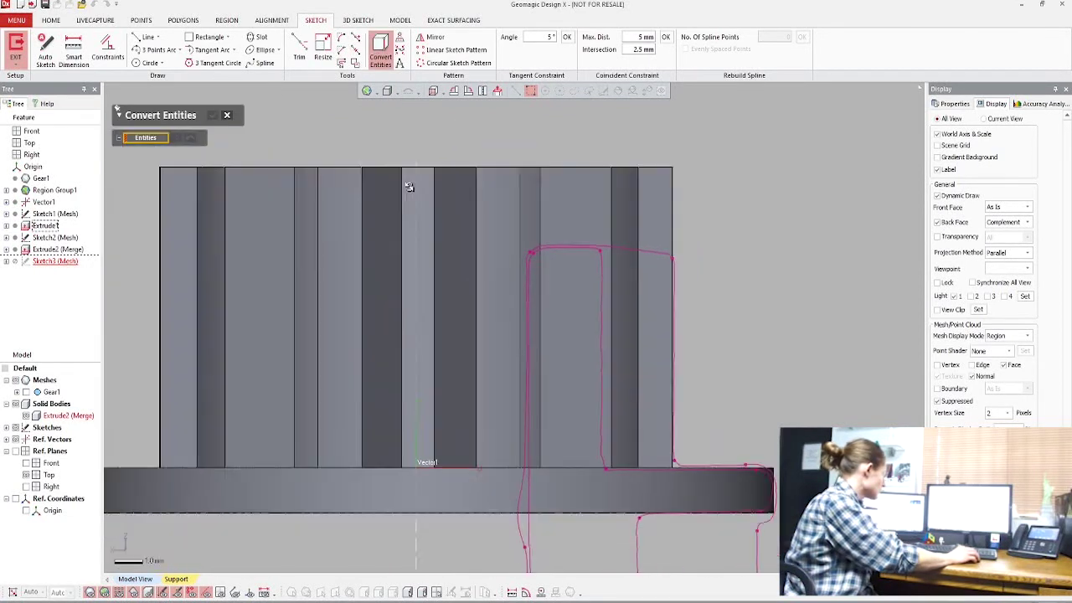
pyautogui.click(417, 169)
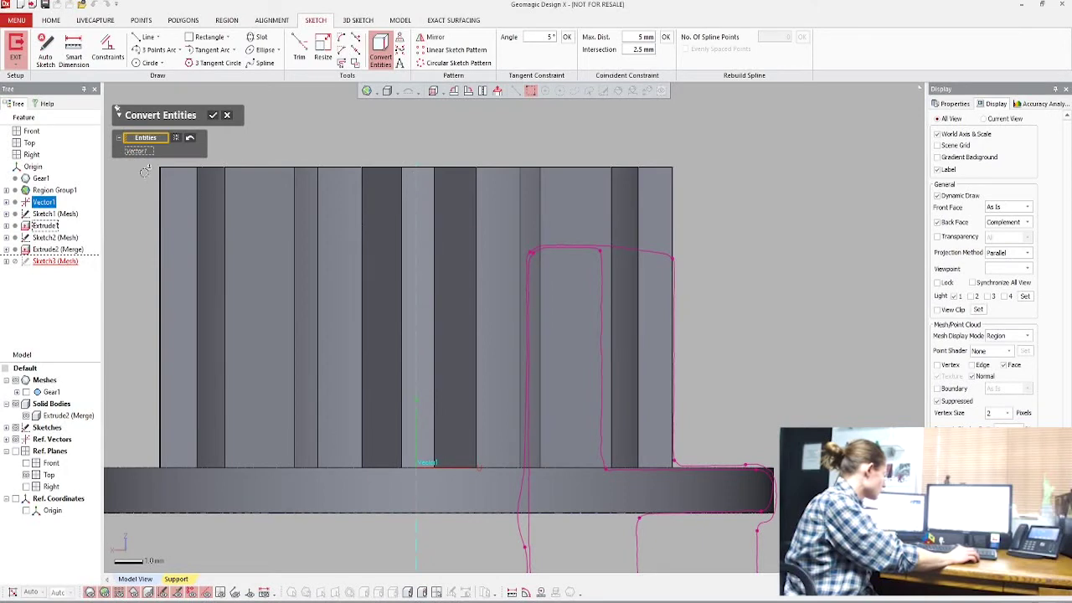
pyautogui.click(214, 116)
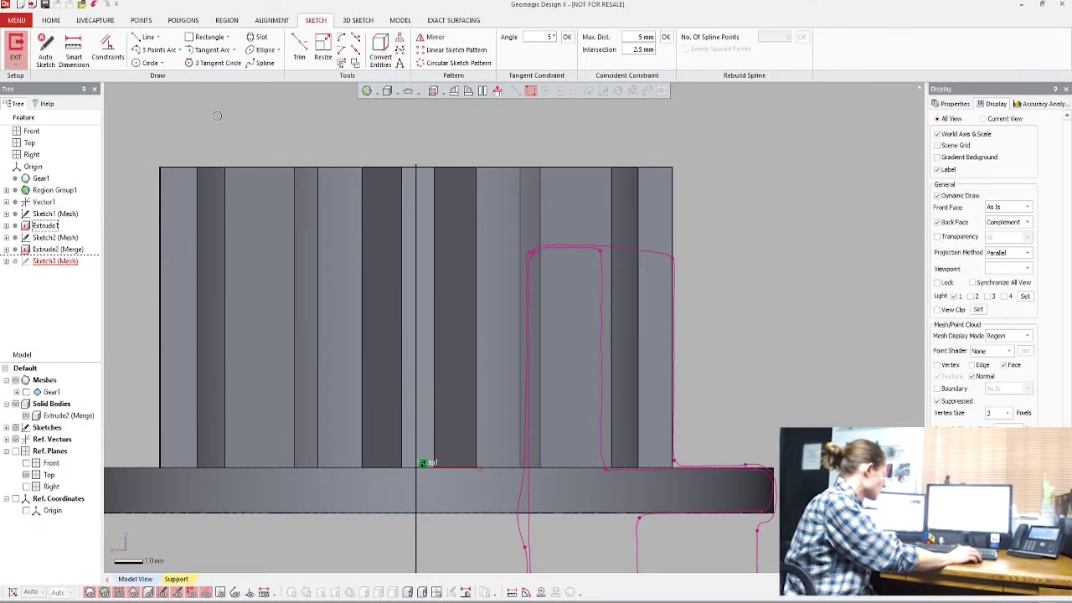
# Fit a three-point arc to the upper section curve, extend it to the axis line, and resize it past the gear's outer edge
pyautogui.click(156, 50)
pyautogui.click(623, 247)
pyautogui.click(195, 118)
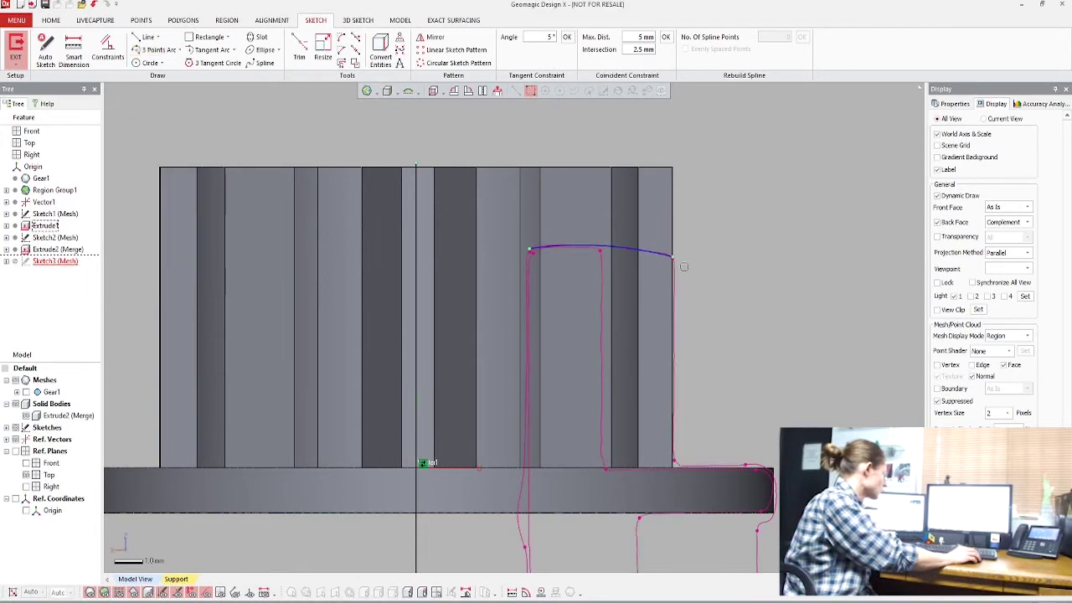
pyautogui.click(356, 40)
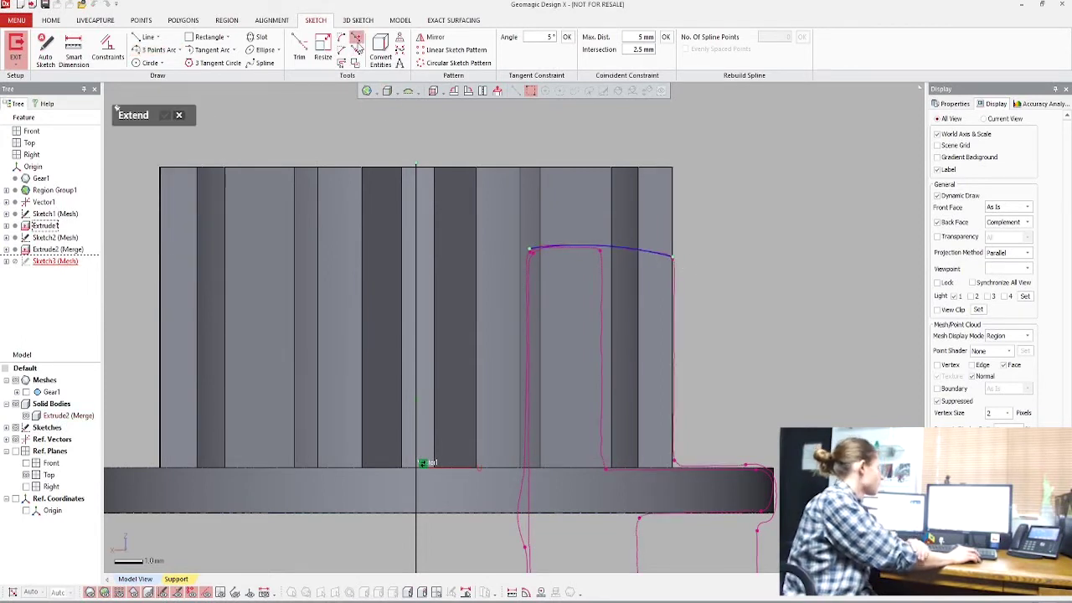
pyautogui.click(543, 245)
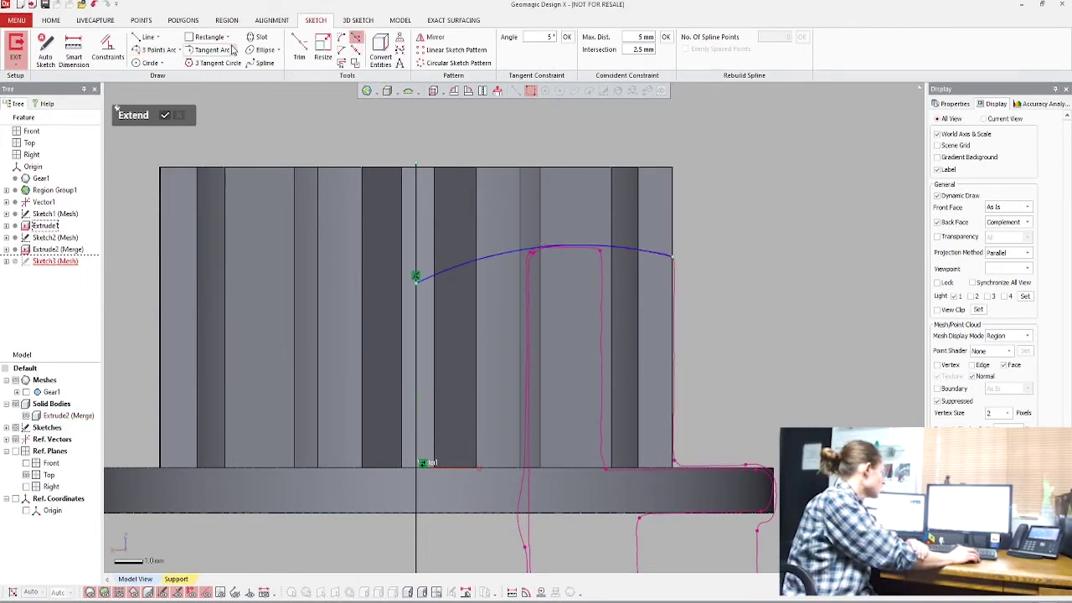
pyautogui.click(329, 51)
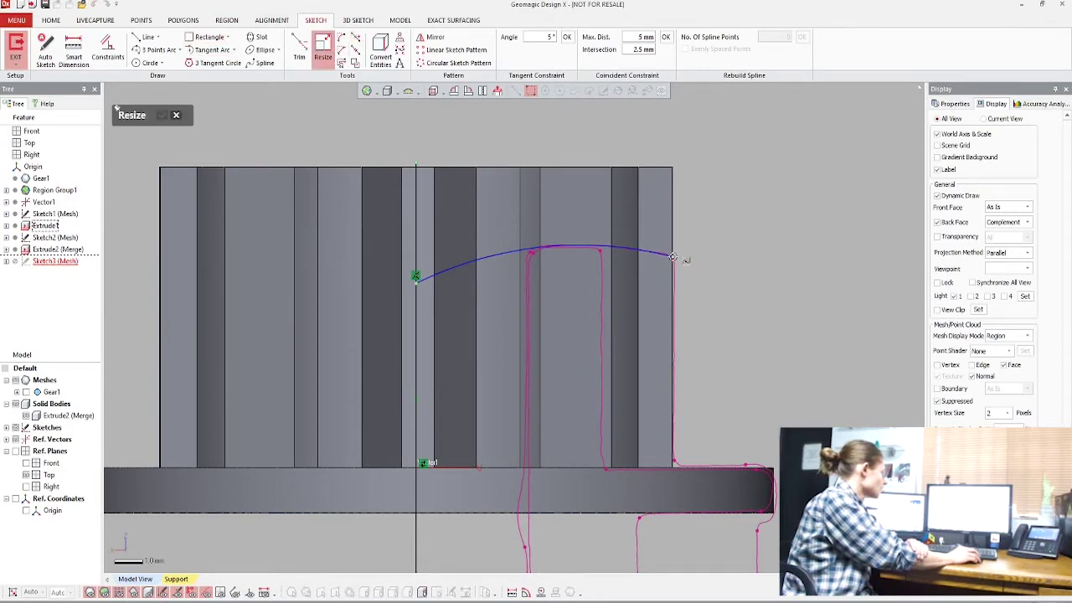
# Draw a horizontal line from the axis just above the solid and a vertical line down to the arc's outer end
pyautogui.click(146, 37)
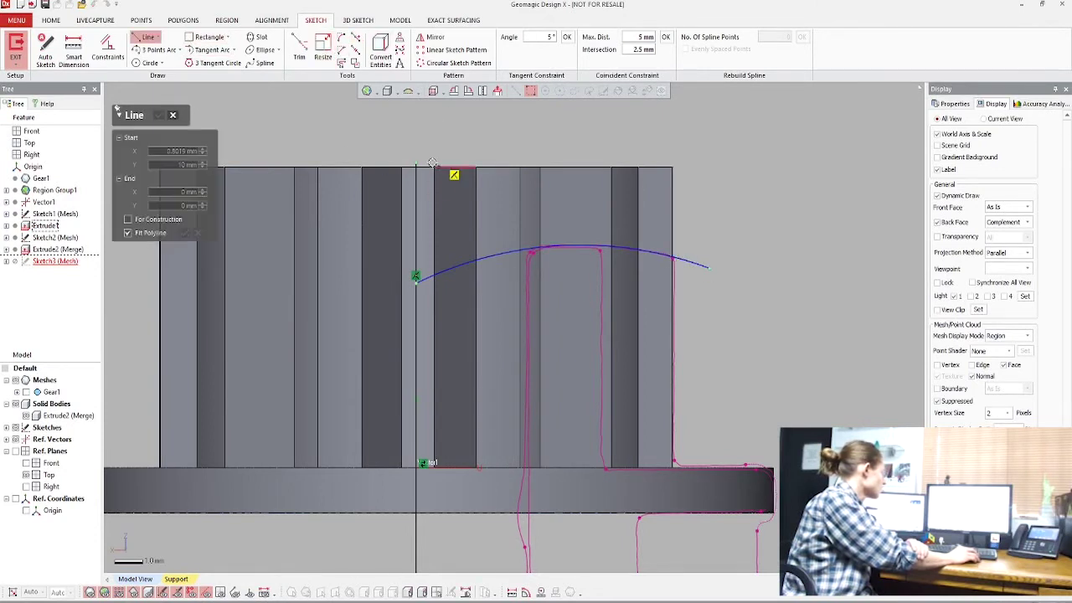
pyautogui.click(417, 162)
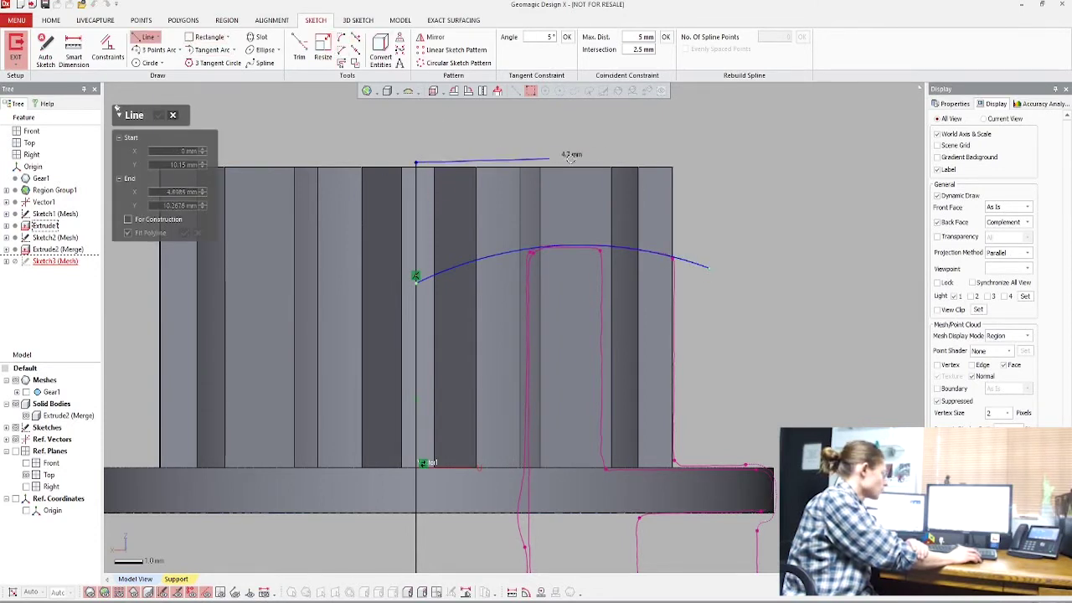
pyautogui.click(710, 161)
pyautogui.click(710, 267)
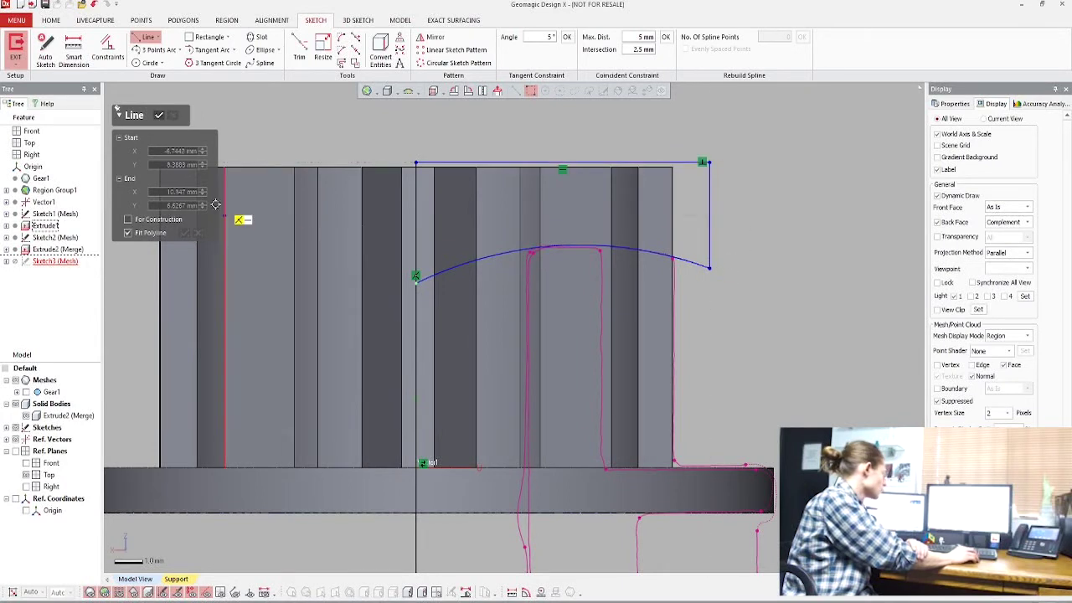
pyautogui.click(162, 116)
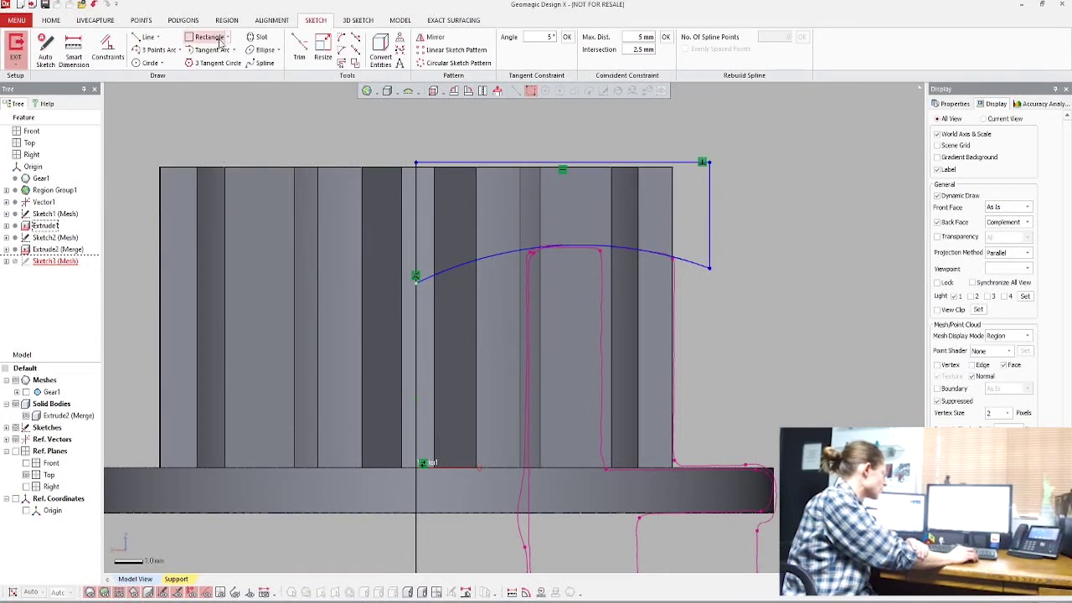
# Power Trim the axis line below the arc to close the cutting profile, and exit the sketch
pyautogui.click(299, 47)
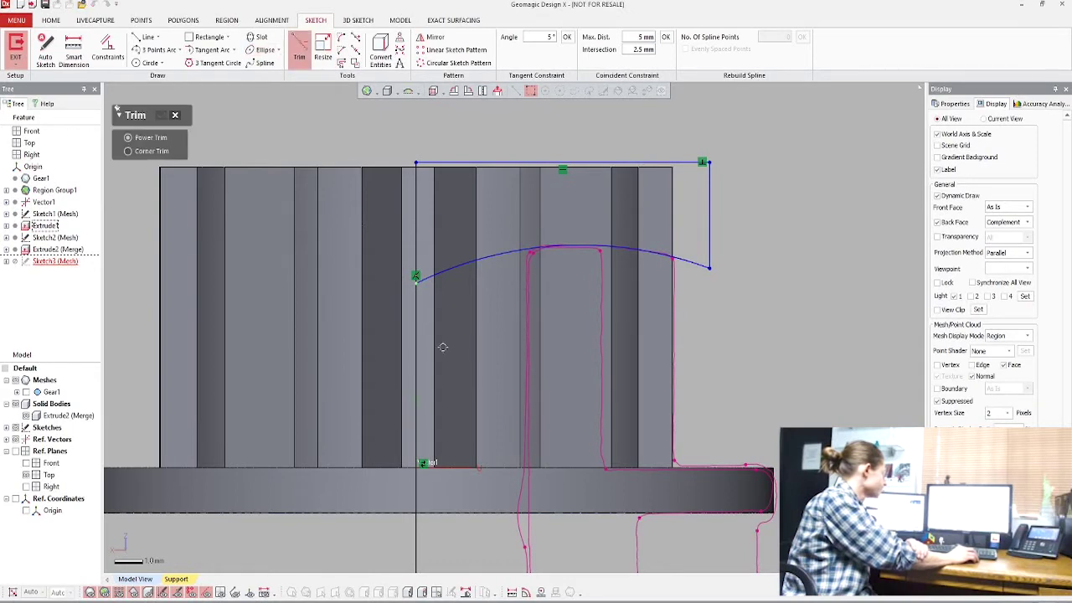
pyautogui.click(417, 340)
pyautogui.click(160, 117)
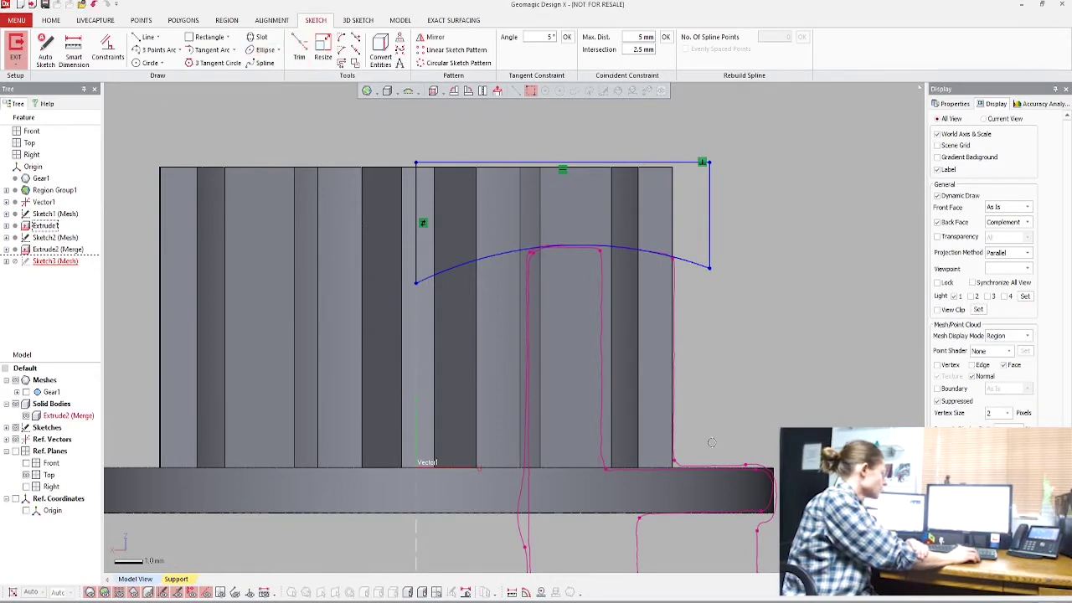
pyautogui.press('Escape')
pyautogui.scroll(-3, 765, 382)
pyautogui.moveTo(765, 383)
pyautogui.mouseDown(button='right')
pyautogui.moveTo(409, 311)
pyautogui.moveTo(287, 109)
pyautogui.mouseUp(button='right')
# Revolve the closed profile 360° about Vector1 as a cut through the top of the upper gear
pyautogui.click(400, 20)
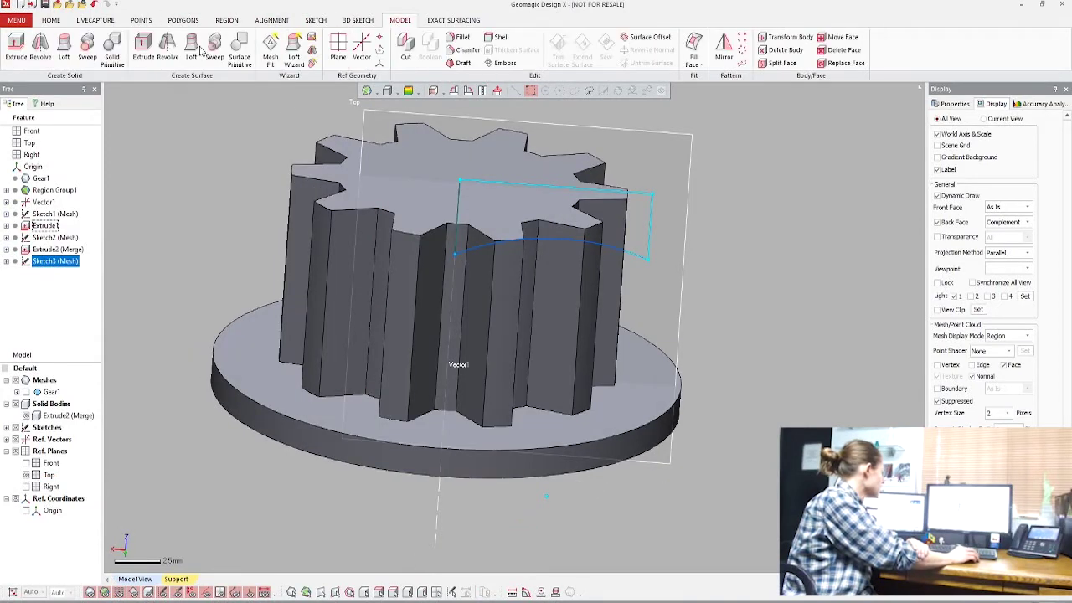
pyautogui.click(41, 48)
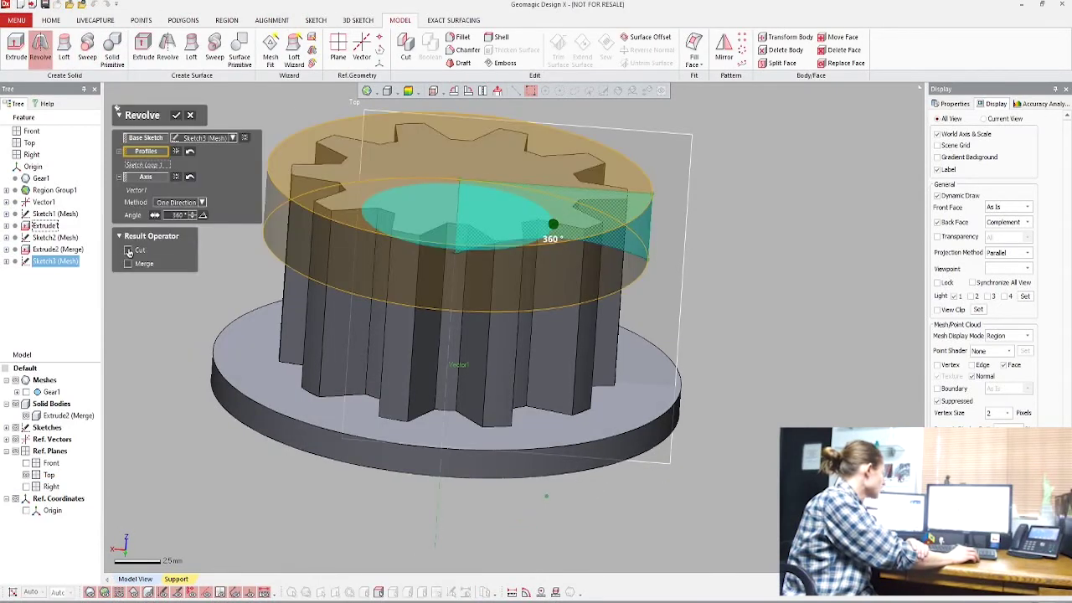
pyautogui.click(128, 251)
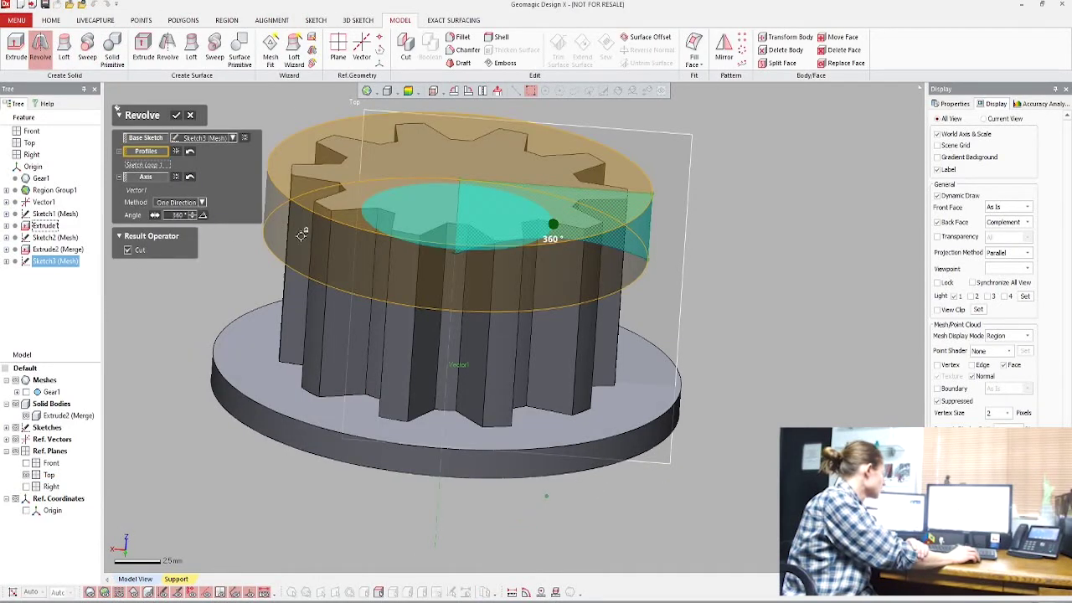
pyautogui.click(177, 116)
pyautogui.click(754, 312)
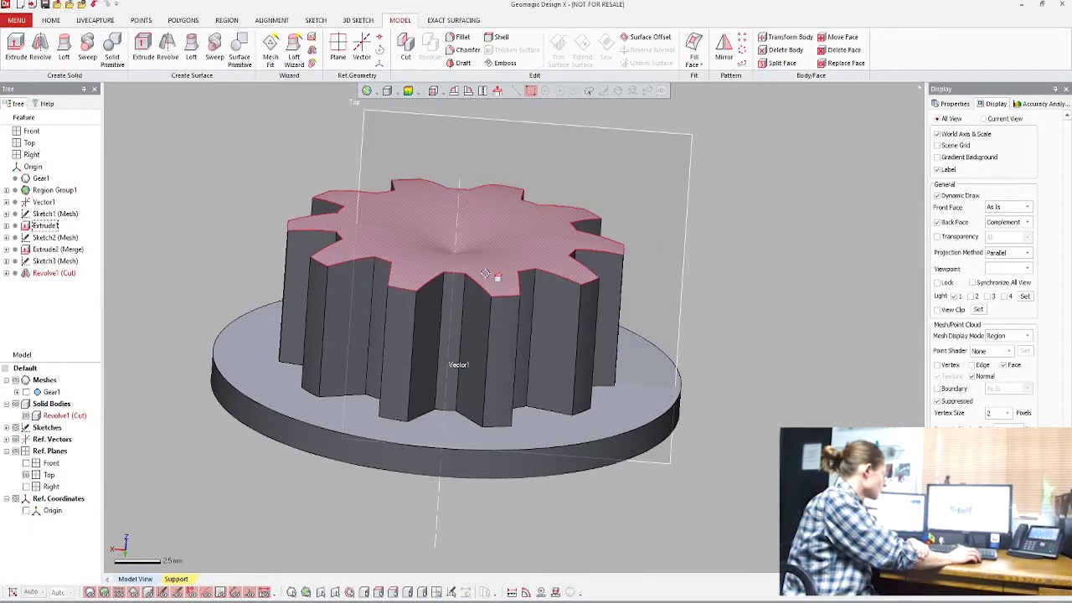
# Show the gear mesh over the solid and compare the cut top and the flange with the scan
pyautogui.moveTo(497, 280)
pyautogui.mouseDown(button='right')
pyautogui.moveTo(464, 299)
pyautogui.moveTo(503, 293)
pyautogui.mouseUp(button='right')
pyautogui.scroll(-2, 539, 296)
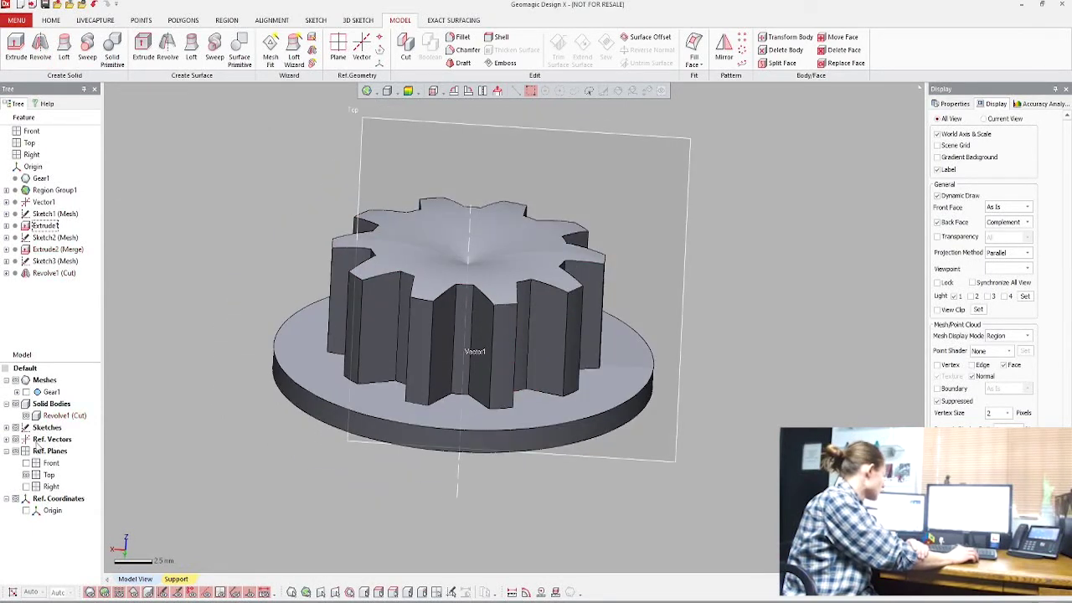
pyautogui.click(37, 391)
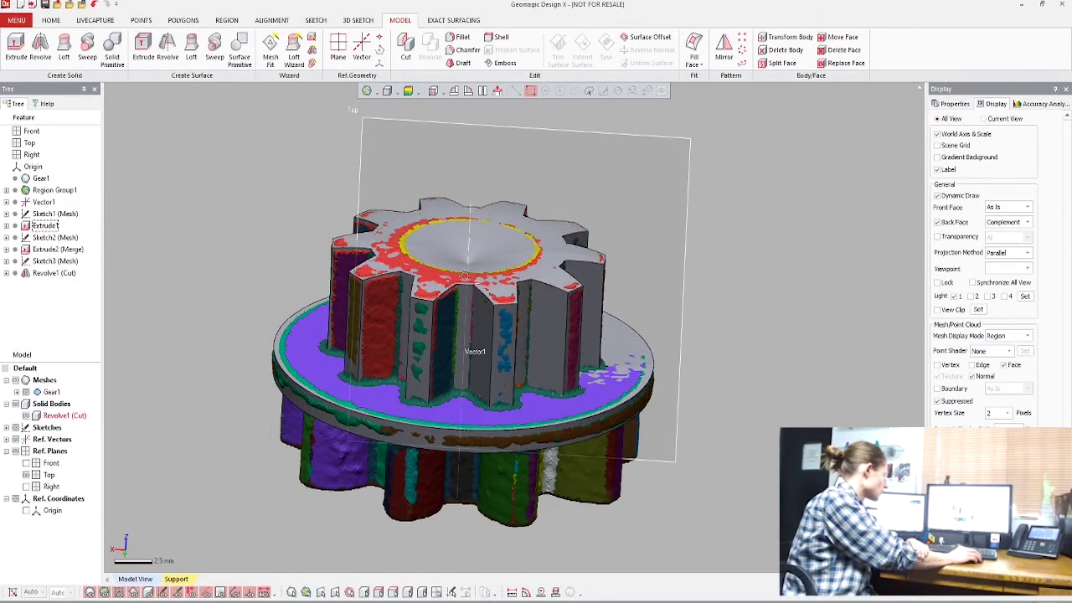
pyautogui.moveTo(603, 357); pyautogui.dragTo(365, 451, button='right')
# Hide the gear mesh and the Top reference plane, exposing the solid flange's underside
pyautogui.click(26, 392)
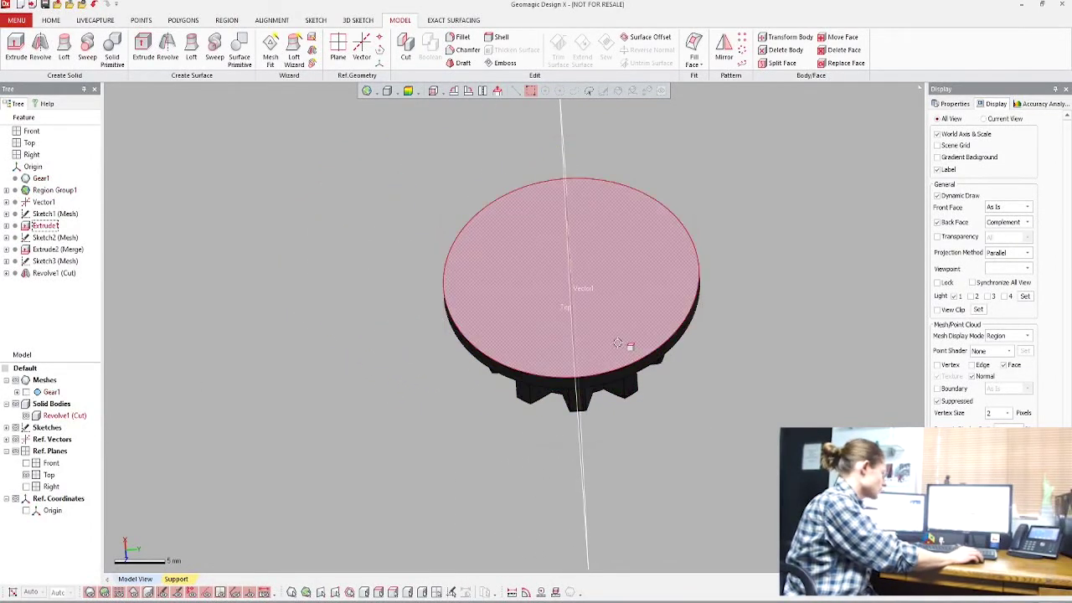
pyautogui.scroll(1, 620, 365)
pyautogui.moveTo(753, 281); pyautogui.dragTo(694, 359, button='right')
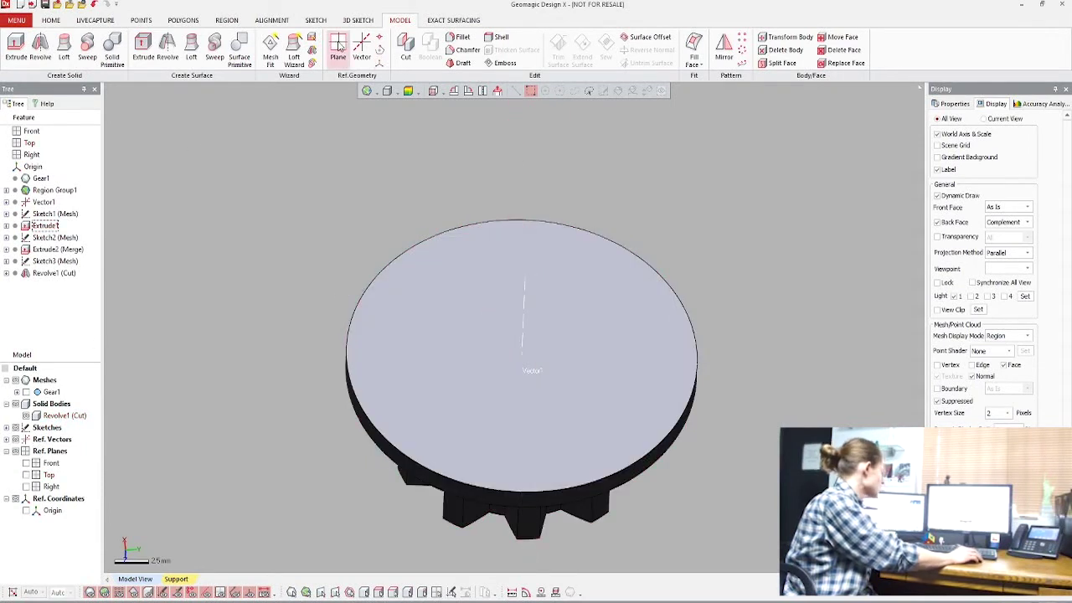
# Start a planar mesh sketch on the flange's flat face, showing the gear mesh and offsetting the section 2.5 mm through the teeth
pyautogui.click(315, 20)
pyautogui.click(16, 50)
pyautogui.click(502, 387)
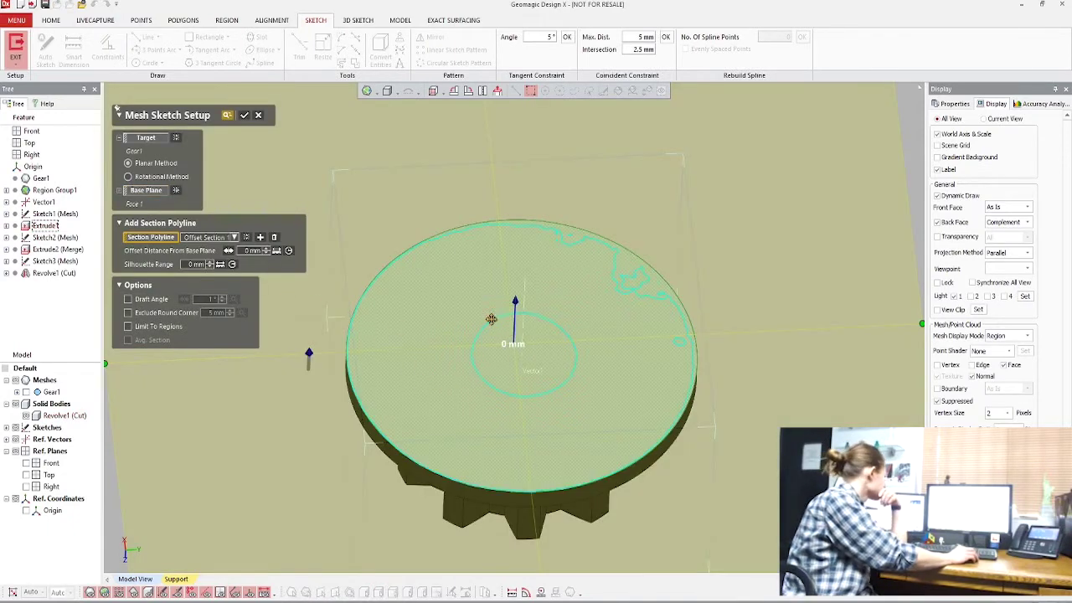
pyautogui.click(26, 392)
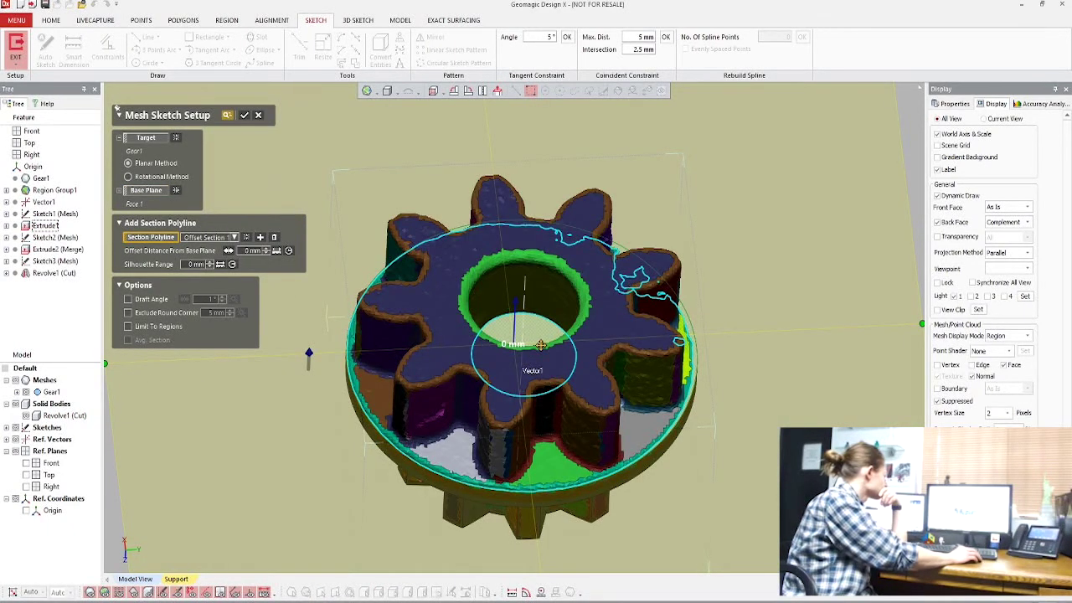
pyautogui.moveTo(522, 284); pyautogui.dragTo(526, 262)
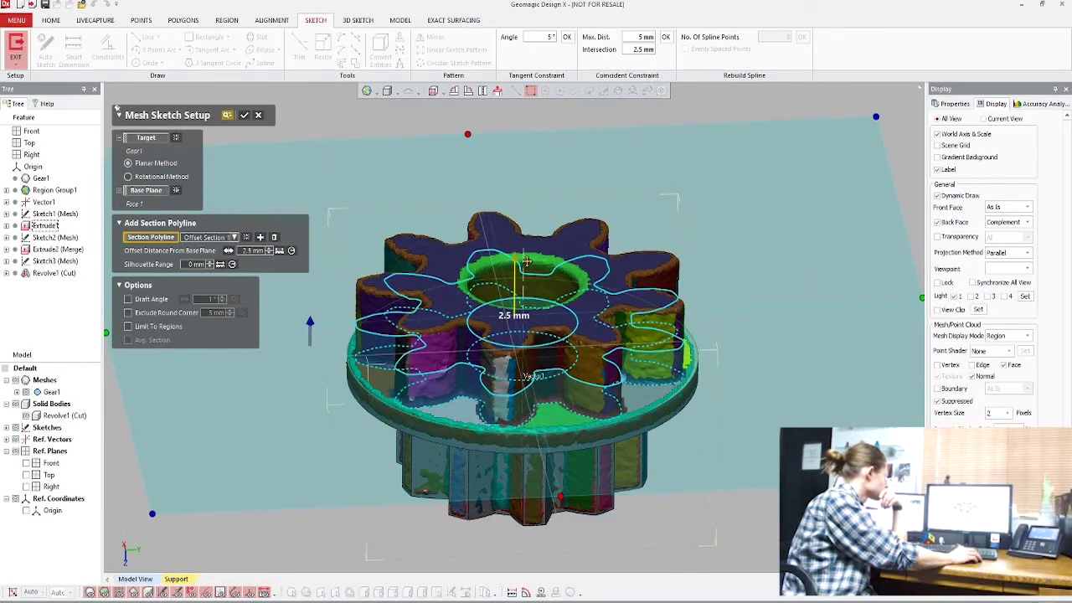
pyautogui.click(244, 115)
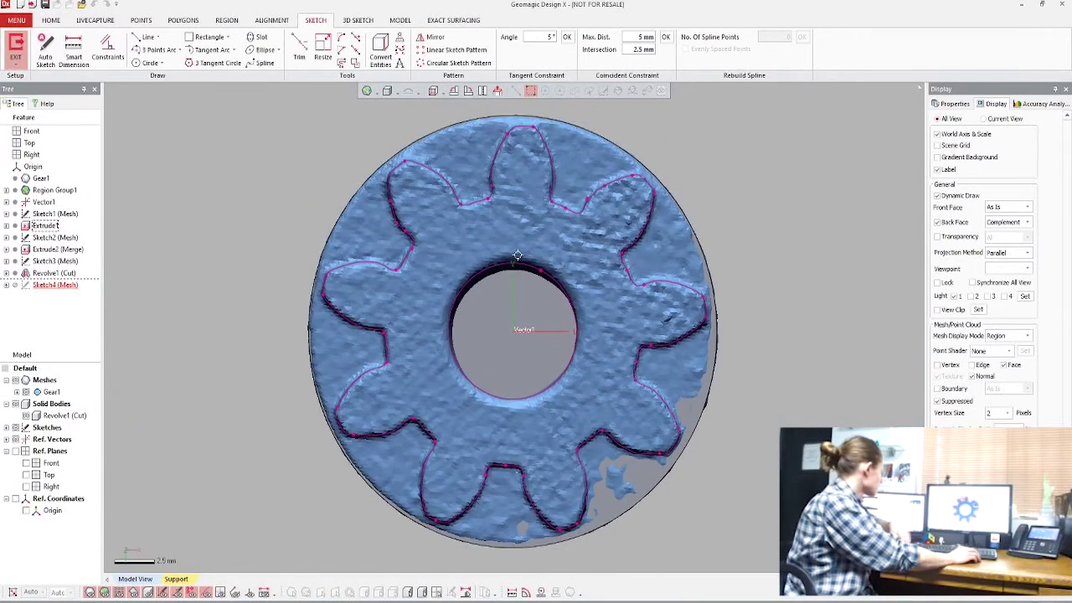
# Hide the gear mesh, leaving the section polylines over the solid flange face
pyautogui.click(26, 416)
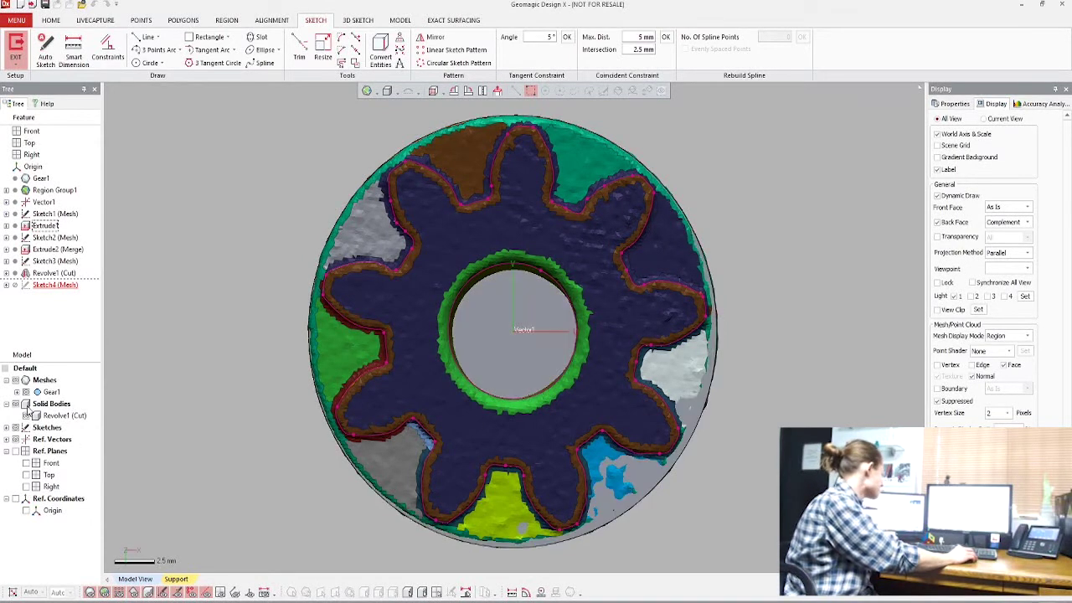
pyautogui.click(26, 392)
pyautogui.scroll(1, 568, 254)
pyautogui.keyDown('ctrl'); pyautogui.moveTo(565, 272); pyautogui.dragTo(515, 275, button='right'); pyautogui.keyUp('ctrl')
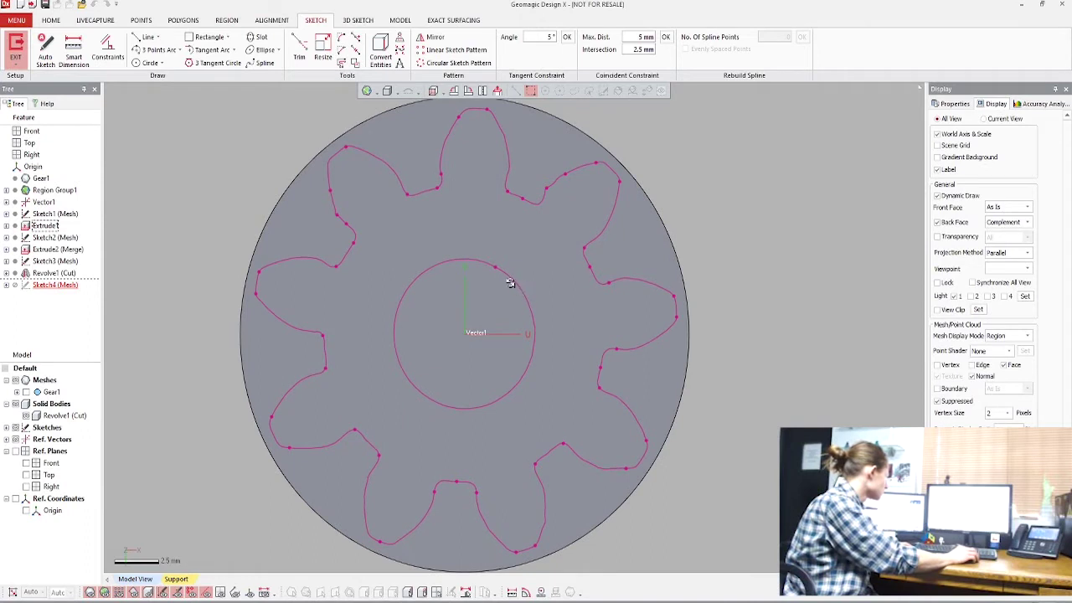
# Draw two circles centred on the origin, about 11.9 mm radius through the tooth tips and about 7.9 mm through the tooth roots
pyautogui.click(148, 63)
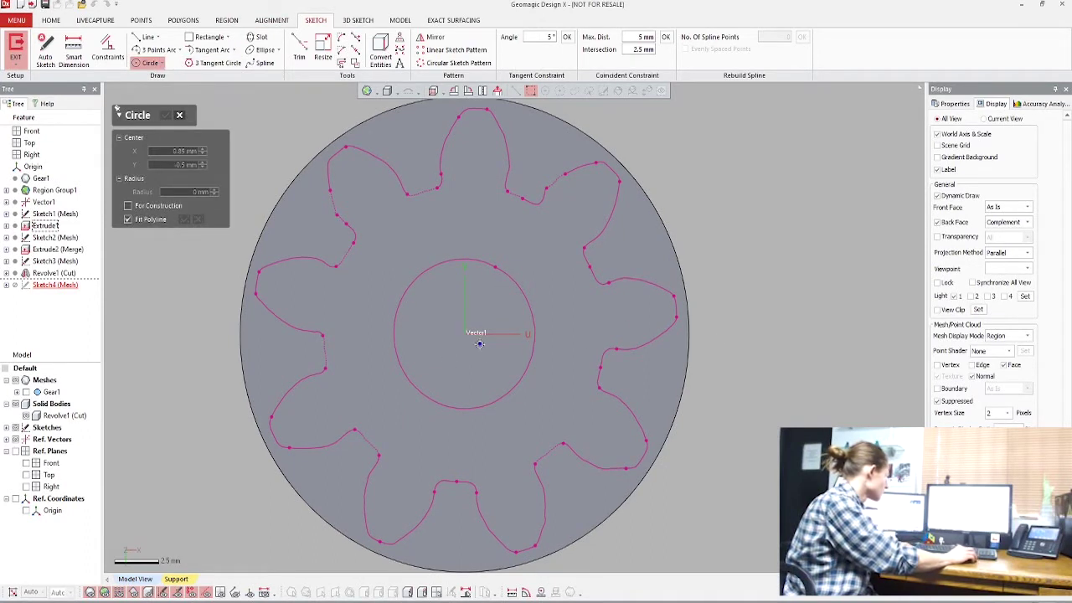
pyautogui.click(465, 335)
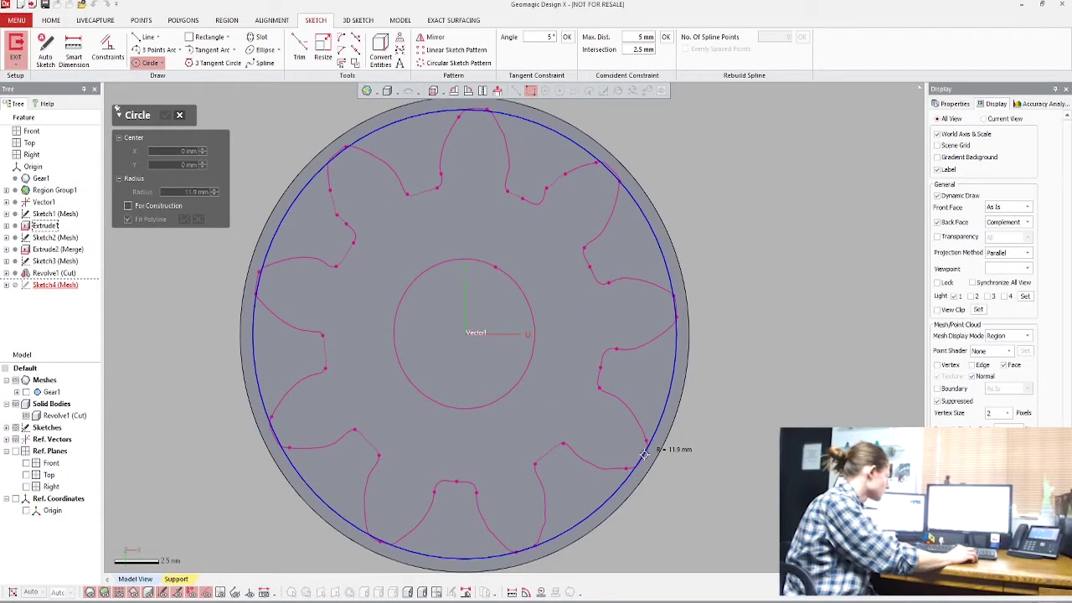
pyautogui.click(643, 453)
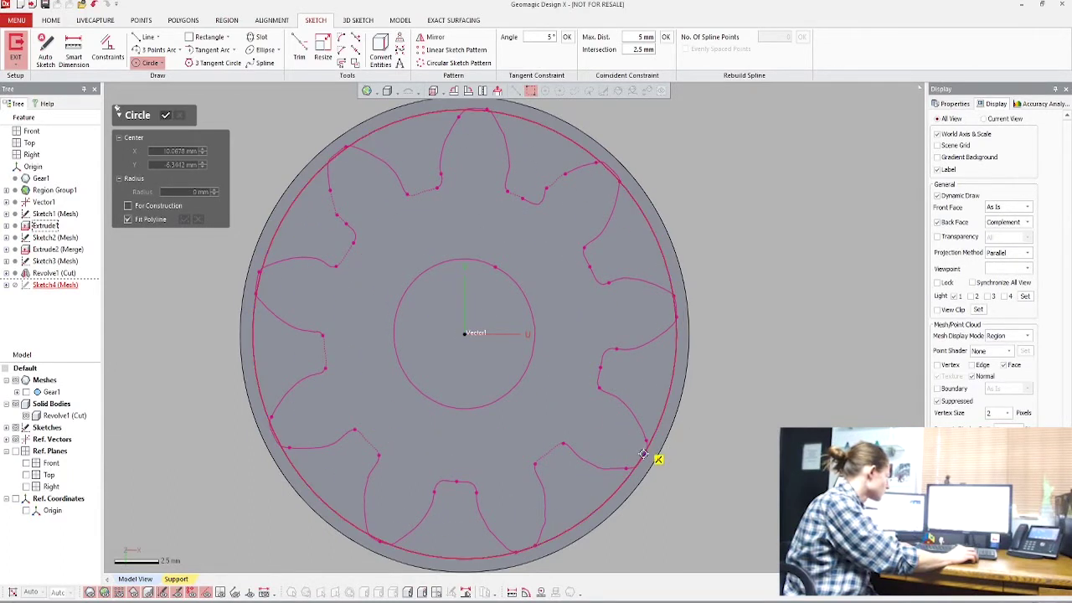
pyautogui.click(465, 335)
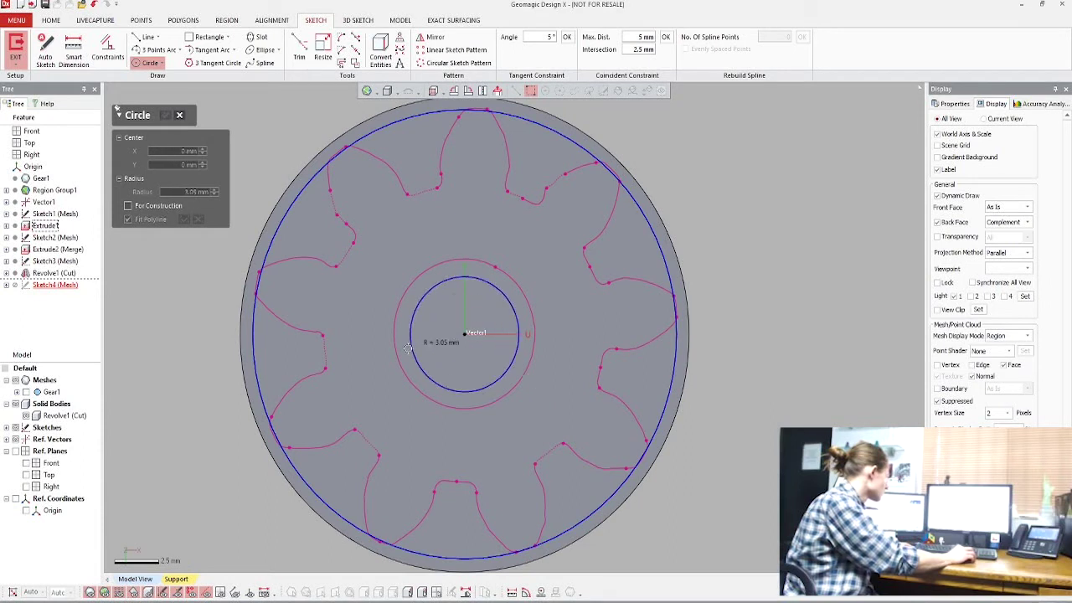
pyautogui.click(325, 352)
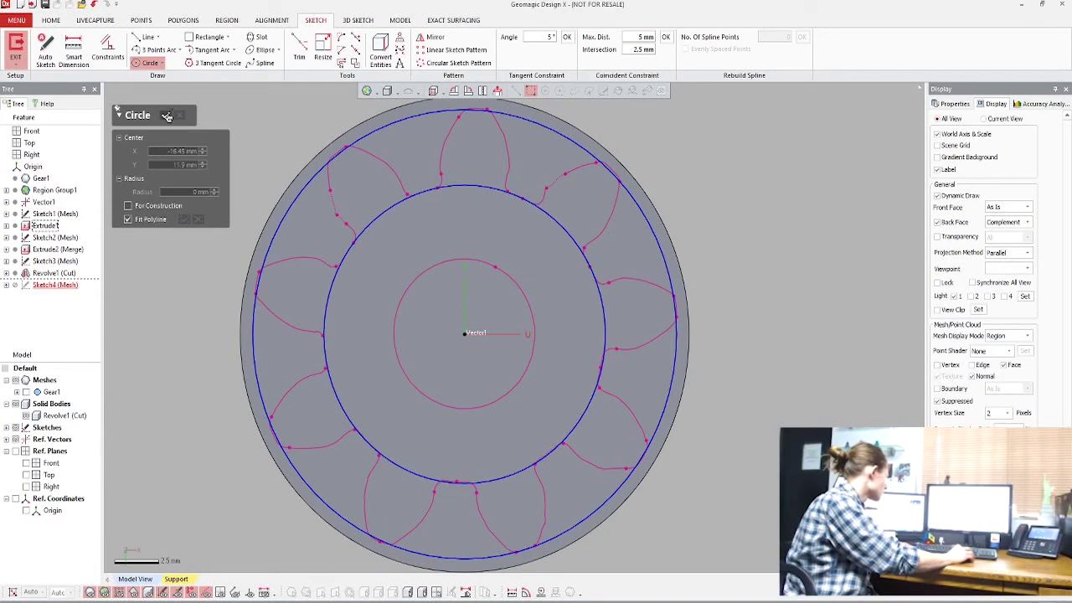
pyautogui.click(167, 116)
# Dimension the tooth-tip circle's radius as 12 mm and the tooth-root circle's radius as 7.9 mm
pyautogui.click(74, 52)
pyautogui.click(260, 240)
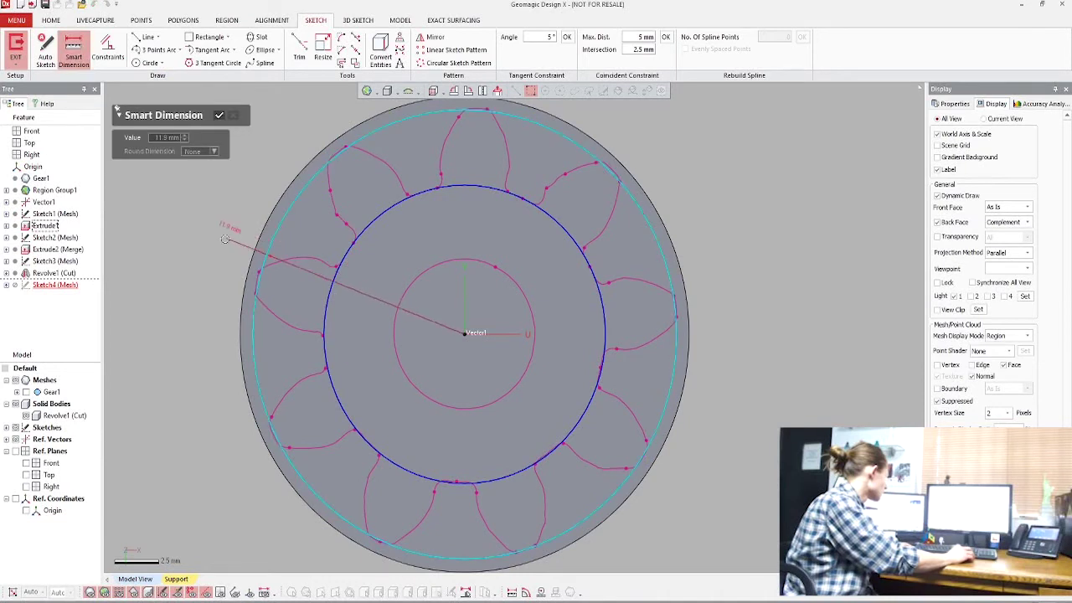
pyautogui.click(205, 210)
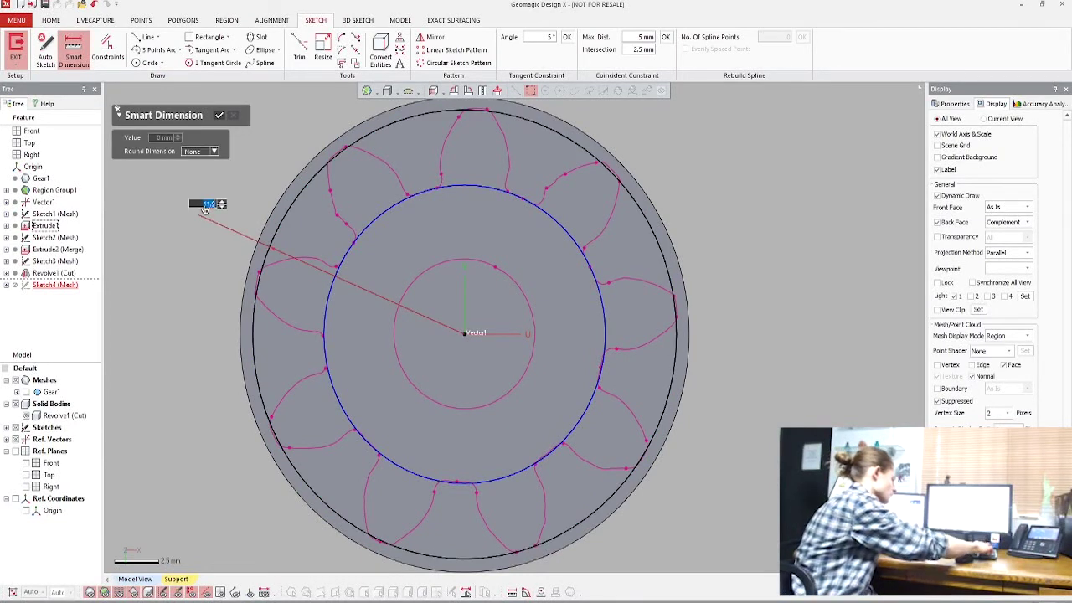
pyautogui.write('12')
pyautogui.press('Return')
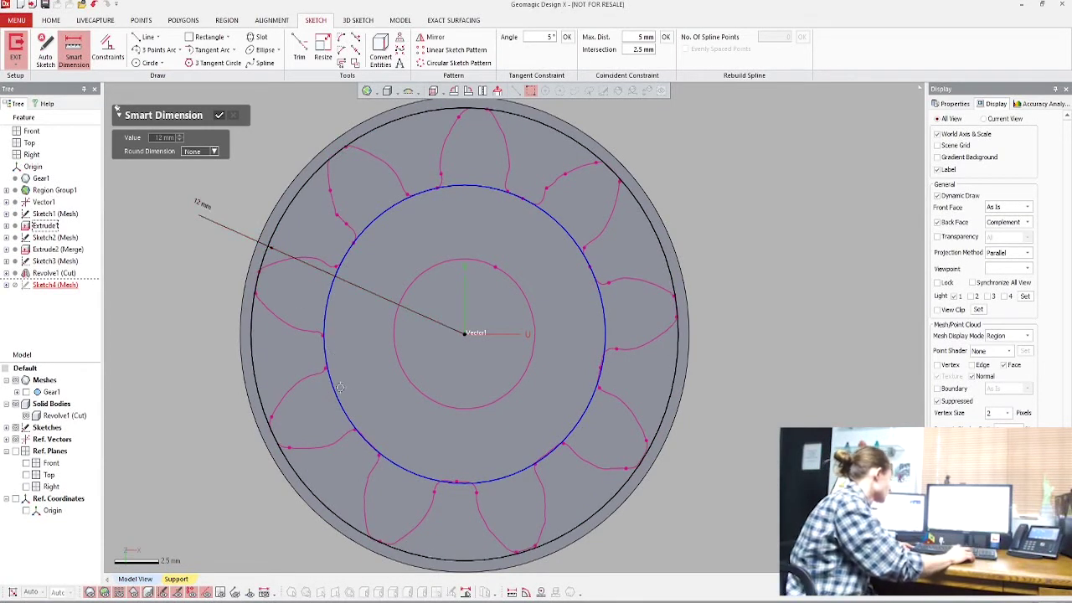
pyautogui.click(325, 326)
pyautogui.click(168, 385)
pyautogui.write('7.9')
pyautogui.press('Return')
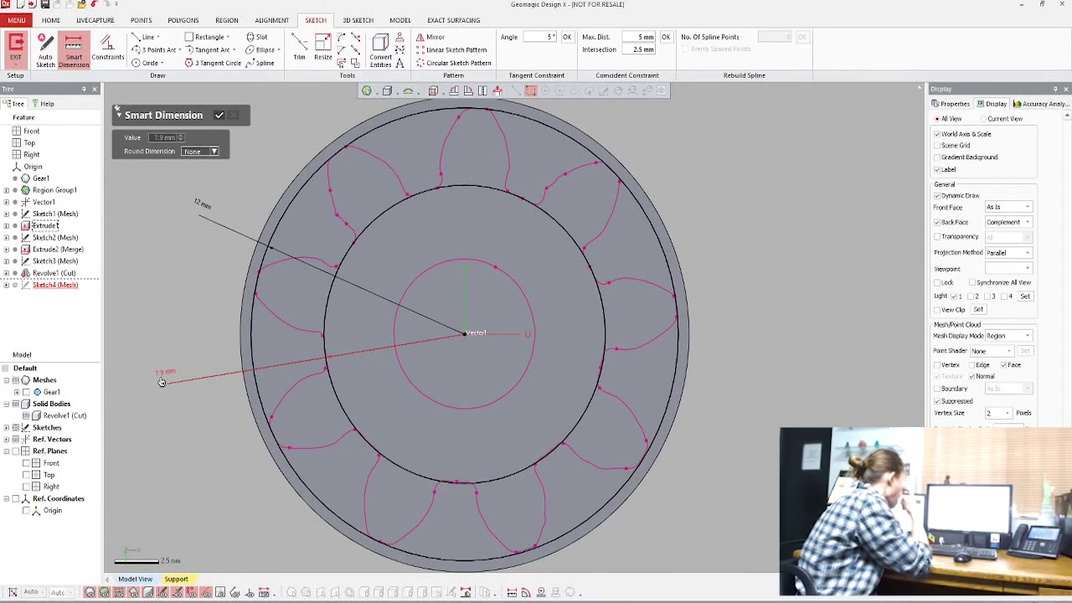
pyautogui.click(219, 116)
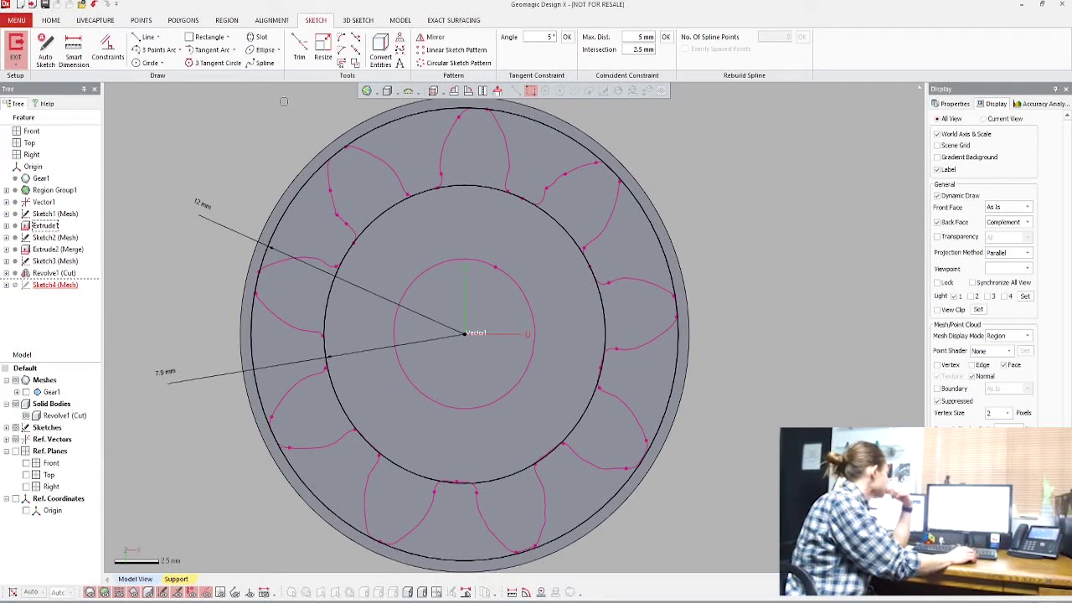
# Try fitting splines with 15 interpolation points to both flanks of the tooth beside the sketch's U axis
pyautogui.click(263, 62)
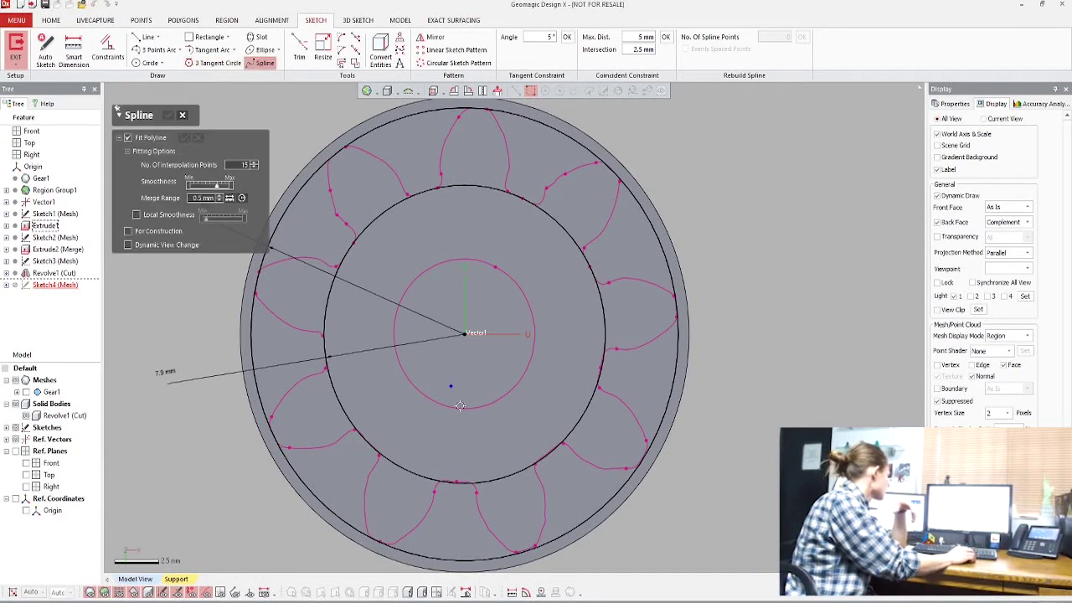
pyautogui.scroll(2, 479, 424)
pyautogui.scroll(-1, 432, 466)
pyautogui.moveTo(431, 382)
pyautogui.keyDown('ctrl'); pyautogui.mouseDown(button='right')
pyautogui.moveTo(407, 374)
pyautogui.moveTo(428, 382)
pyautogui.moveTo(432, 361)
pyautogui.mouseUp(button='right'); pyautogui.keyUp('ctrl')
pyautogui.moveTo(460, 402)
pyautogui.keyDown('ctrl'); pyautogui.mouseDown(button='right')
pyautogui.moveTo(432, 375)
pyautogui.moveTo(442, 403)
pyautogui.mouseUp(button='right'); pyautogui.keyUp('ctrl')
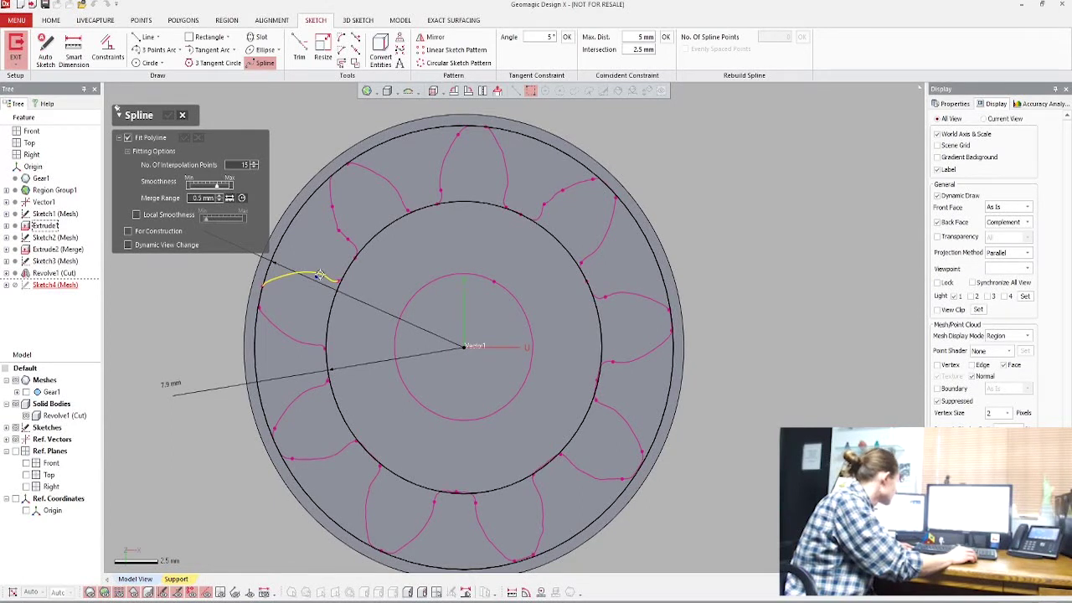
pyautogui.scroll(1, 305, 320)
pyautogui.keyDown('ctrl'); pyautogui.moveTo(276, 346); pyautogui.dragTo(358, 359, button='right'); pyautogui.keyUp('ctrl')
pyautogui.scroll(1, 355, 350)
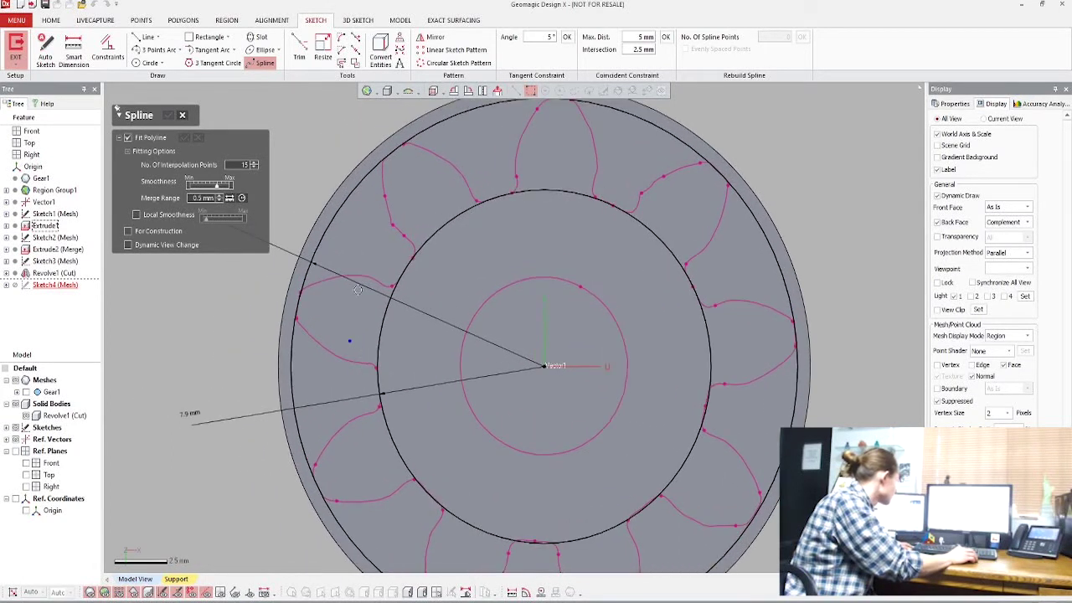
pyautogui.scroll(2, 450, 376)
pyautogui.scroll(-2, 419, 335)
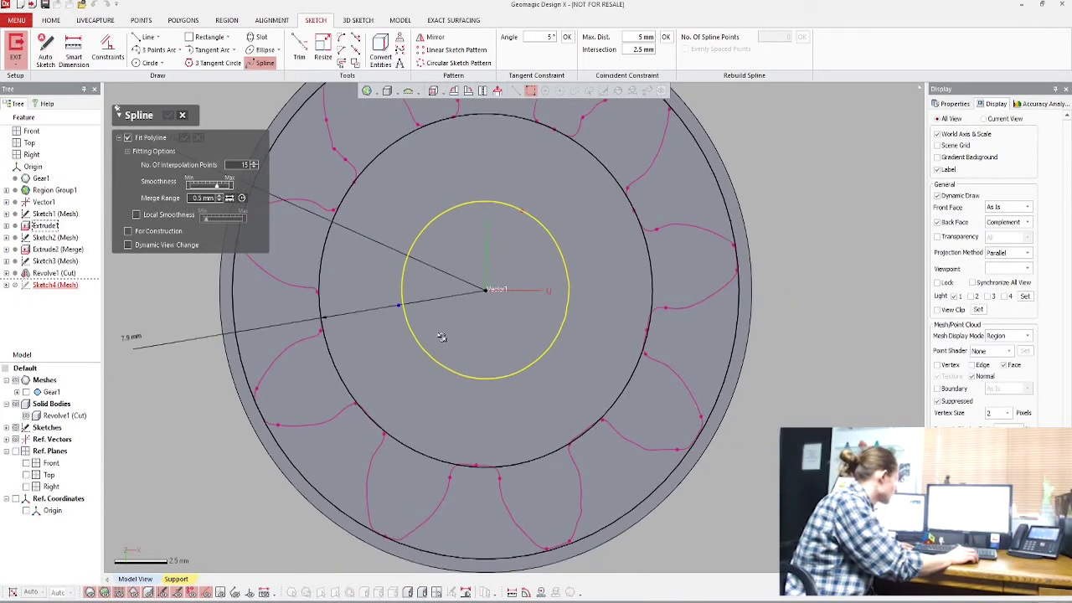
pyautogui.scroll(2, 670, 291)
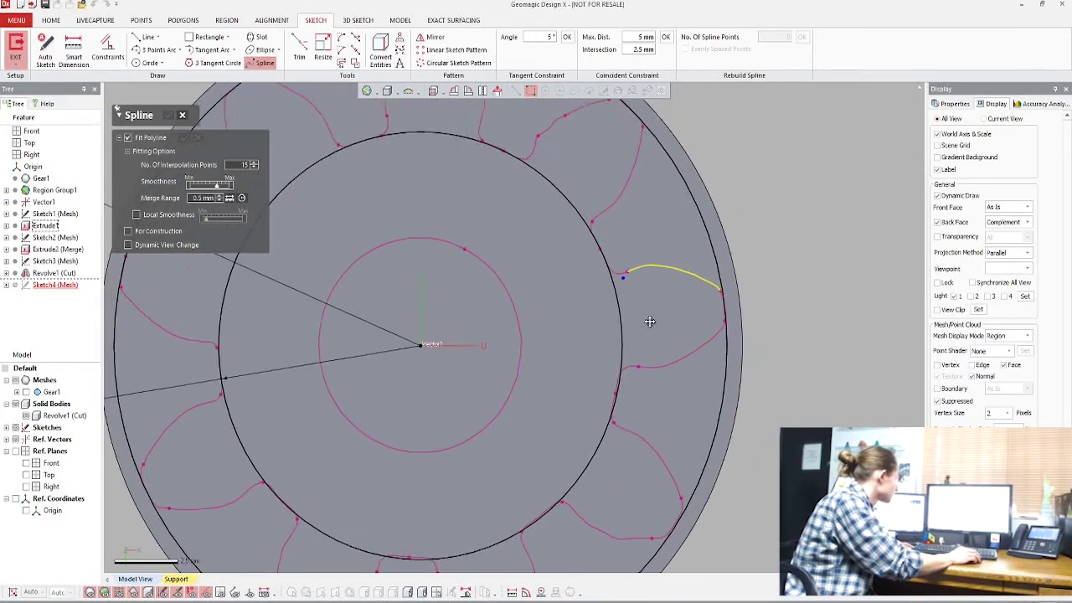
pyautogui.click(676, 289)
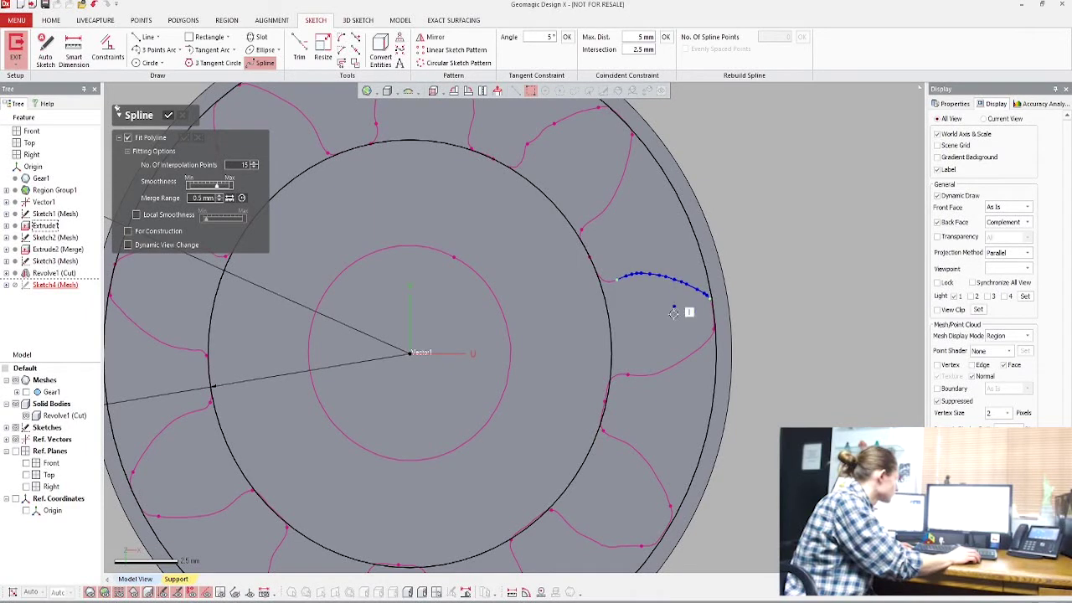
pyautogui.click(659, 374)
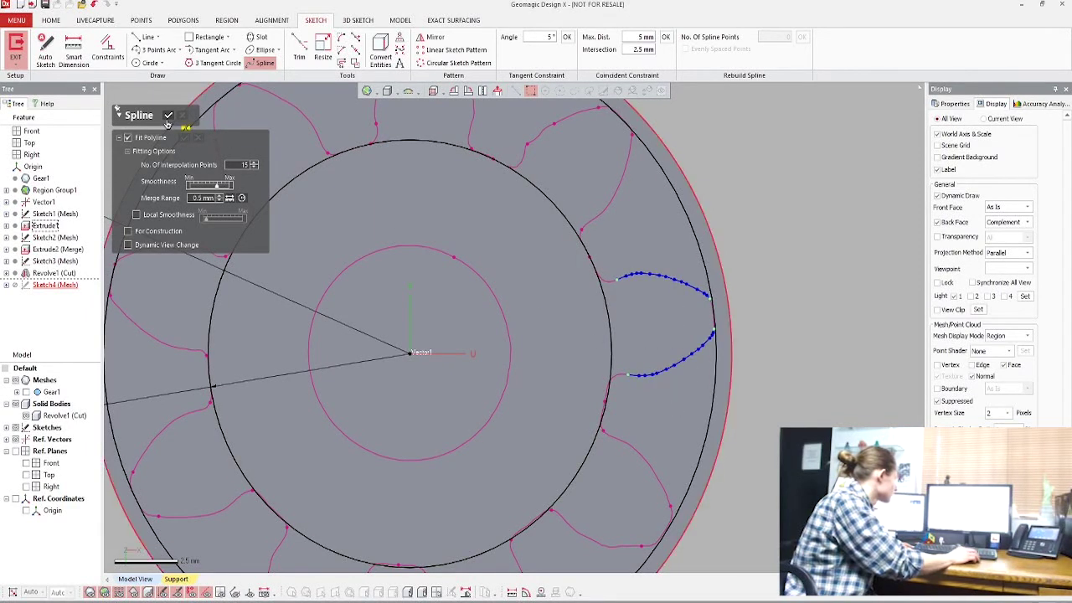
pyautogui.scroll(2, 519, 328)
pyautogui.keyDown('ctrl'); pyautogui.moveTo(520, 328); pyautogui.dragTo(454, 409, button='right'); pyautogui.keyUp('ctrl')
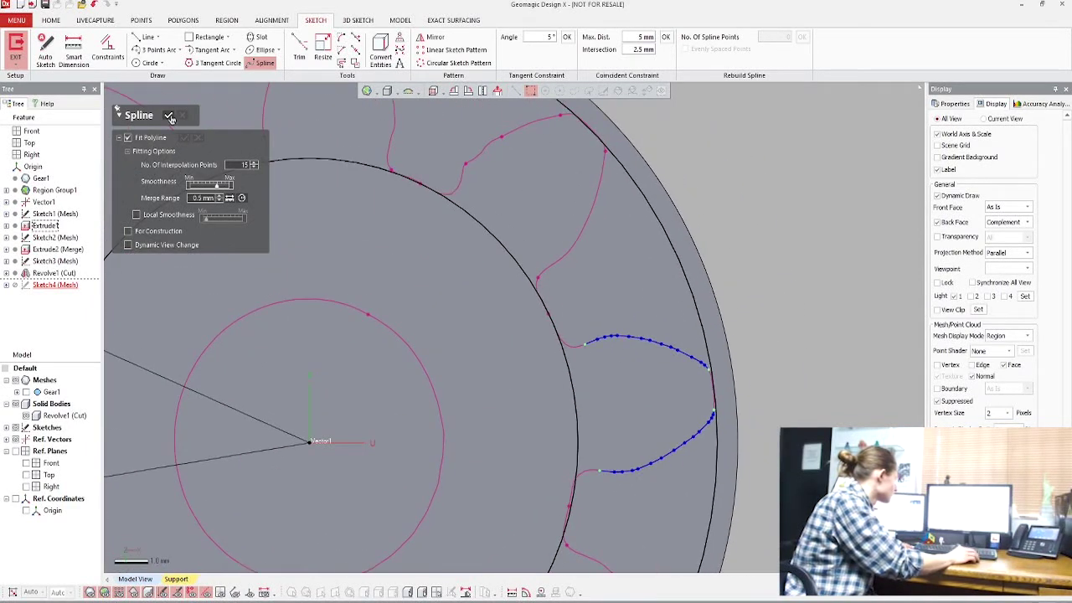
pyautogui.click(169, 114)
# Try extending the inner end of that tooth's upper flank spline across the root circle for trimming, and discard both splines
pyautogui.scroll(5, 598, 268)
pyautogui.keyDown('ctrl'); pyautogui.moveTo(575, 309); pyautogui.dragTo(553, 348, button='right'); pyautogui.keyUp('ctrl')
pyautogui.moveTo(574, 282); pyautogui.dragTo(532, 300)
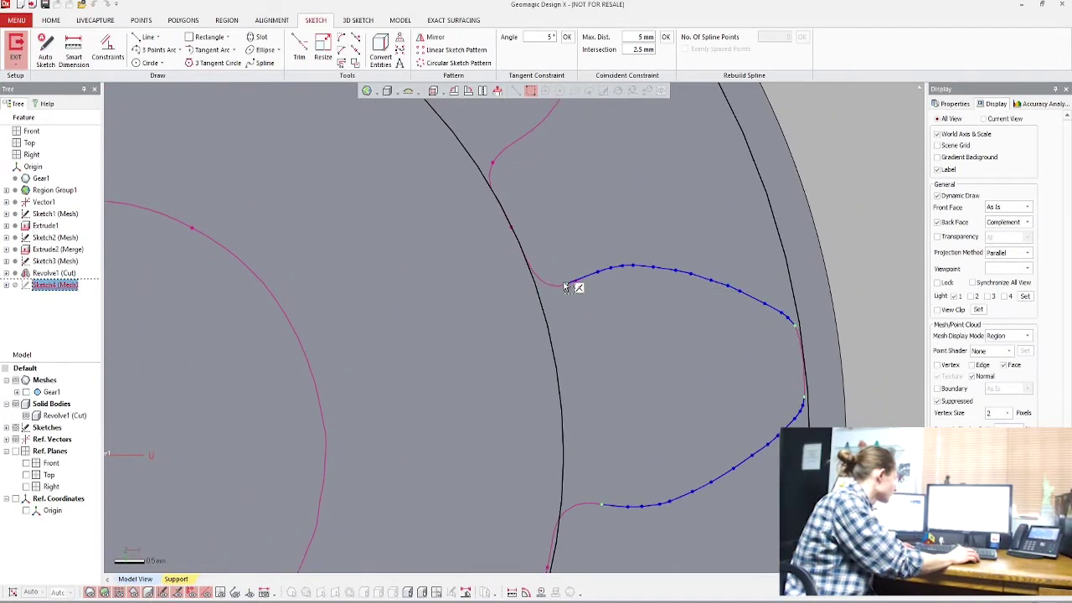
pyautogui.click(299, 50)
pyautogui.scroll(-5, 603, 226)
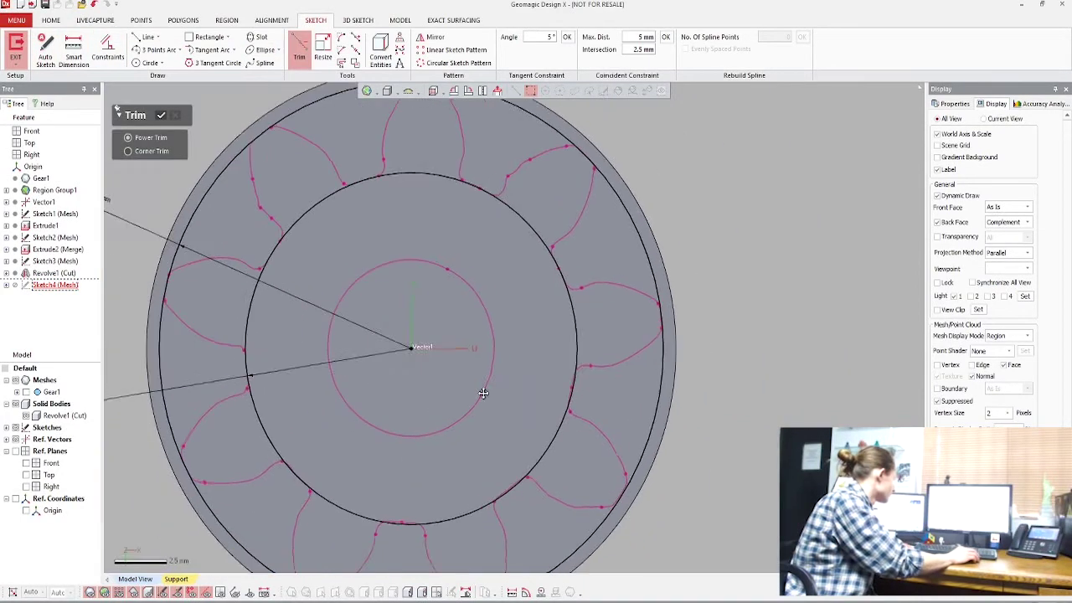
pyautogui.scroll(2, 400, 358)
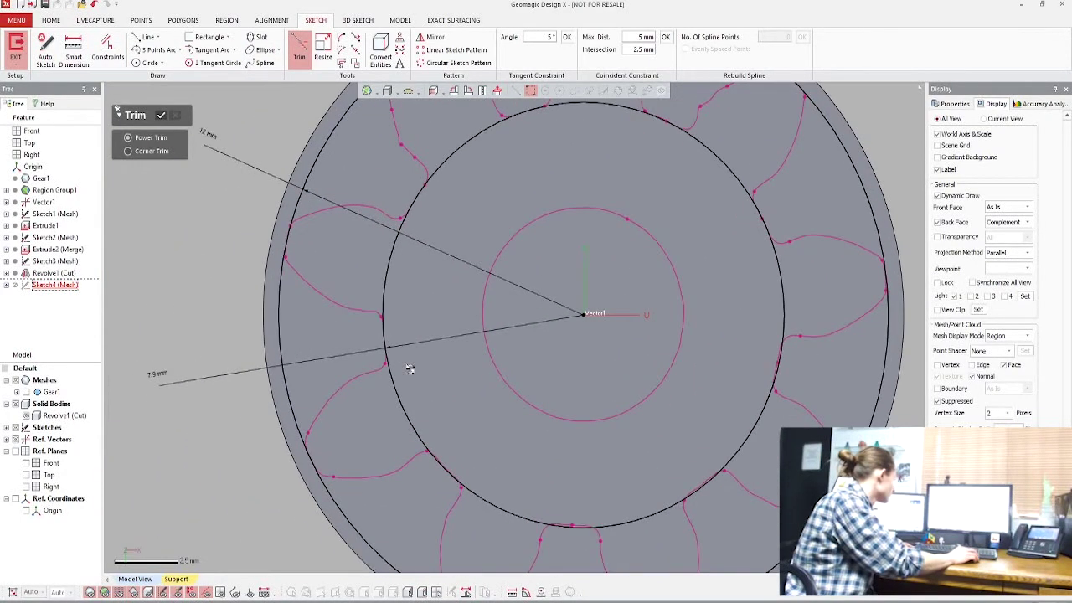
# Fit 15-point splines to both flanks of the tooth lying between the two radius dimension lines
pyautogui.click(264, 63)
pyautogui.click(358, 206)
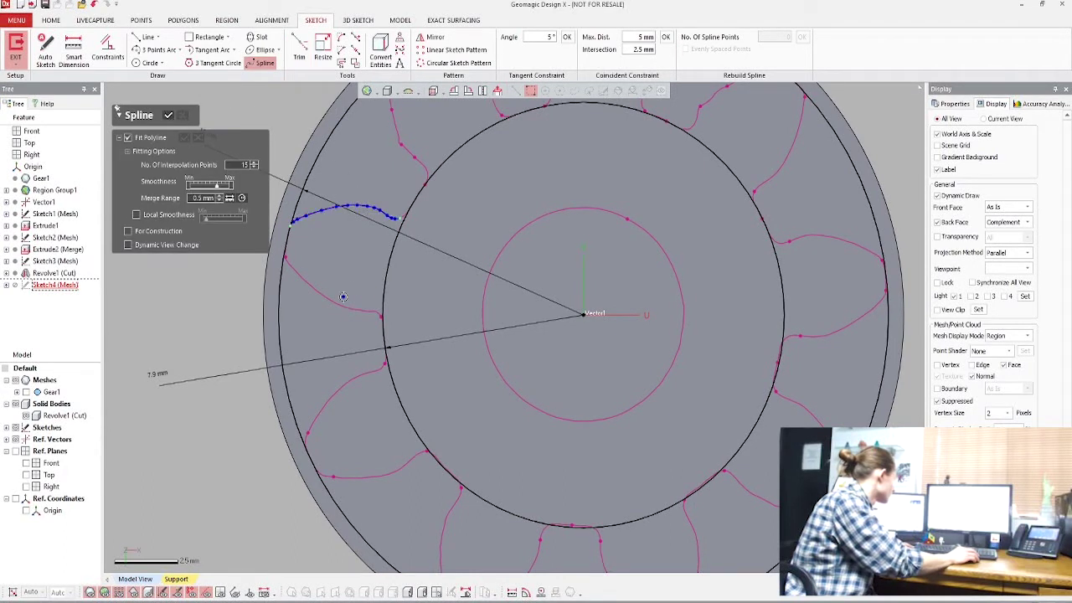
pyautogui.click(337, 299)
pyautogui.click(170, 117)
# Stretch the inner ends of both flank splines across the 7.9 mm circle and their outer ends across the 12 mm circle
pyautogui.scroll(3, 395, 240)
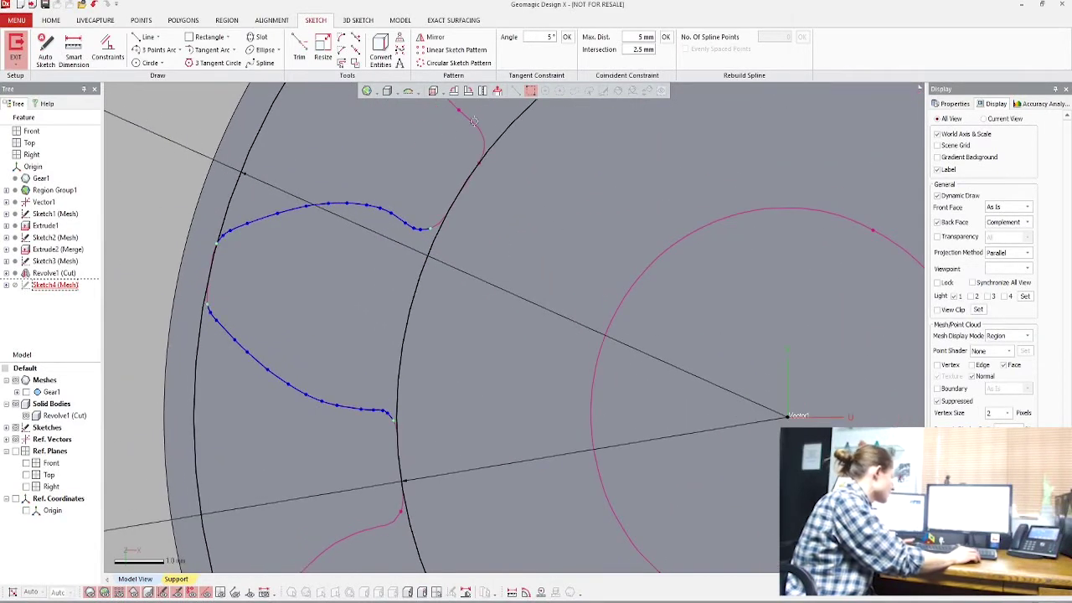
pyautogui.moveTo(434, 219)
pyautogui.mouseDown()
pyautogui.moveTo(448, 232)
pyautogui.moveTo(452, 222)
pyautogui.mouseUp()
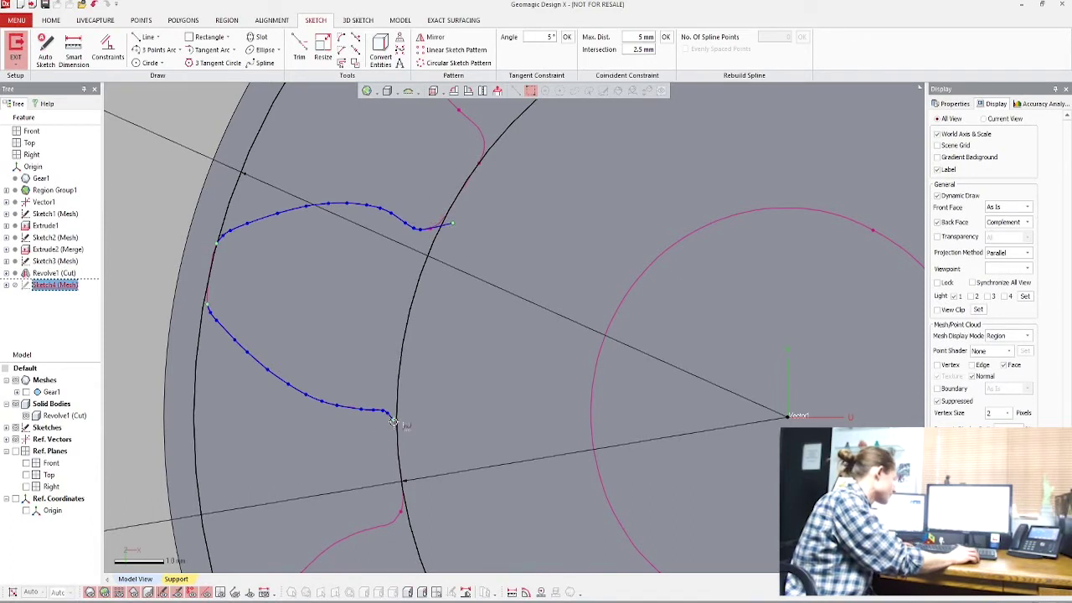
pyautogui.moveTo(393, 421); pyautogui.dragTo(408, 441)
pyautogui.scroll(1, 192, 310)
pyautogui.keyDown('ctrl'); pyautogui.moveTo(158, 280); pyautogui.dragTo(536, 359, button='right'); pyautogui.keyUp('ctrl')
pyautogui.scroll(2, 474, 377)
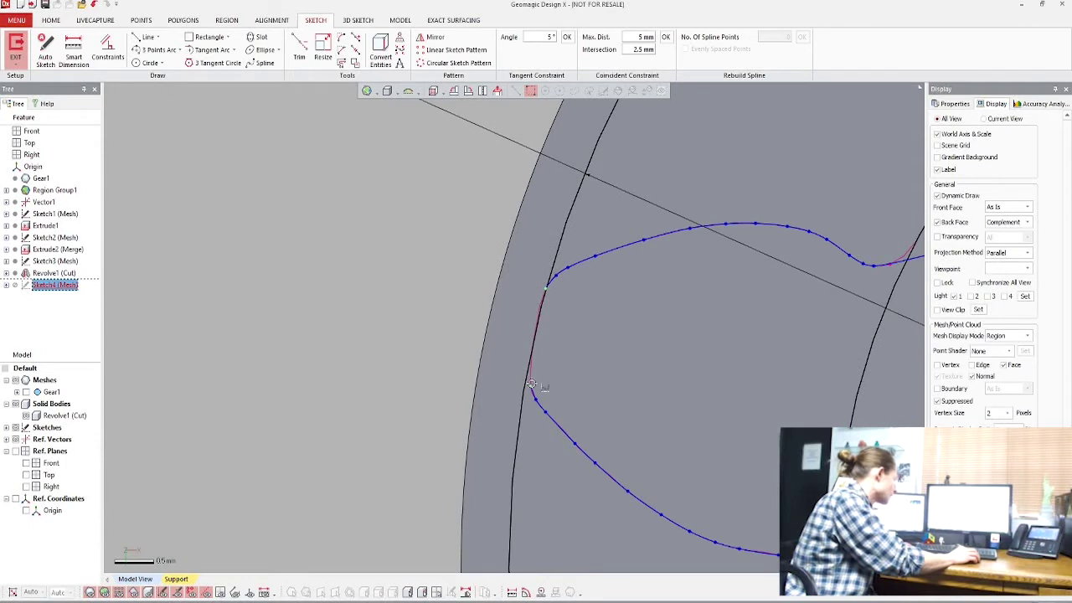
pyautogui.moveTo(532, 383); pyautogui.dragTo(523, 363)
pyautogui.moveTo(545, 289); pyautogui.dragTo(534, 300)
pyautogui.scroll(-2, 531, 325)
pyautogui.keyDown('ctrl'); pyautogui.moveTo(538, 329); pyautogui.dragTo(416, 358, button='right'); pyautogui.keyUp('ctrl')
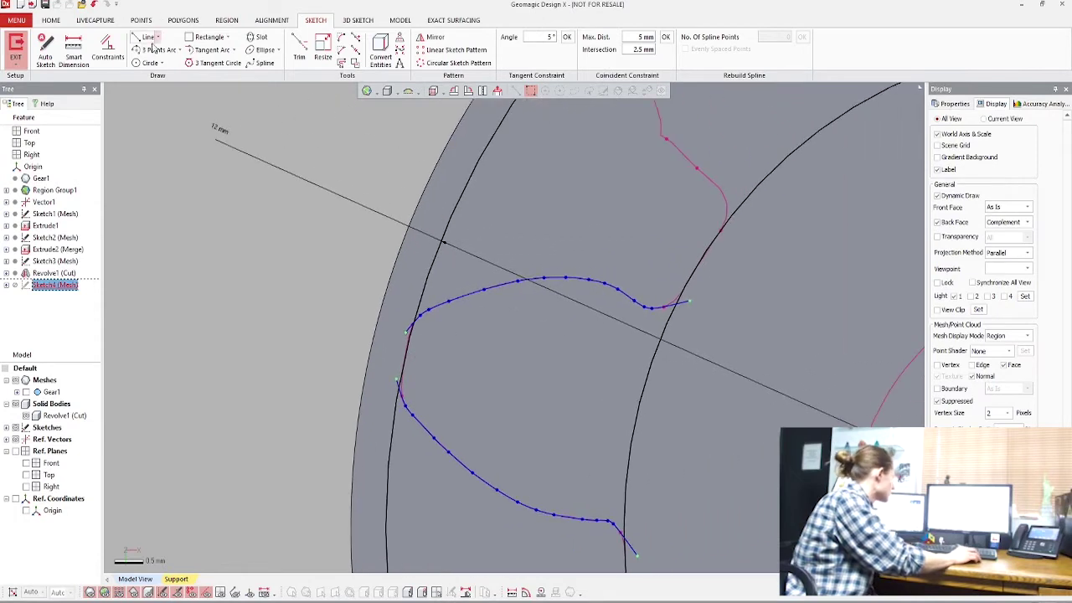
# Trim the 12 mm circle down to the tooth's tip arc and trim both flank splines' outer ends back to it
pyautogui.click(299, 49)
pyautogui.scroll(2, 435, 405)
pyautogui.moveTo(436, 405); pyautogui.dragTo(429, 318, button='middle')
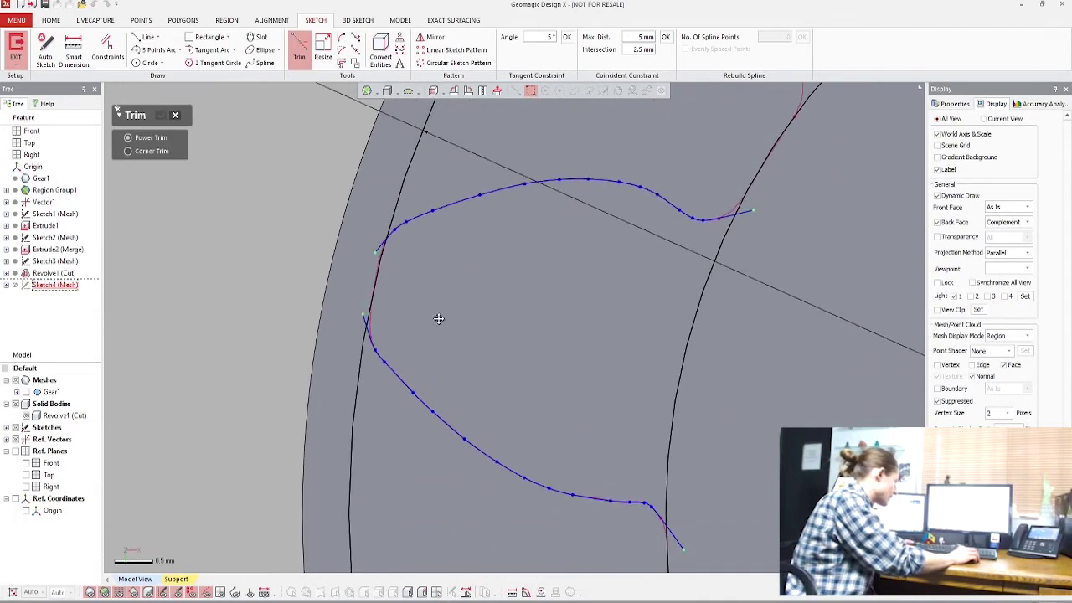
pyautogui.scroll(1, 351, 291)
pyautogui.scroll(-2, 298, 276)
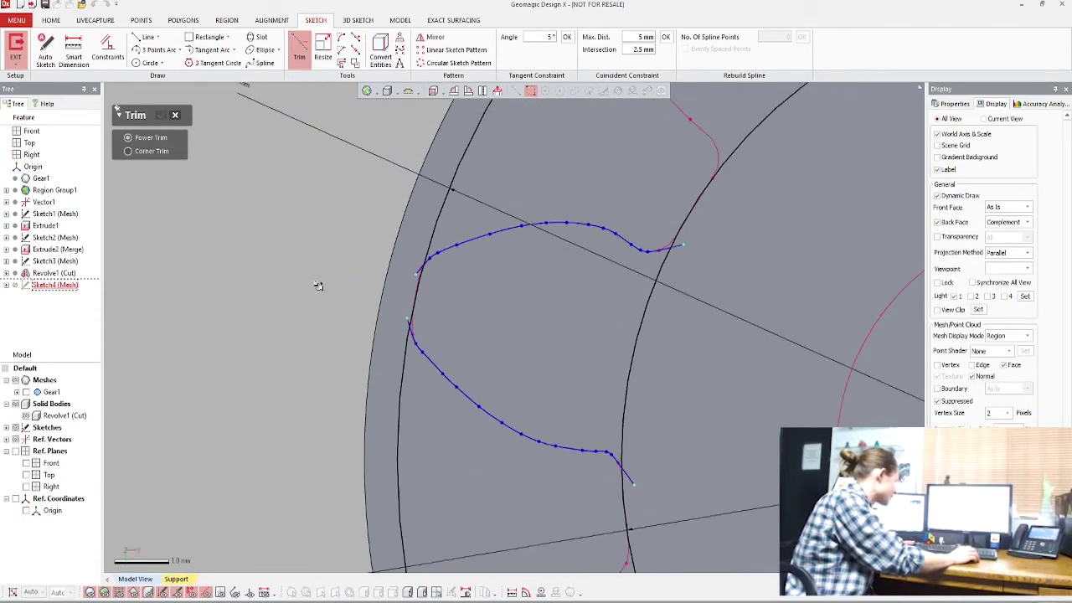
pyautogui.scroll(1, 381, 257)
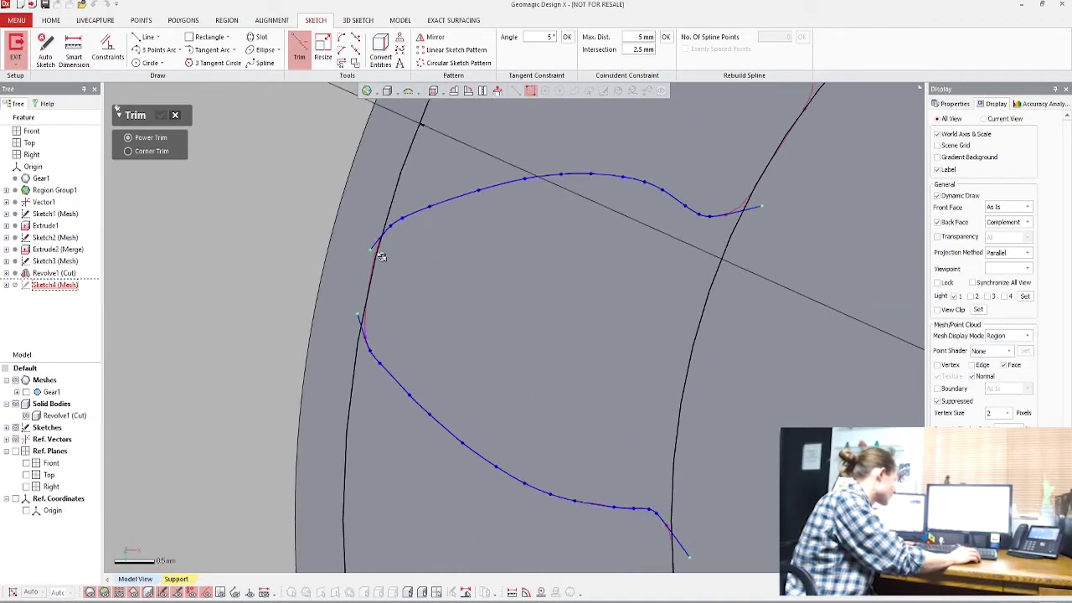
pyautogui.click(409, 173)
pyautogui.scroll(1, 326, 233)
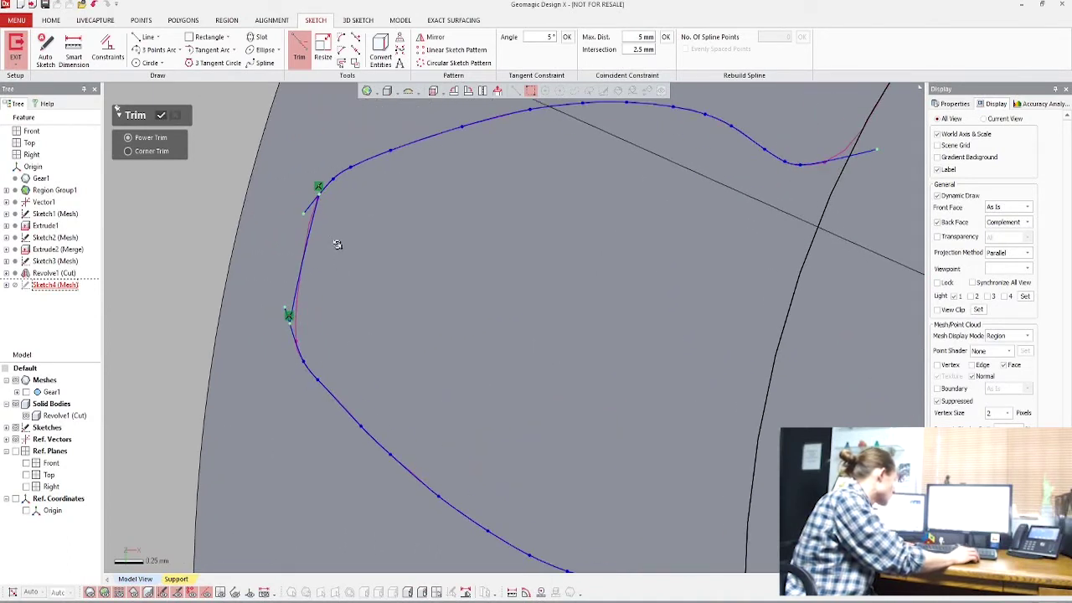
pyautogui.click(306, 214)
pyautogui.click(285, 314)
# Trim both flank splines' inner ends at the 7.9 mm circle and open that circle between the tooth's flanks
pyautogui.keyDown('ctrl'); pyautogui.moveTo(586, 282); pyautogui.dragTo(357, 225, button='right'); pyautogui.keyUp('ctrl')
pyautogui.keyDown('shift'); pyautogui.moveTo(571, 316); pyautogui.dragTo(566, 253, button='right'); pyautogui.keyUp('shift')
pyautogui.click(592, 172)
pyautogui.click(525, 495)
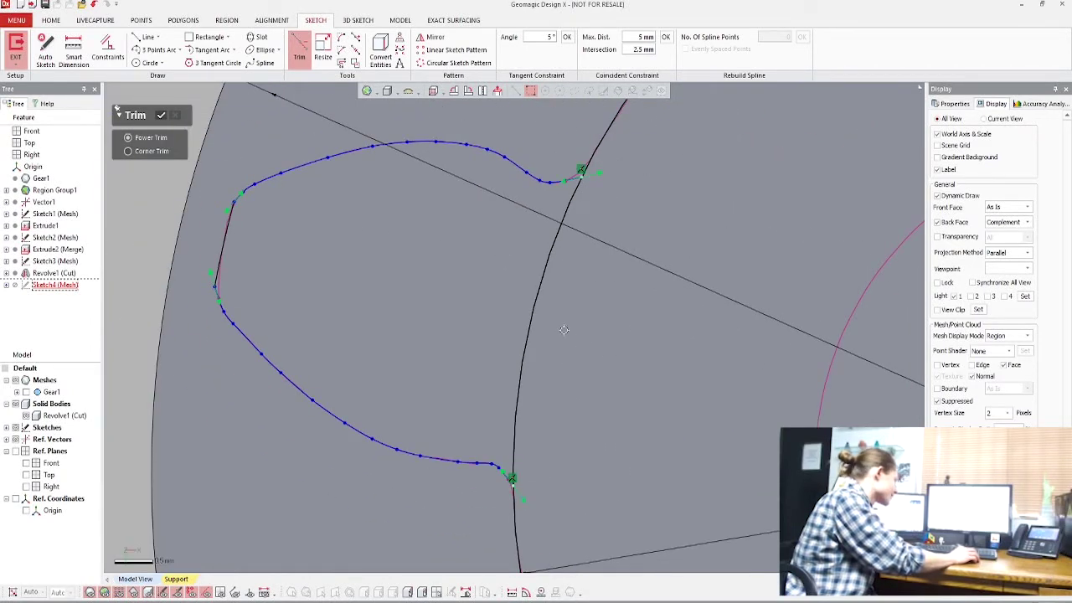
pyautogui.scroll(-6, 427, 310)
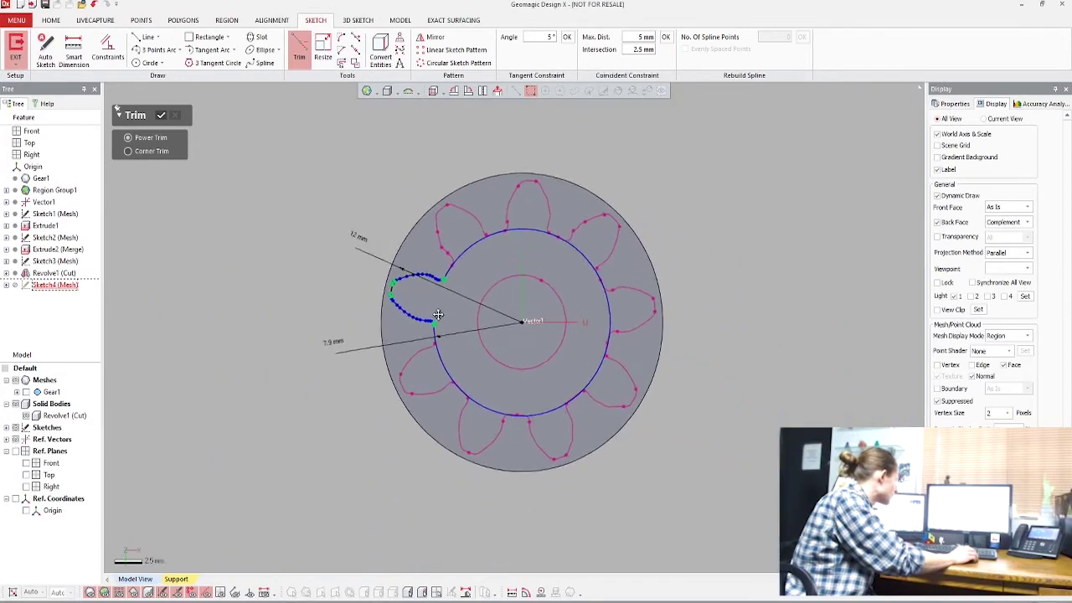
# Circular-pattern the tooth's tip arc and both flank splines about base X 0 mm, Y 0 mm with 9 instances over 360°
pyautogui.scroll(2, 452, 301)
pyautogui.click(452, 63)
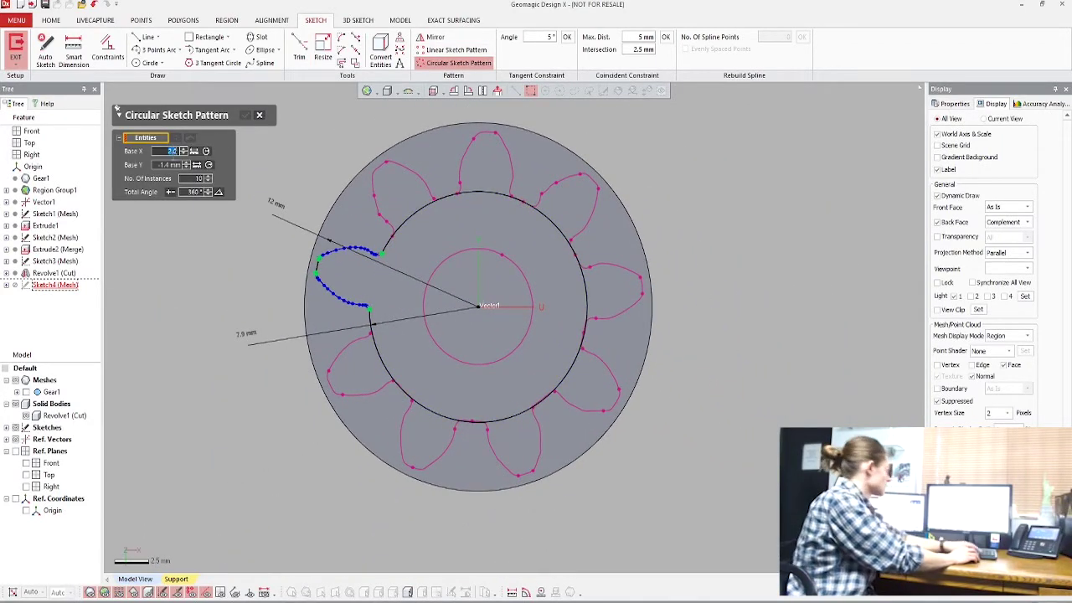
pyautogui.write('0')
pyautogui.press('Tab')
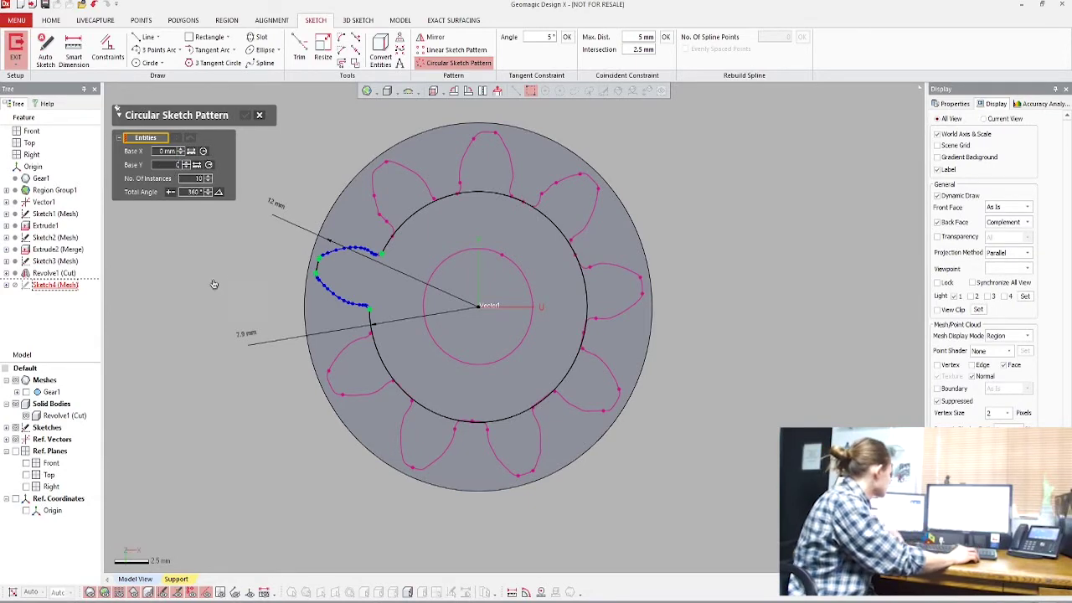
pyautogui.write('0')
pyautogui.scroll(3, 394, 335)
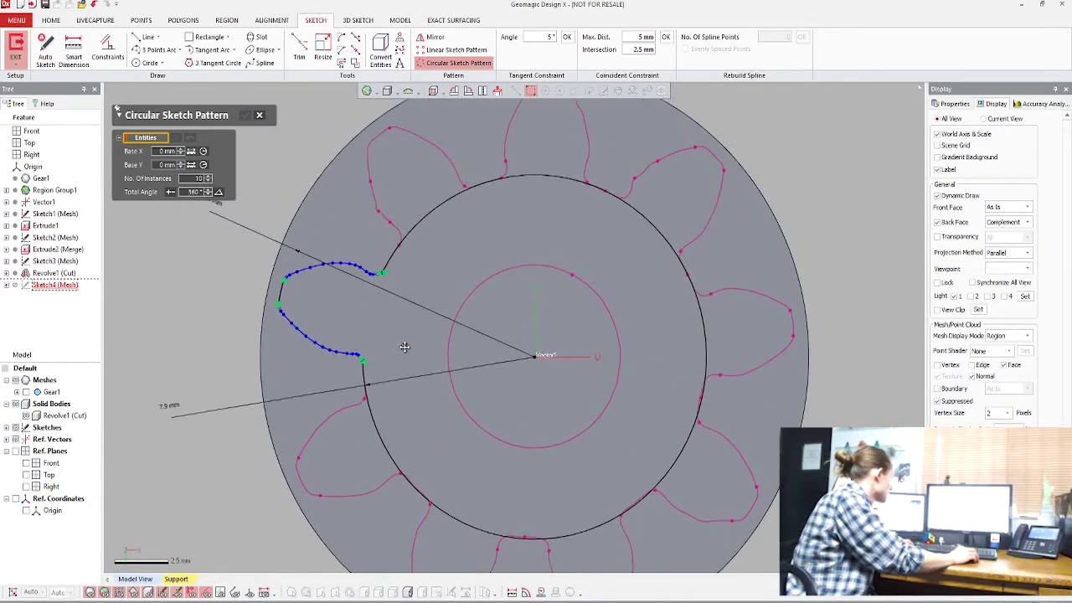
pyautogui.scroll(2, 398, 342)
pyautogui.click(174, 277)
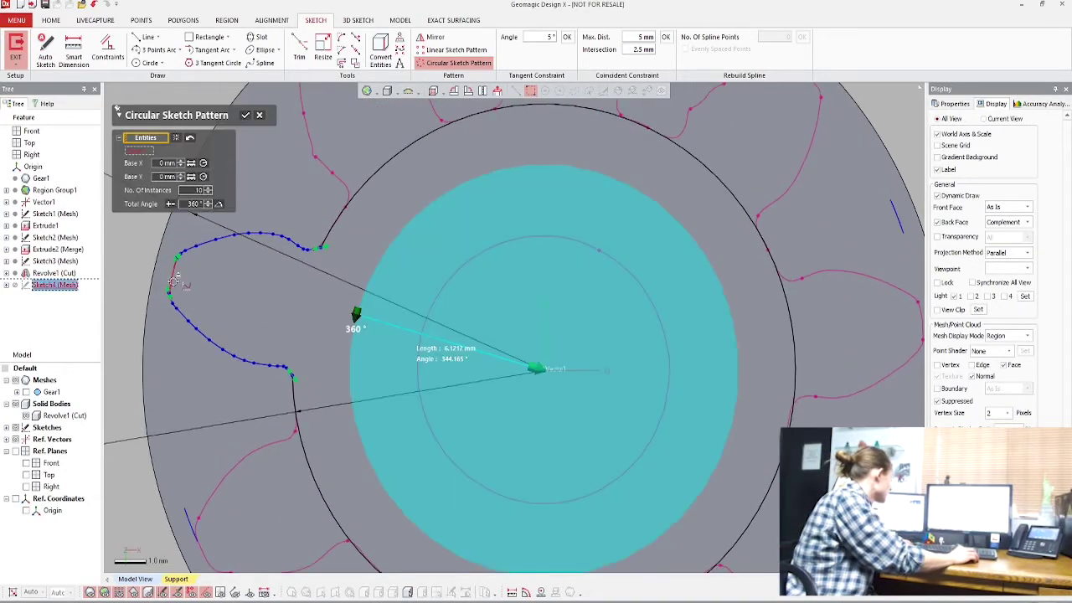
pyautogui.click(216, 244)
pyautogui.click(194, 325)
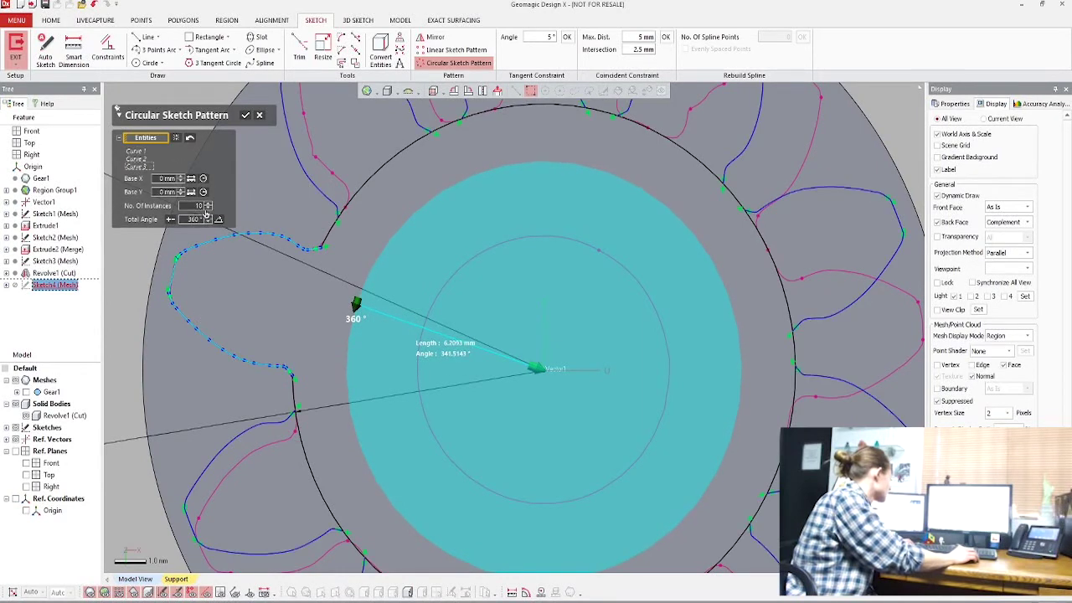
pyautogui.doubleClick(206, 205)
pyautogui.write('9')
pyautogui.scroll(-4, 407, 317)
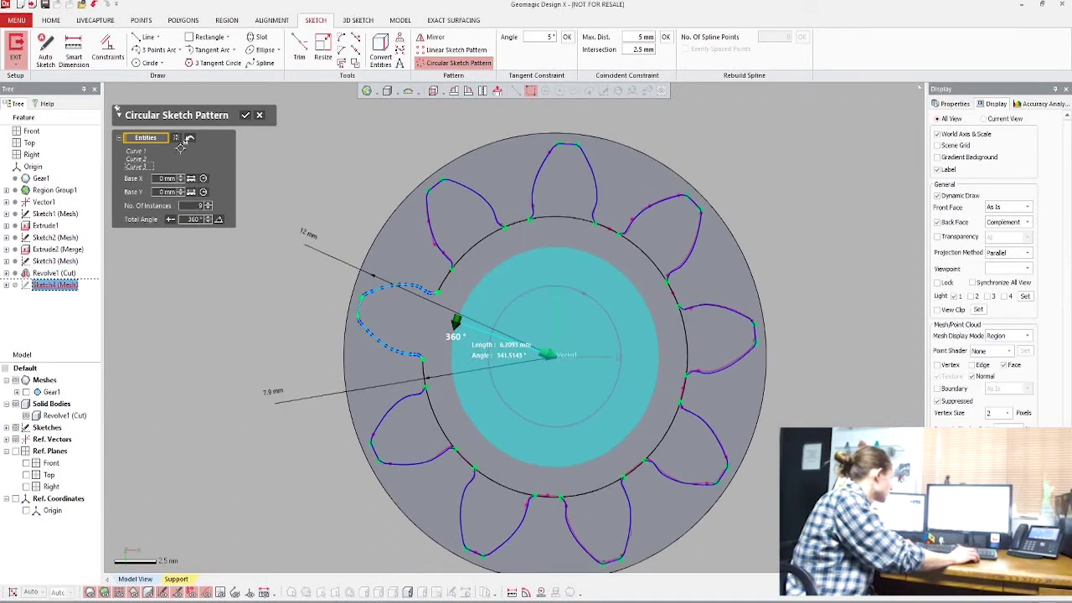
pyautogui.click(244, 116)
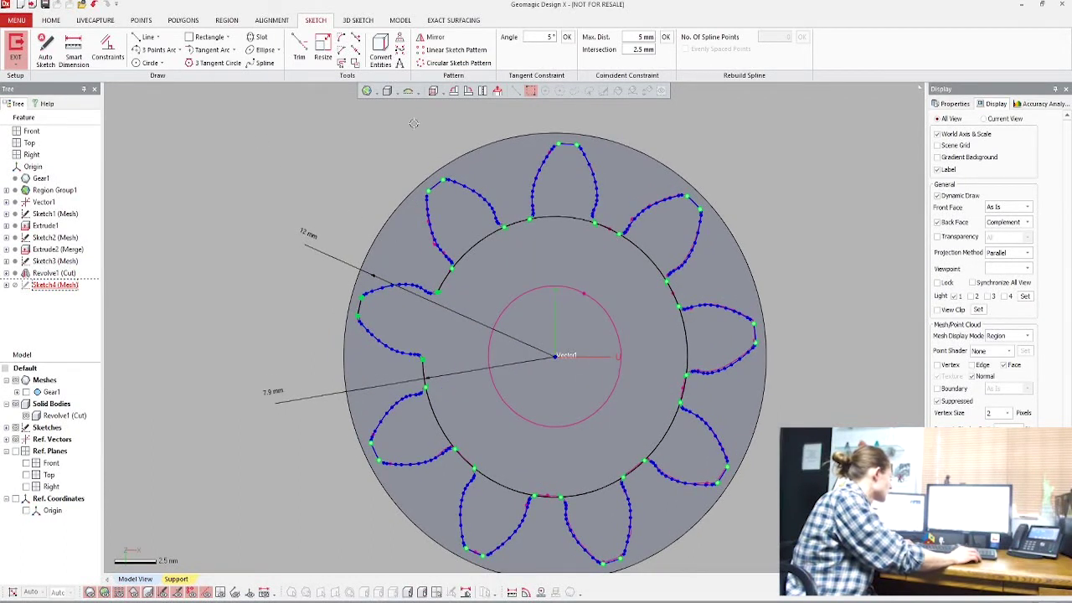
# Trim away the root circle segments inside the eight patterned teeth and exit the sketch
pyautogui.click(299, 47)
pyautogui.click(477, 245)
pyautogui.click(559, 216)
pyautogui.click(638, 262)
pyautogui.click(685, 340)
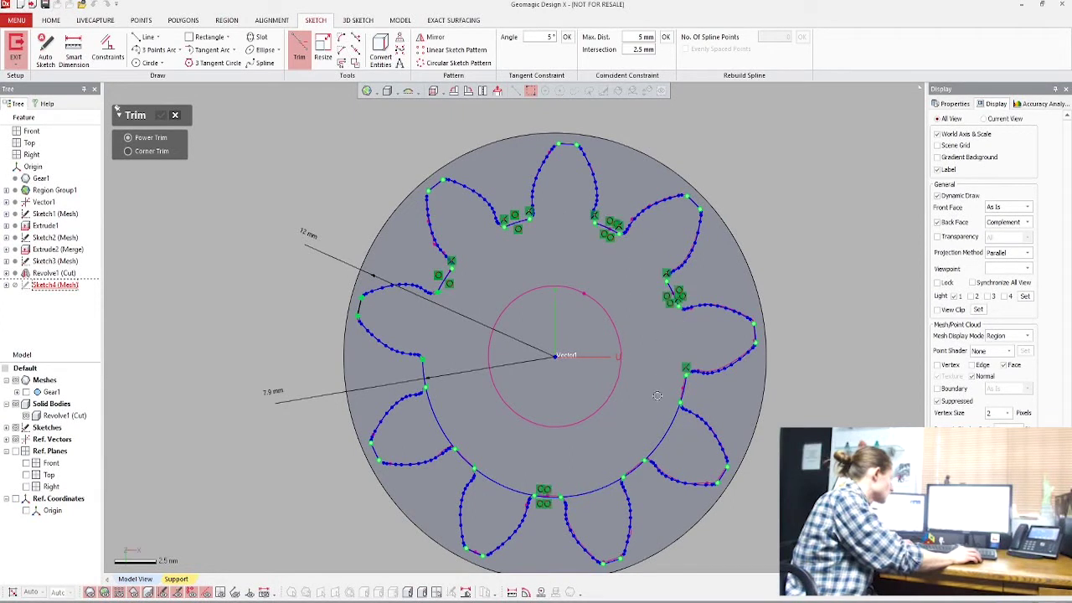
pyautogui.click(662, 431)
pyautogui.click(592, 483)
pyautogui.click(499, 483)
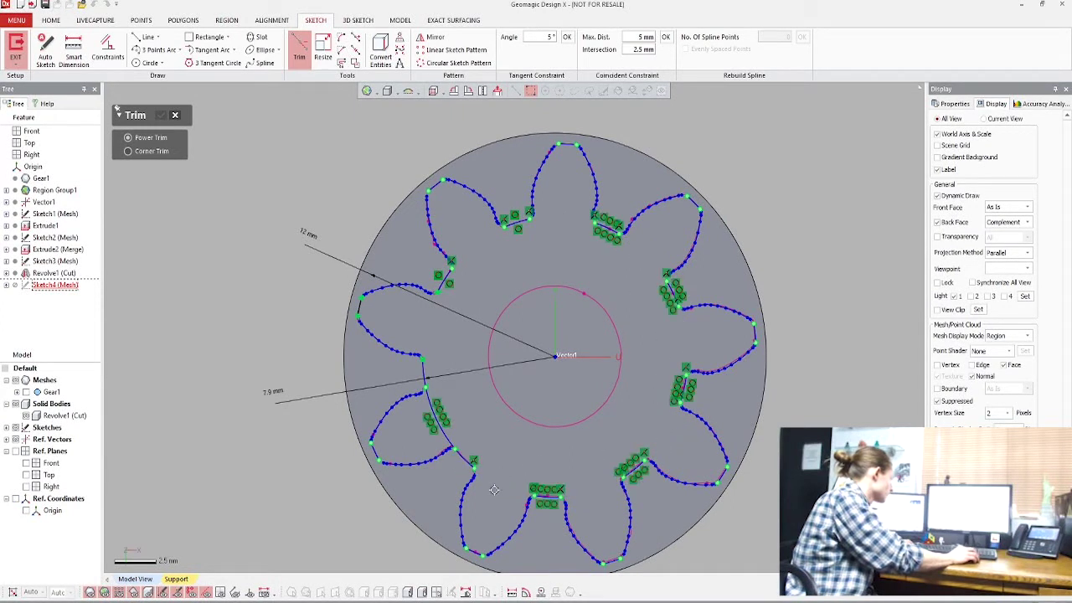
pyautogui.click(441, 416)
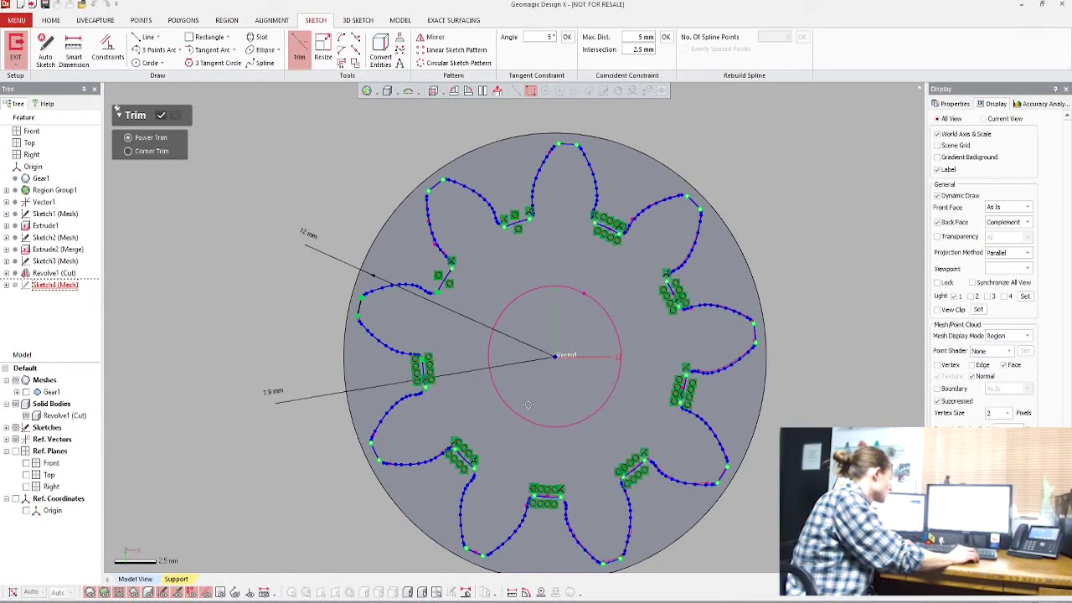
pyautogui.click(161, 114)
pyautogui.click(15, 48)
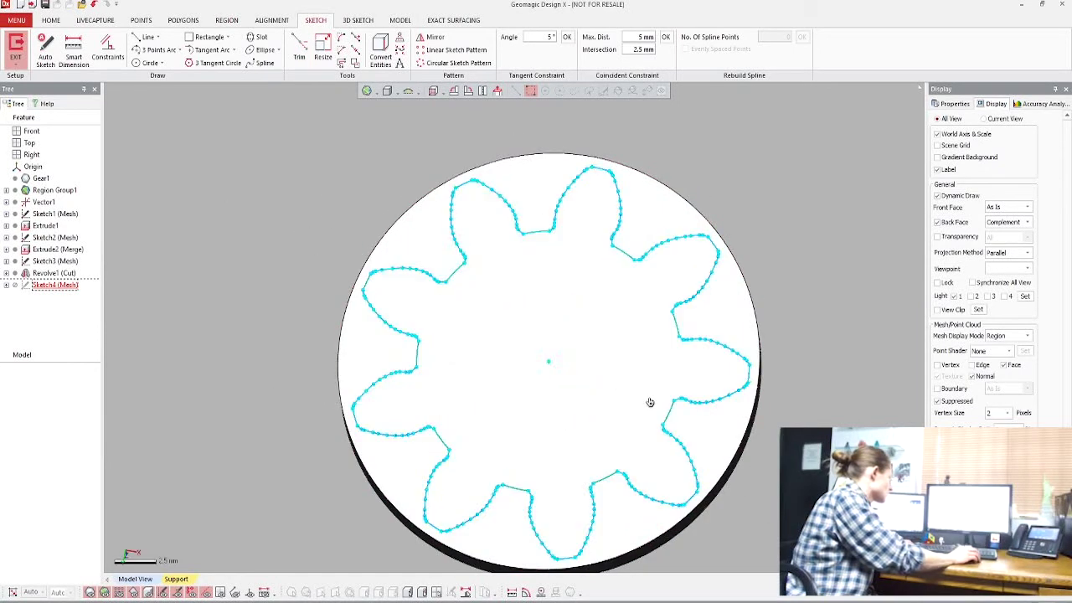
# Start a merged extrusion of the nine-tooth profile, show the Gear1 mesh and match the length to it at about 5.53 mm
pyautogui.scroll(-3, 619, 385)
pyautogui.moveTo(457, 404); pyautogui.dragTo(581, 207, button='right')
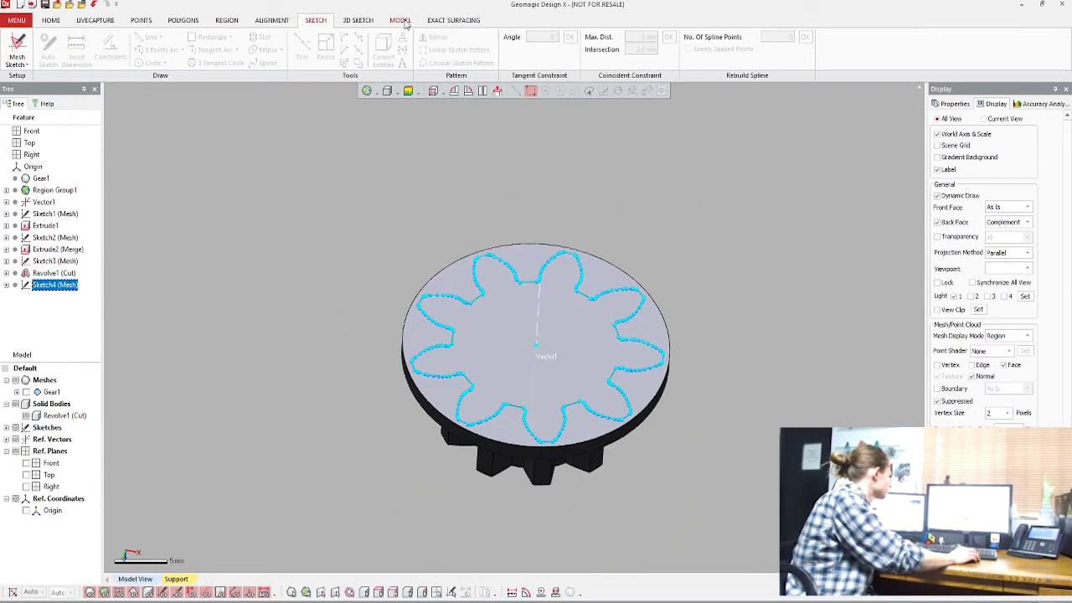
pyautogui.click(406, 21)
pyautogui.click(16, 46)
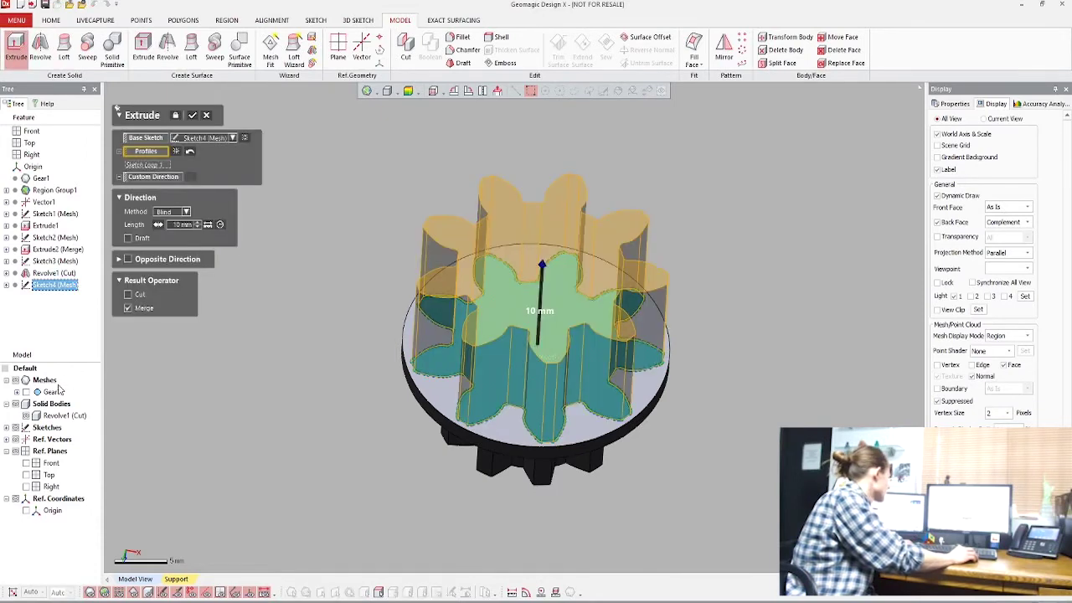
pyautogui.click(26, 392)
pyautogui.scroll(3, 523, 327)
pyautogui.keyDown('ctrl'); pyautogui.moveTo(528, 351); pyautogui.dragTo(508, 385, button='right'); pyautogui.keyUp('ctrl')
pyautogui.moveTo(536, 338); pyautogui.dragTo(533, 403)
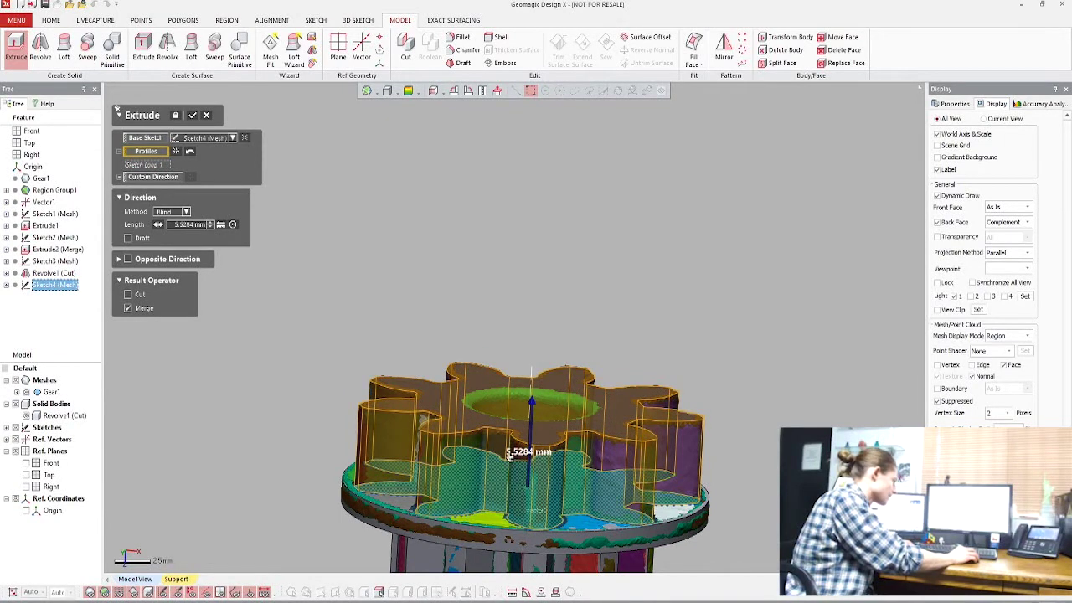
# Set the blind extrusion length to 5.5 mm and complete the merged extrusion
pyautogui.doubleClick(179, 225)
pyautogui.press('BackSpace')
pyautogui.write('5.5')
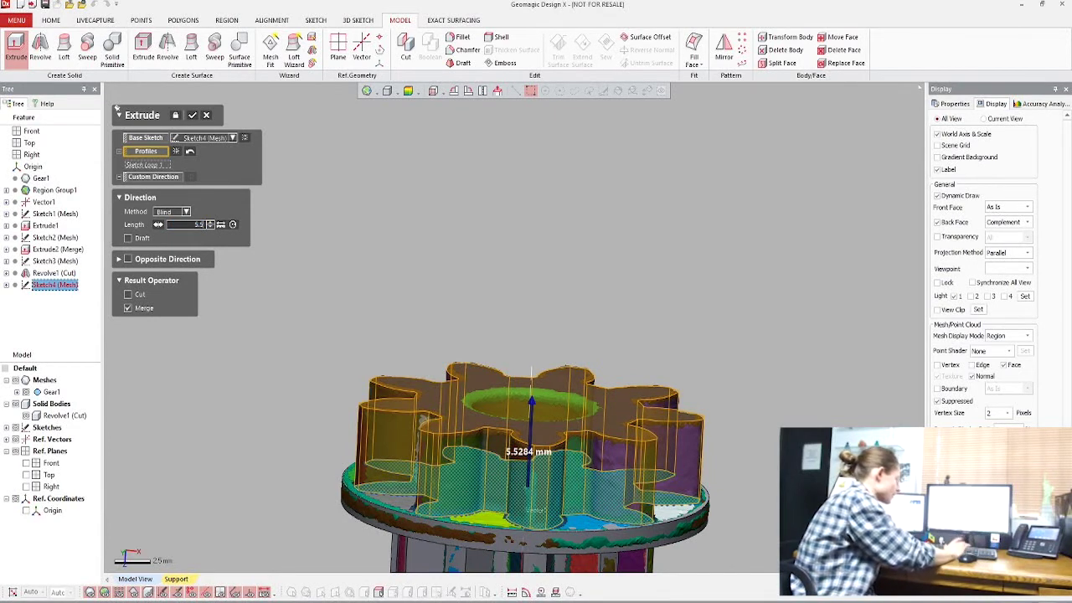
pyautogui.press('Return')
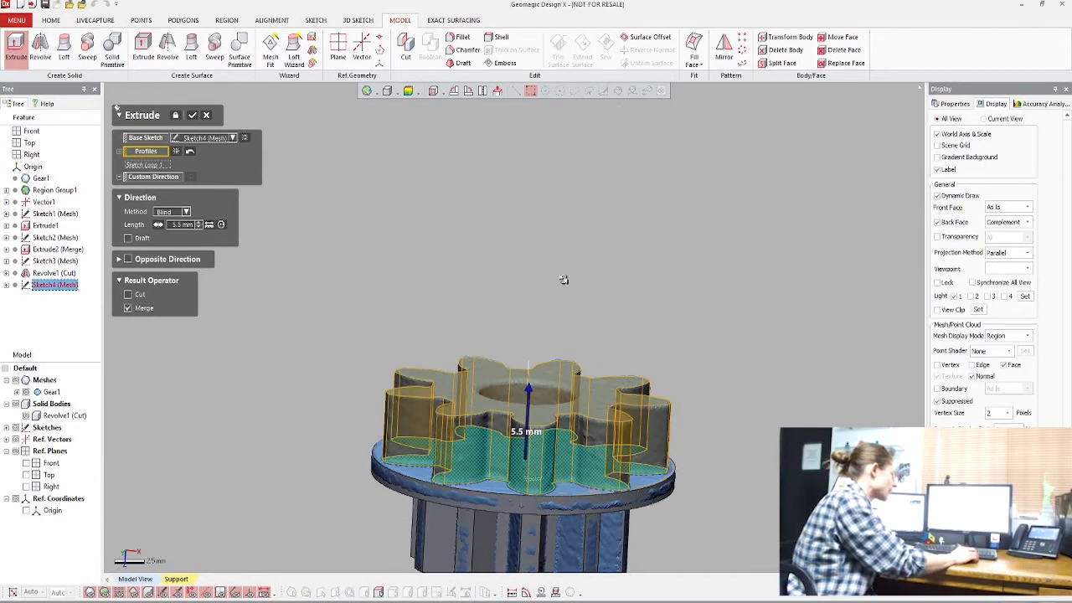
pyautogui.click(194, 116)
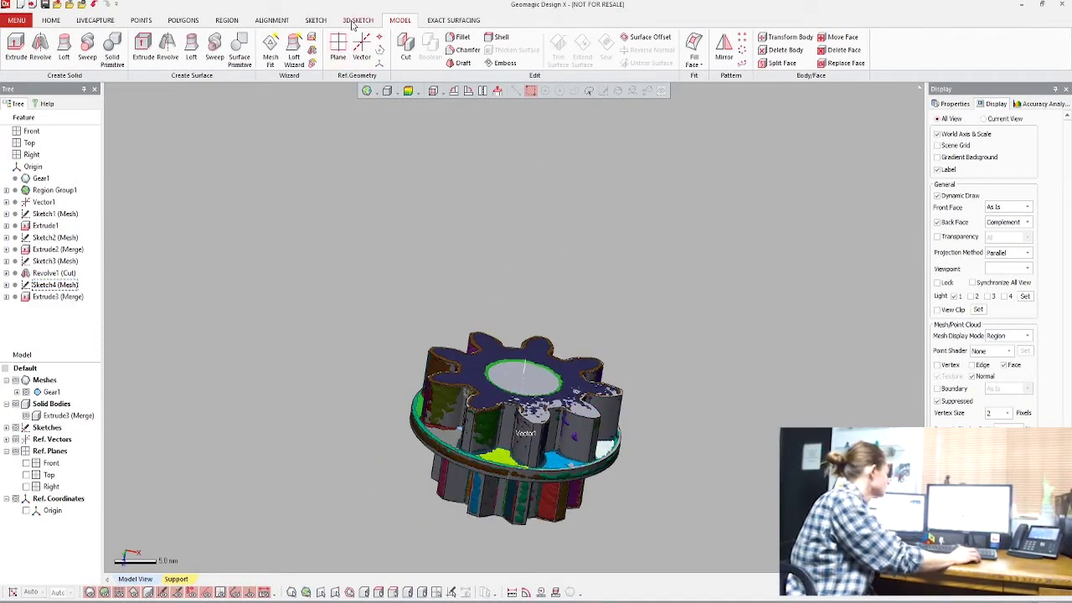
# Hide the Gear1 mesh and create a planar mesh sketch on the flange's toothed-side face with a 0 mm section offset
pyautogui.click(315, 20)
pyautogui.click(16, 48)
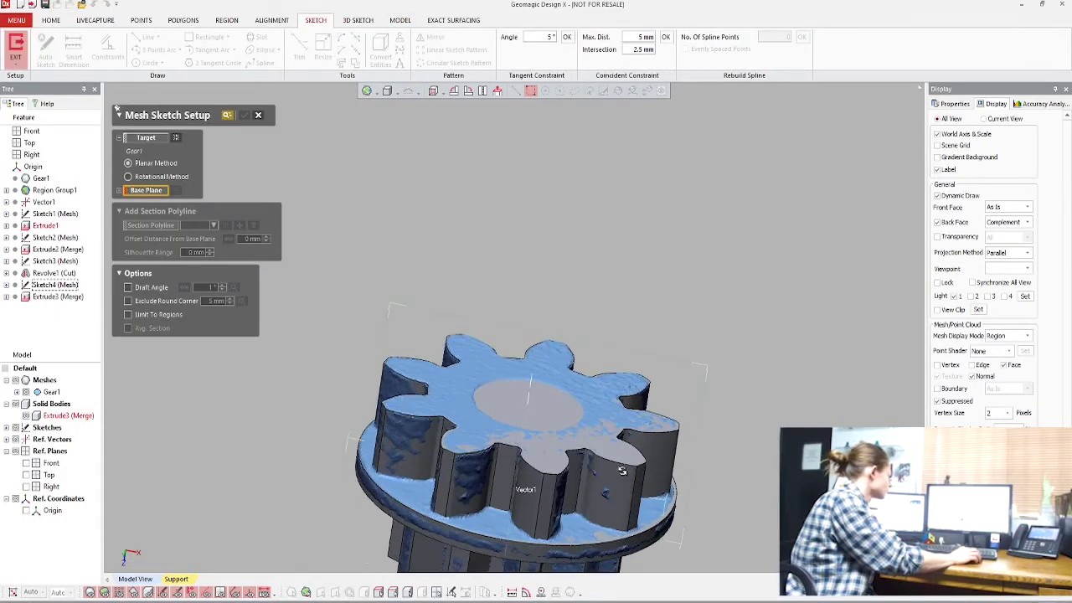
pyautogui.click(26, 392)
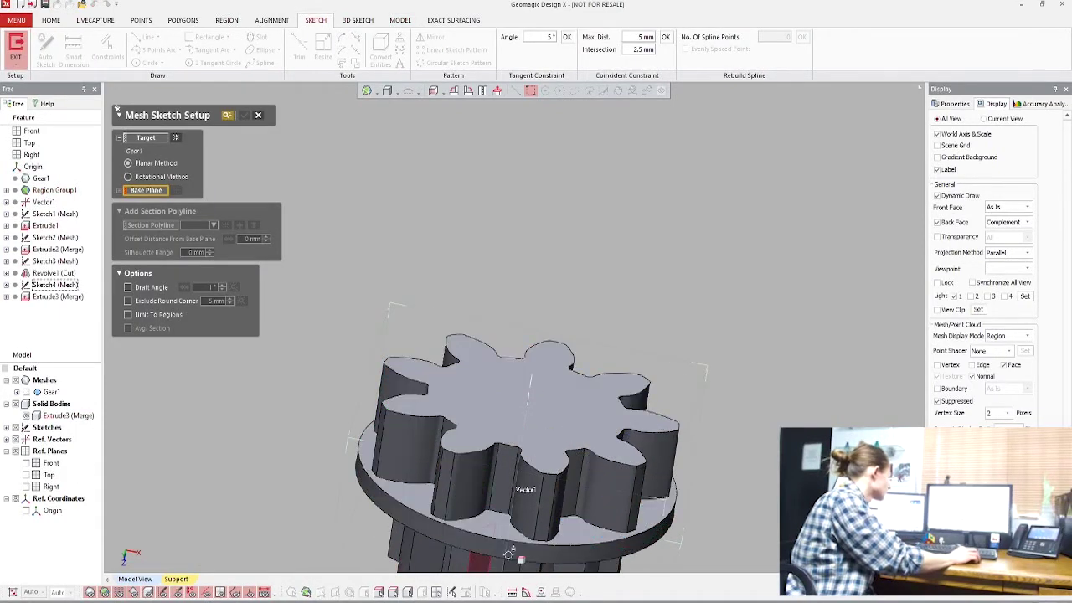
pyautogui.click(503, 525)
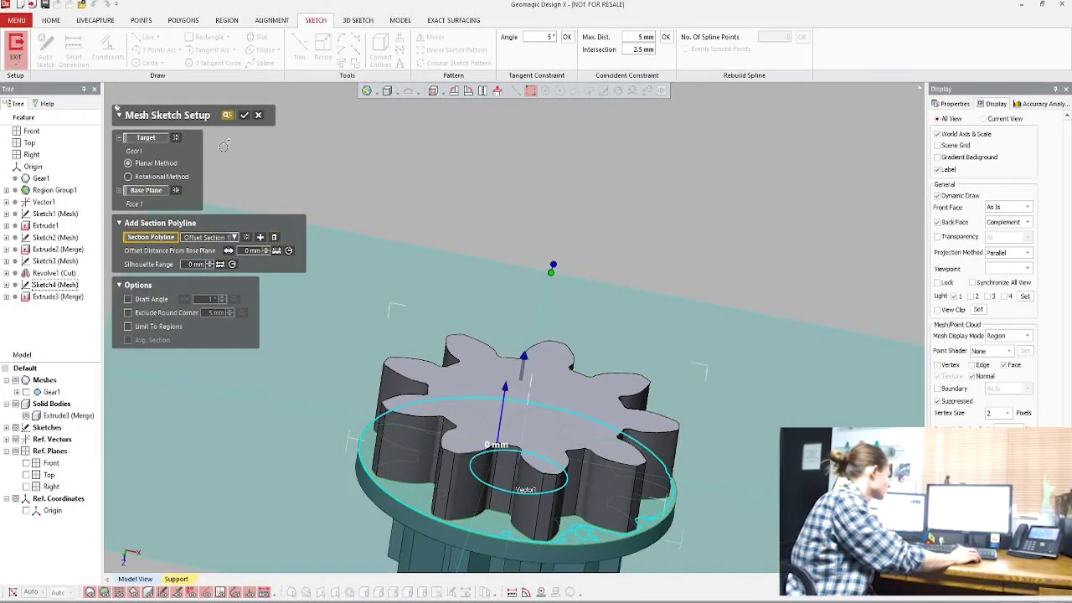
pyautogui.click(244, 117)
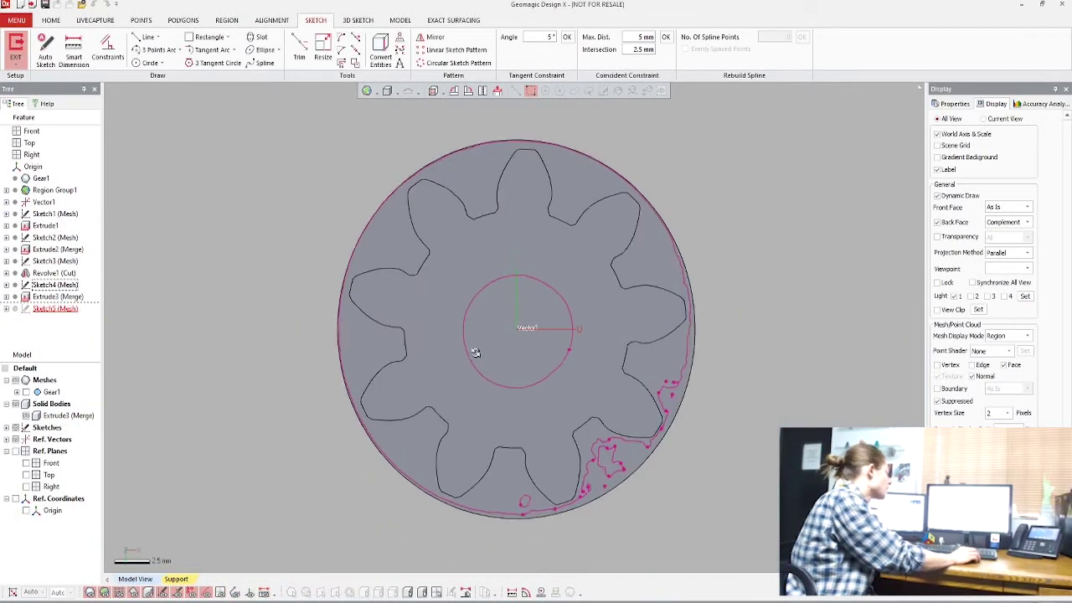
# Sketch a circle of about 3.75 mm radius centred on the origin, following the bore's section outline
pyautogui.click(149, 63)
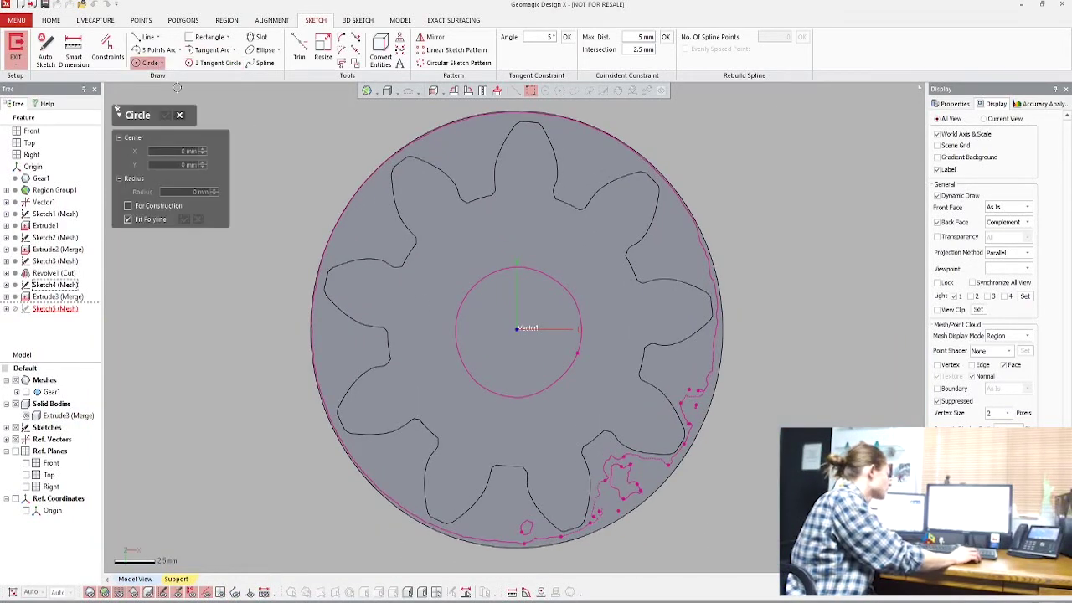
pyautogui.click(516, 330)
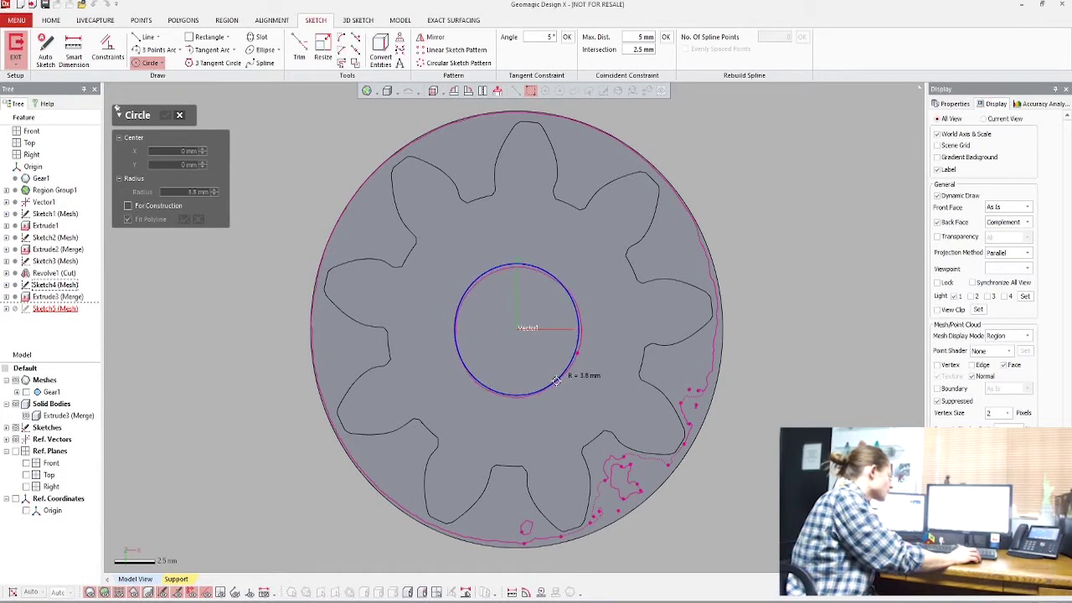
pyautogui.click(556, 380)
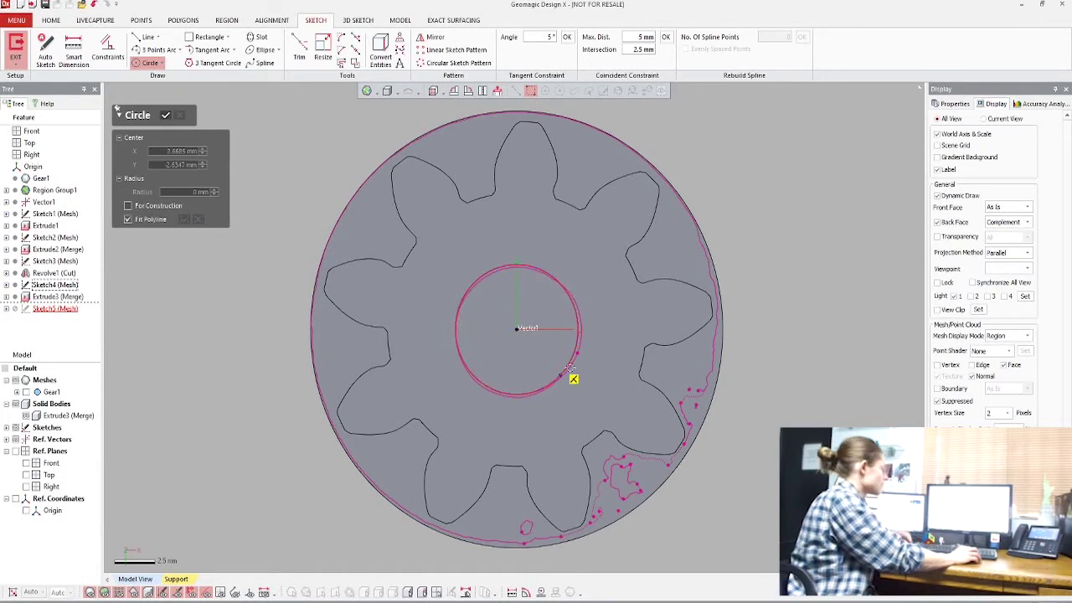
pyautogui.click(166, 118)
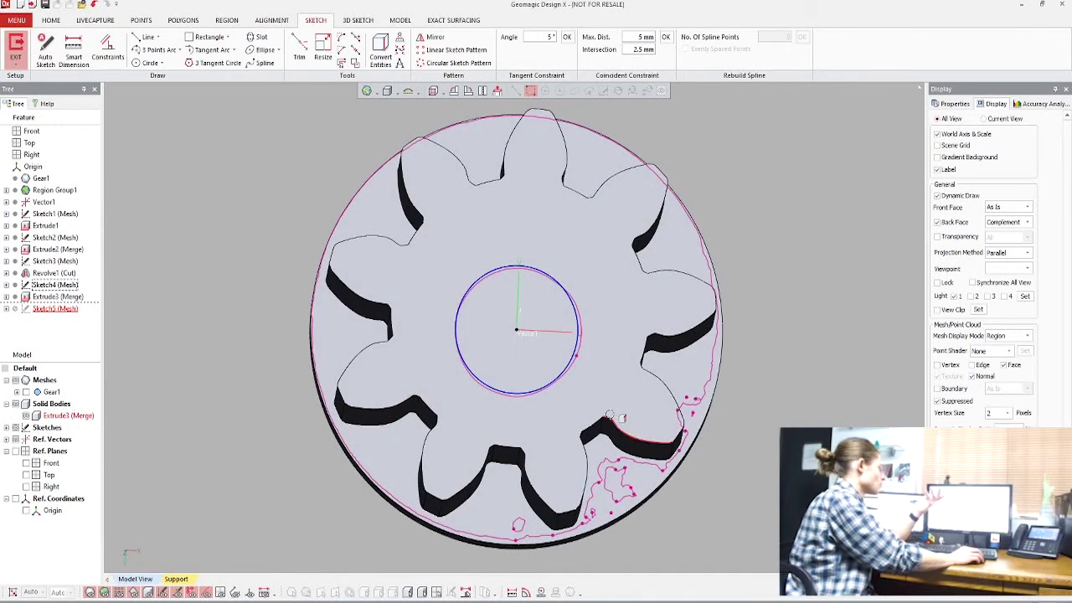
# Dimension the bore circle's radius and exit the sketch
pyautogui.click(72, 50)
pyautogui.click(459, 353)
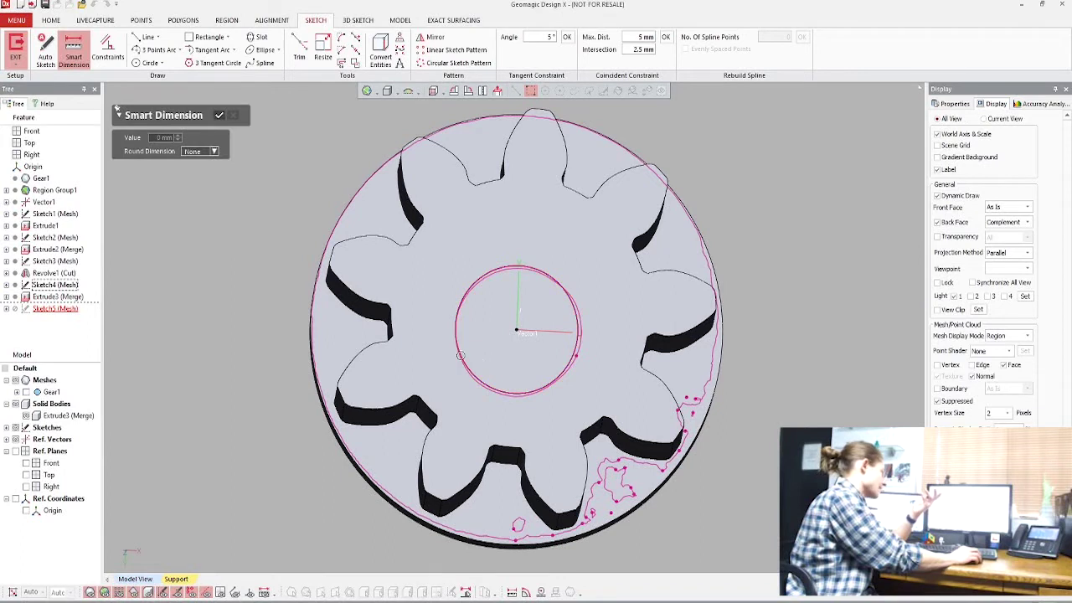
pyautogui.click(209, 328)
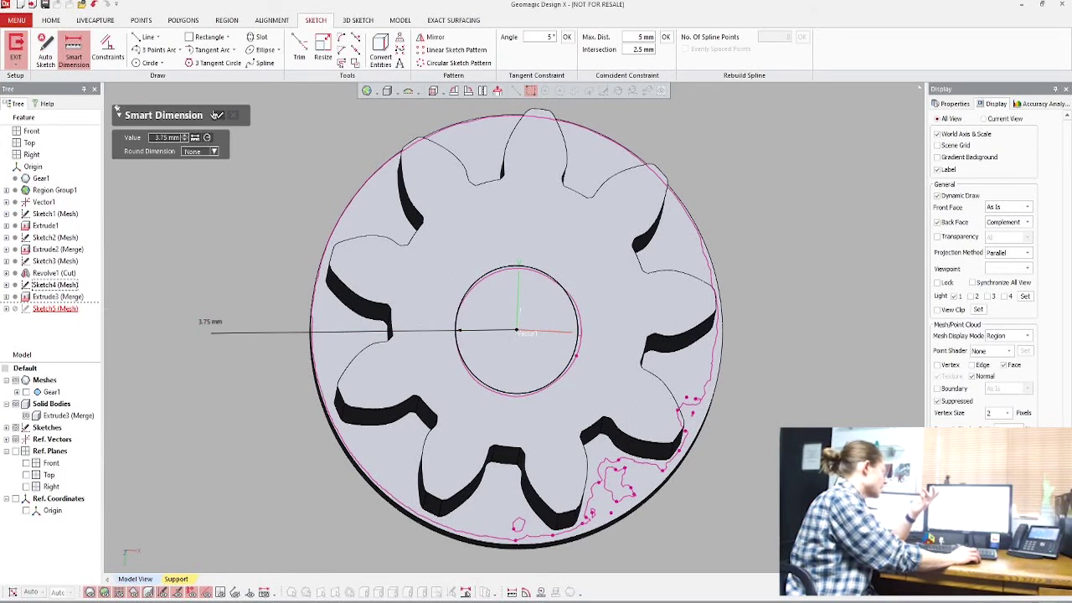
pyautogui.click(216, 115)
pyautogui.click(16, 43)
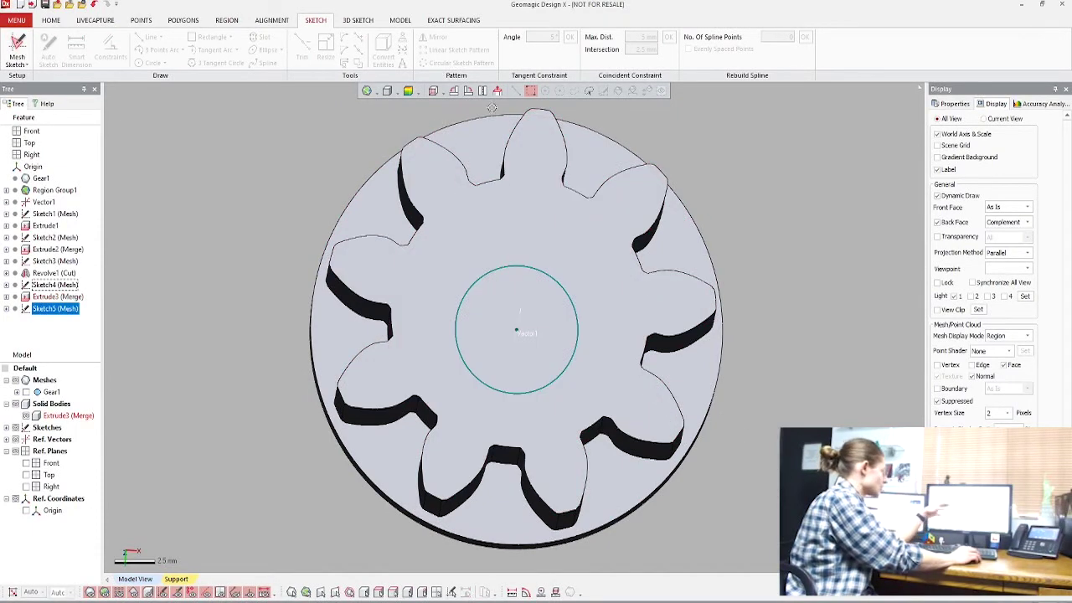
pyautogui.moveTo(606, 365); pyautogui.dragTo(586, 263, button='right')
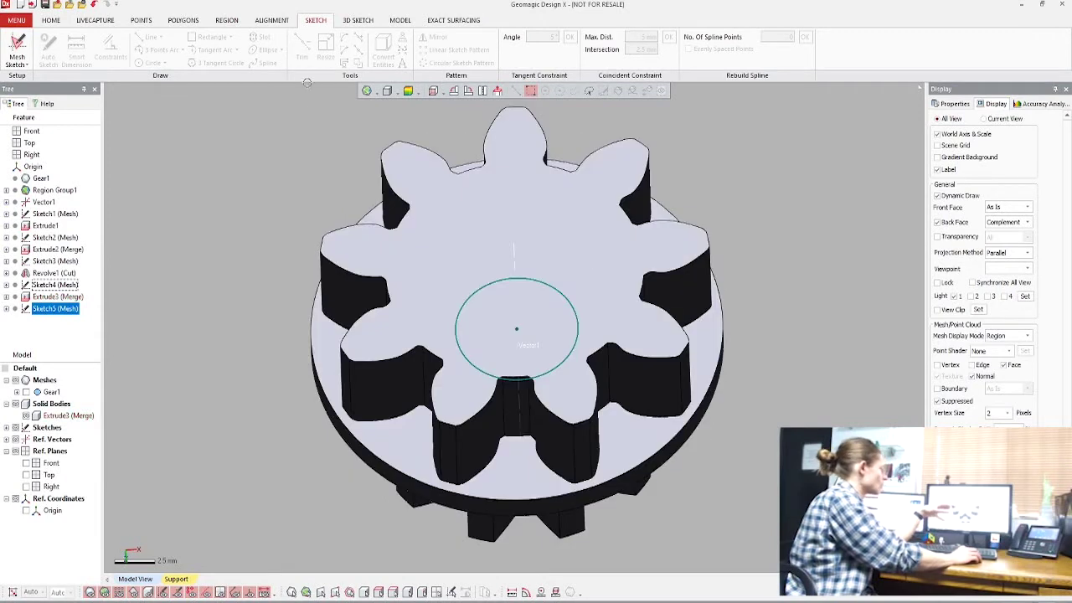
# Extrude the bore circle with a blind length of 9.8 mm, reaching past the end of the gear
pyautogui.moveTo(317, 191); pyautogui.dragTo(331, 172, button='right')
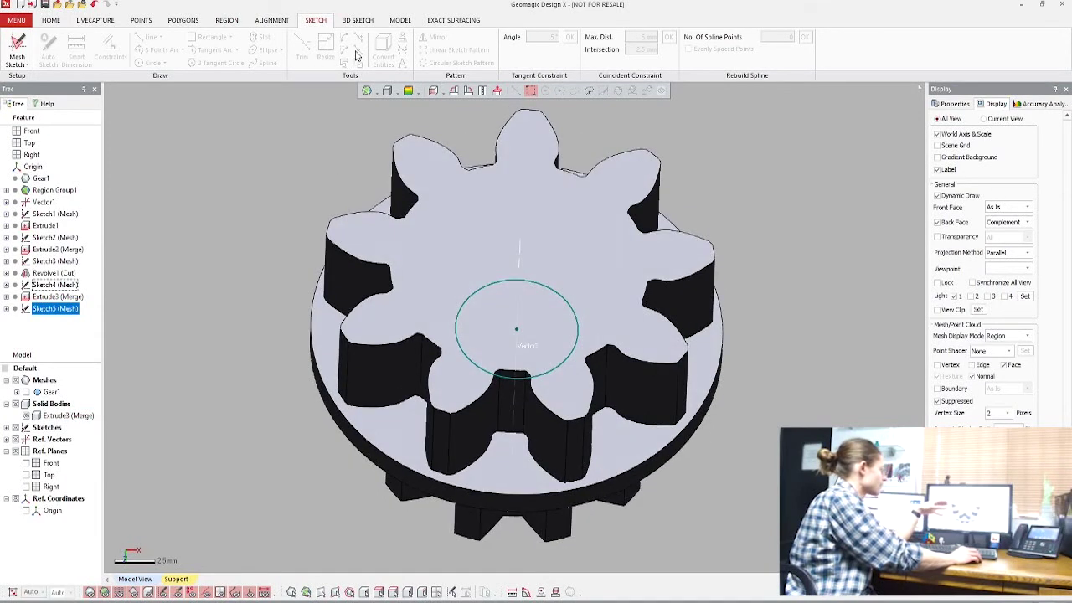
pyautogui.click(399, 20)
pyautogui.click(16, 46)
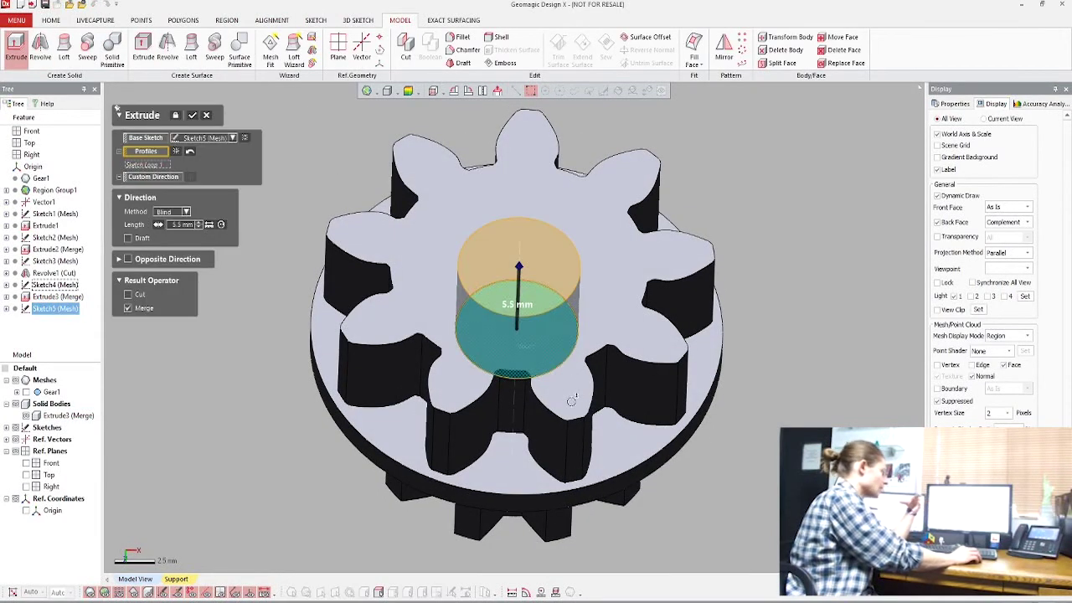
pyautogui.moveTo(571, 404); pyautogui.dragTo(584, 287, button='right')
pyautogui.moveTo(516, 237); pyautogui.dragTo(515, 159)
pyautogui.moveTo(503, 494); pyautogui.dragTo(437, 405, button='right')
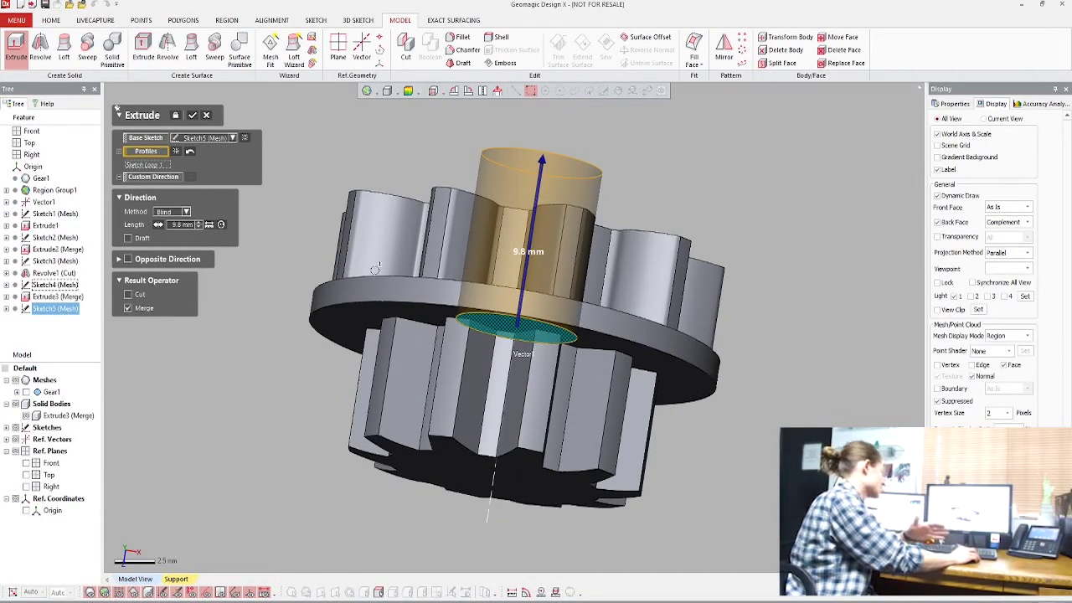
# Extend the extrusion 10.7 mm in the opposite direction and cut the bore through the whole body
pyautogui.click(128, 259)
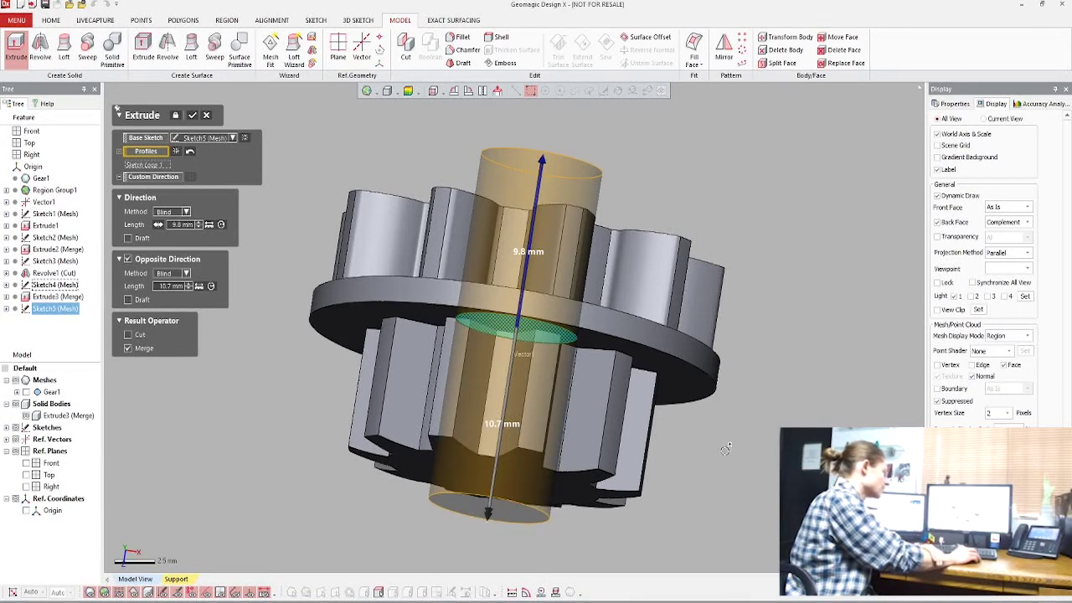
pyautogui.moveTo(722, 449); pyautogui.dragTo(484, 366, button='right')
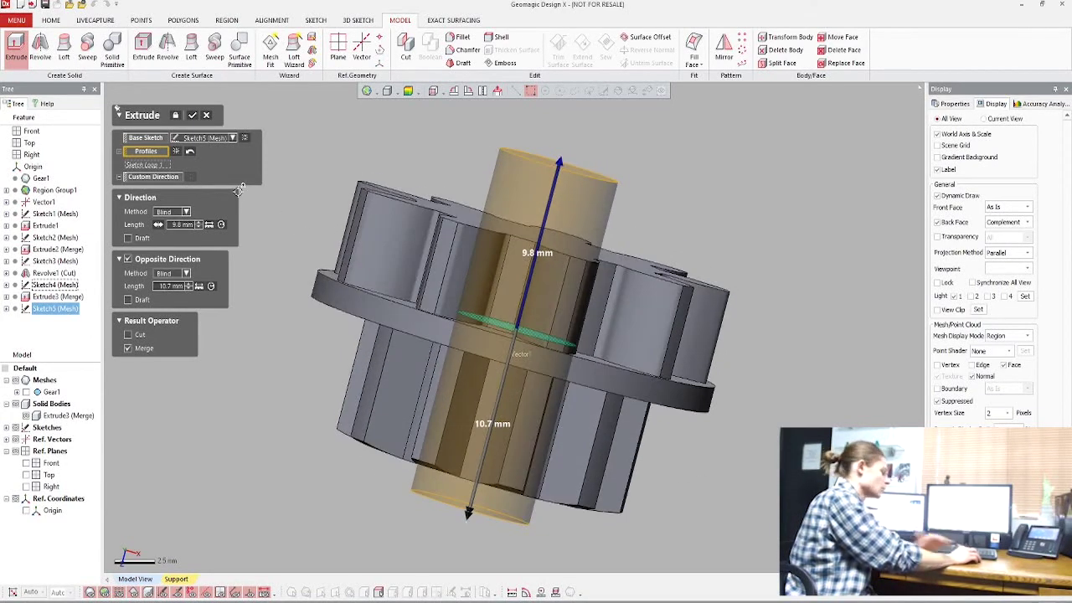
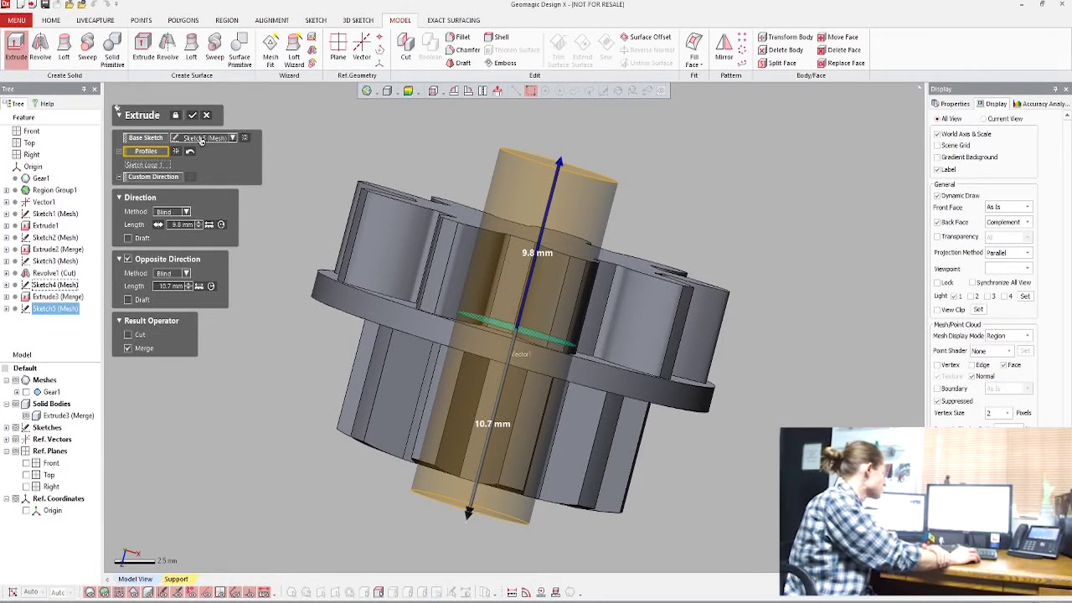
pyautogui.click(128, 335)
pyautogui.click(193, 117)
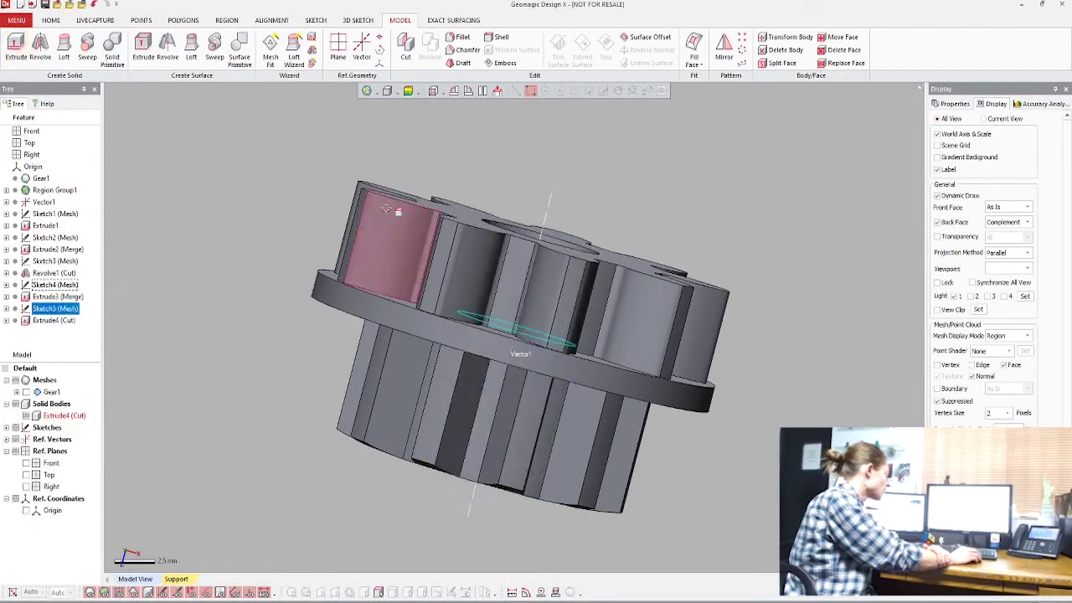
pyautogui.moveTo(447, 230)
pyautogui.mouseDown(button='right')
pyautogui.moveTo(581, 327)
pyautogui.moveTo(746, 378)
pyautogui.moveTo(758, 272)
pyautogui.mouseUp(button='right')
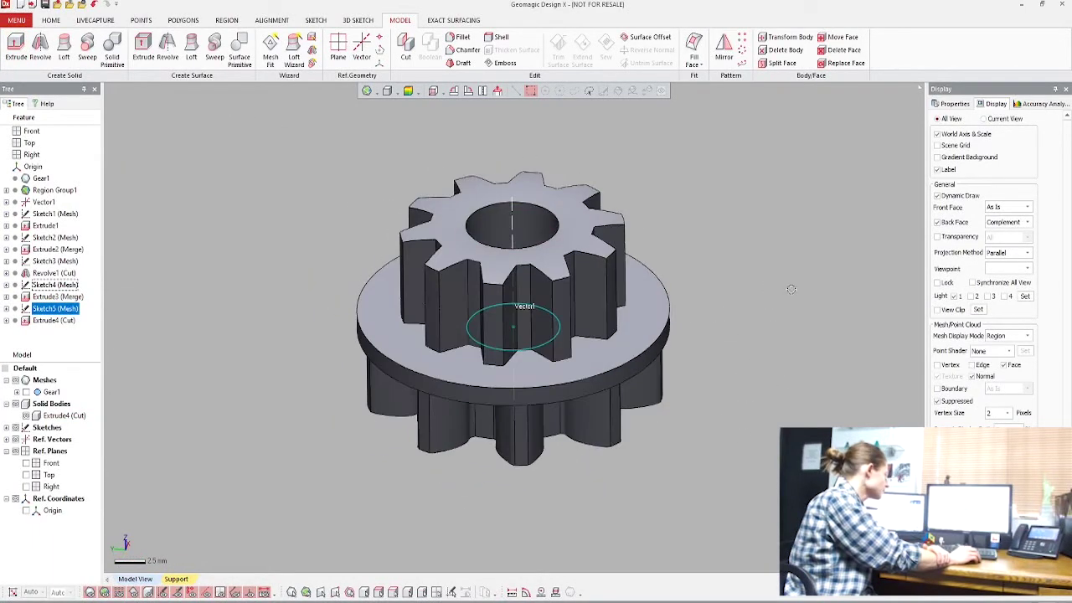
# Inspect how closely the solid matches the Gear1 mesh from several angles using the deviation colour map
pyautogui.click(26, 392)
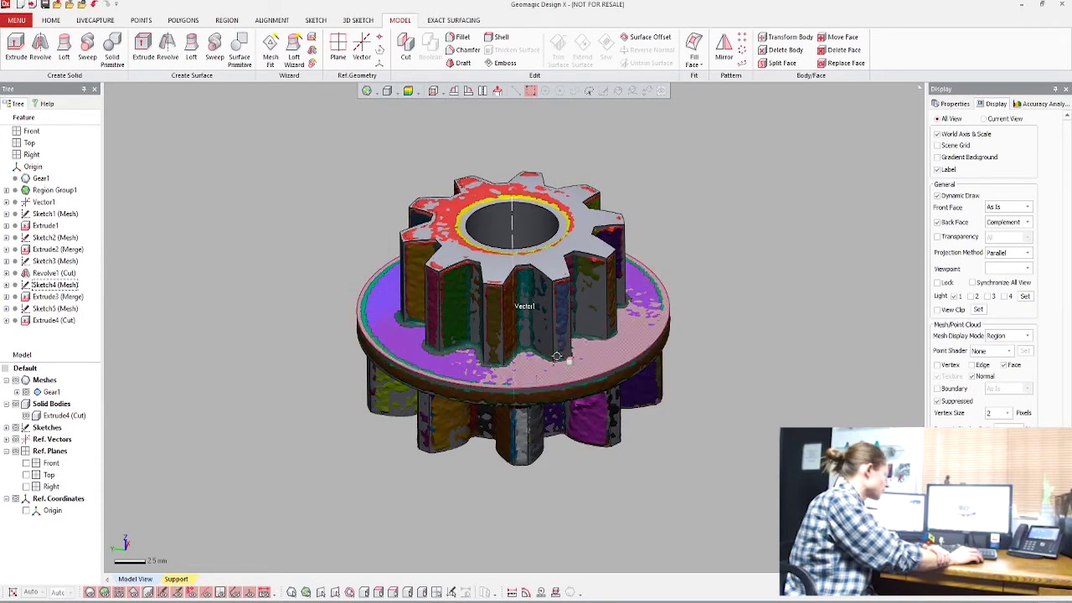
pyautogui.click(410, 92)
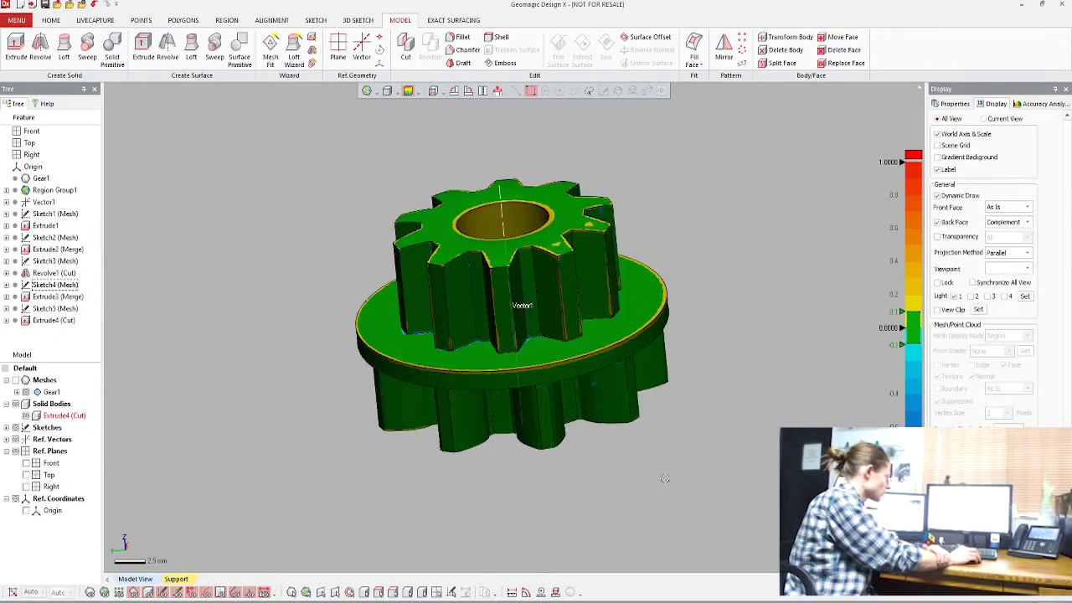
pyautogui.scroll(2, 641, 336)
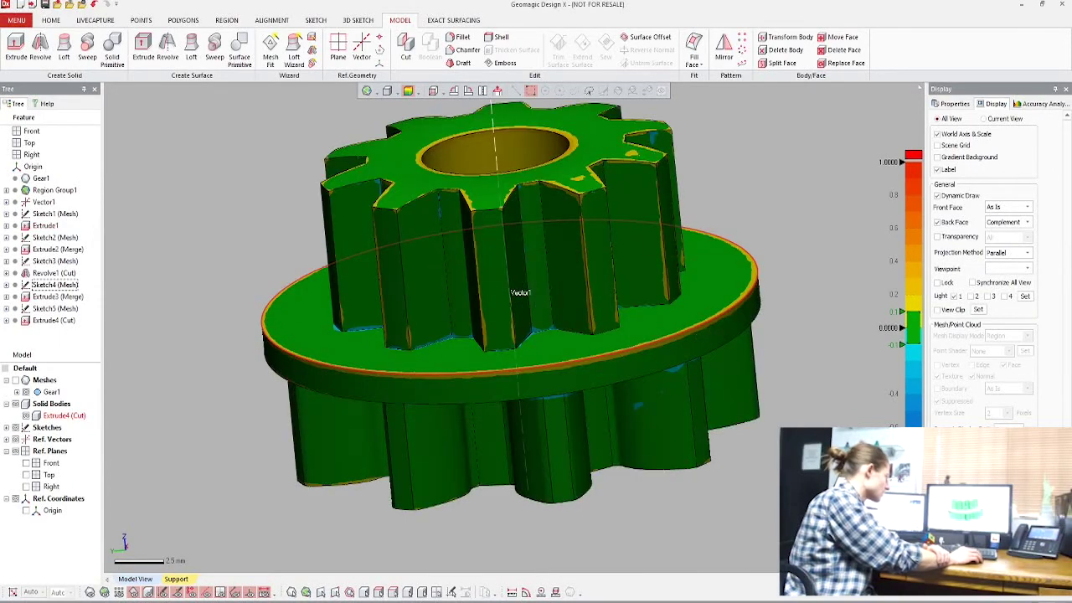
pyautogui.moveTo(658, 523); pyautogui.dragTo(493, 196, button='right')
pyautogui.moveTo(561, 293); pyautogui.dragTo(502, 335, button='right')
pyautogui.scroll(-2, 415, 313)
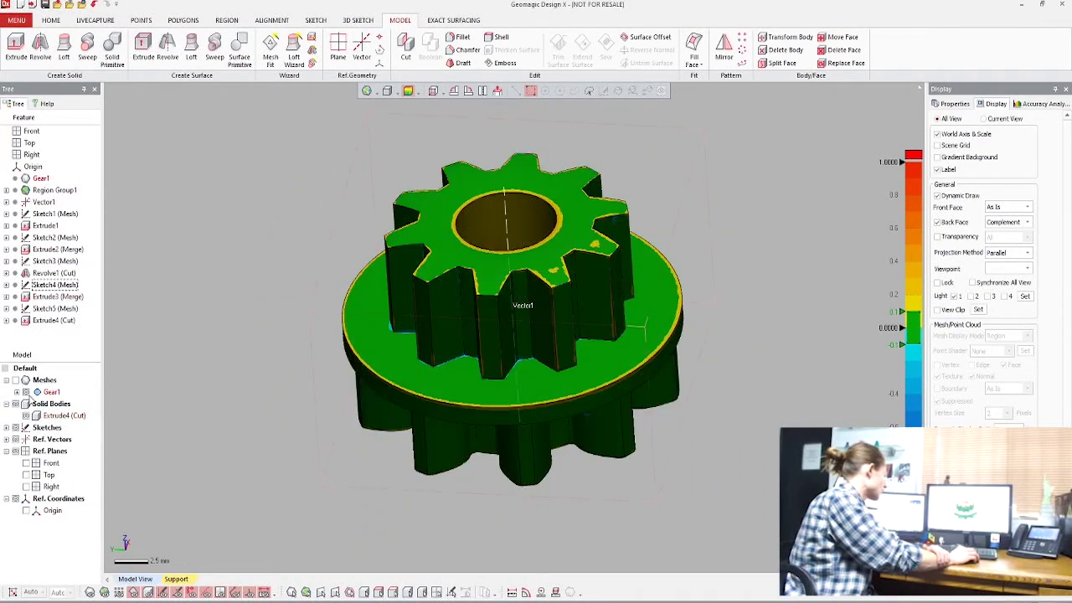
pyautogui.click(407, 91)
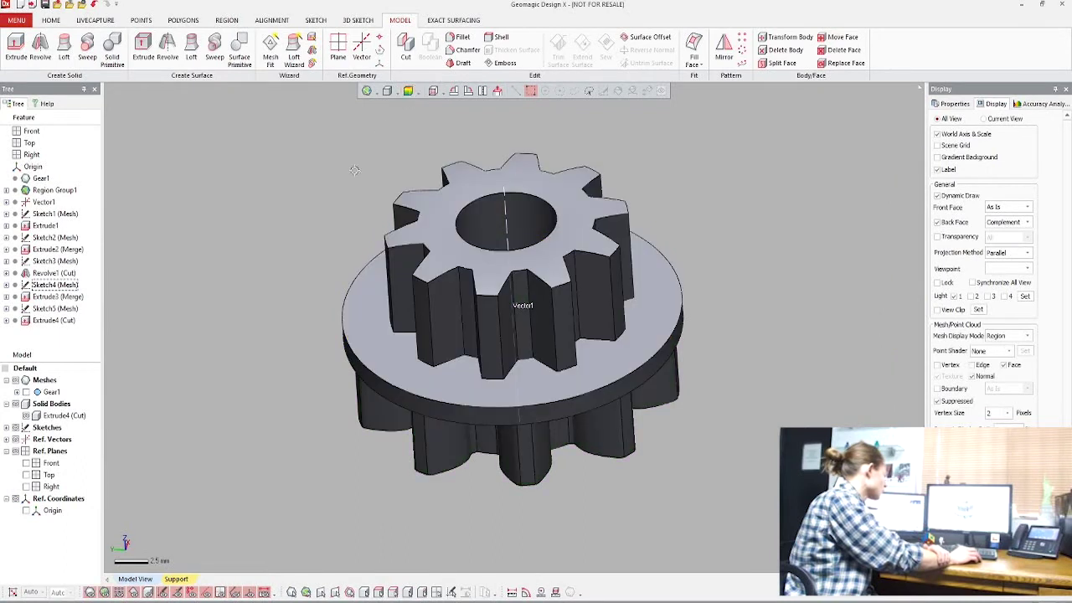
# Fillet the bore's edges at both ends of the gear with a constant radius of 0.7 mm
pyautogui.click(459, 37)
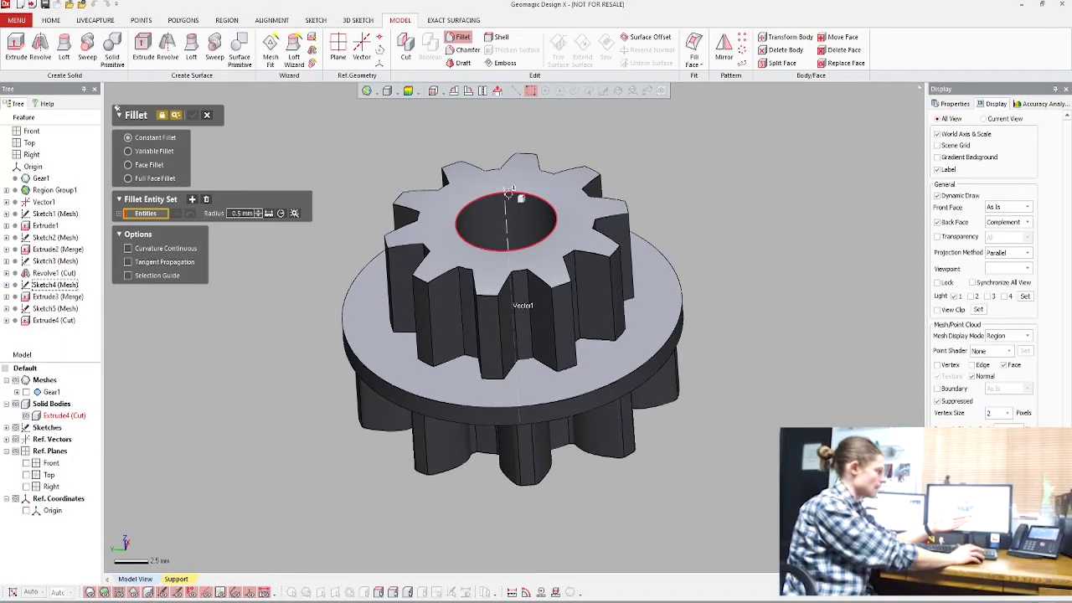
pyautogui.click(508, 193)
pyautogui.moveTo(509, 192); pyautogui.dragTo(621, 352, button='right')
pyautogui.click(596, 319)
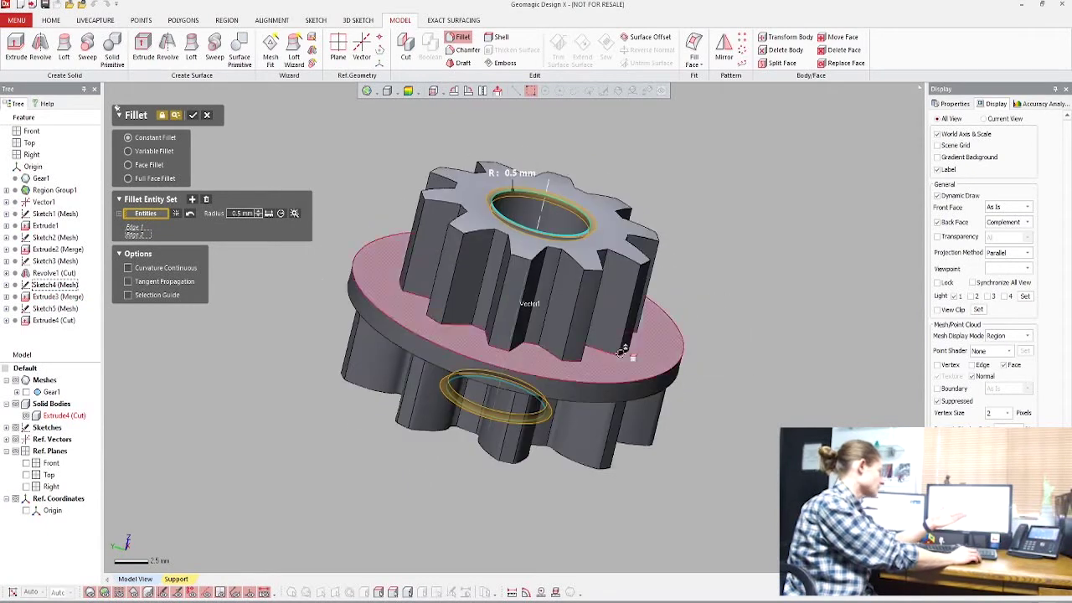
pyautogui.click(297, 214)
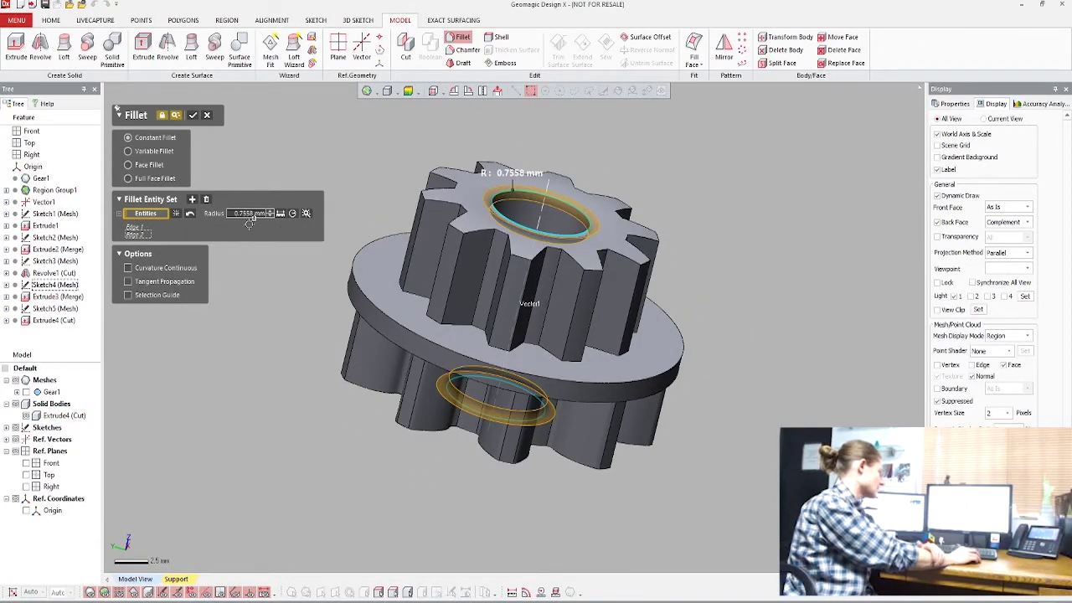
pyautogui.doubleClick(249, 214)
pyautogui.press('BackSpace')
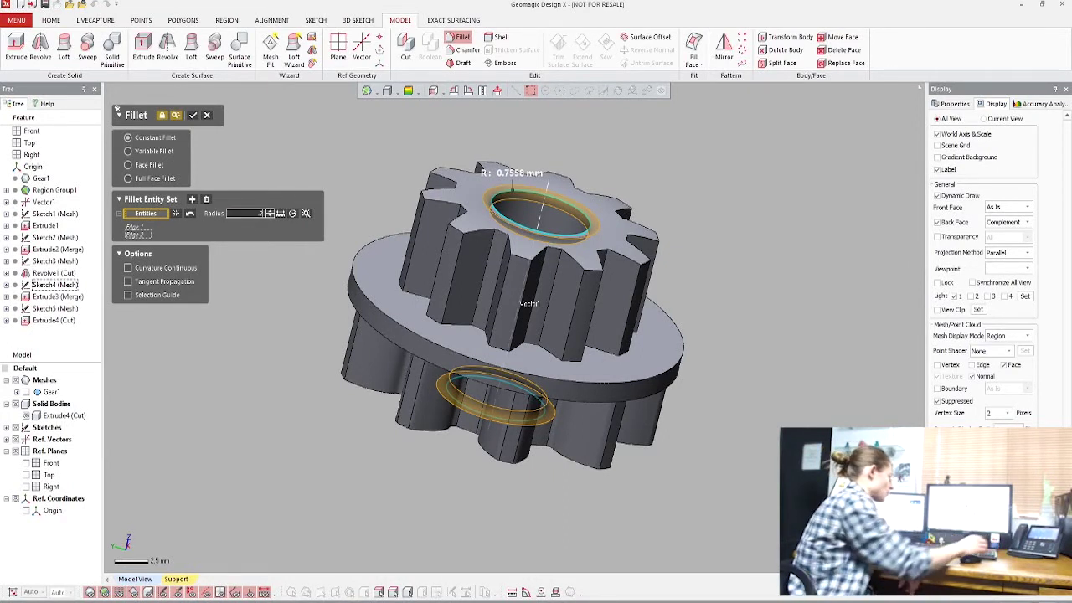
pyautogui.write('0.7')
pyautogui.press('Return')
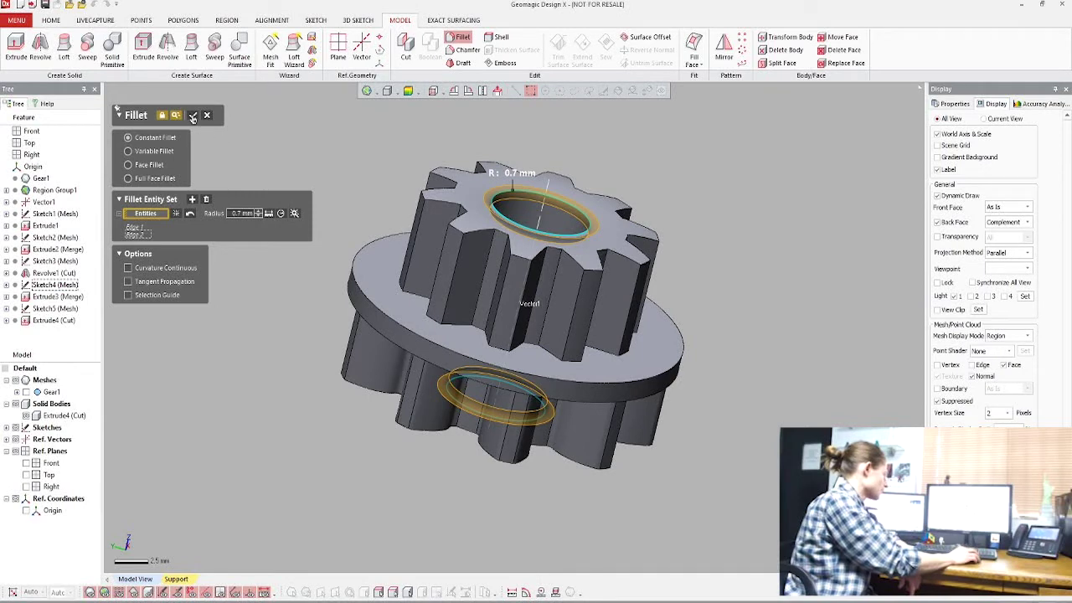
pyautogui.click(192, 118)
# Select both outer rim edges of the flange for a constant fillet
pyautogui.moveTo(642, 299); pyautogui.dragTo(547, 349, button='right')
pyautogui.scroll(4, 548, 349)
pyautogui.click(559, 375)
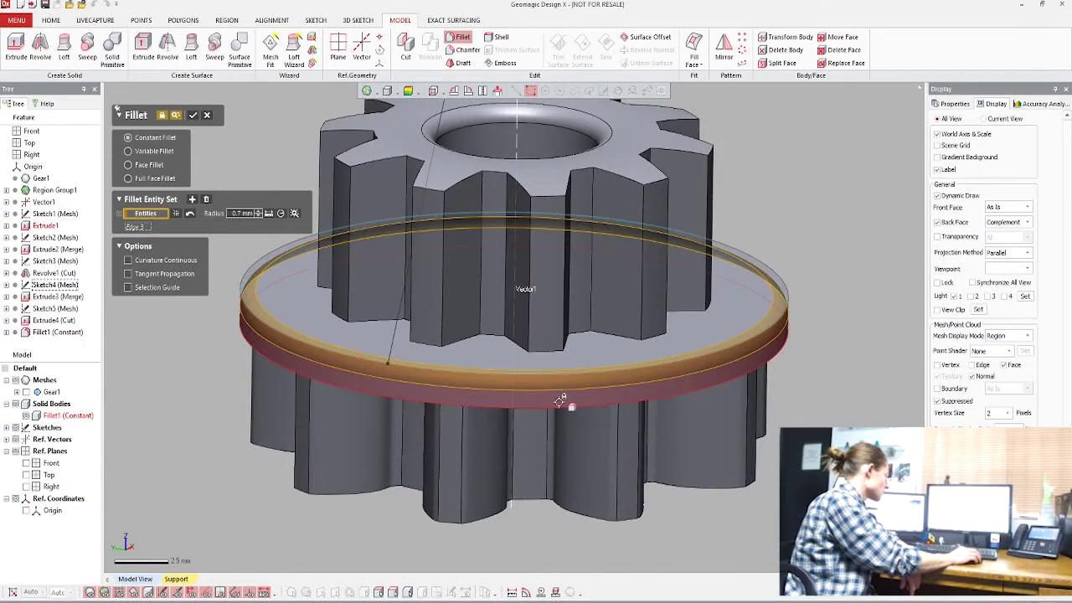
pyautogui.click(558, 407)
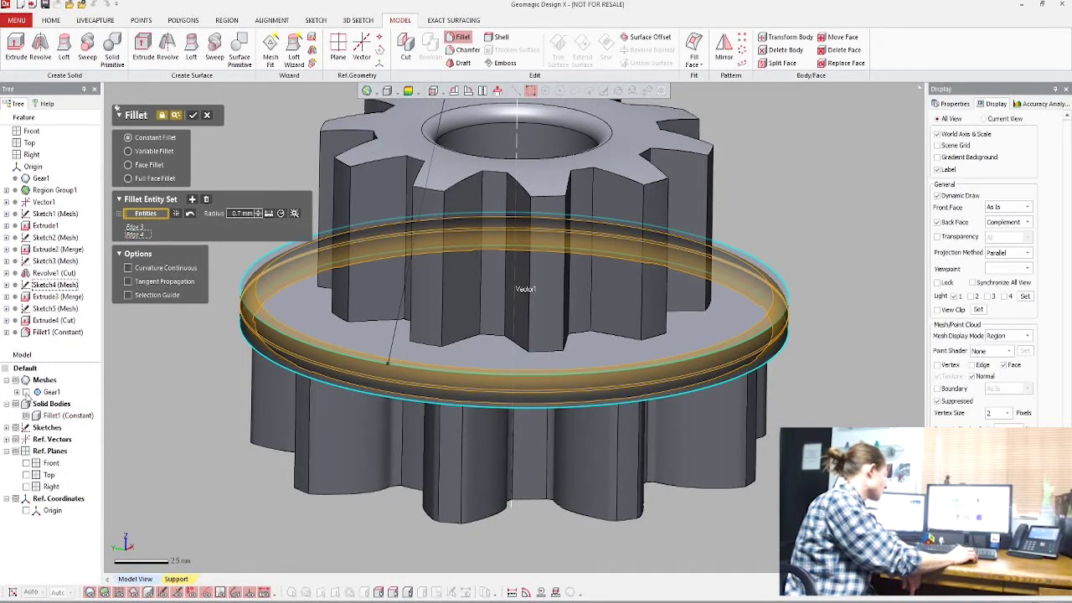
# Compare the rim fillet preview with the Gear1 mesh while the solid is hidden, then apply it with a 0.5 mm radius
pyautogui.click(26, 392)
pyautogui.click(26, 415)
pyautogui.moveTo(612, 403); pyautogui.dragTo(303, 380, button='right')
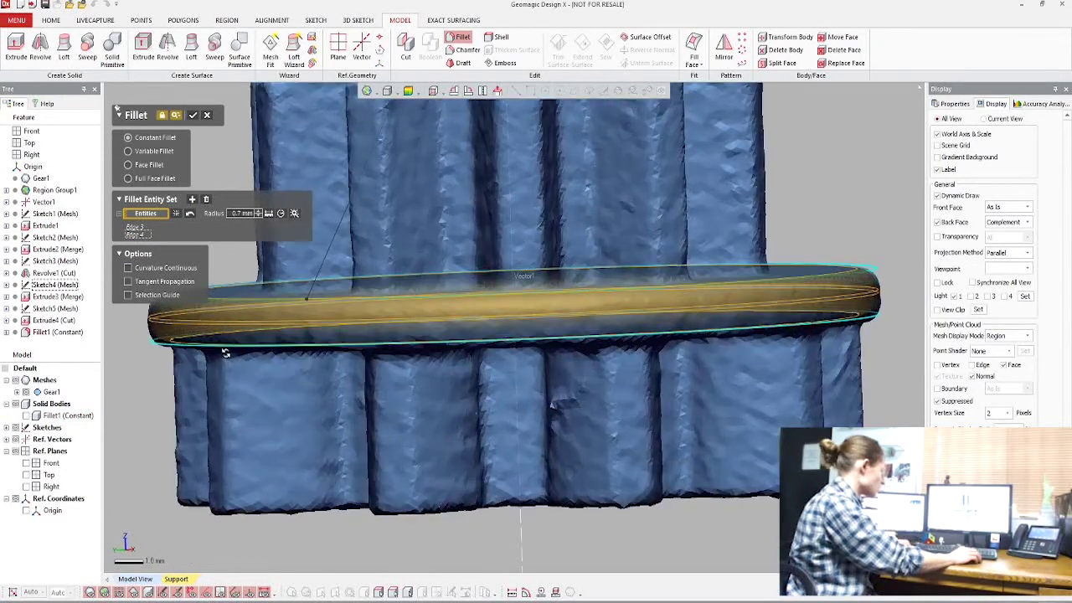
pyautogui.moveTo(225, 352); pyautogui.dragTo(514, 438, button='right')
pyautogui.scroll(3, 728, 352)
pyautogui.moveTo(728, 351); pyautogui.dragTo(726, 391, button='right')
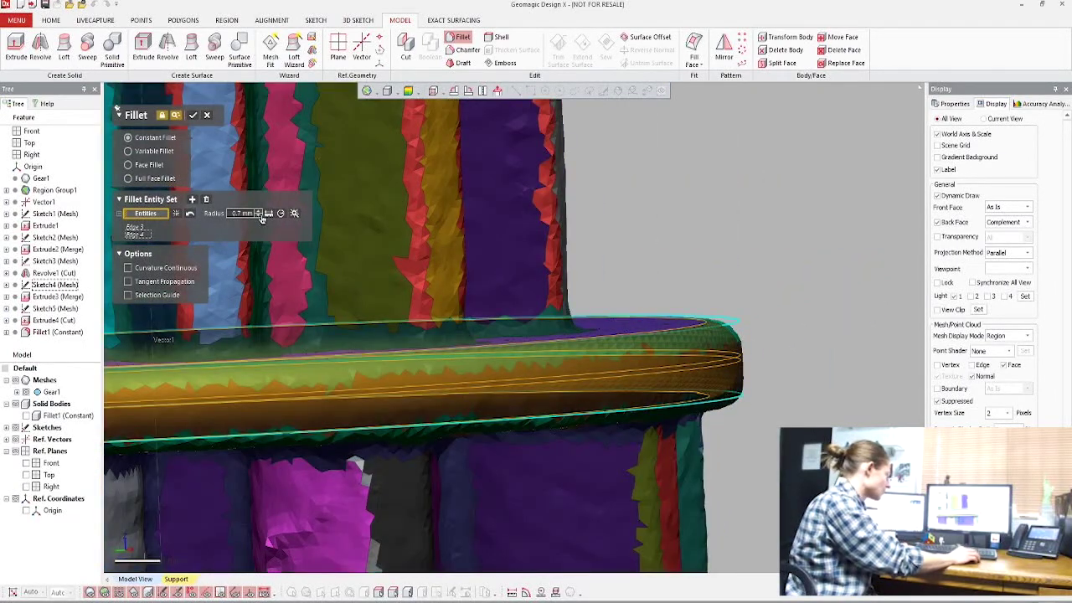
pyautogui.click(259, 216)
pyautogui.click(258, 216)
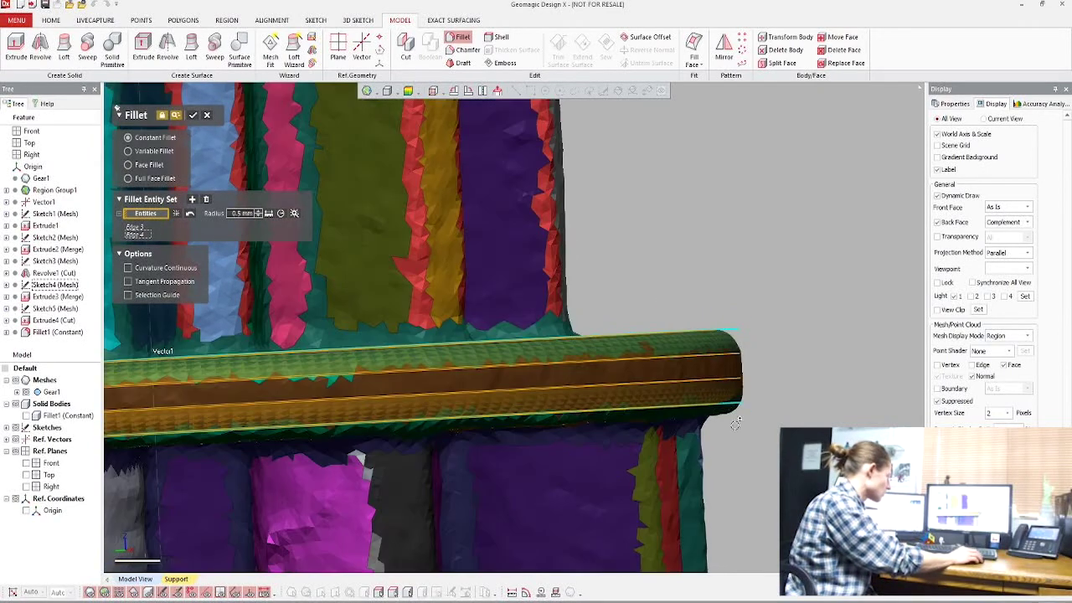
pyautogui.click(194, 116)
# Show the solid body, hide the Gear1 mesh and view the gear from the side
pyautogui.scroll(-3, 682, 271)
pyautogui.moveTo(725, 306); pyautogui.dragTo(593, 379, button='right')
pyautogui.click(26, 416)
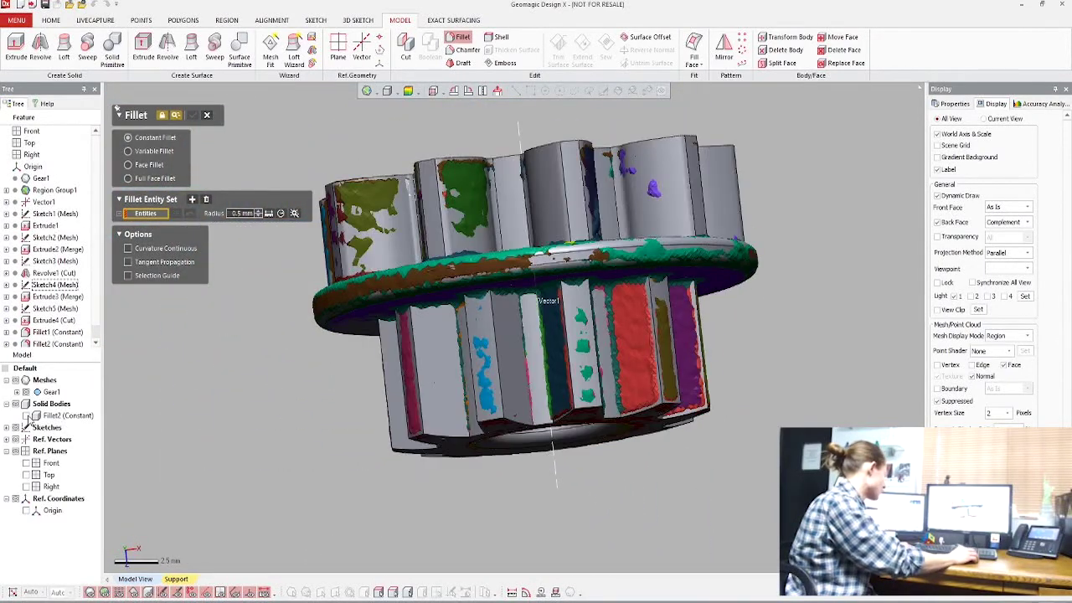
pyautogui.click(26, 392)
pyautogui.scroll(-2, 474, 431)
pyautogui.moveTo(474, 430); pyautogui.dragTo(541, 376, button='right')
pyautogui.scroll(4, 754, 411)
pyautogui.scroll(-2, 521, 343)
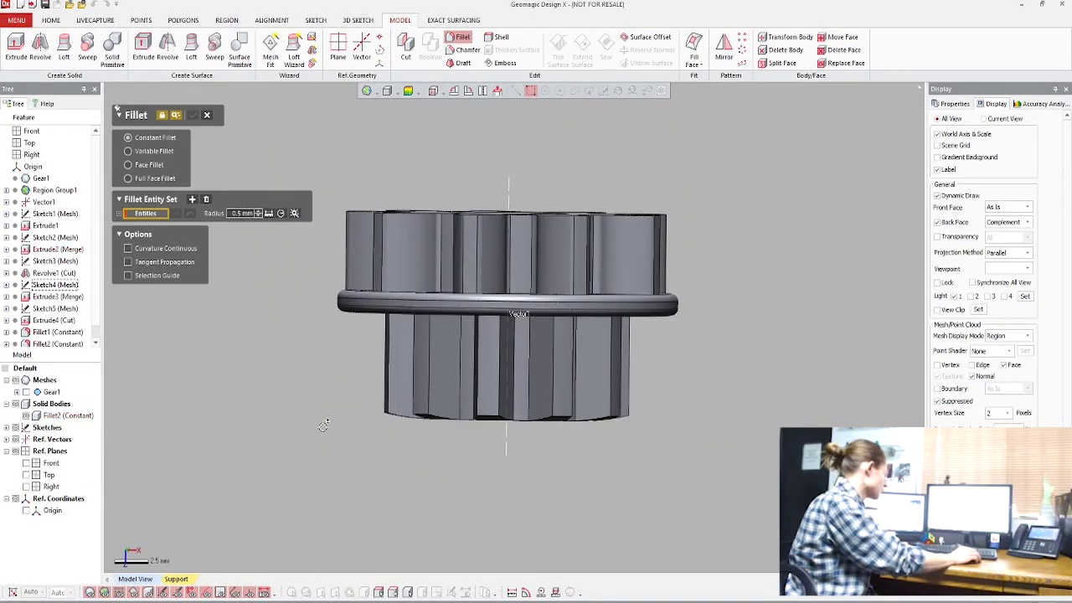
# Fillet the lengthwise tooth edges of the smaller gear with a 0.5 mm radius, checking the preview against the mesh with the solid hidden
pyautogui.moveTo(349, 342); pyautogui.dragTo(685, 371)
pyautogui.moveTo(695, 477); pyautogui.dragTo(712, 347, button='right')
pyautogui.scroll(3, 709, 346)
pyautogui.click(26, 392)
pyautogui.scroll(3, 541, 391)
pyautogui.click(26, 415)
pyautogui.scroll(2, 632, 288)
pyautogui.scroll(3, 634, 288)
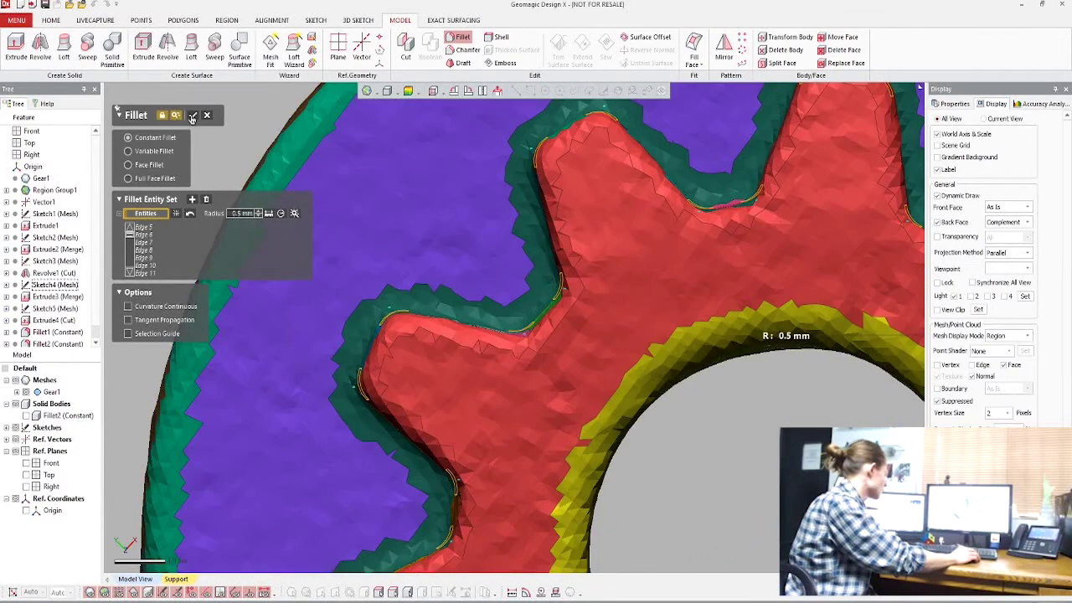
pyautogui.click(192, 118)
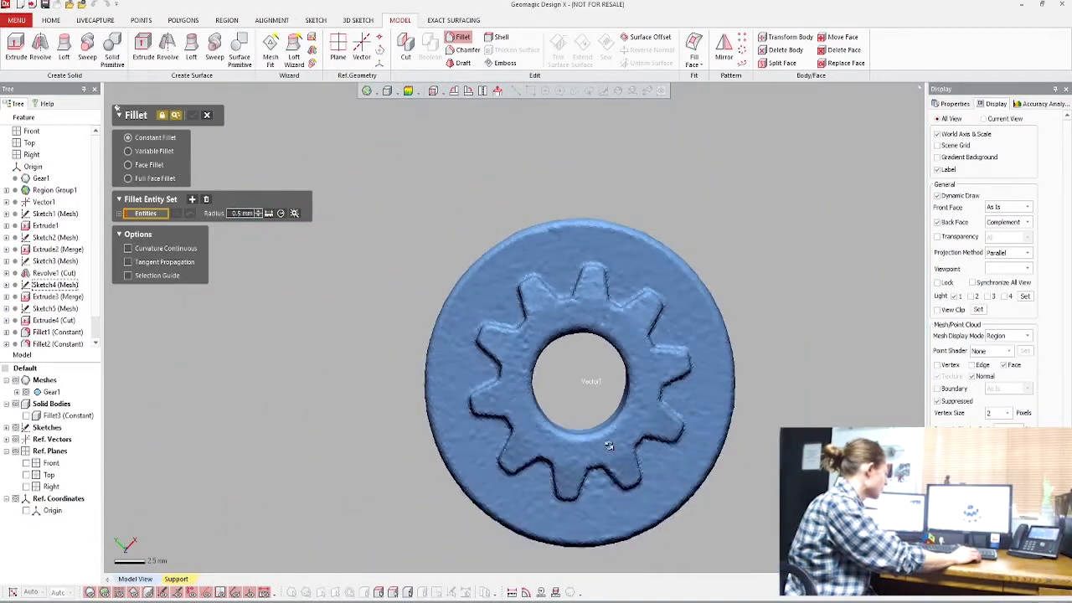
# Hide the Gear1 mesh, show the filleted solid for review and close the Fillet command
pyautogui.moveTo(609, 446); pyautogui.dragTo(478, 399, button='right')
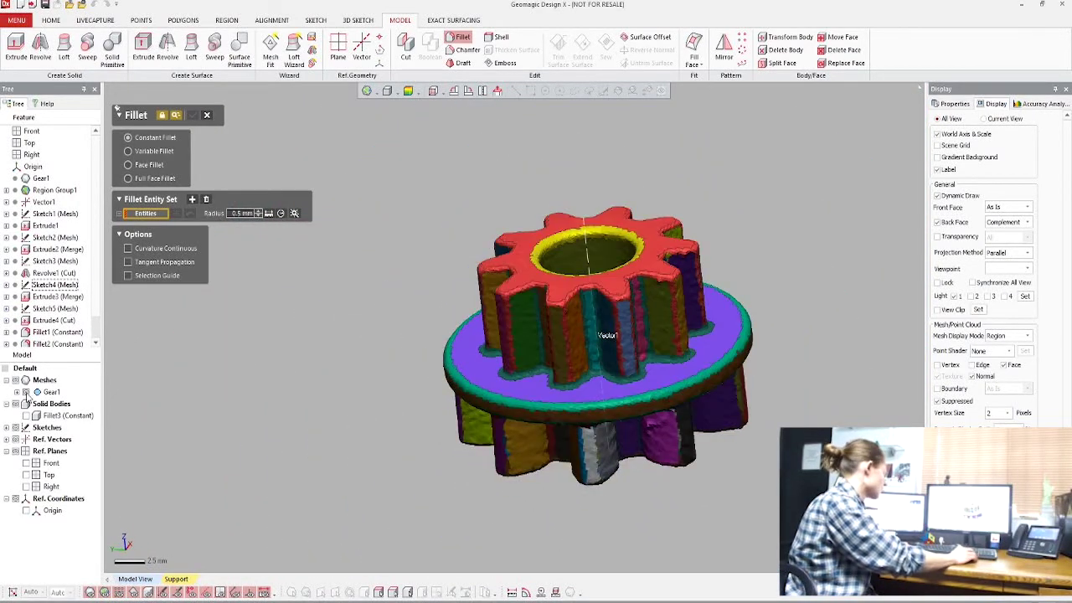
pyautogui.click(26, 392)
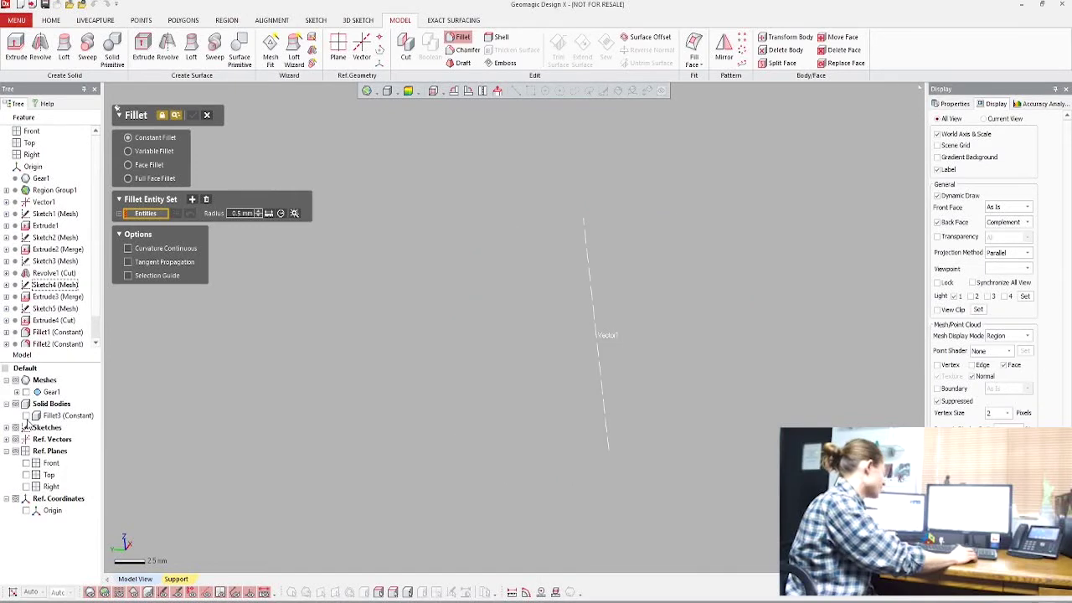
pyautogui.click(26, 416)
pyautogui.moveTo(696, 416); pyautogui.dragTo(782, 378, button='right')
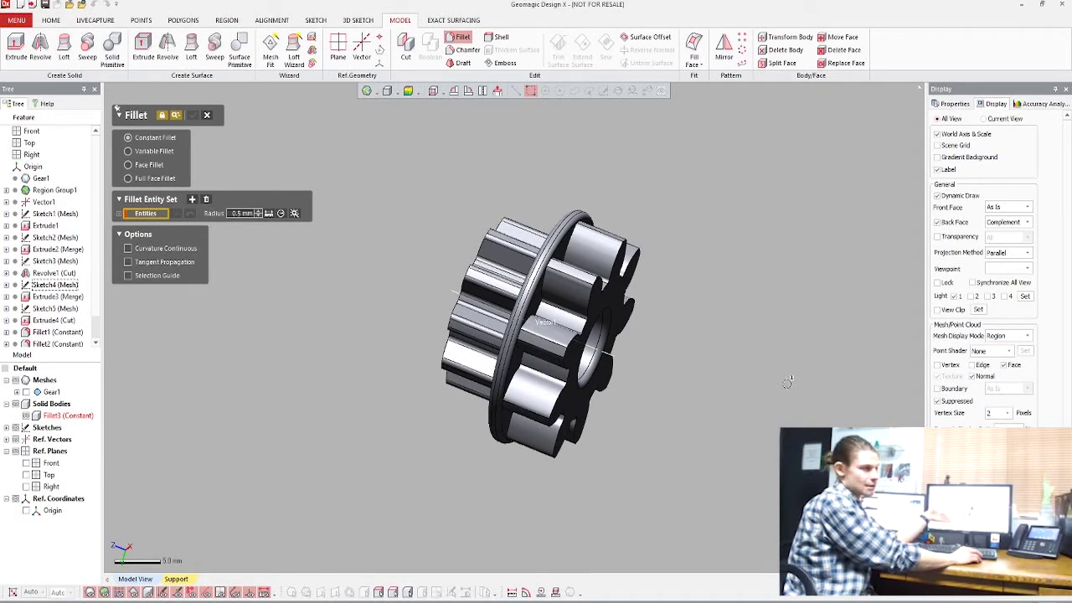
pyautogui.moveTo(787, 382); pyautogui.dragTo(552, 390, button='right')
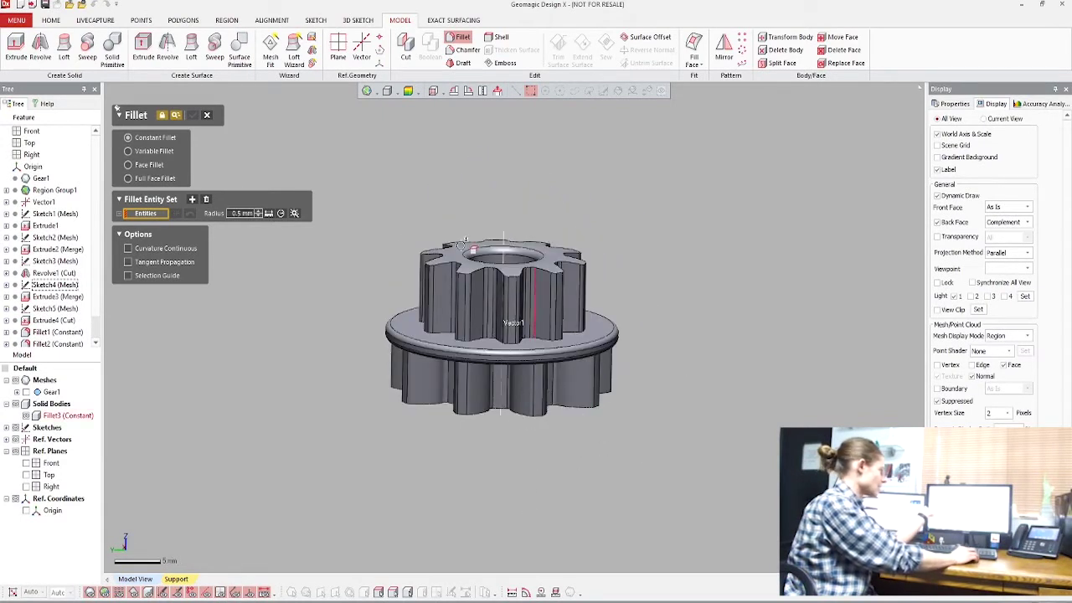
pyautogui.click(209, 116)
pyautogui.moveTo(328, 244); pyautogui.dragTo(355, 155, button='right')
# Transfer the model to SOLIDWORKS with LiveTransfer, starting from the first feature
pyautogui.click(50, 22)
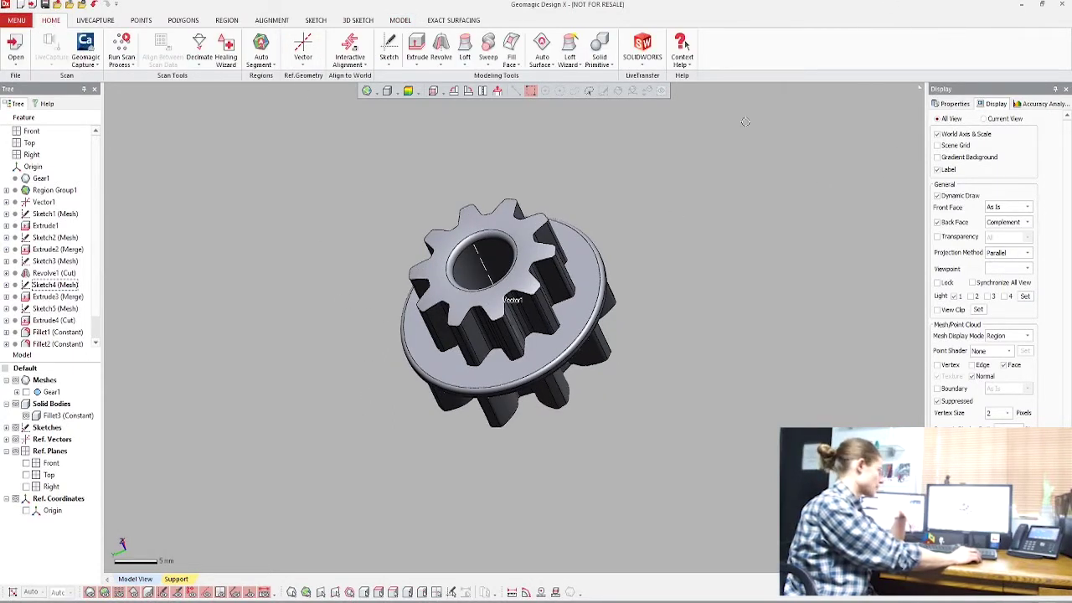
pyautogui.click(643, 47)
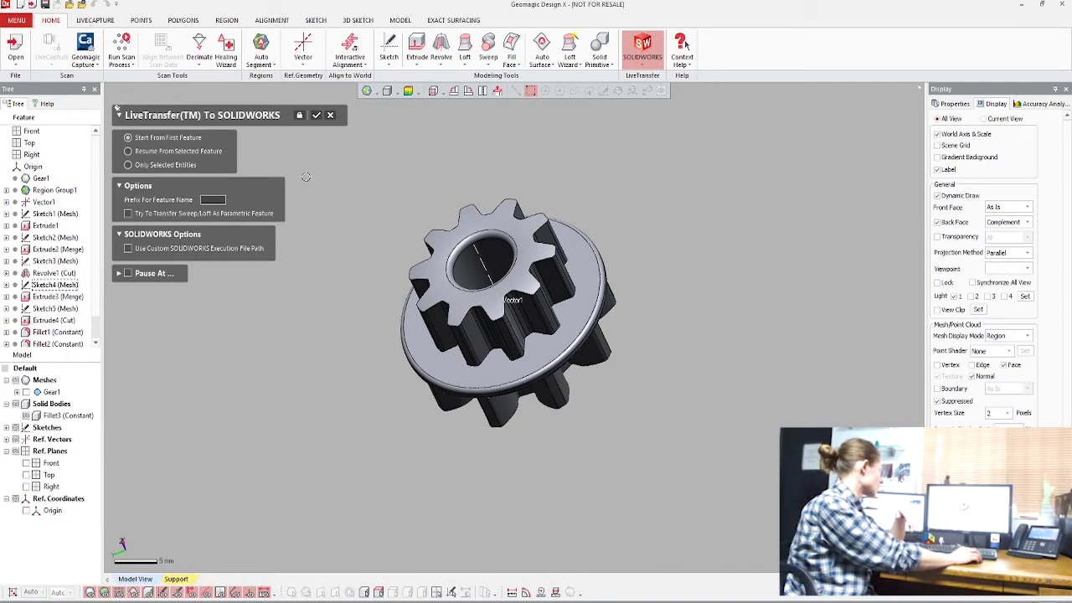
pyautogui.click(316, 116)
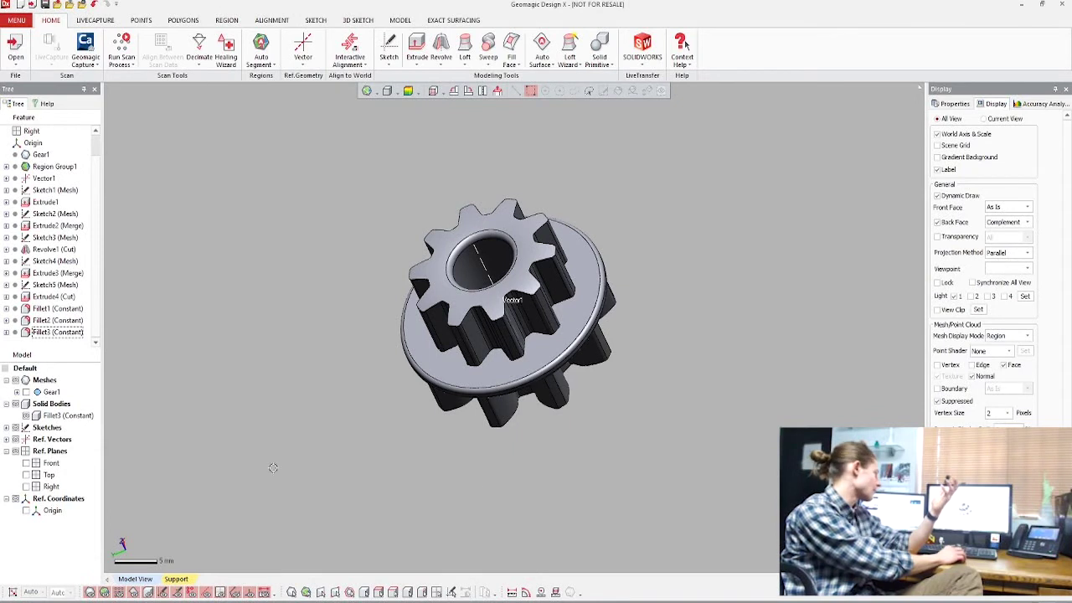
# Show the Gear1 mesh and hide the solid body
pyautogui.click(18, 392)
pyautogui.click(18, 392)
pyautogui.click(26, 392)
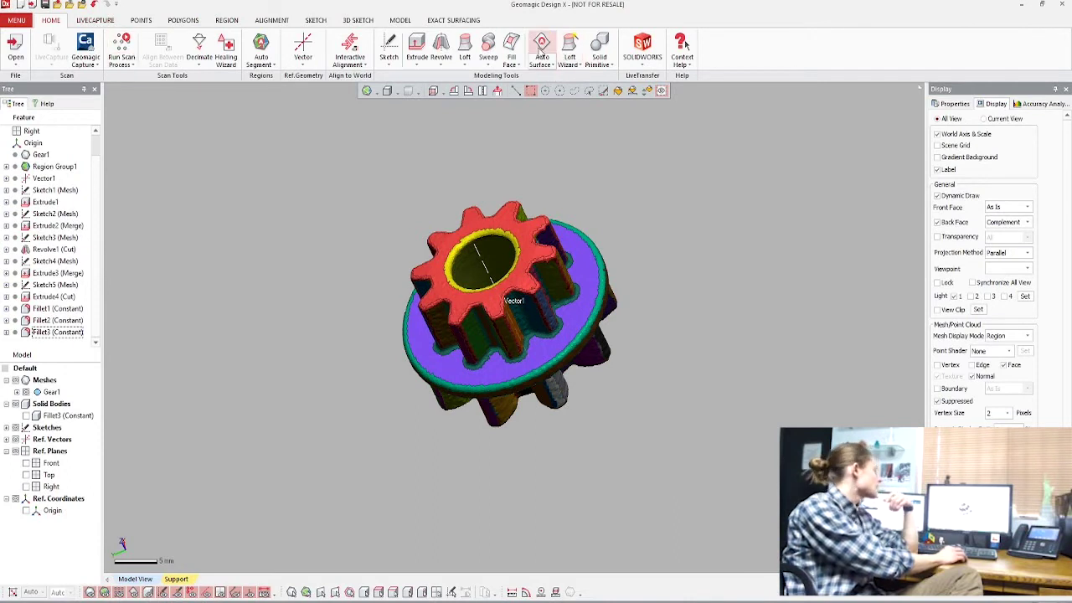
# Auto-surface the Gear1 mesh using the Mechanical type, an auto-estimated patch count and adaptive fitting with a 0.0193 tolerance
pyautogui.click(541, 52)
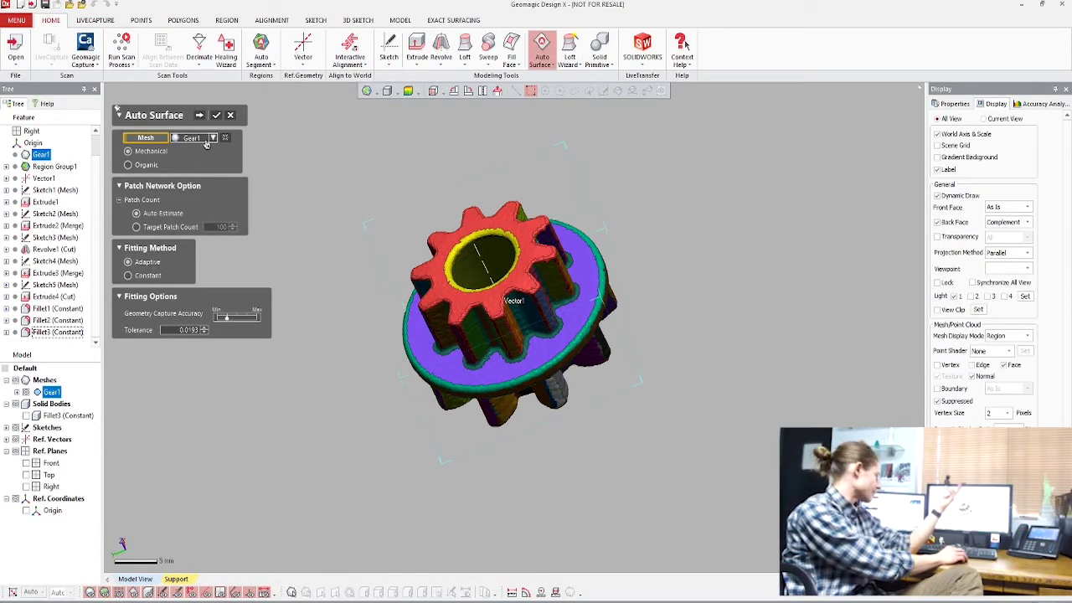
pyautogui.click(199, 115)
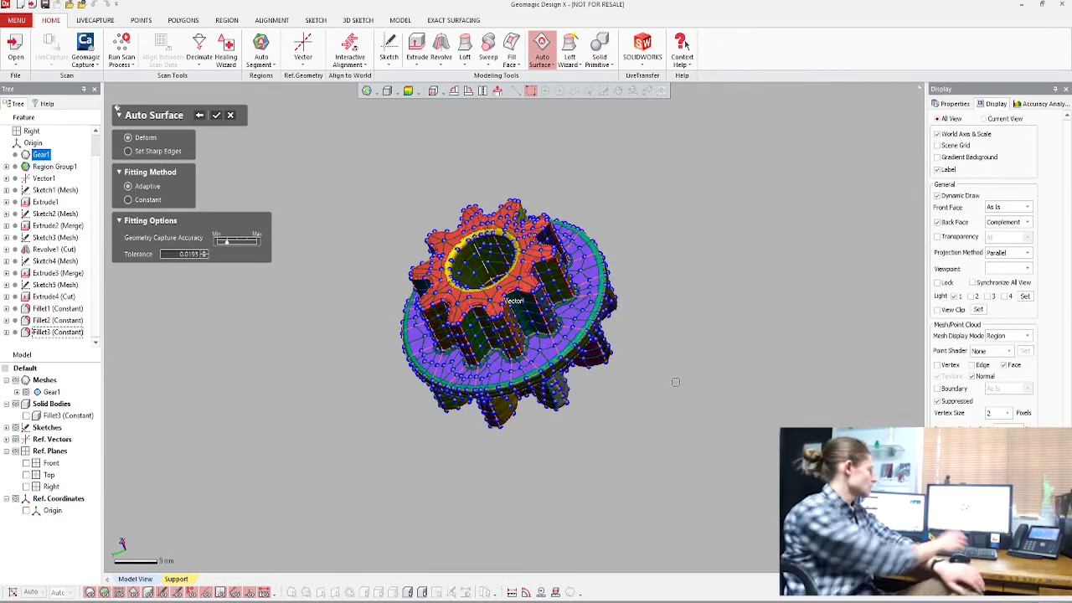
pyautogui.click(215, 117)
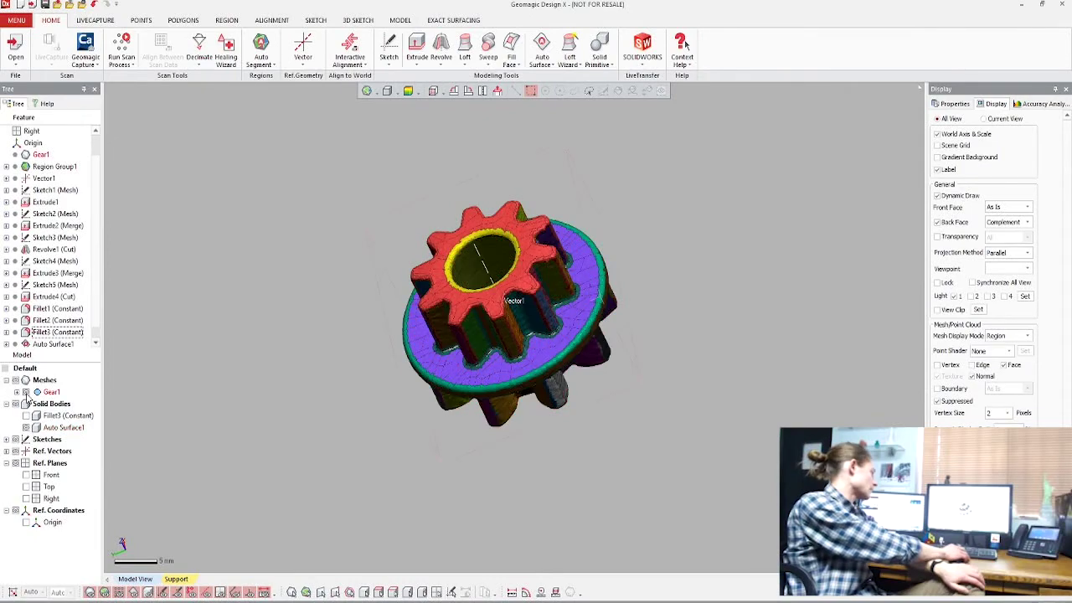
# Hide the Gear1 mesh and inspect the auto-surfaced body's teeth, flange and bore from both ends
pyautogui.click(26, 392)
pyautogui.scroll(3, 333, 288)
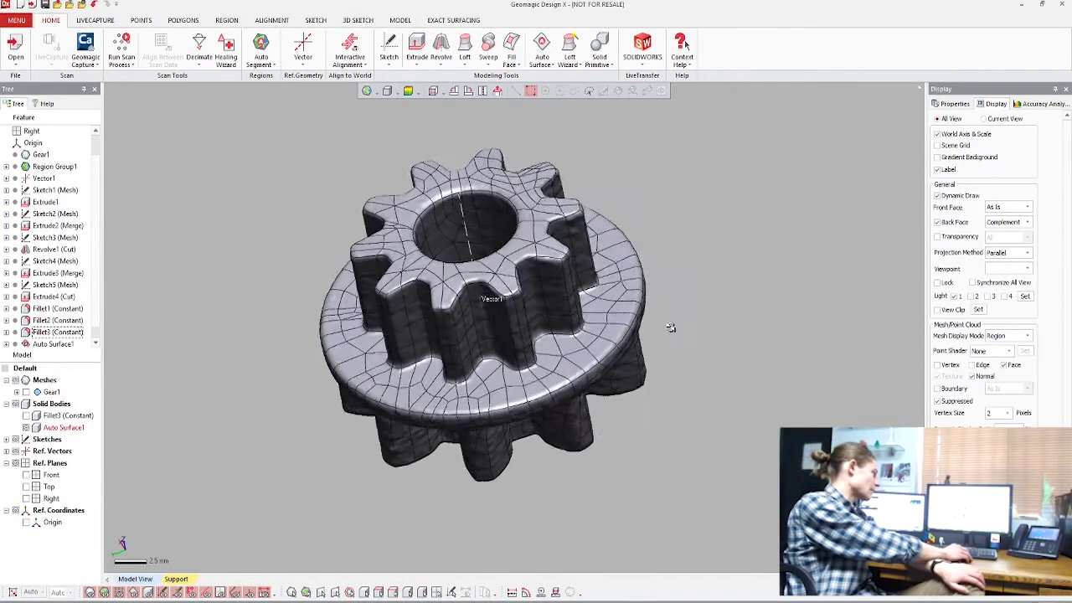
pyautogui.moveTo(671, 321); pyautogui.dragTo(695, 320, button='right')
pyautogui.moveTo(435, 364); pyautogui.dragTo(664, 336, button='right')
pyautogui.moveTo(492, 419); pyautogui.dragTo(373, 303, button='right')
pyautogui.scroll(2, 372, 303)
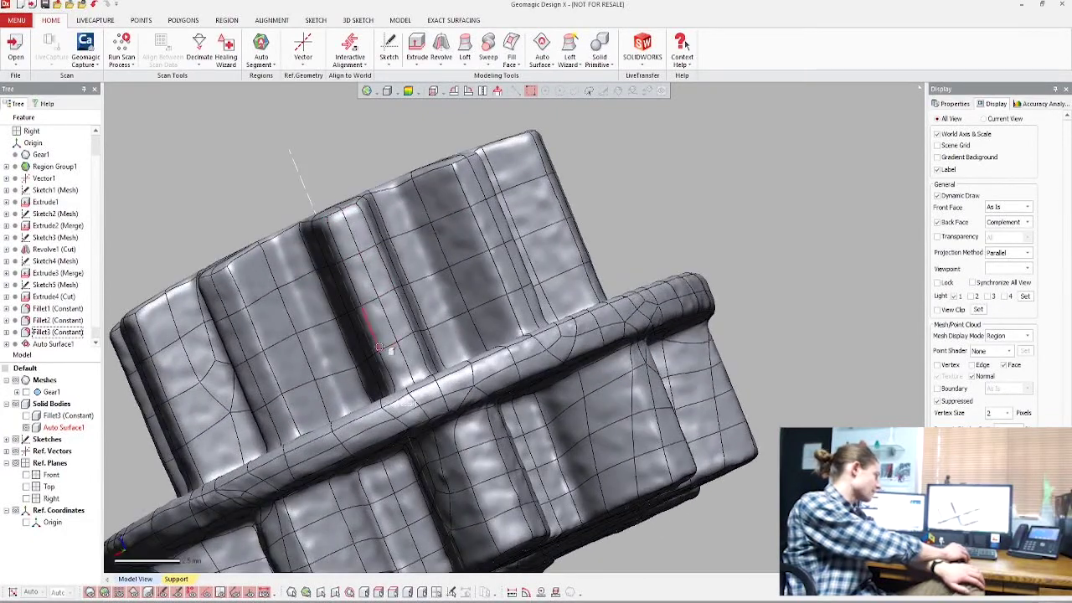
pyautogui.moveTo(353, 215); pyautogui.dragTo(373, 250, button='right')
pyautogui.moveTo(444, 276); pyautogui.dragTo(649, 274, button='right')
pyautogui.scroll(-3, 650, 274)
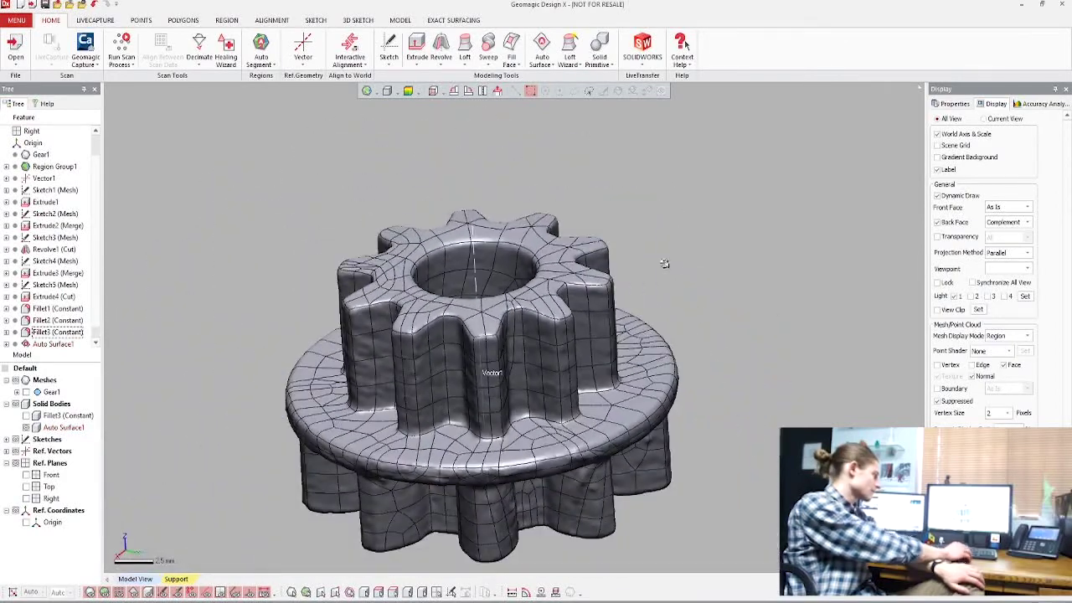
pyautogui.moveTo(616, 332); pyautogui.dragTo(548, 306, button='right')
pyautogui.scroll(5, 545, 301)
pyautogui.scroll(-5, 545, 300)
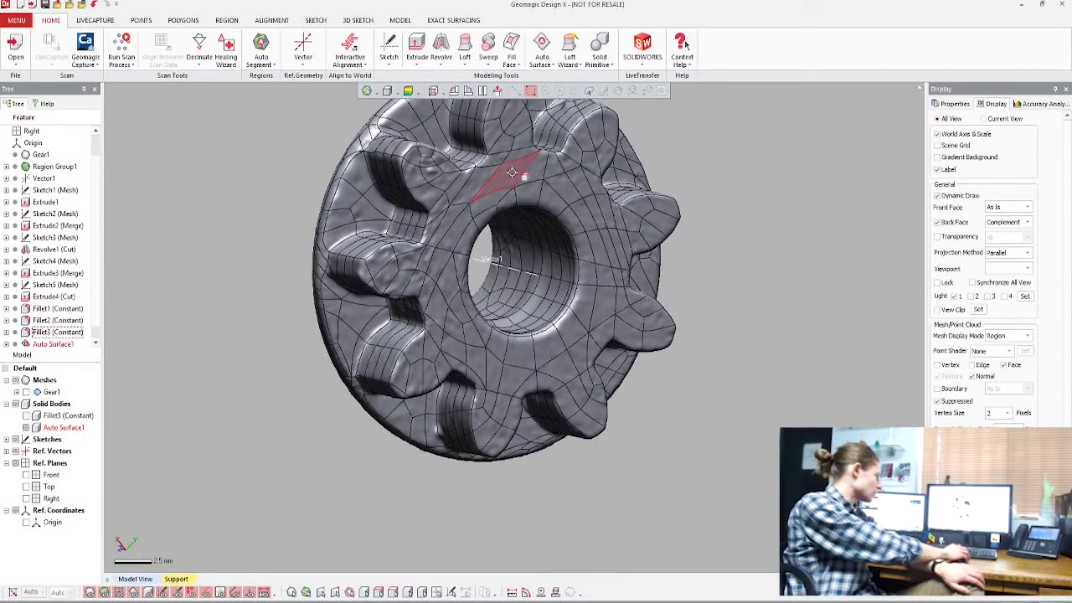
# Examine the patch layout of the auto-surfaced body, highlighting a single patch on a tooth's end face and viewing it from several angles
pyautogui.click(553, 354)
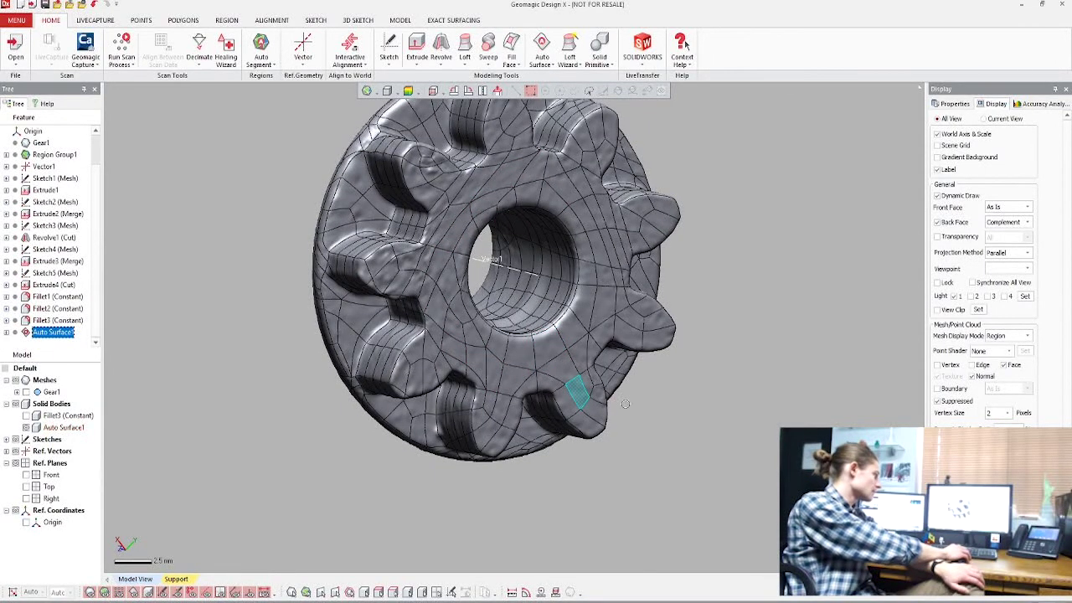
pyautogui.moveTo(590, 394); pyautogui.dragTo(721, 326, button='right')
pyautogui.scroll(-2, 768, 363)
pyautogui.scroll(1, 313, 447)
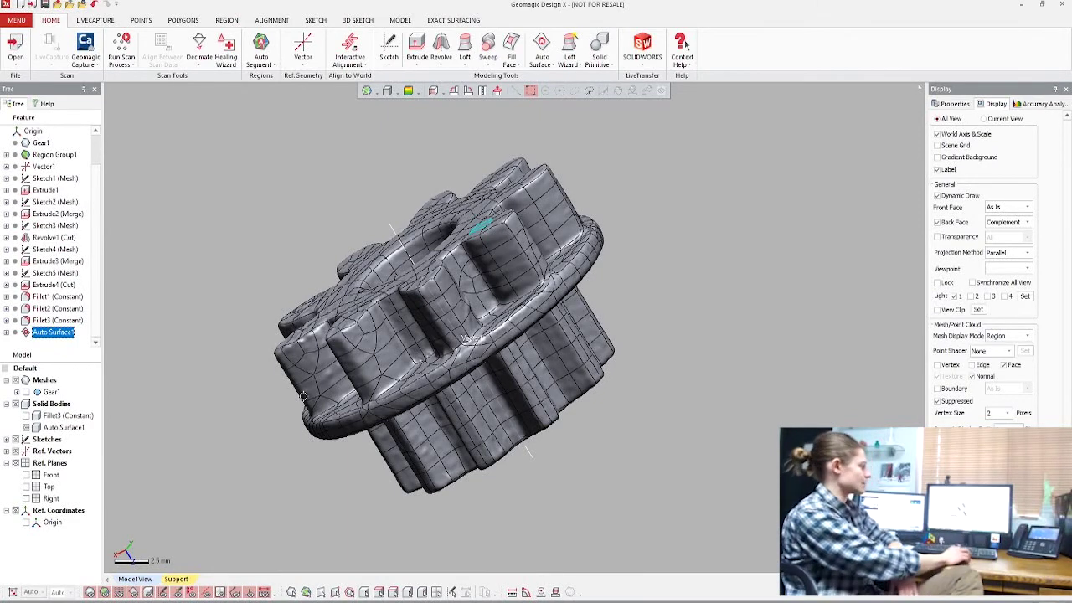
pyautogui.moveTo(461, 277); pyautogui.dragTo(587, 266, button='right')
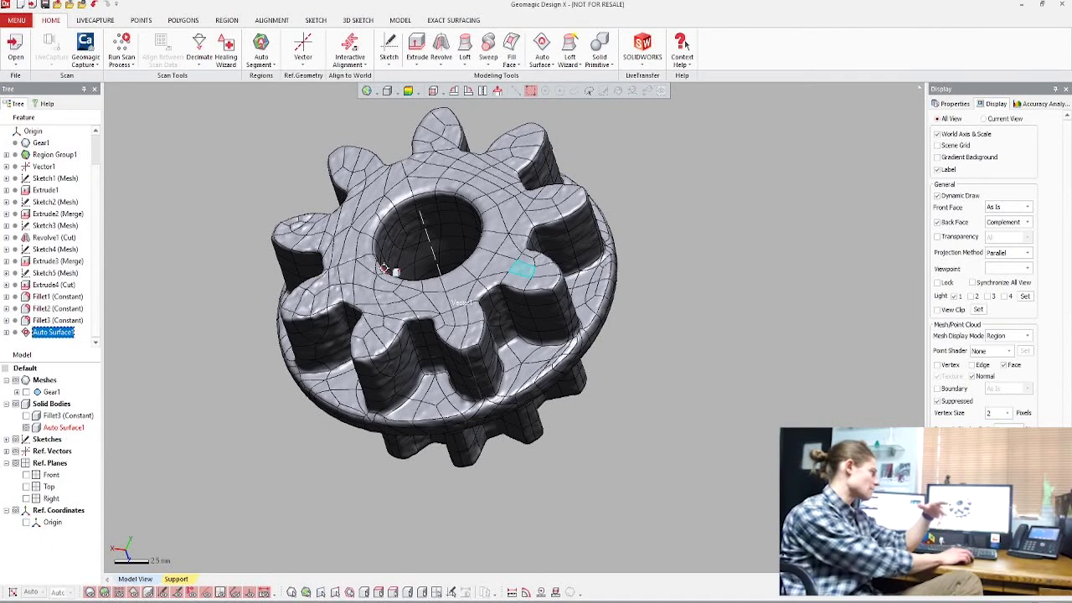
pyautogui.scroll(5, 567, 304)
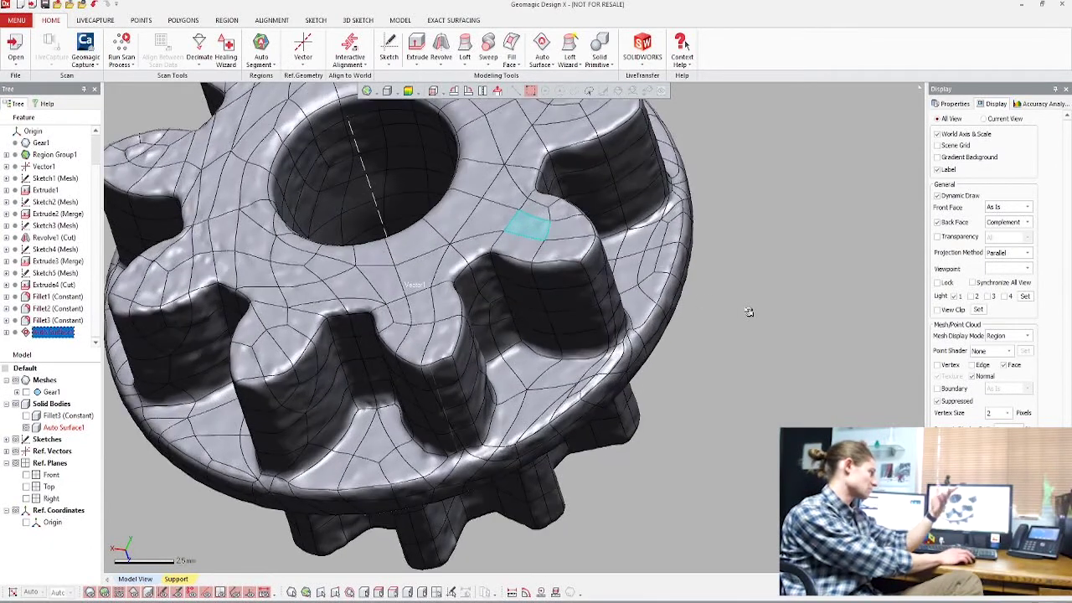
pyautogui.click(748, 312)
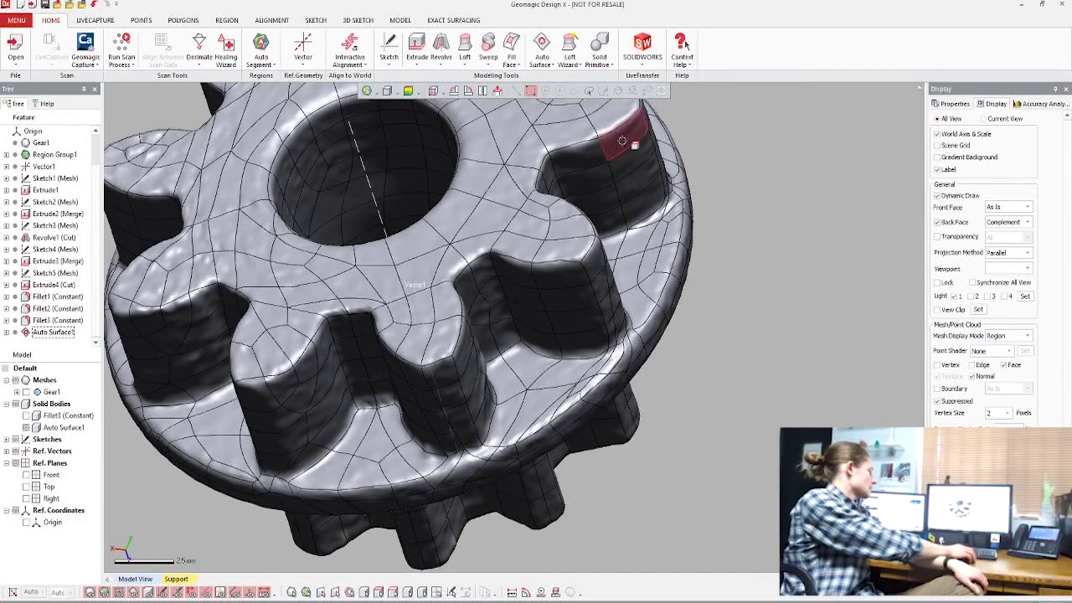
pyautogui.scroll(-4, 624, 166)
pyautogui.moveTo(289, 170); pyautogui.dragTo(627, 239, button='right')
pyautogui.scroll(2, 722, 248)
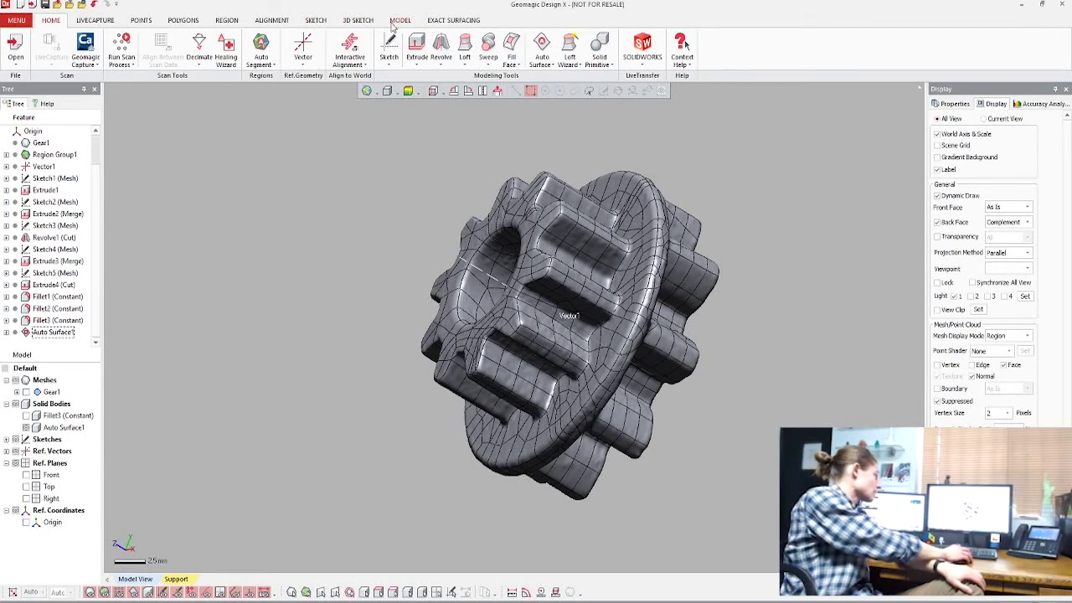
pyautogui.moveTo(474, 237); pyautogui.dragTo(686, 249, button='right')
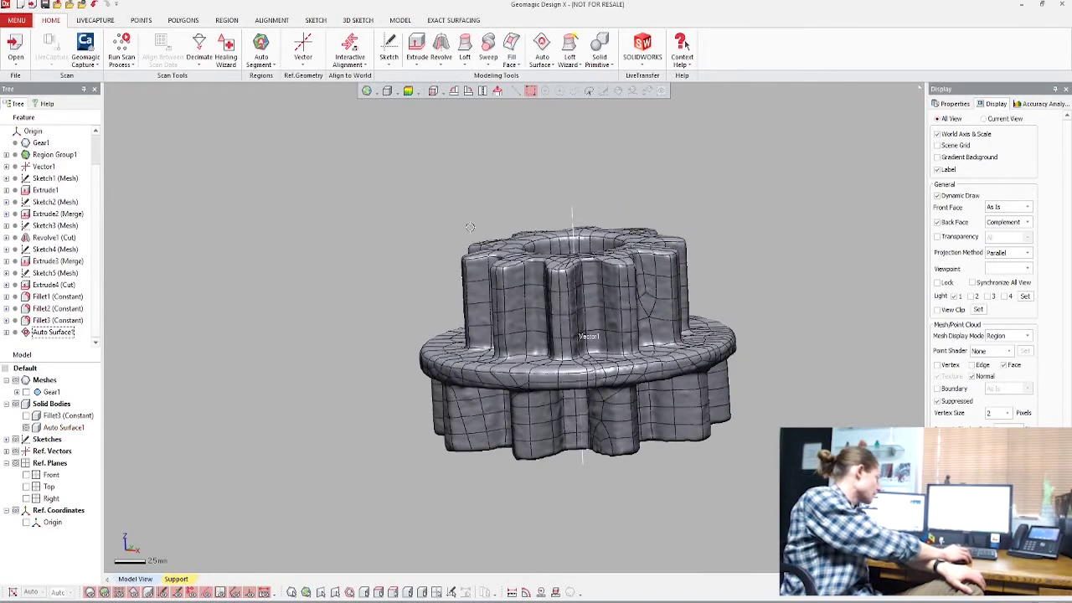
# Show the Gear1 mesh, hide the auto-surfaced body and overlay the filleted solid on the mesh for comparison
pyautogui.click(26, 392)
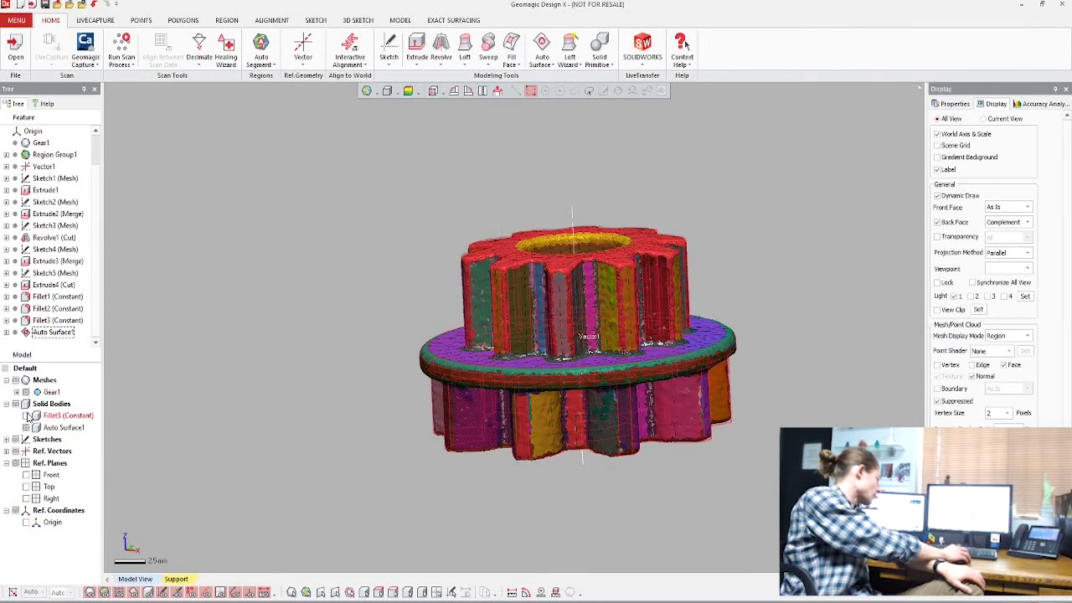
pyautogui.scroll(2, 528, 236)
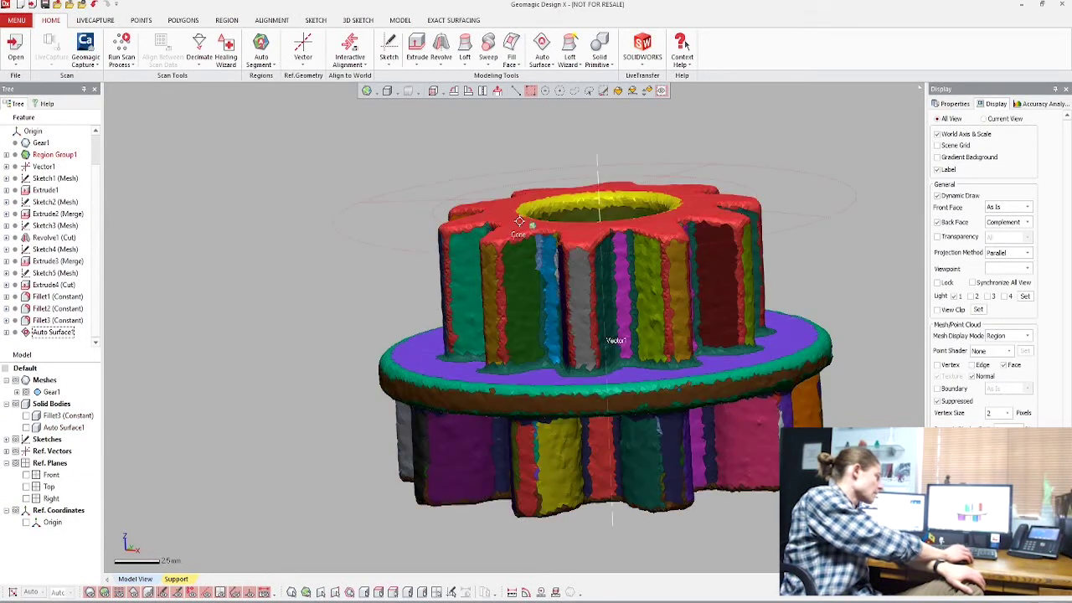
pyautogui.scroll(-3, 543, 242)
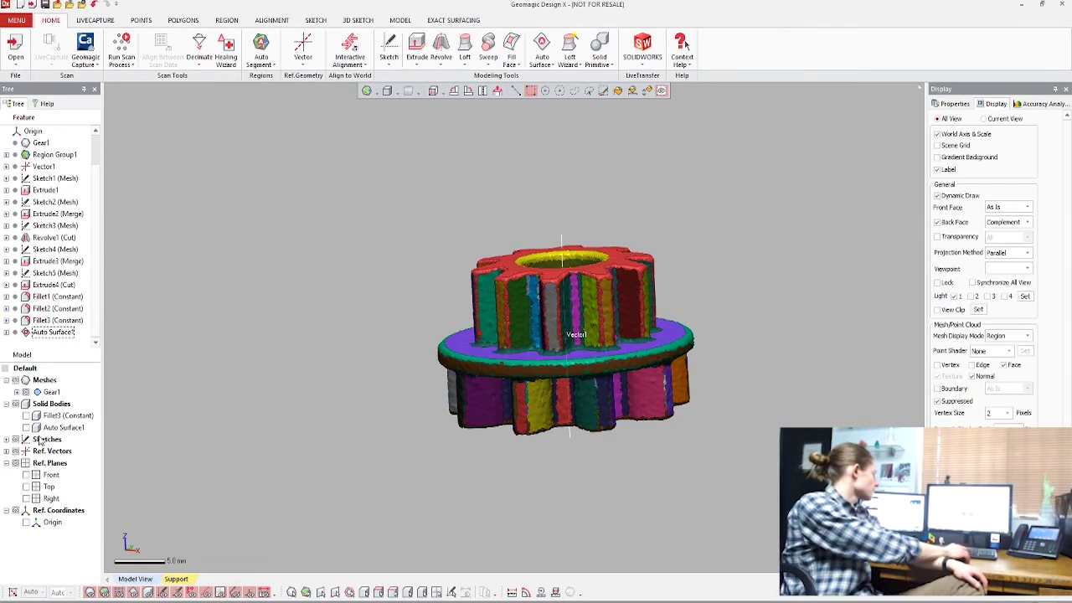
pyautogui.scroll(3, 728, 323)
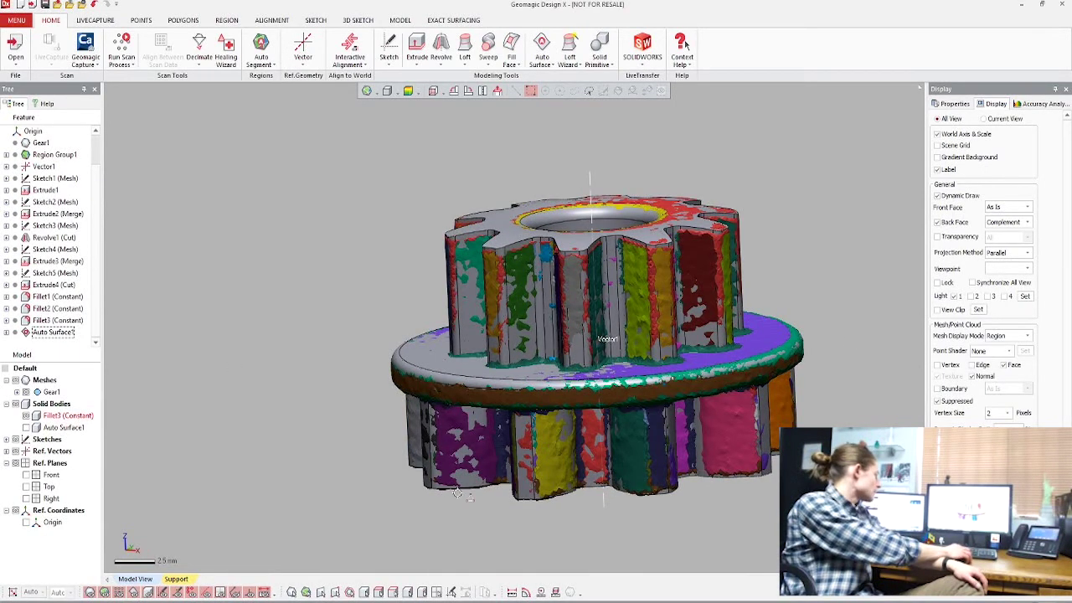
# Hide the Gear1 mesh and the filleted solid, and show only the auto-surfaced body
pyautogui.click(26, 392)
pyautogui.click(26, 415)
pyautogui.click(26, 427)
pyautogui.scroll(-3, 341, 304)
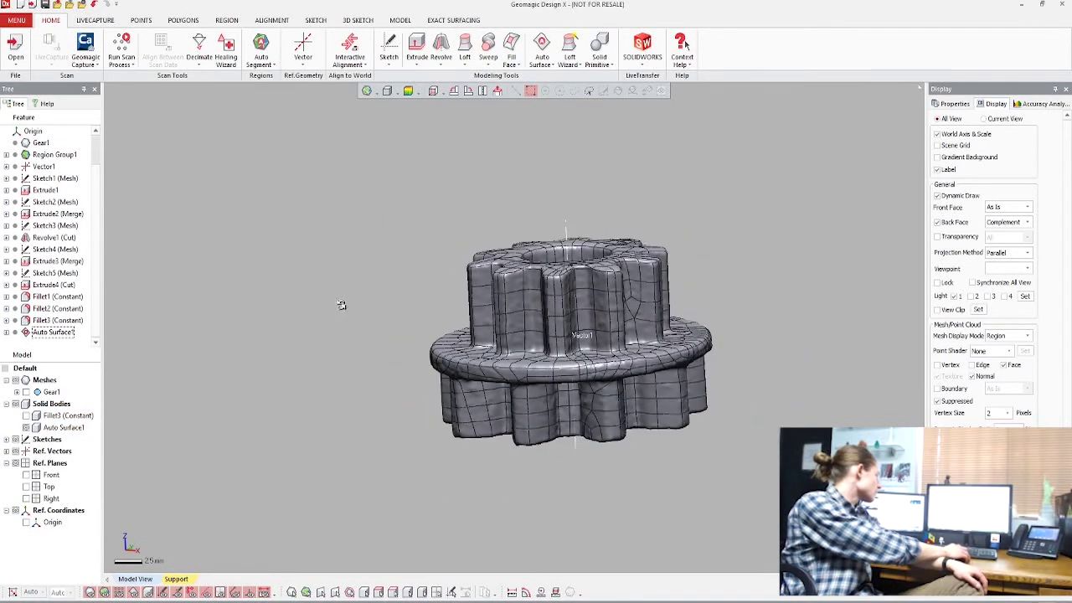
# Highlight the entire auto-surfaced body for review and clear the selection
pyautogui.click(65, 428)
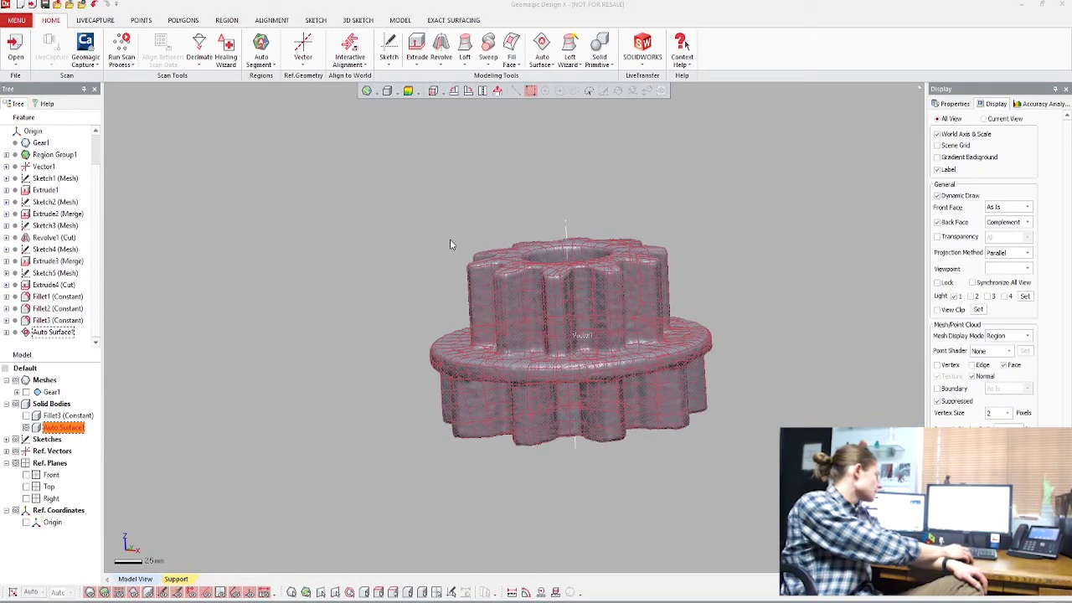
pyautogui.click(675, 305)
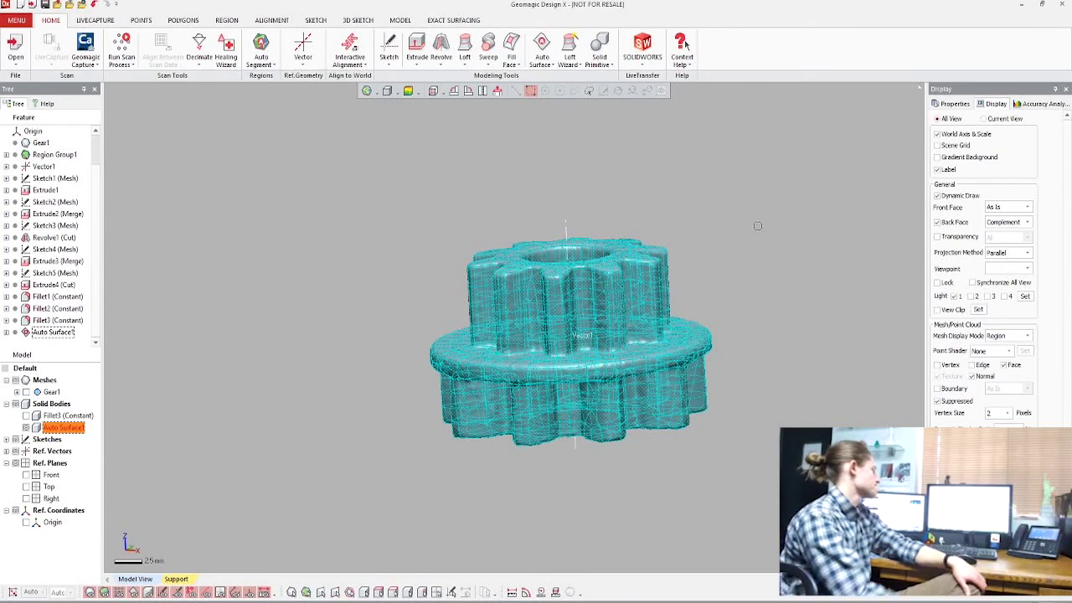
pyautogui.click(757, 225)
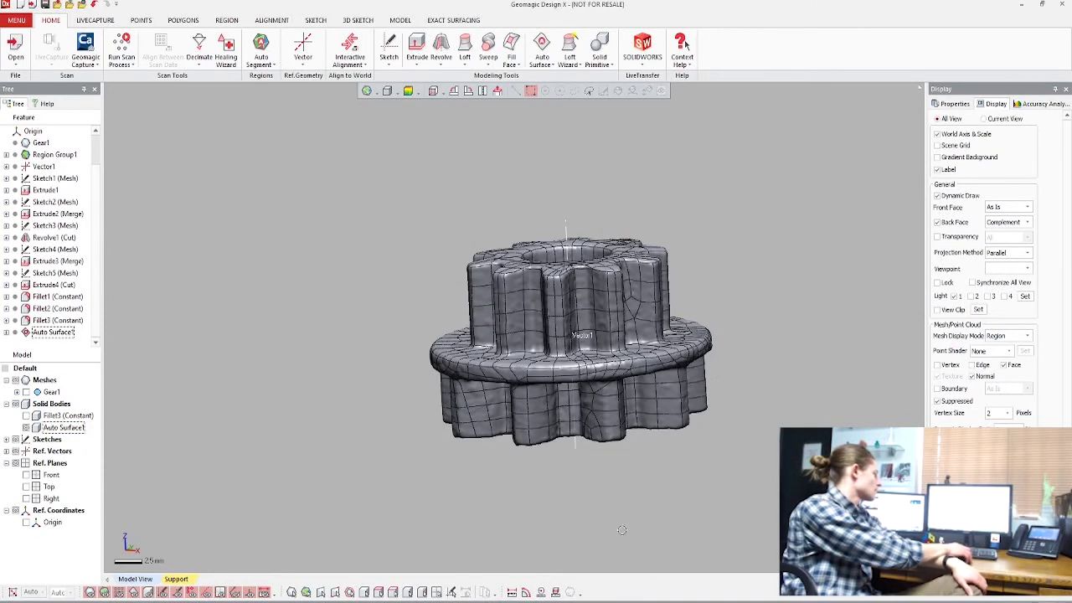